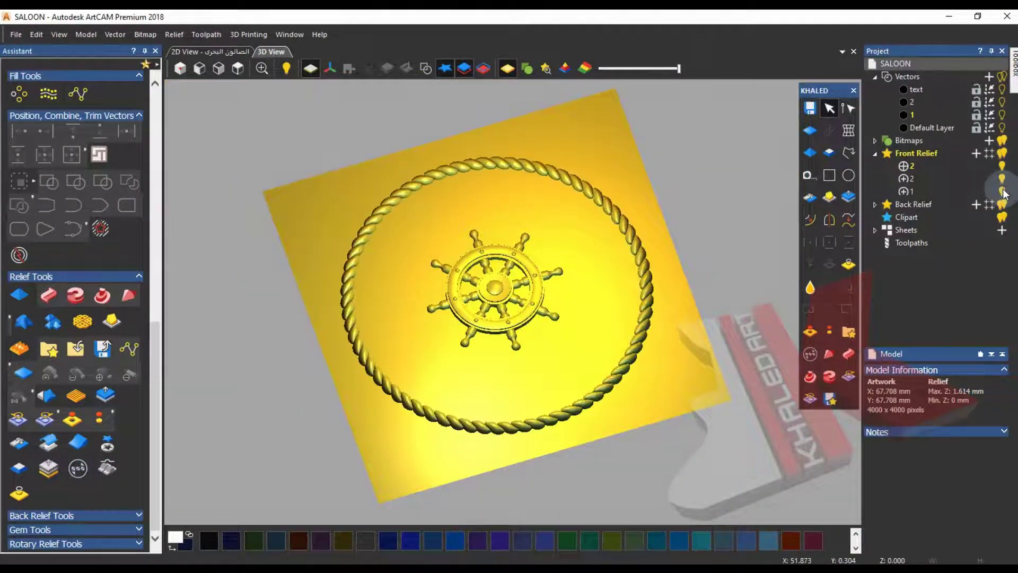
# - Examine the ship's wheel relief up close from different angles
pyautogui.scroll(5, 474, 268)
pyautogui.scroll(3, 473, 268)
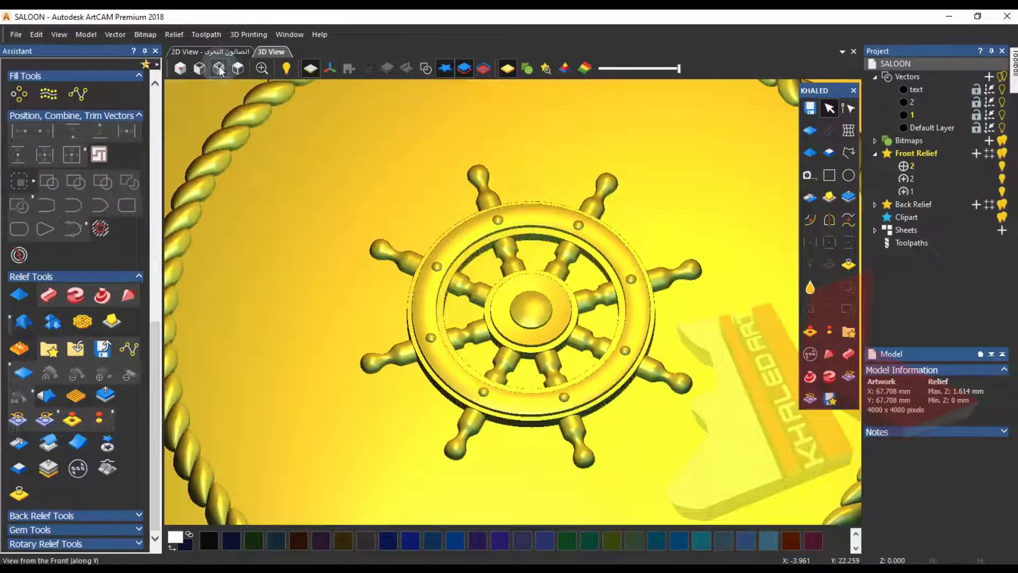
pyautogui.click(218, 68)
pyautogui.scroll(6, 524, 297)
pyautogui.moveTo(498, 307); pyautogui.dragTo(594, 425)
pyautogui.scroll(-5, 524, 282)
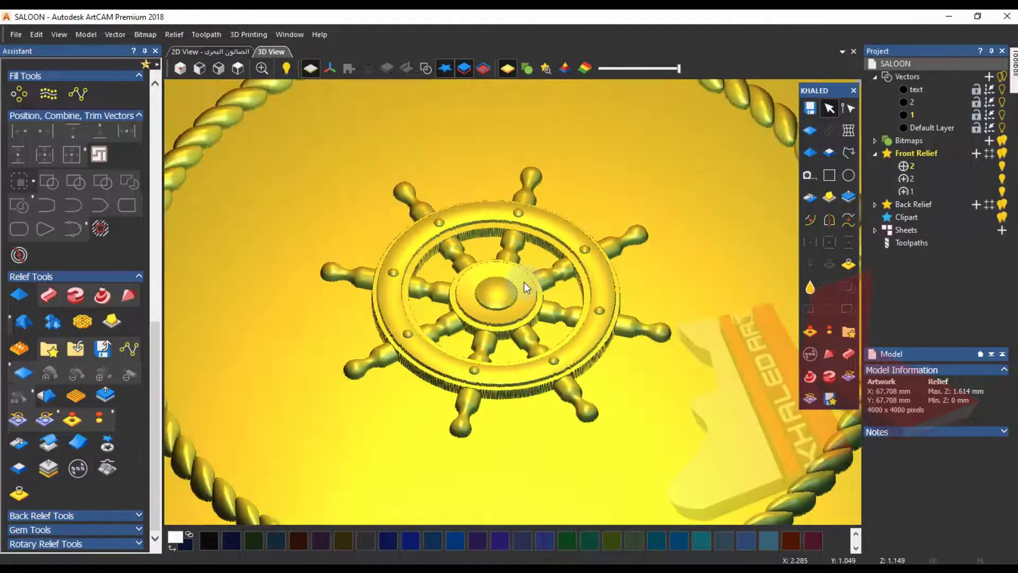
# - Add a front relief layer named "back" and move it below layer 1 in the layer order
pyautogui.click(943, 186)
pyautogui.click(975, 153)
pyautogui.write('back')
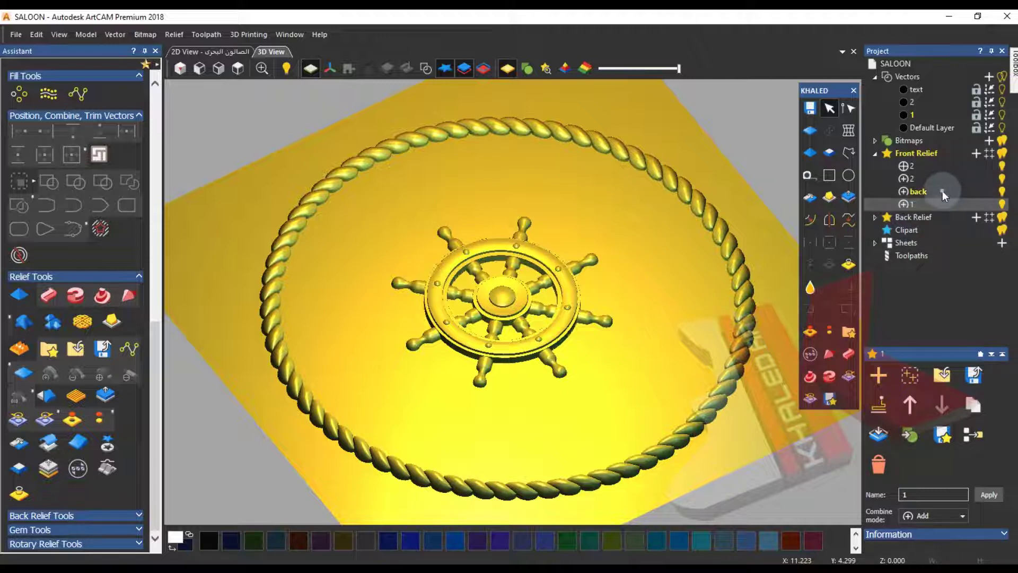
pyautogui.click(943, 191)
pyautogui.click(941, 404)
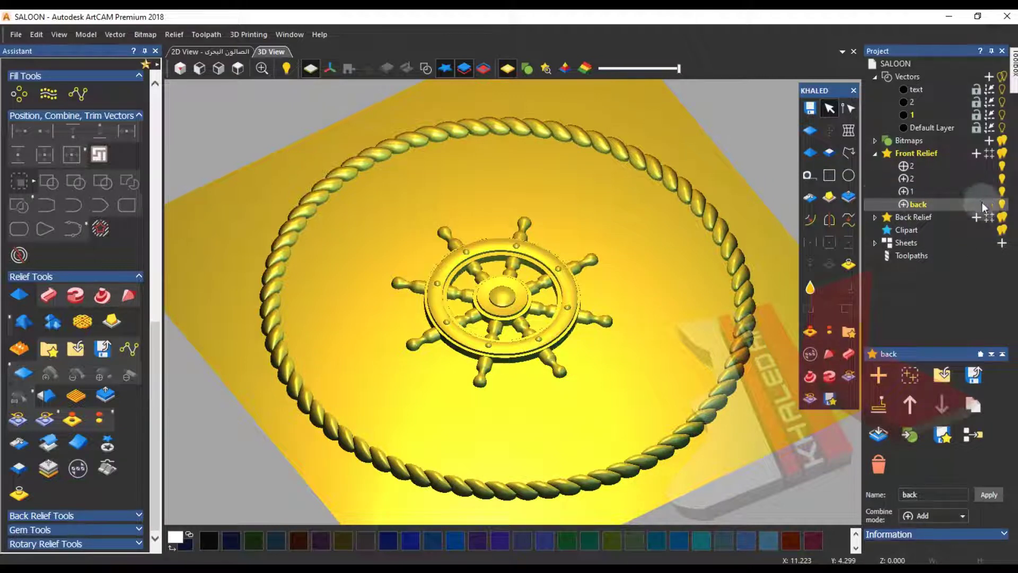
# - Make the Default Layer the active vector layer, select its outer circle and return to the 3D view
pyautogui.click(212, 51)
pyautogui.click(933, 127)
pyautogui.click(1002, 127)
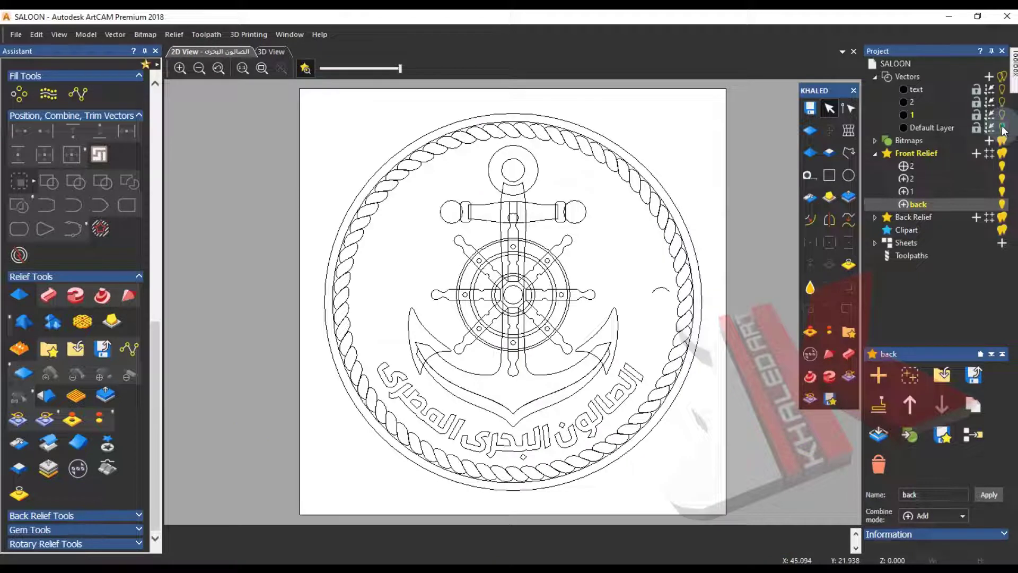
pyautogui.click(668, 196)
pyautogui.click(271, 51)
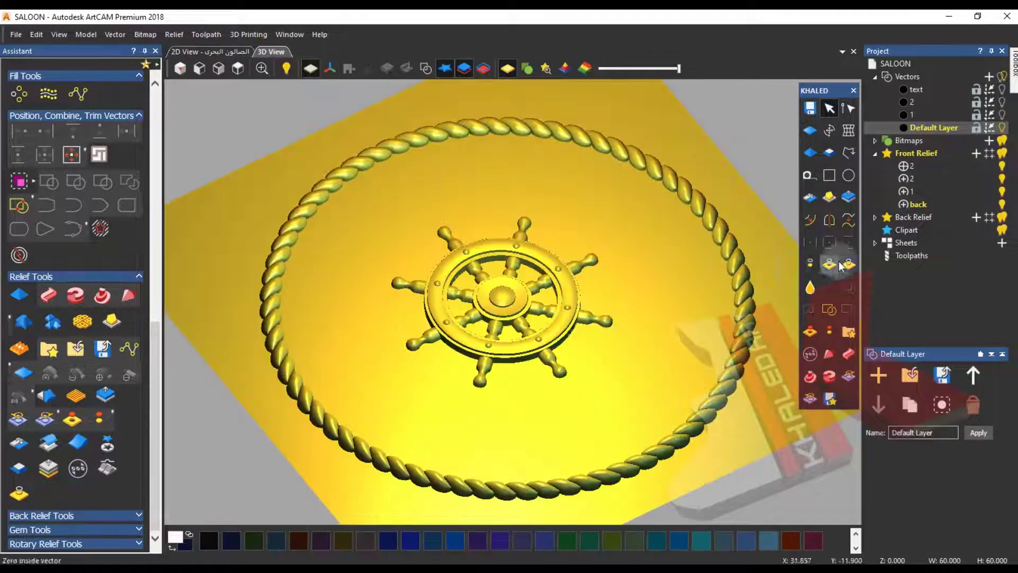
# - Set up a Plane shape from the selected circle with a 1 mm start height in the Shape Editor
pyautogui.click(43, 422)
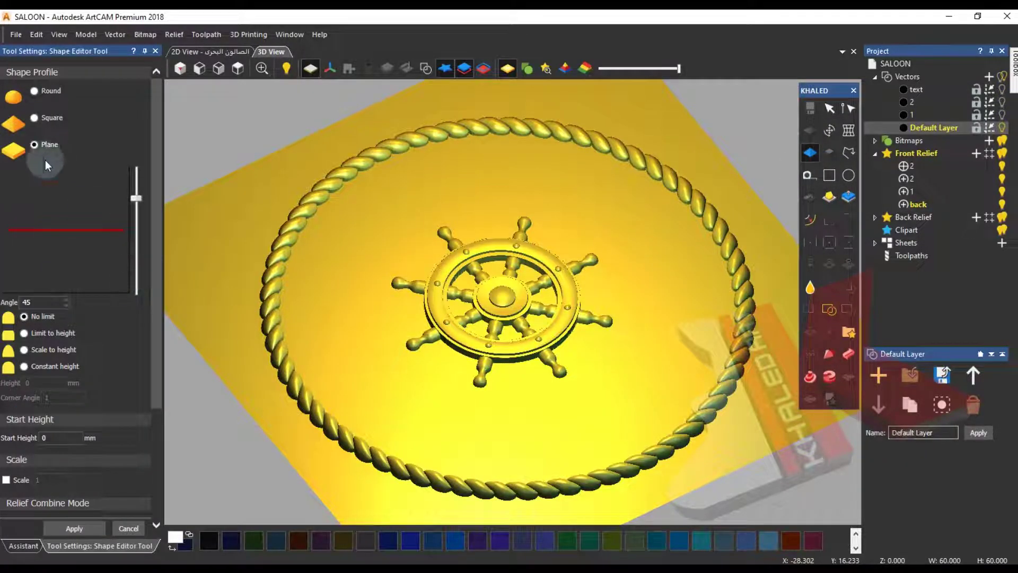
pyautogui.moveTo(53, 439); pyautogui.dragTo(3, 442)
pyautogui.write('1')
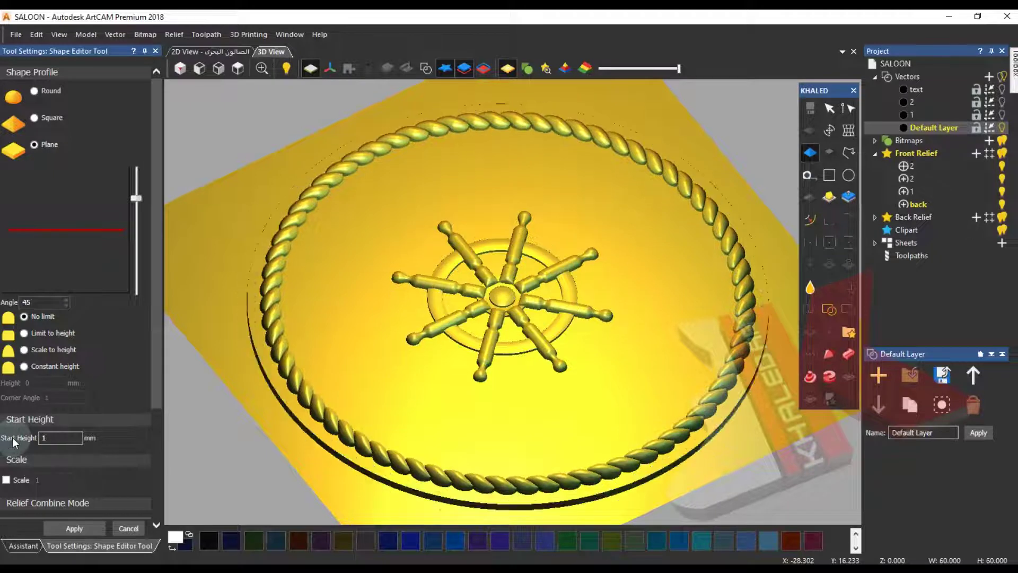
pyautogui.scroll(-3, 21, 485)
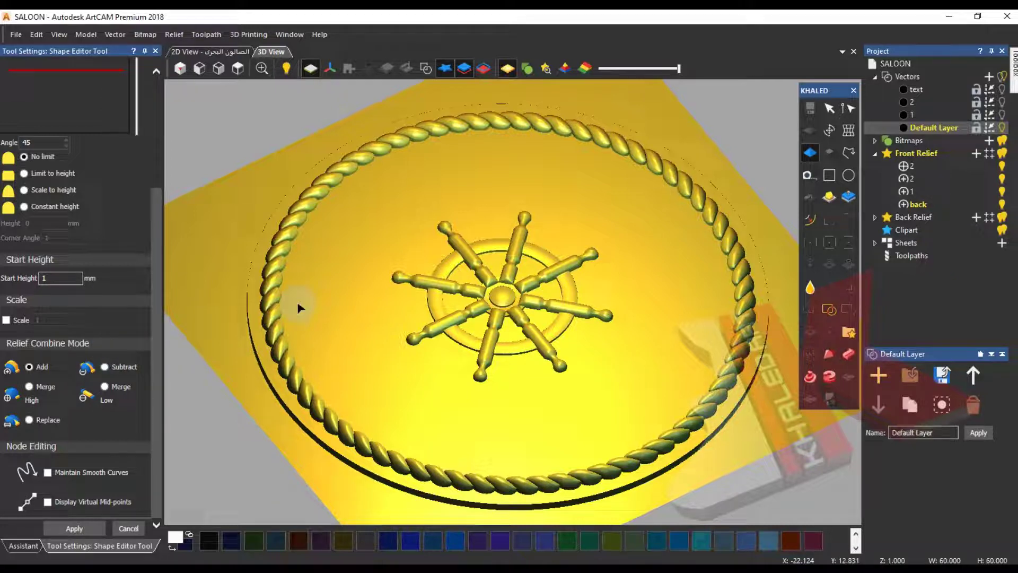
# - Hide relief layer 1 and both layers named 2, leaving the back layer visible and active
pyautogui.click(951, 203)
pyautogui.click(1002, 191)
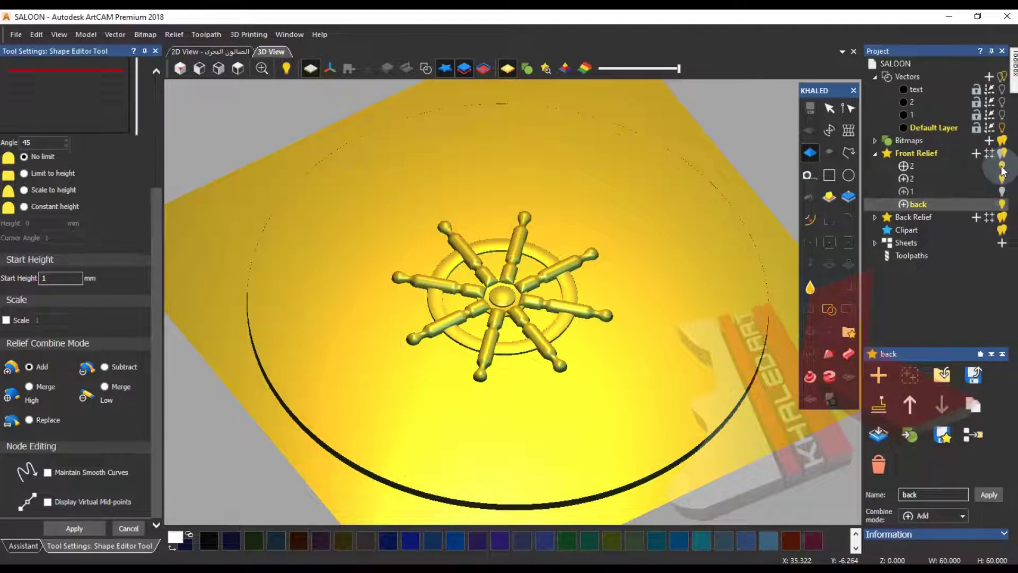
pyautogui.click(1002, 166)
pyautogui.click(1001, 181)
pyautogui.click(1002, 181)
pyautogui.click(946, 204)
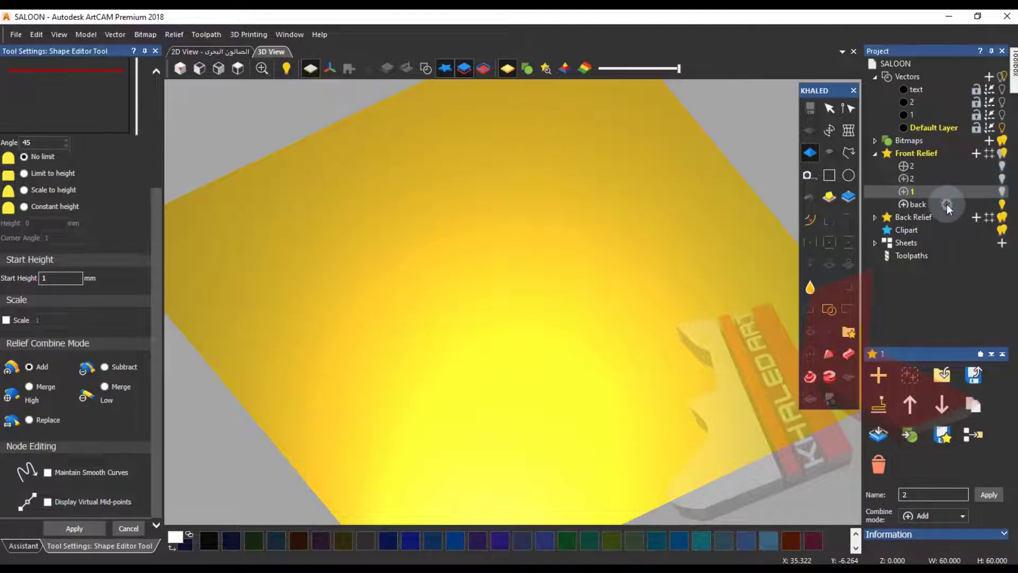
# - Try a 2 mm start height for the circular base
pyautogui.moveTo(56, 283); pyautogui.dragTo(0, 288)
pyautogui.write('2')
pyautogui.moveTo(481, 283); pyautogui.dragTo(471, 254)
# - Set the circular base's start height to 1.5 mm, apply the shape and close the Shape Editor
pyautogui.moveTo(67, 279); pyautogui.dragTo(1, 281)
pyautogui.write('.5')
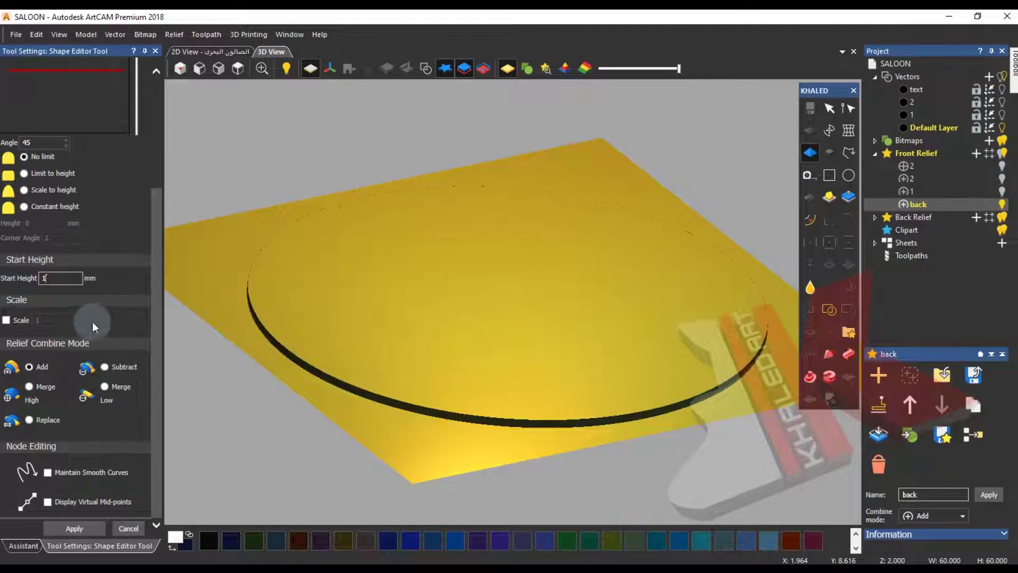
pyautogui.click(74, 528)
pyautogui.click(128, 529)
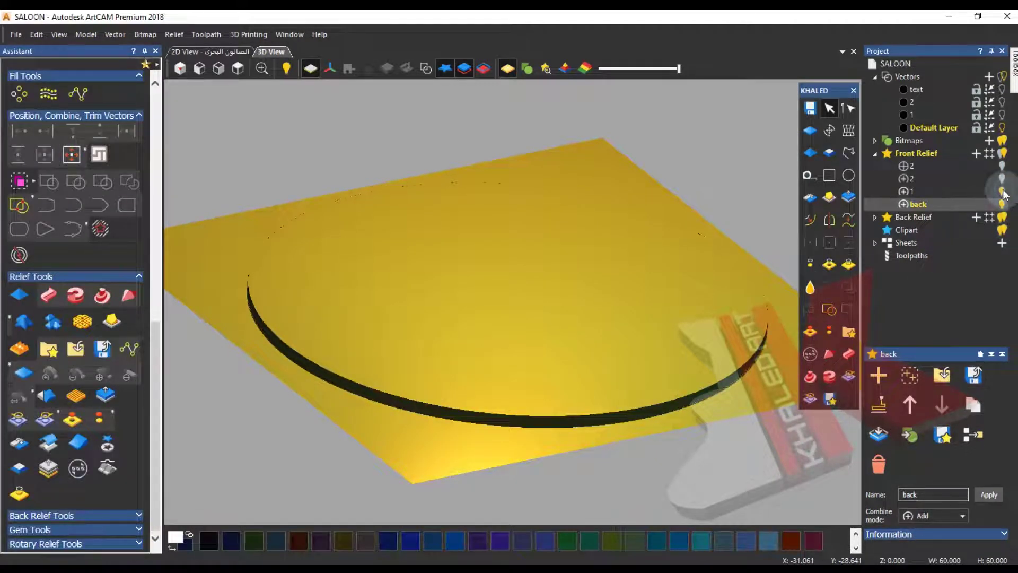
# - Leave only the two wheel layers named 2 visible and merge the visible relief layers into a new layer
pyautogui.click(965, 193)
pyautogui.click(1002, 179)
pyautogui.click(962, 180)
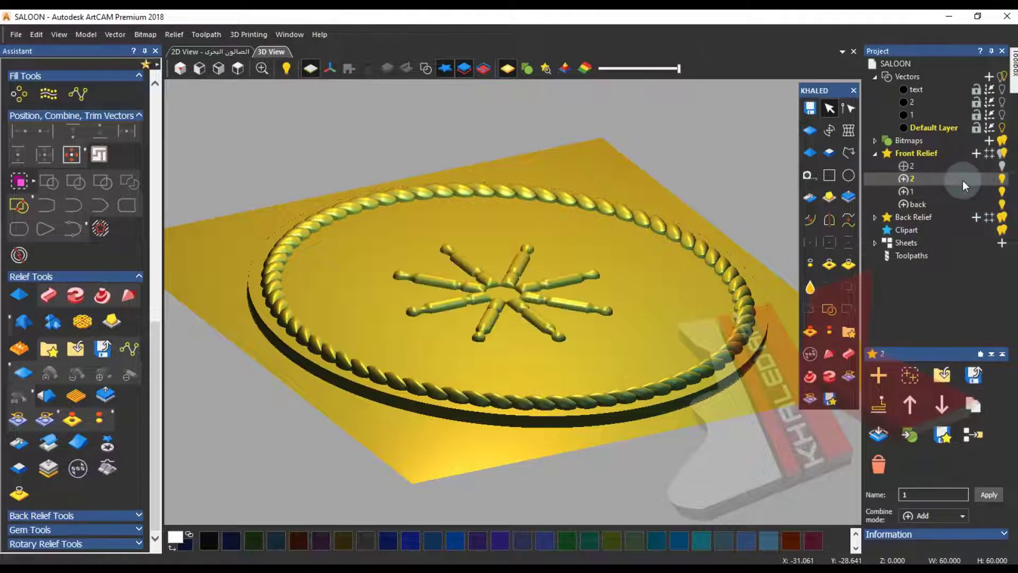
pyautogui.click(964, 167)
pyautogui.click(1002, 166)
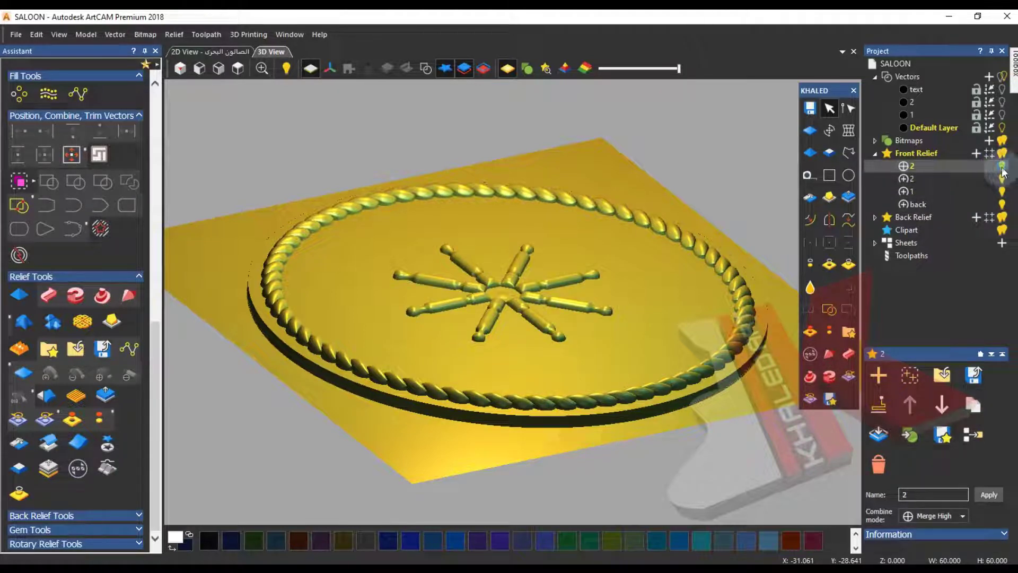
pyautogui.moveTo(1002, 179); pyautogui.dragTo(1002, 204)
pyautogui.click(1002, 179)
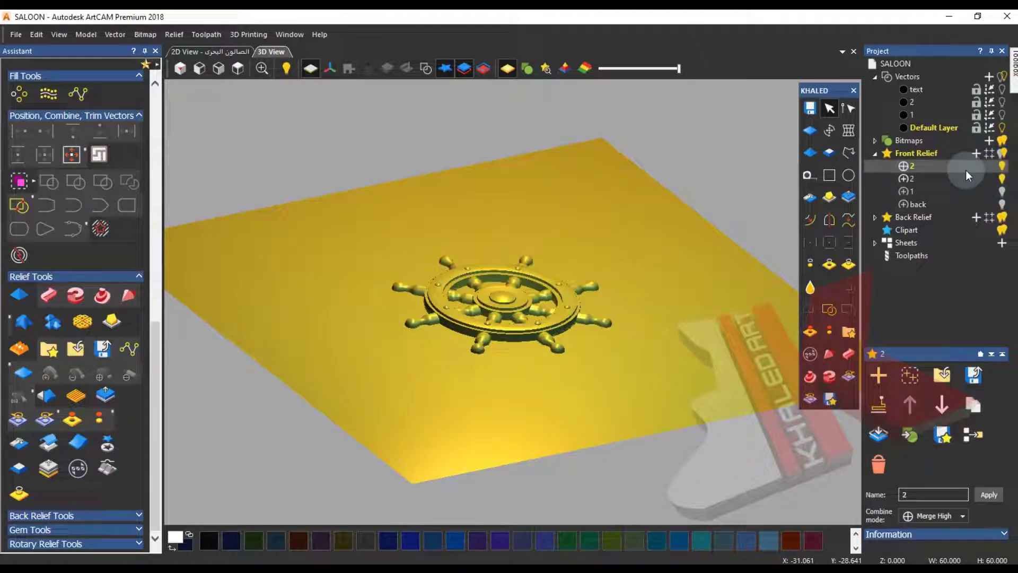
pyautogui.click(975, 433)
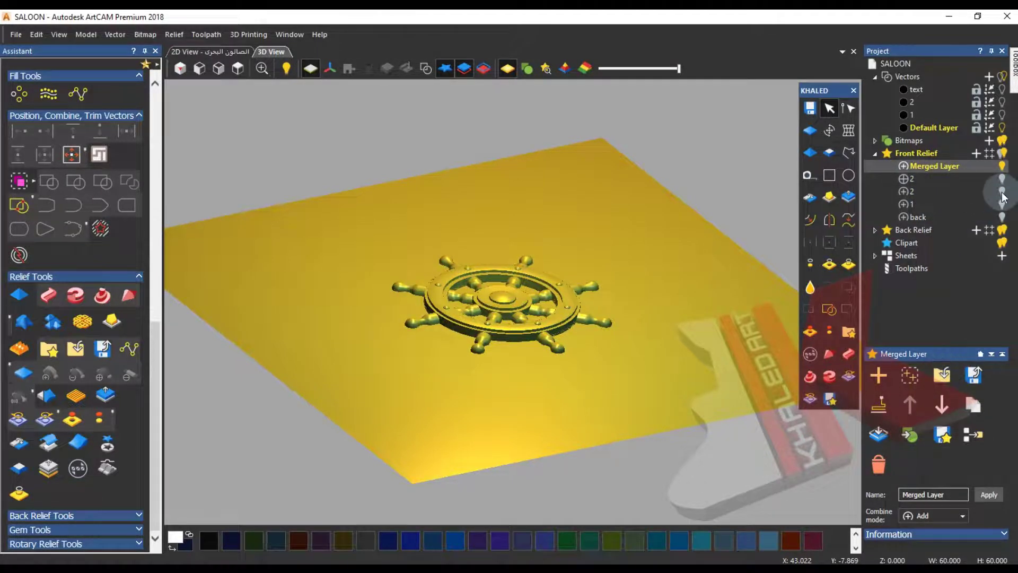
# - Show relief layers 1 and back together with the merged wheel, keeping the back layer active
pyautogui.click(1003, 217)
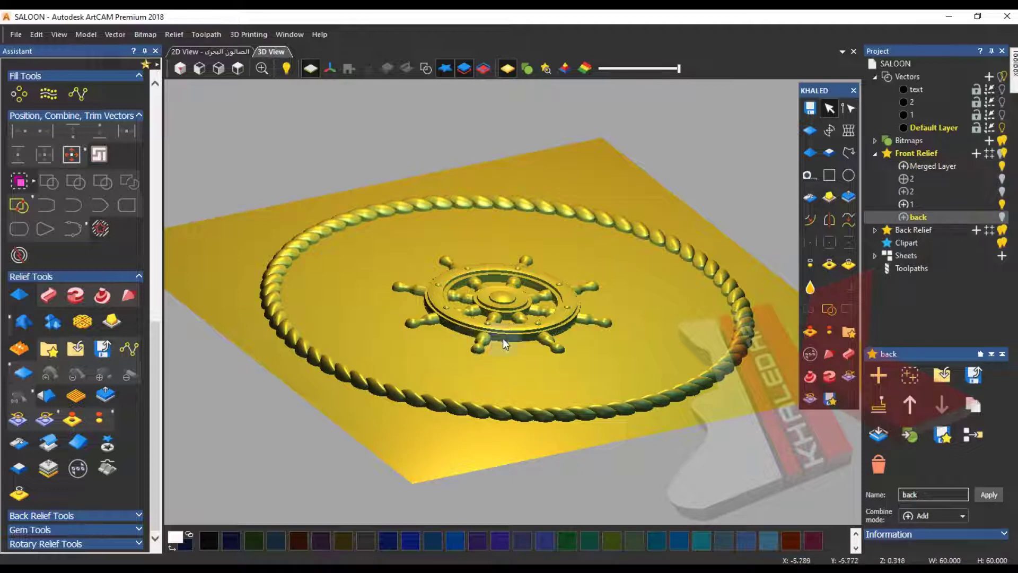
pyautogui.click(1003, 217)
pyautogui.moveTo(498, 371); pyautogui.dragTo(561, 324)
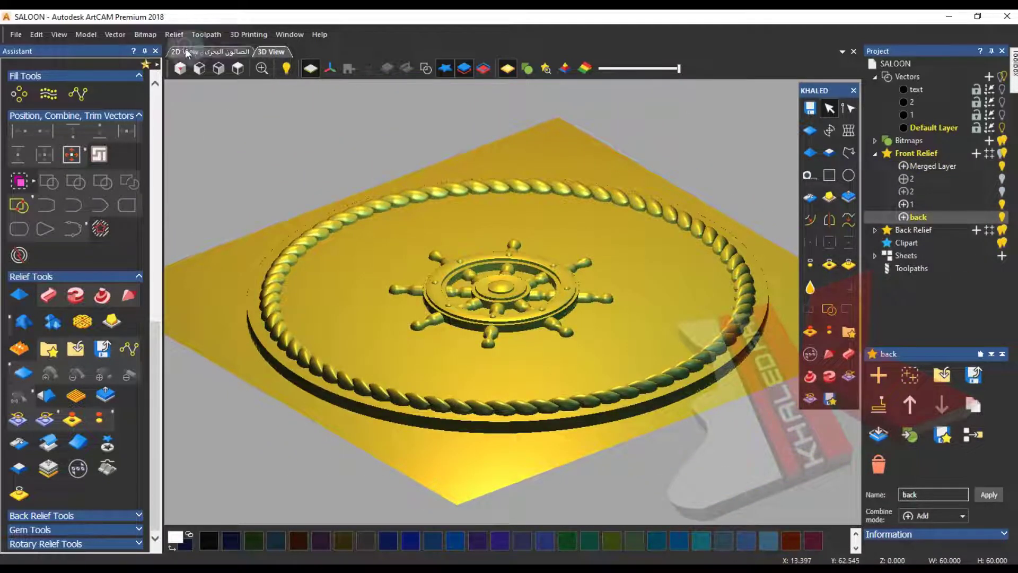
# - Show the wheel and rope vectors in the 2D view to compare them with the outer circle's edge
pyautogui.click(209, 51)
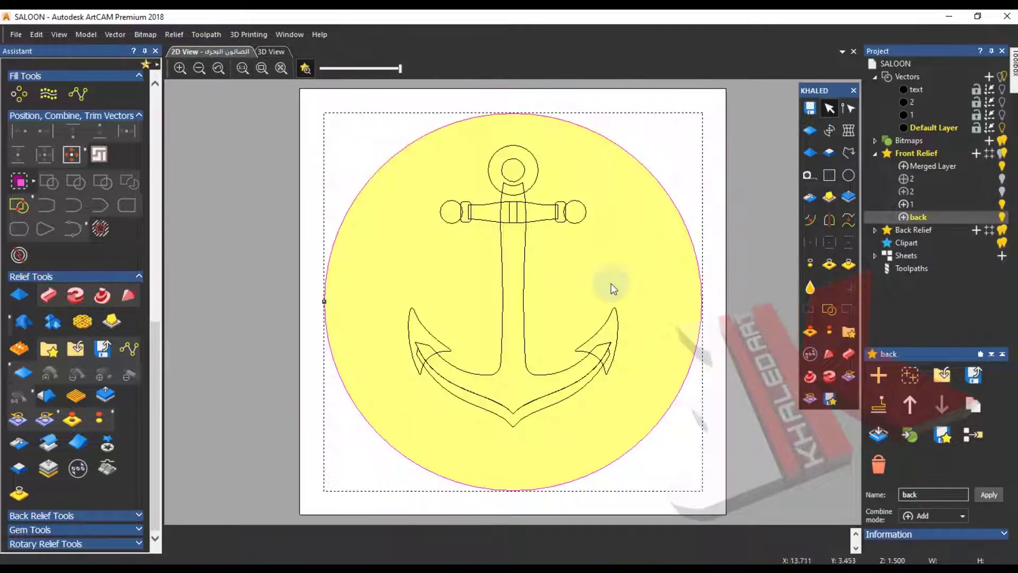
pyautogui.click(305, 67)
pyautogui.click(303, 67)
pyautogui.scroll(3, 720, 297)
pyautogui.click(271, 52)
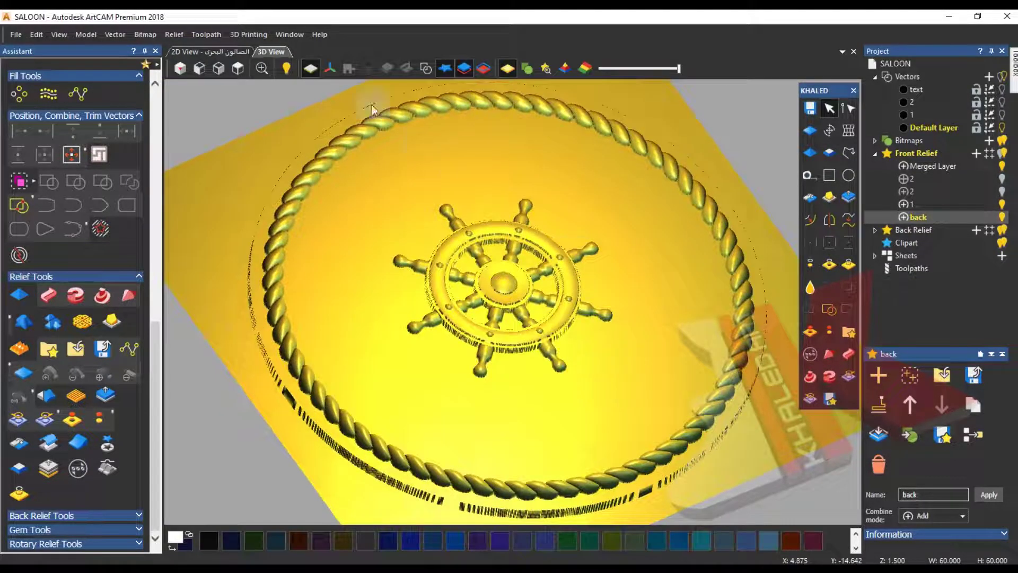
pyautogui.click(239, 54)
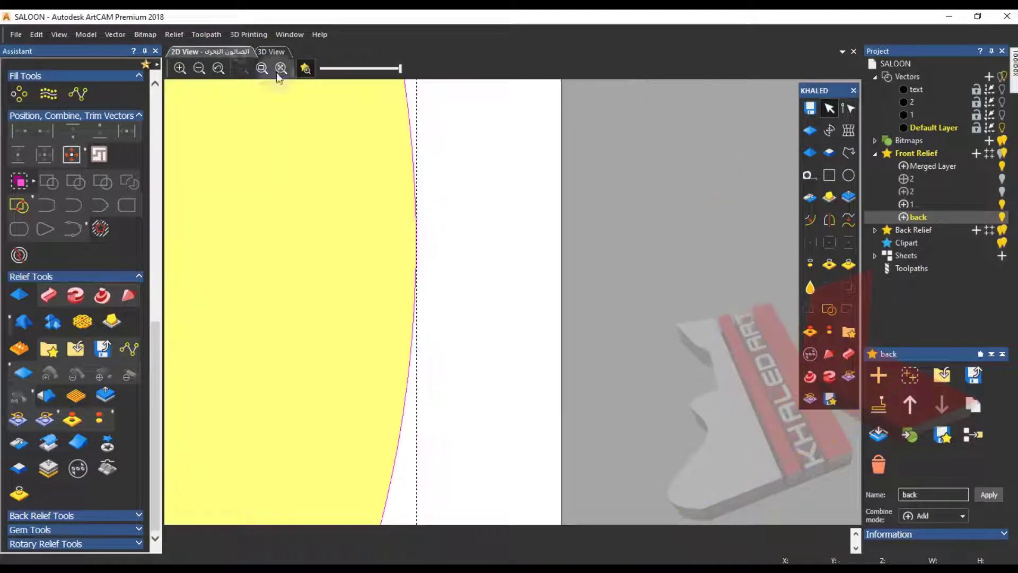
pyautogui.scroll(-5, 424, 230)
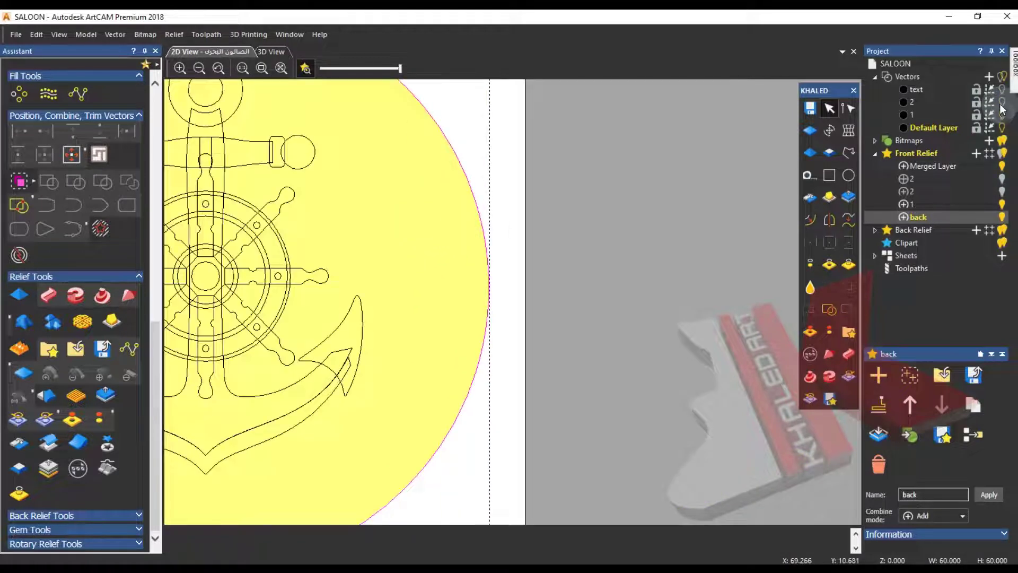
pyautogui.scroll(5, 483, 260)
# - Offset the outer circle by 0.6 mm, once inwards and once outwards, with radiused corners
pyautogui.click(810, 219)
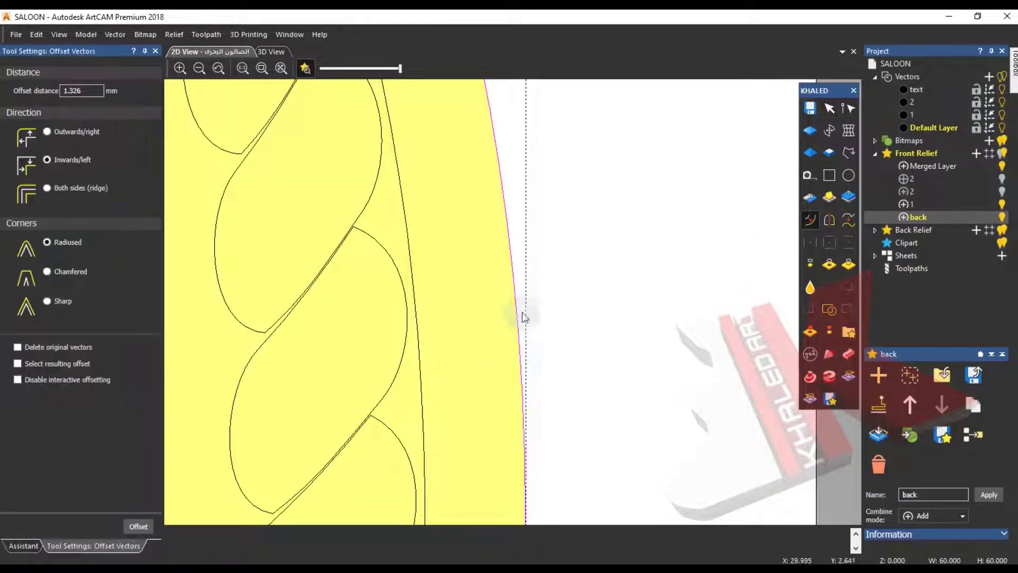
pyautogui.write('1')
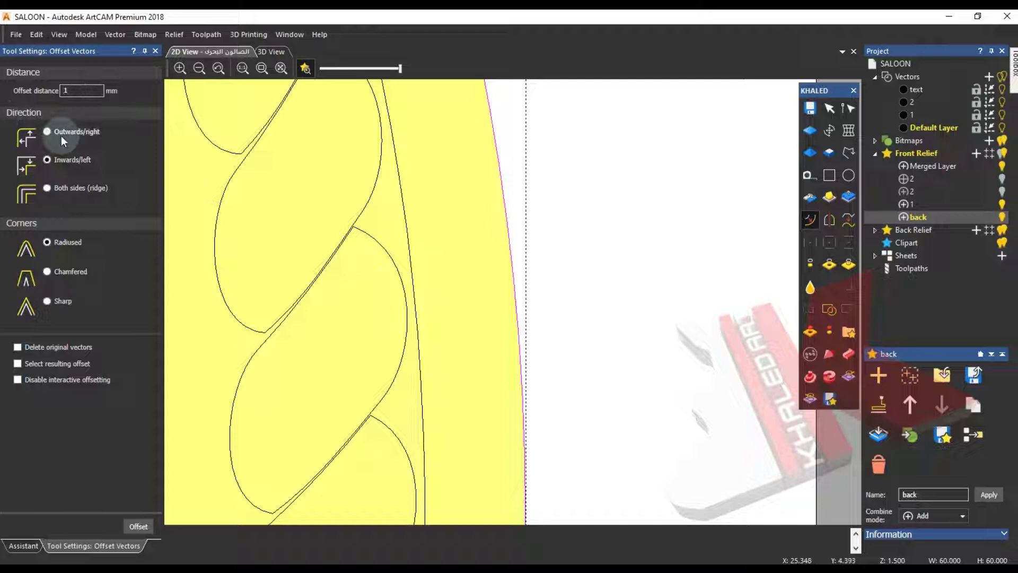
pyautogui.click(35, 38)
pyautogui.click(47, 50)
pyautogui.write('0.6')
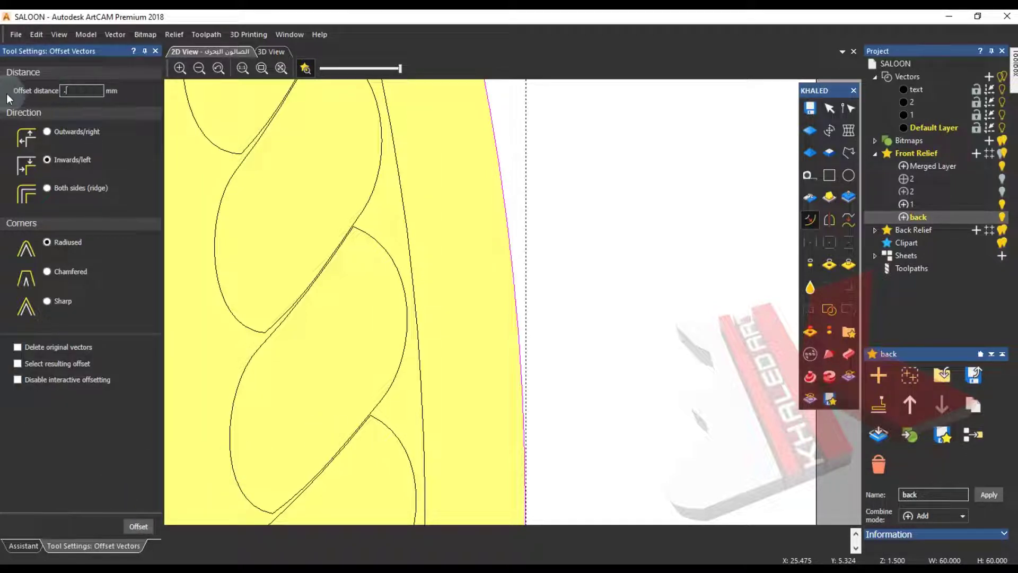
pyautogui.click(132, 525)
pyautogui.click(46, 131)
pyautogui.click(137, 526)
# - Select the two offset circles and set up a Plane shape with a 1.65 mm start height on the back layer
pyautogui.click(556, 288)
pyautogui.keyDown('shift'); pyautogui.click(468, 314); pyautogui.keyUp('shift')
pyautogui.click(272, 51)
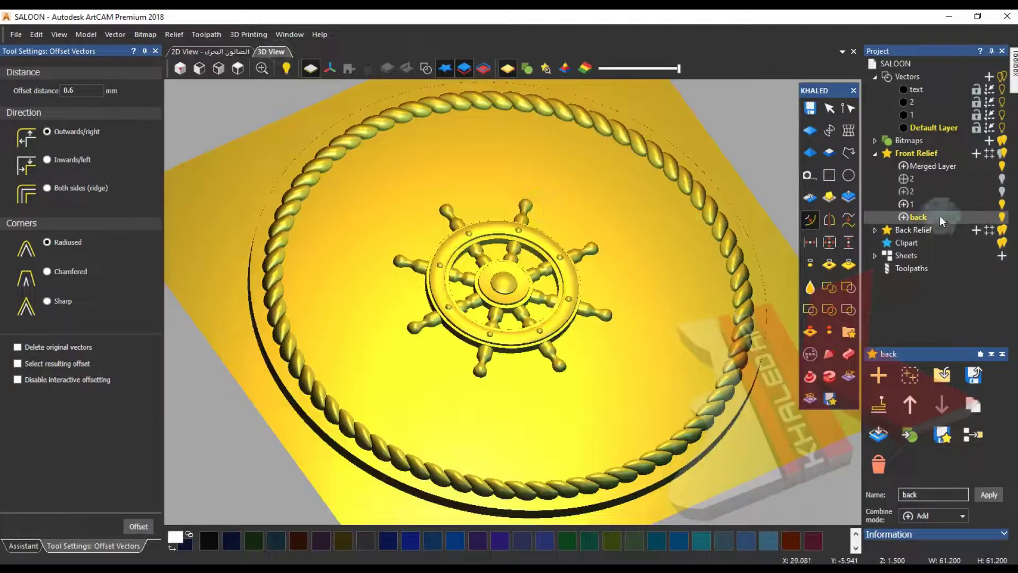
pyautogui.click(810, 153)
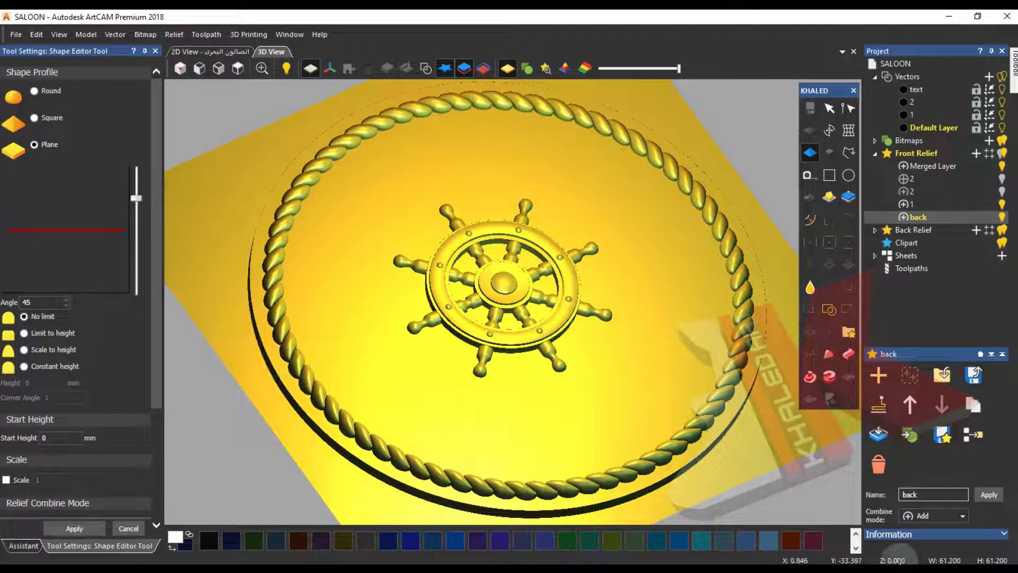
pyautogui.moveTo(55, 438); pyautogui.dragTo(8, 435)
pyautogui.write('1.65')
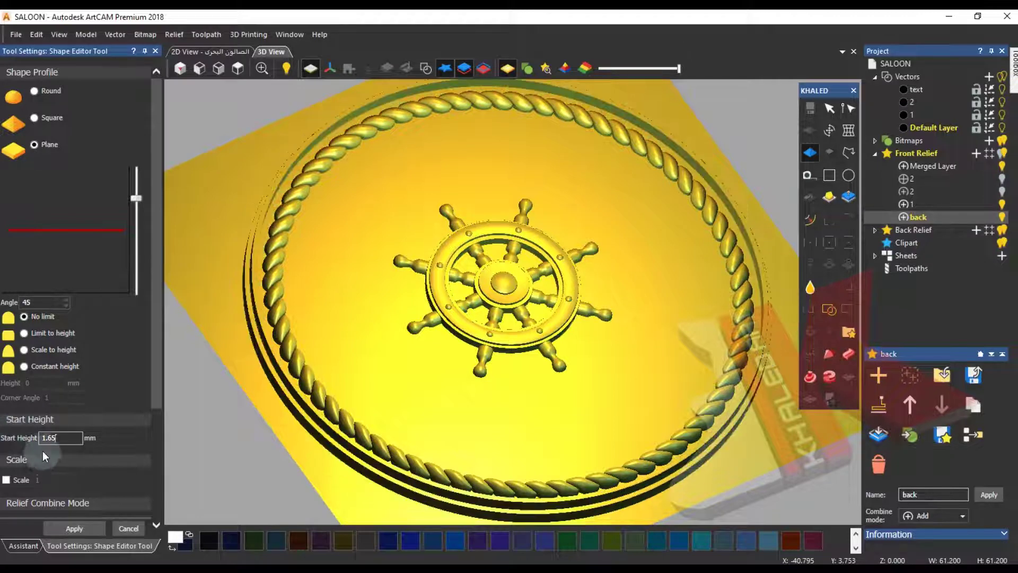
# - Set the rim shape's relief combine mode to Merge High and check the rim beside the rope
pyautogui.scroll(-3, 41, 446)
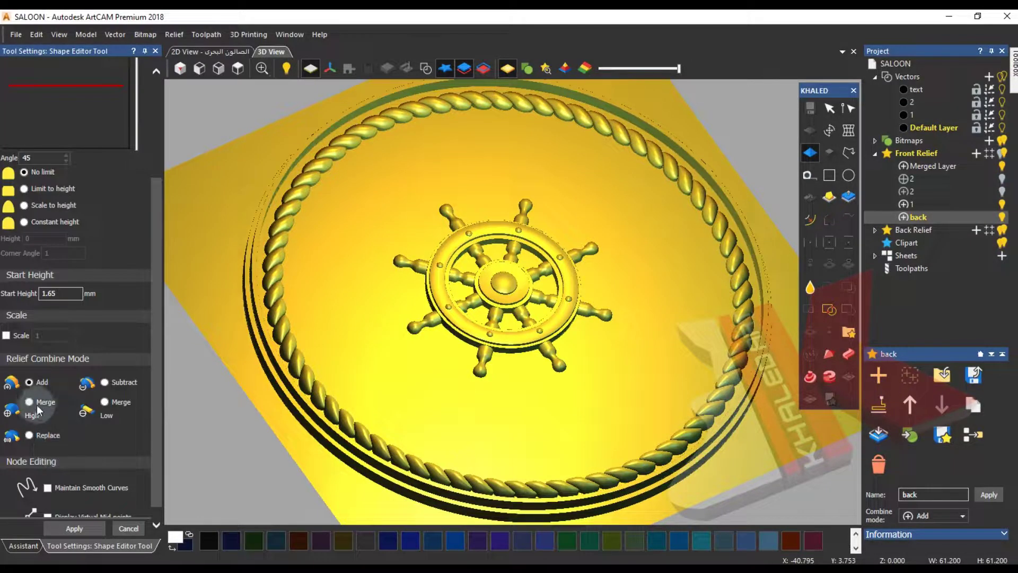
pyautogui.scroll(4, 758, 231)
pyautogui.moveTo(758, 231); pyautogui.dragTo(480, 185)
# - Try rim start heights of 1.8 mm and 2 mm, comparing the rim with the rope from the side
pyautogui.moveTo(59, 293); pyautogui.dragTo(1, 298)
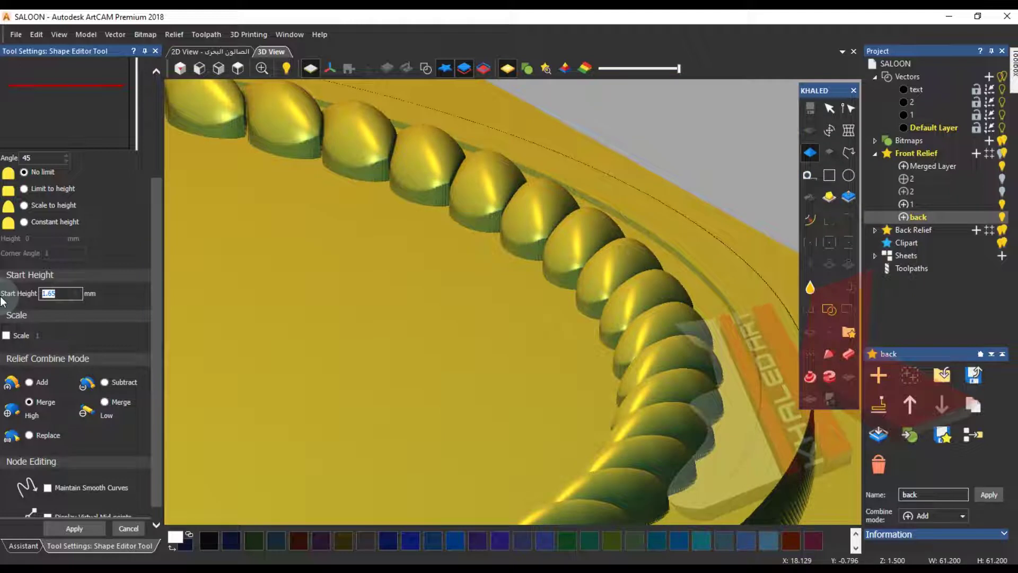
pyautogui.write('1.8')
pyautogui.moveTo(447, 323); pyautogui.dragTo(421, 319)
pyautogui.moveTo(55, 293); pyautogui.dragTo(3, 298)
pyautogui.write('2')
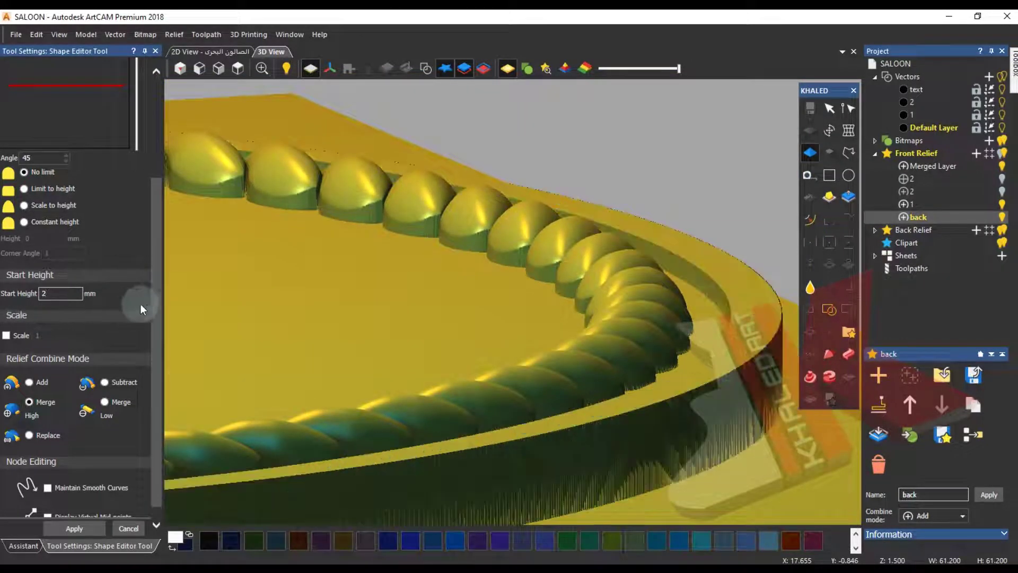
pyautogui.moveTo(305, 111); pyautogui.dragTo(444, 260)
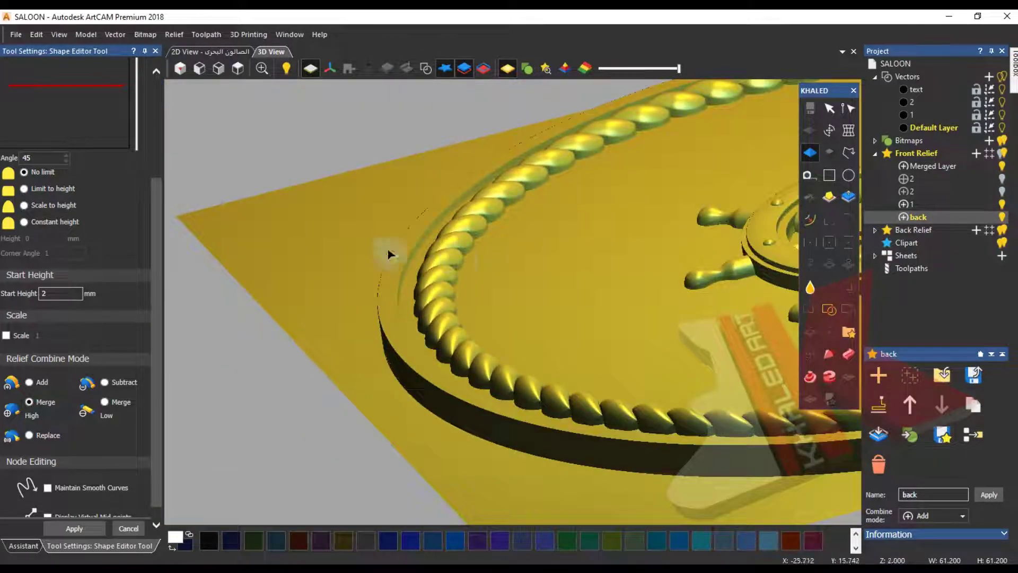
pyautogui.moveTo(447, 208); pyautogui.dragTo(441, 183)
# - Set the rim's start height to 2.5 mm and check its height from the side
pyautogui.moveTo(69, 293); pyautogui.dragTo(5, 294)
pyautogui.write('2.5')
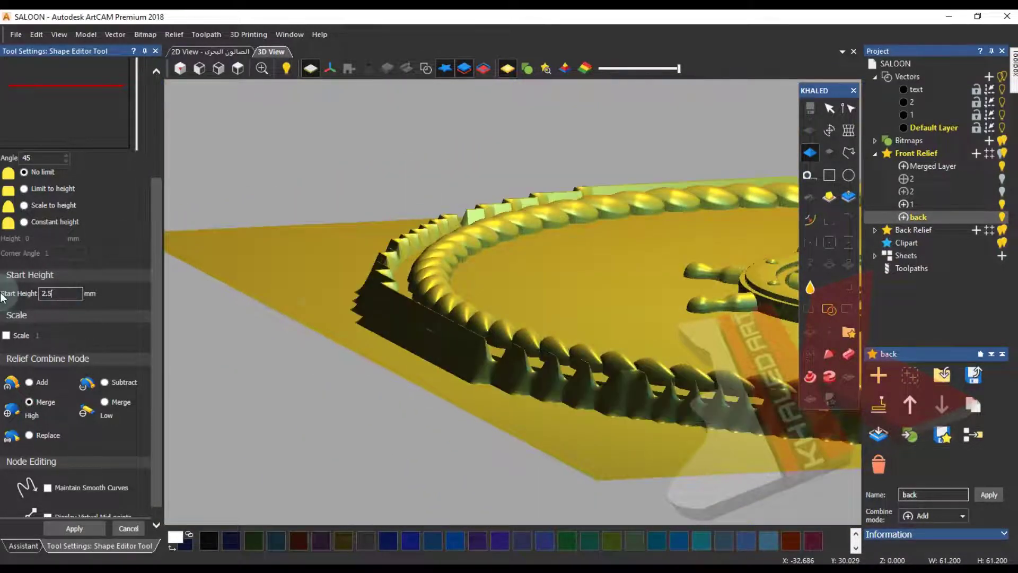
pyautogui.moveTo(337, 295); pyautogui.dragTo(434, 245)
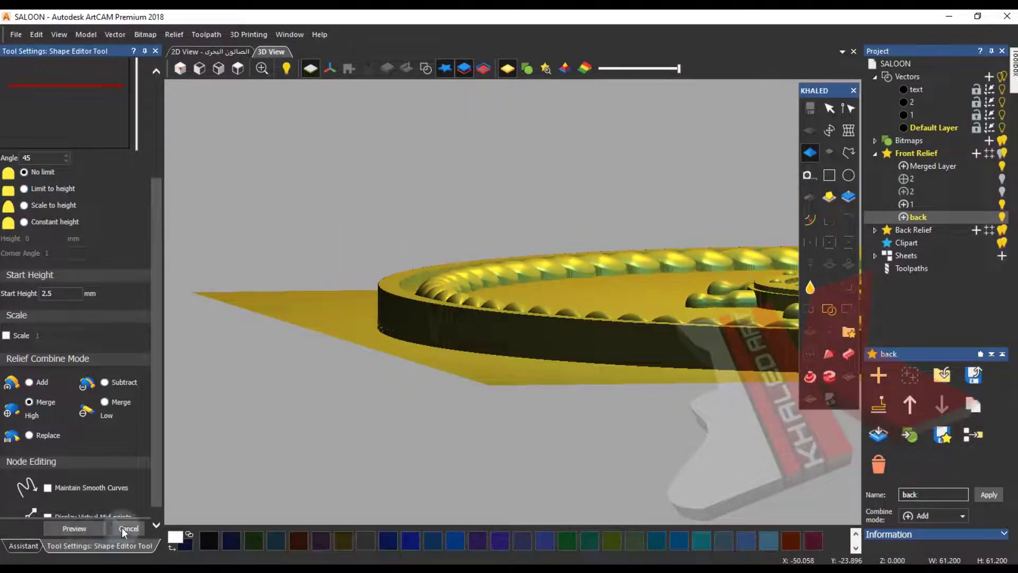
# - Close the Shape Editor and show only the back relief layer to inspect the rim's edge
pyautogui.click(111, 529)
pyautogui.moveTo(428, 292); pyautogui.dragTo(664, 294)
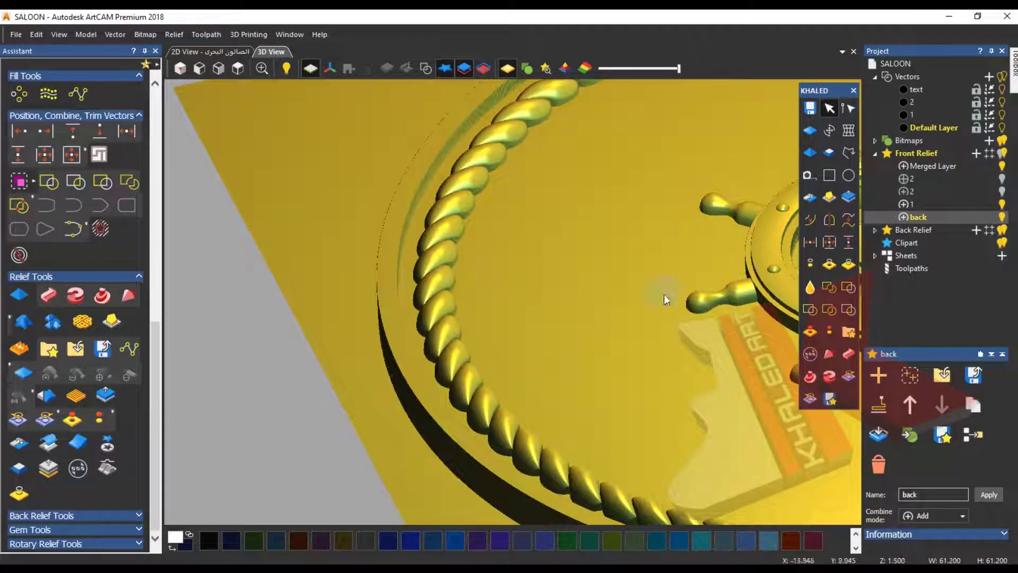
pyautogui.click(1001, 217)
pyautogui.moveTo(511, 289); pyautogui.dragTo(653, 247)
pyautogui.scroll(5, 514, 227)
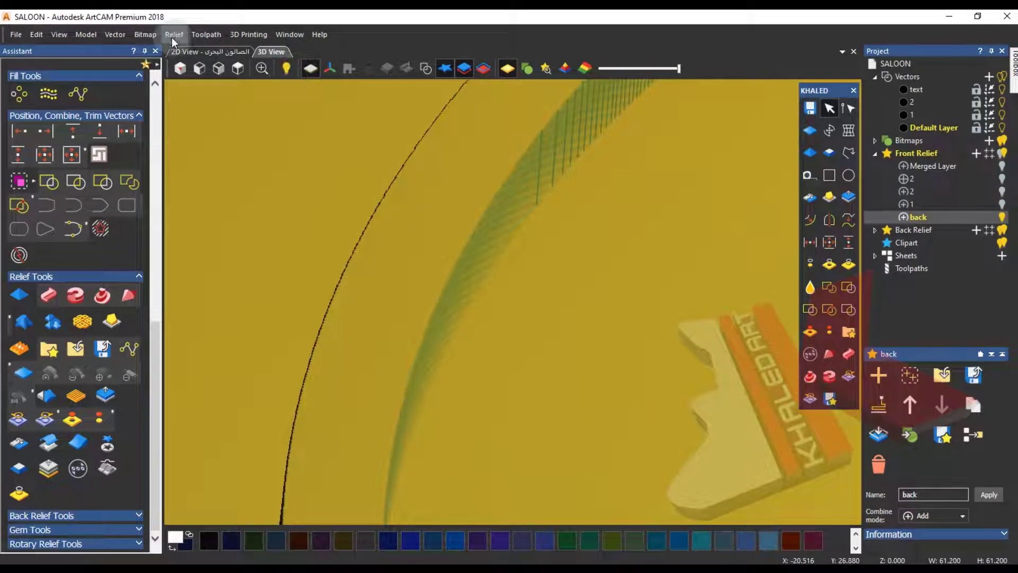
# - Smooth the relief of the back layer and check the rim's edge
pyautogui.click(173, 34)
pyautogui.moveTo(234, 138)
pyautogui.click(387, 348)
pyautogui.click(682, 171)
pyautogui.click(783, 43)
pyautogui.moveTo(562, 297); pyautogui.dragTo(505, 339)
# - Select the rim's outermost circle in the 2D view and reset the back layer's relief outside it to zero
pyautogui.click(238, 51)
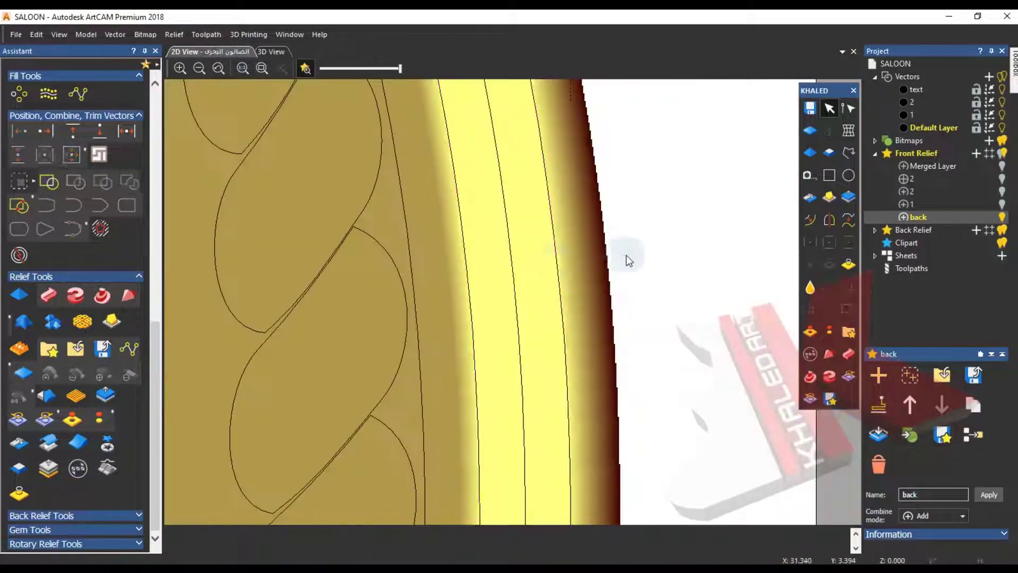
pyautogui.click(556, 263)
pyautogui.scroll(-2, 537, 307)
pyautogui.moveTo(577, 170); pyautogui.dragTo(526, 289, button='middle')
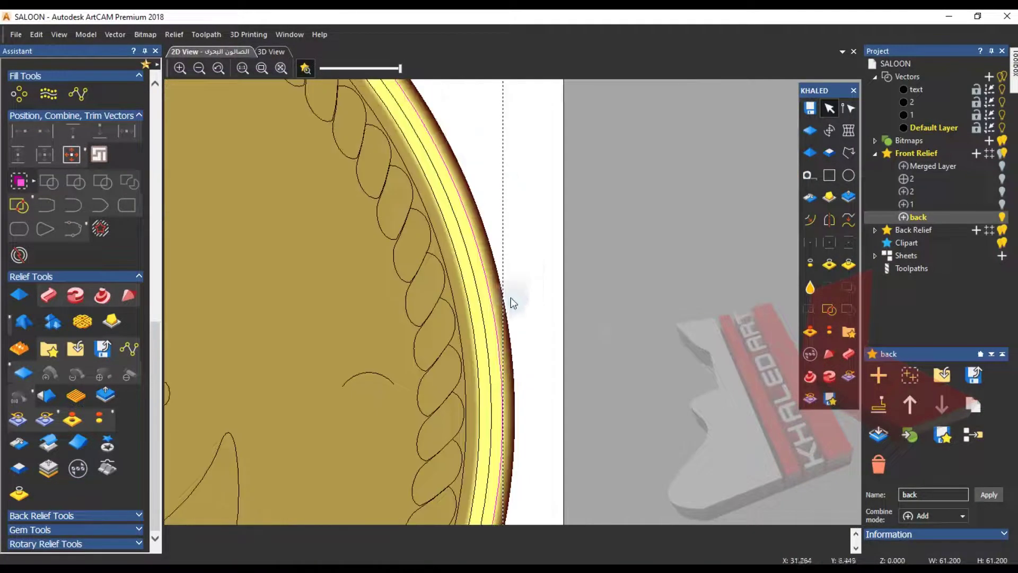
pyautogui.scroll(1, 509, 351)
pyautogui.click(811, 262)
pyautogui.click(580, 278)
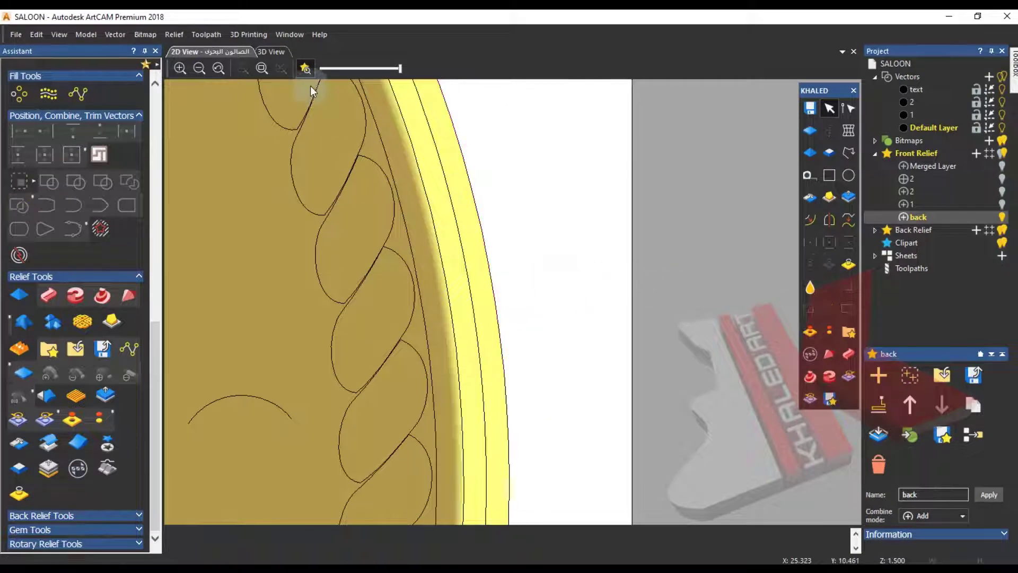
# - Make layer 1 and Merged Layer visible together with back in 3D, leaving the two layers named 2 hidden
pyautogui.click(267, 53)
pyautogui.scroll(-1, 508, 288)
pyautogui.moveTo(577, 319); pyautogui.dragTo(439, 364)
pyautogui.click(994, 206)
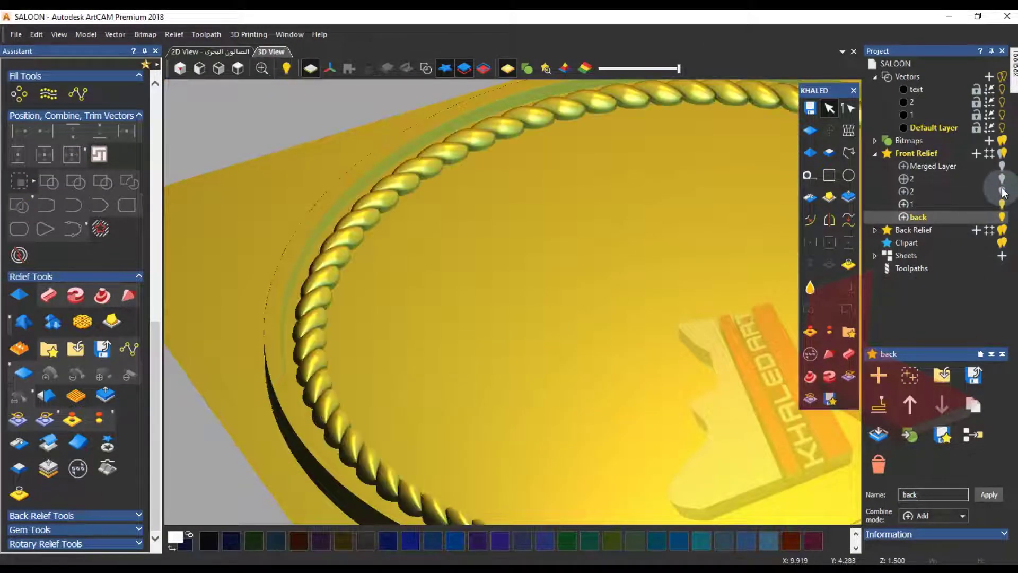
pyautogui.click(1001, 190)
pyautogui.click(1001, 177)
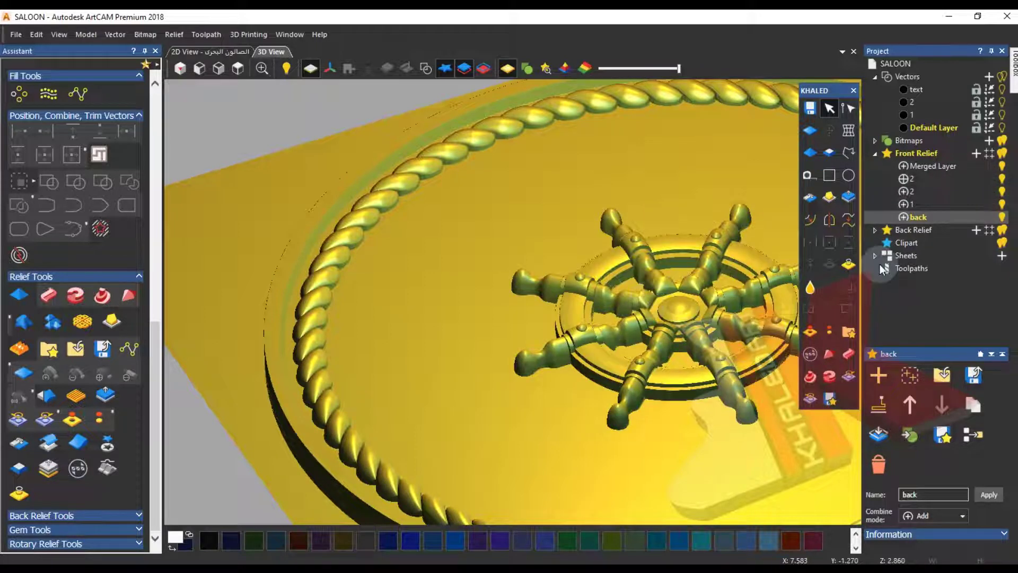
pyautogui.click(1002, 179)
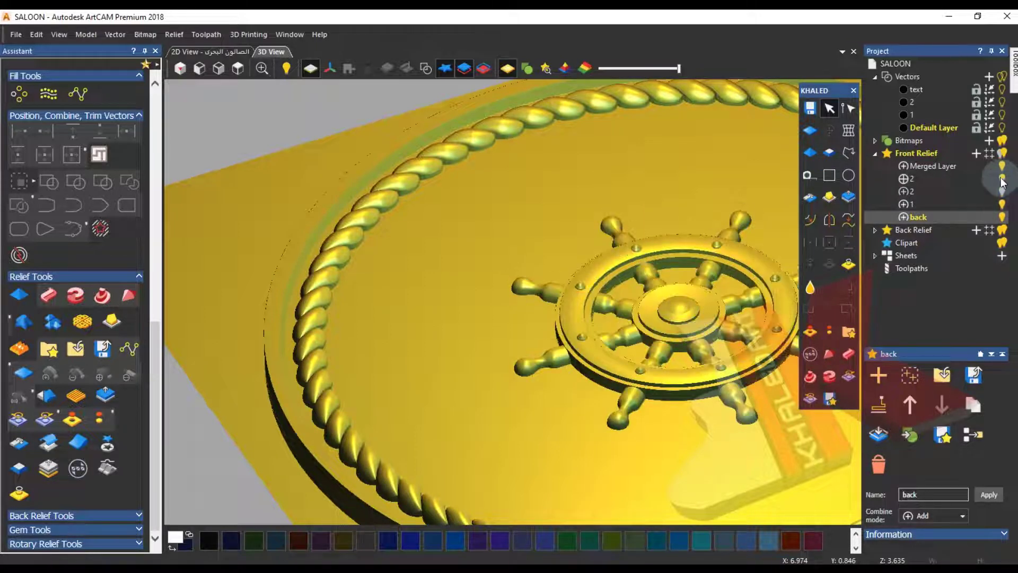
# - Rename both front relief layers named 2 as 0
pyautogui.click(923, 193)
pyautogui.click(946, 192)
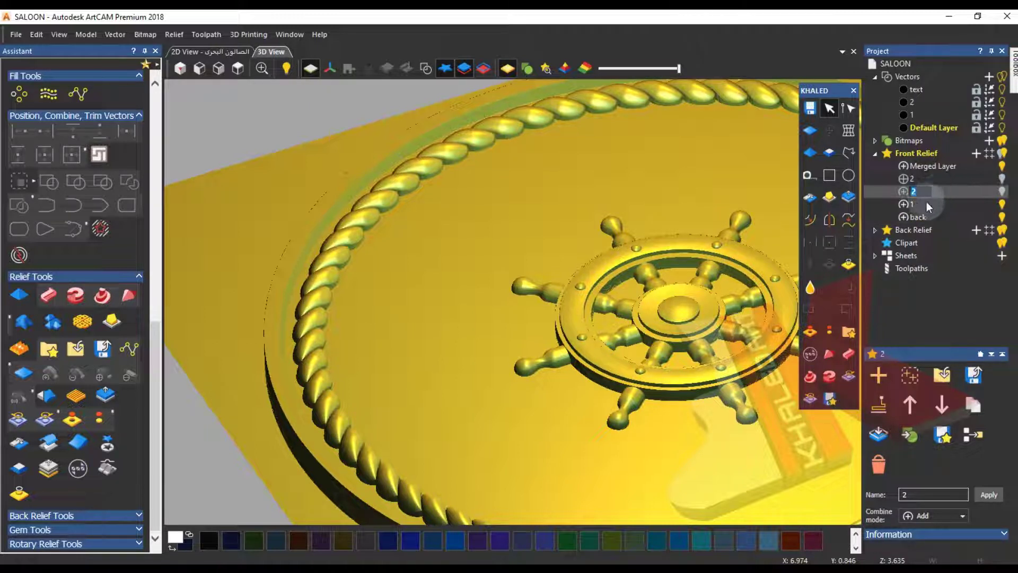
pyautogui.click(931, 177)
pyautogui.click(937, 178)
pyautogui.write('0')
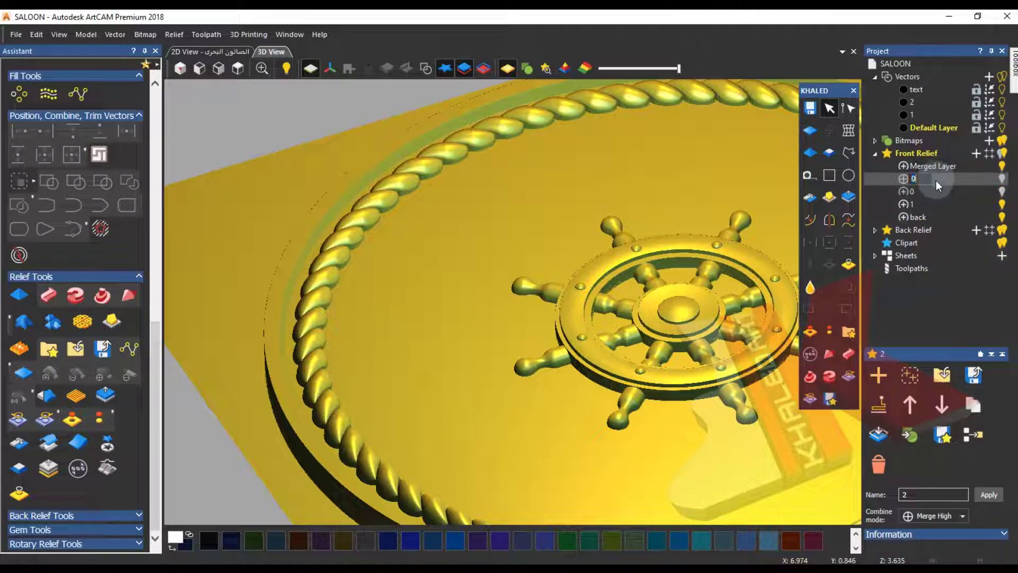
pyautogui.press('Return')
# - Reorder the front relief layers so that 1 and back follow Merged Layer and both 0 layers are last
pyautogui.click(942, 405)
pyautogui.click(941, 405)
pyautogui.click(942, 405)
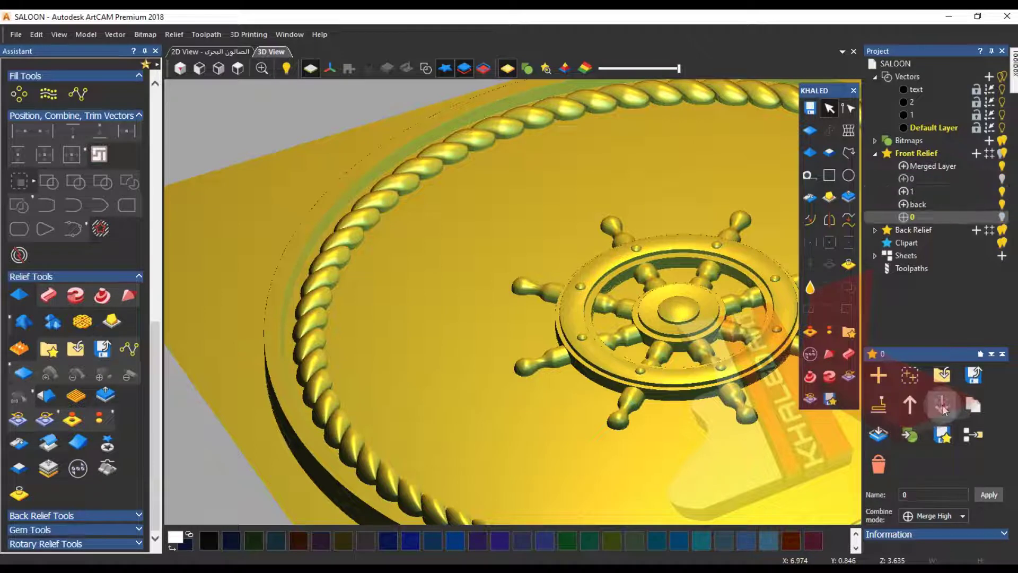
pyautogui.click(946, 190)
pyautogui.click(943, 405)
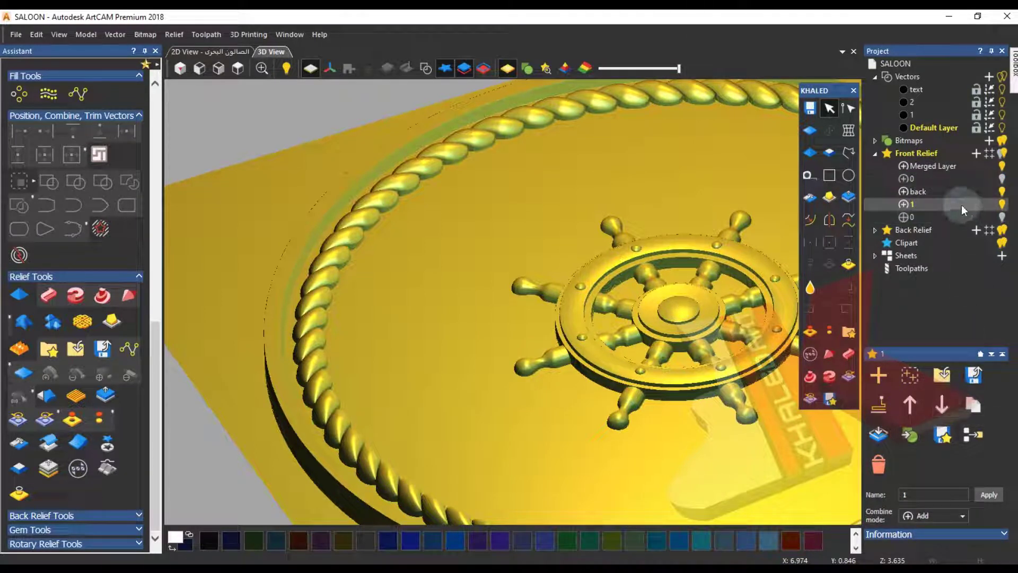
pyautogui.click(910, 407)
pyautogui.click(924, 180)
pyautogui.click(942, 405)
pyautogui.click(942, 405)
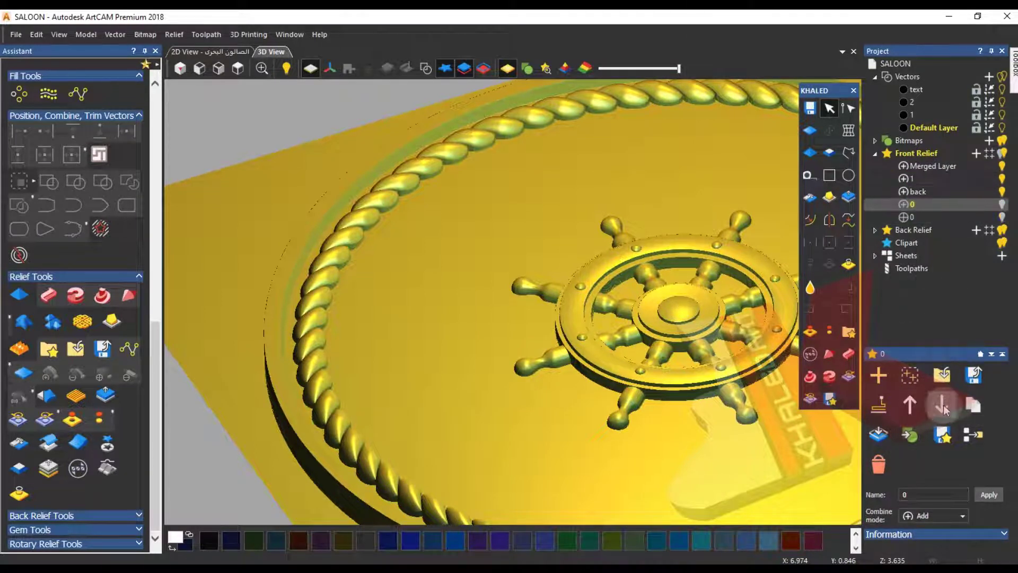
# - View the wheel, rope and rim layers separately, and rename Merged Layer as 2
pyautogui.click(949, 166)
pyautogui.moveTo(572, 340); pyautogui.dragTo(459, 252)
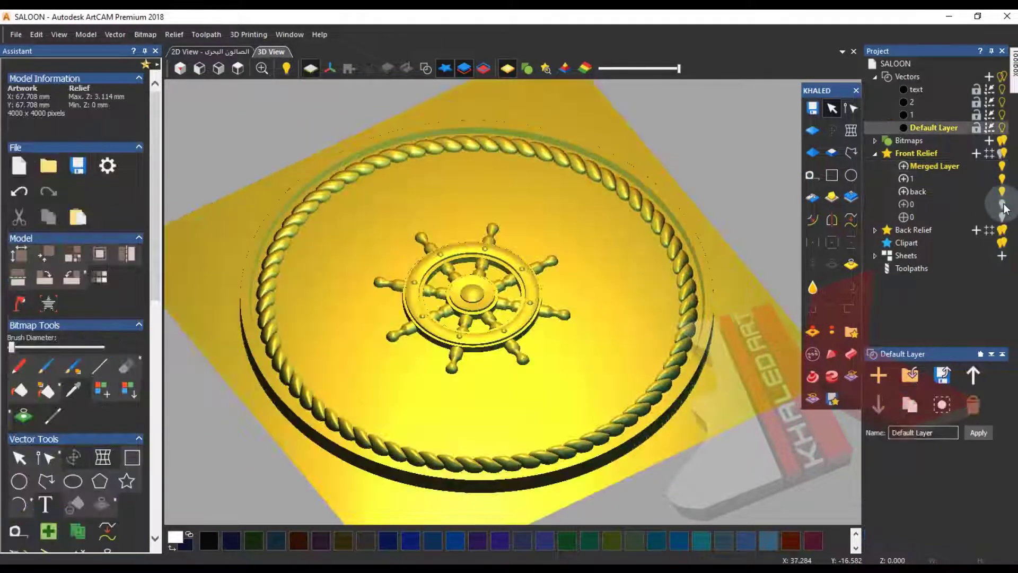
pyautogui.click(1002, 171)
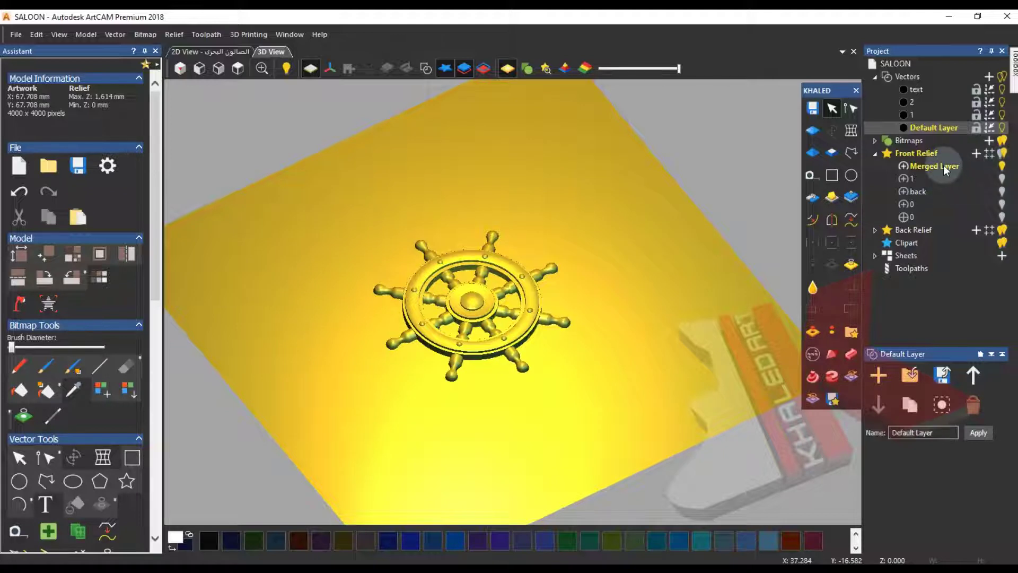
pyautogui.click(1002, 181)
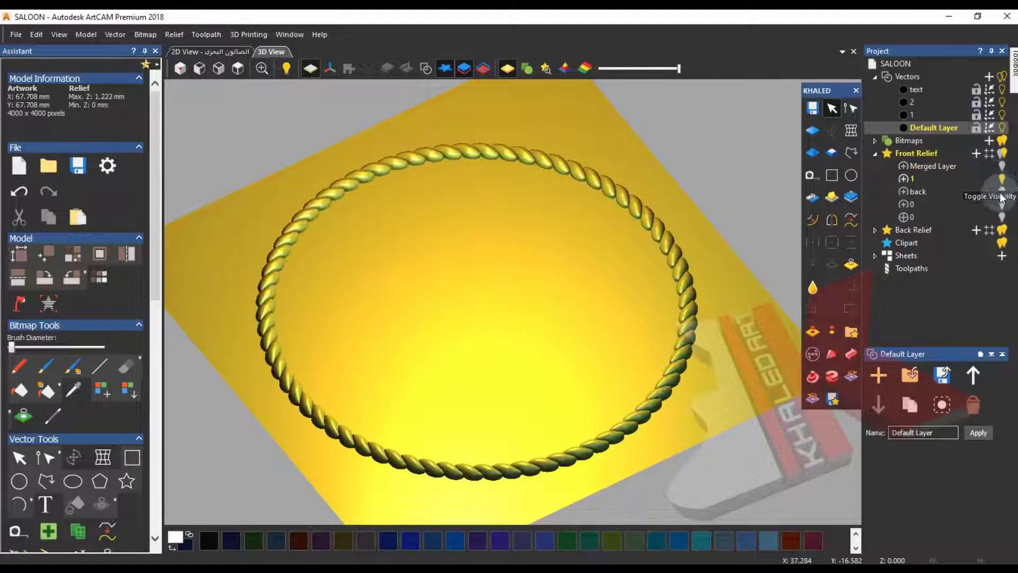
pyautogui.click(1002, 192)
pyautogui.click(1001, 169)
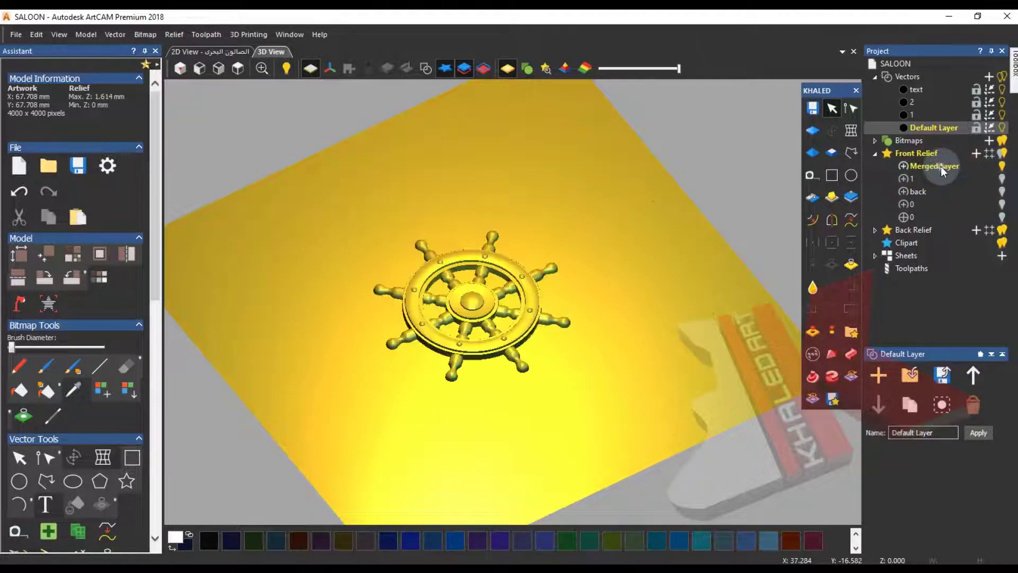
pyautogui.click(940, 167)
# - Isolate the relief layers in turn, delete both layers named 0, and show all remaining front relief layers
pyautogui.click(1004, 193)
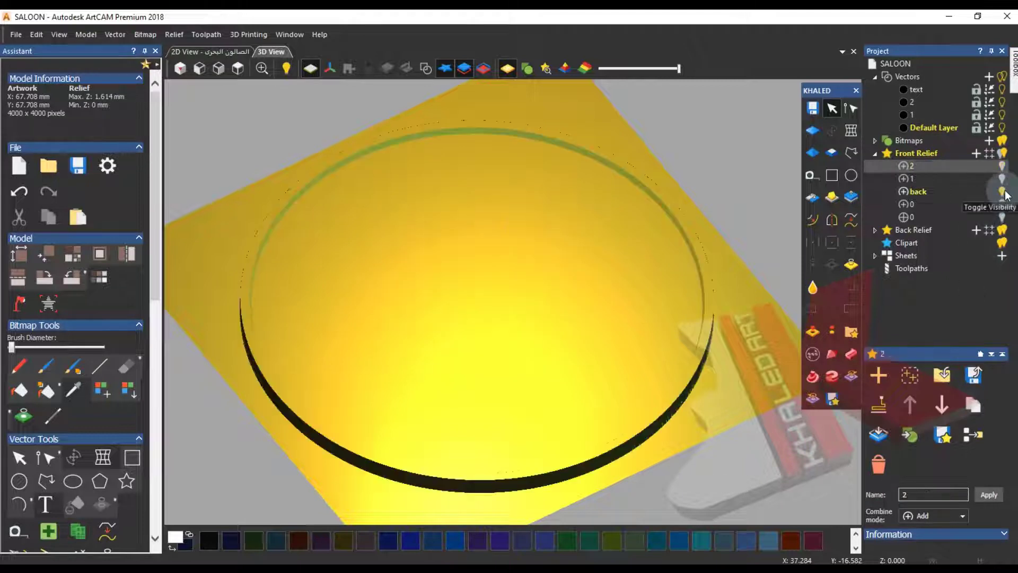
pyautogui.click(1002, 179)
pyautogui.click(1002, 166)
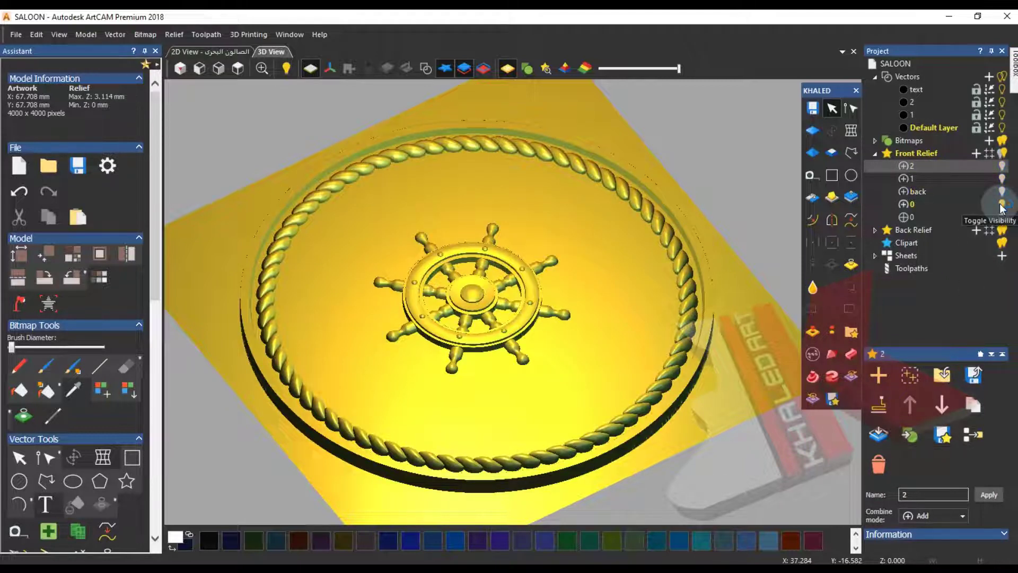
pyautogui.click(1002, 205)
pyautogui.click(1001, 218)
pyautogui.click(961, 218)
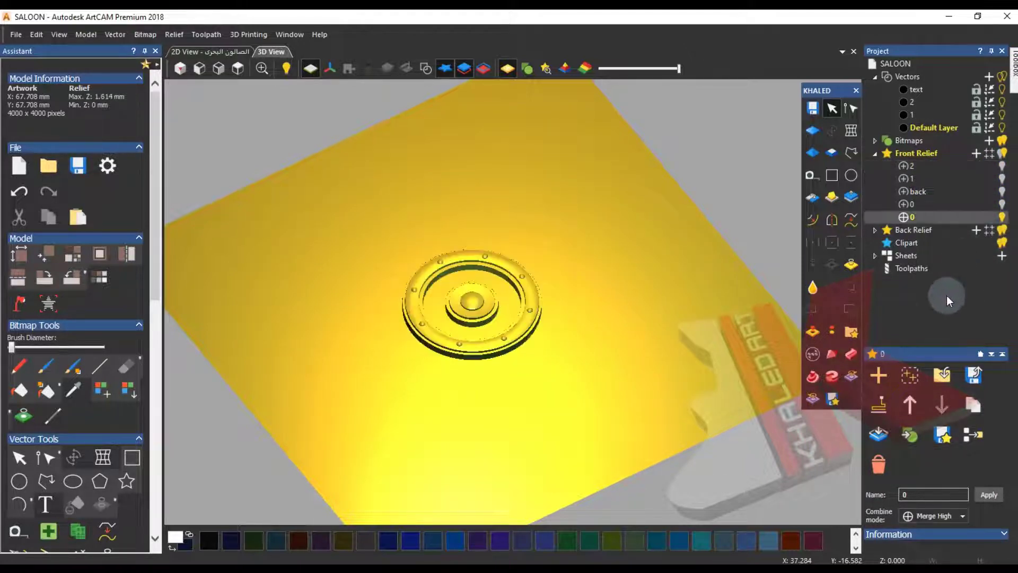
pyautogui.click(879, 462)
pyautogui.click(878, 467)
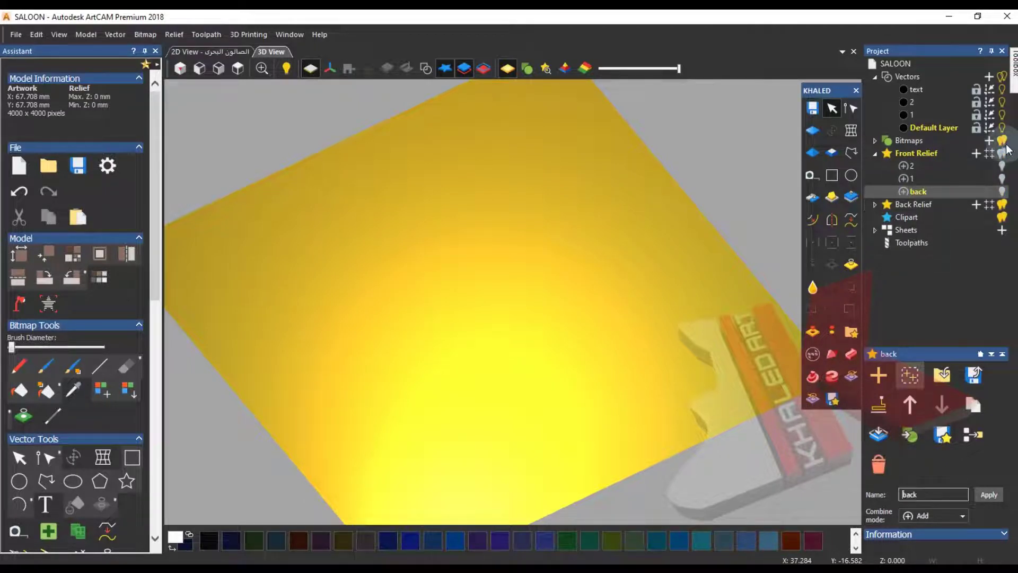
pyautogui.click(1002, 154)
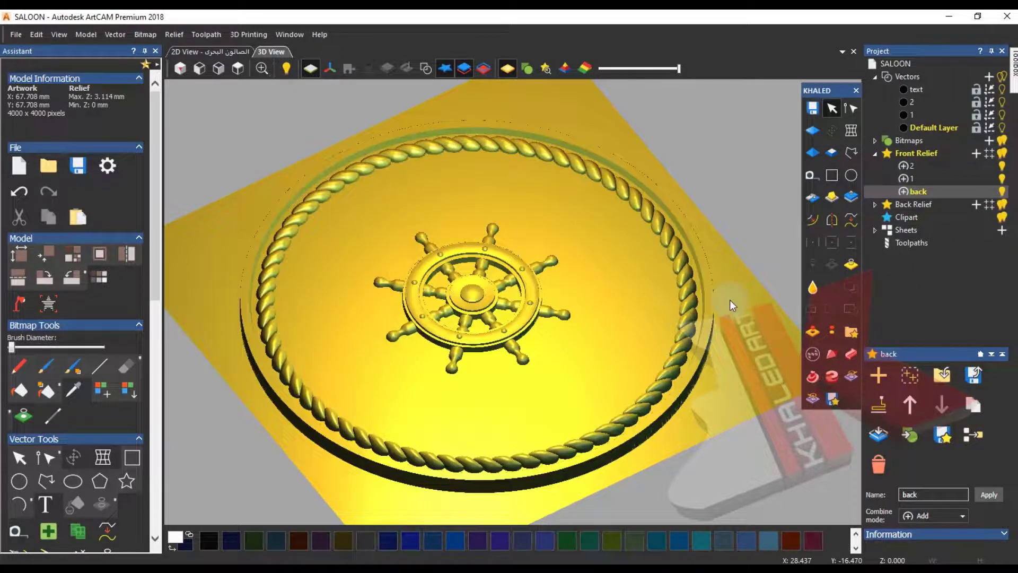
# - Add a front relief layer named 3 above layer 2, and make it the only visible, active layer
pyautogui.click(967, 165)
pyautogui.click(976, 152)
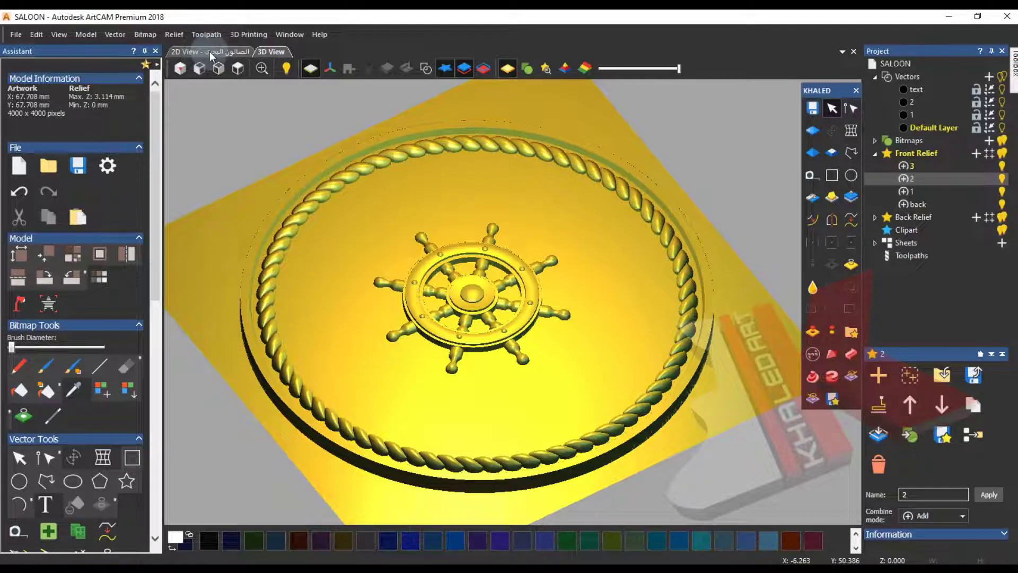
pyautogui.click(1002, 155)
pyautogui.click(959, 168)
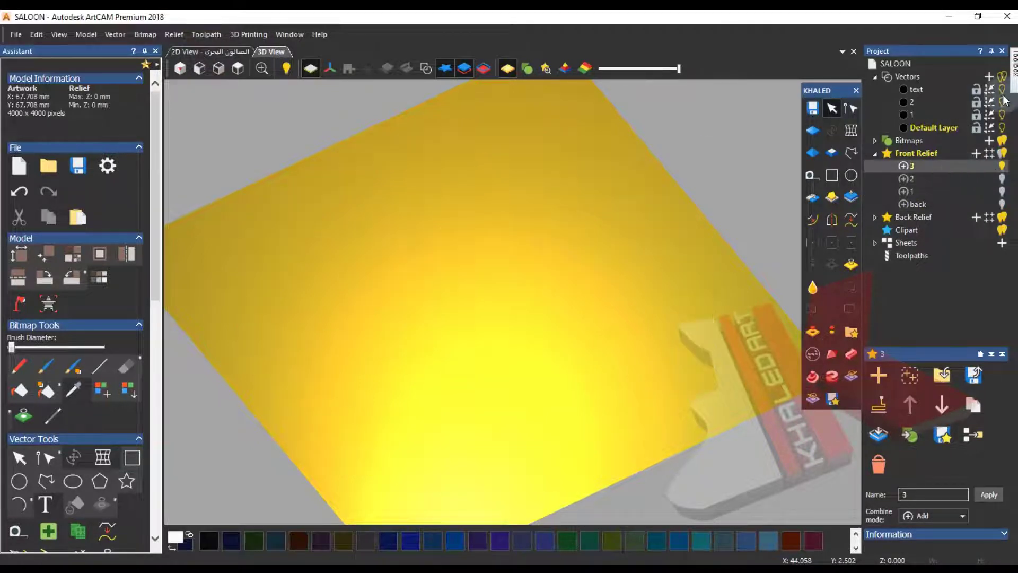
# - Review vector layers 1, 2 and text in the 2D view, and examine the anchor drawing on Default Layer
pyautogui.click(209, 52)
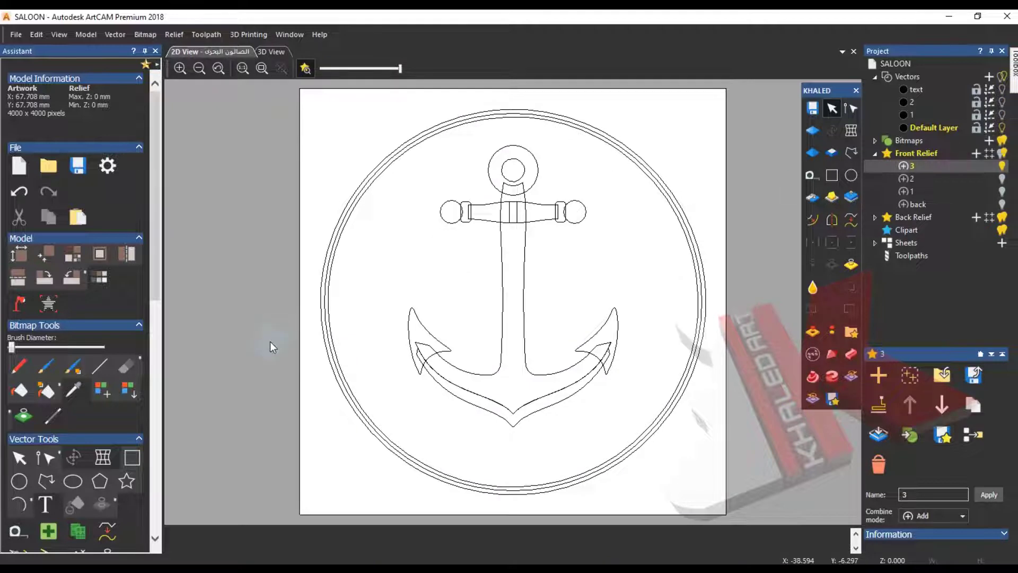
pyautogui.click(1003, 115)
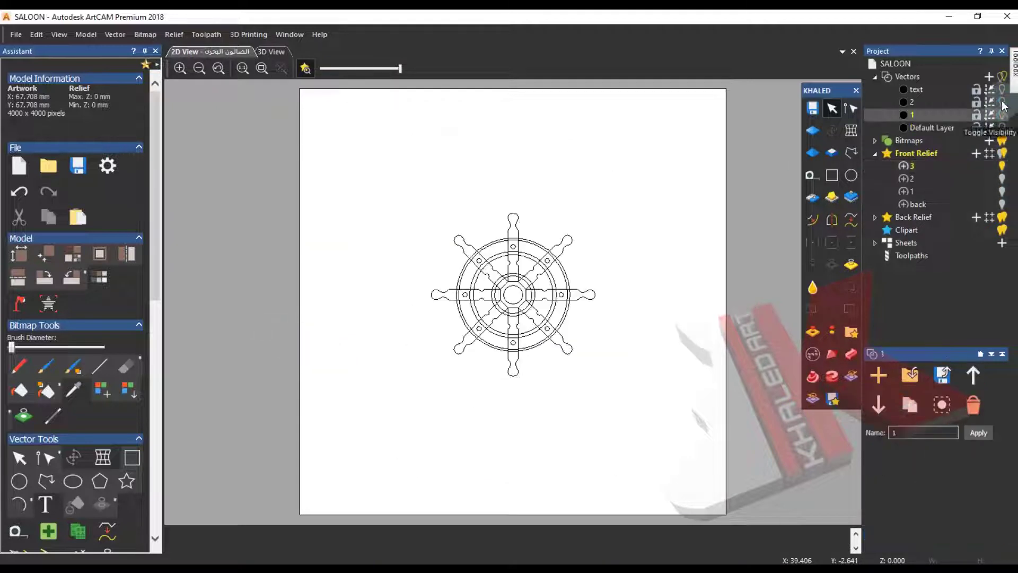
pyautogui.click(1003, 102)
pyautogui.keyDown('ctrl'); pyautogui.click(1001, 89); pyautogui.keyUp('ctrl')
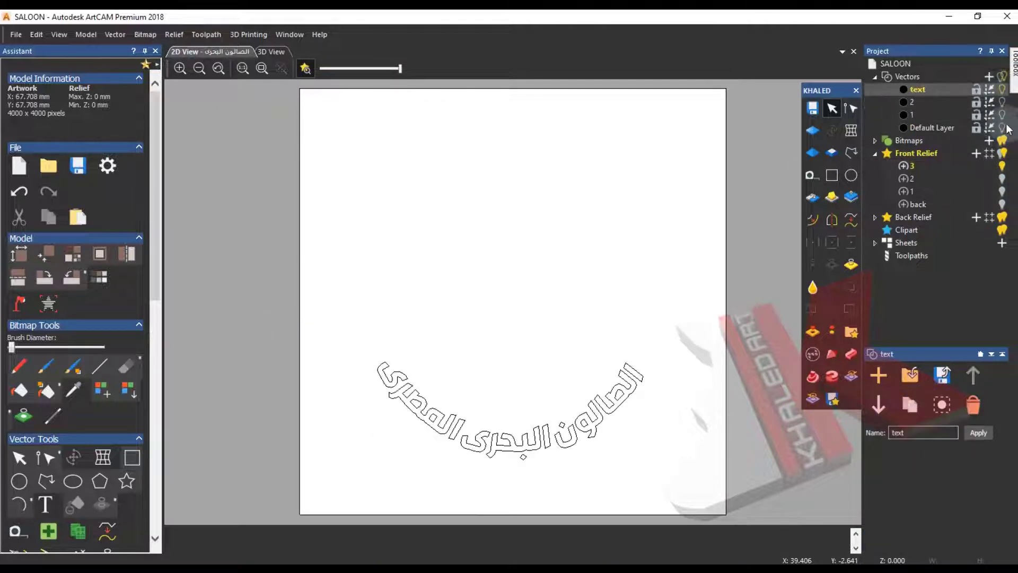
pyautogui.keyDown('ctrl'); pyautogui.click(1002, 128); pyautogui.keyUp('ctrl')
pyautogui.moveTo(499, 448); pyautogui.dragTo(503, 470, button='middle')
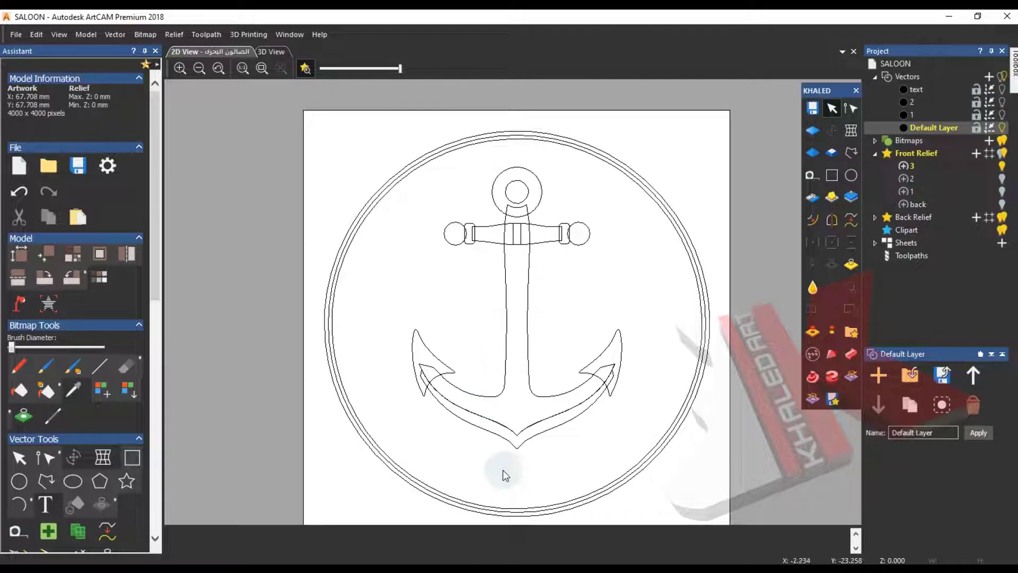
pyautogui.scroll(3, 526, 465)
pyautogui.scroll(-2, 463, 382)
pyautogui.moveTo(486, 324); pyautogui.dragTo(544, 453, button='middle')
pyautogui.scroll(1, 522, 419)
pyautogui.scroll(-1, 542, 451)
pyautogui.scroll(1, 518, 306)
pyautogui.moveTo(545, 297); pyautogui.dragTo(507, 332, button='middle')
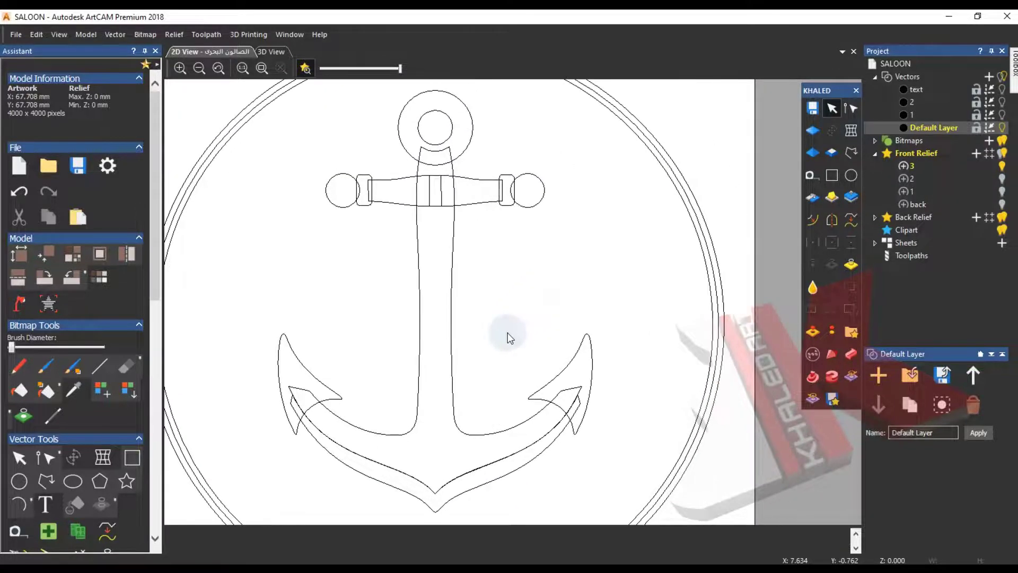
# - Draw a vertical polyline about 42 mm long across the anchor and centre it on the page
pyautogui.click(45, 481)
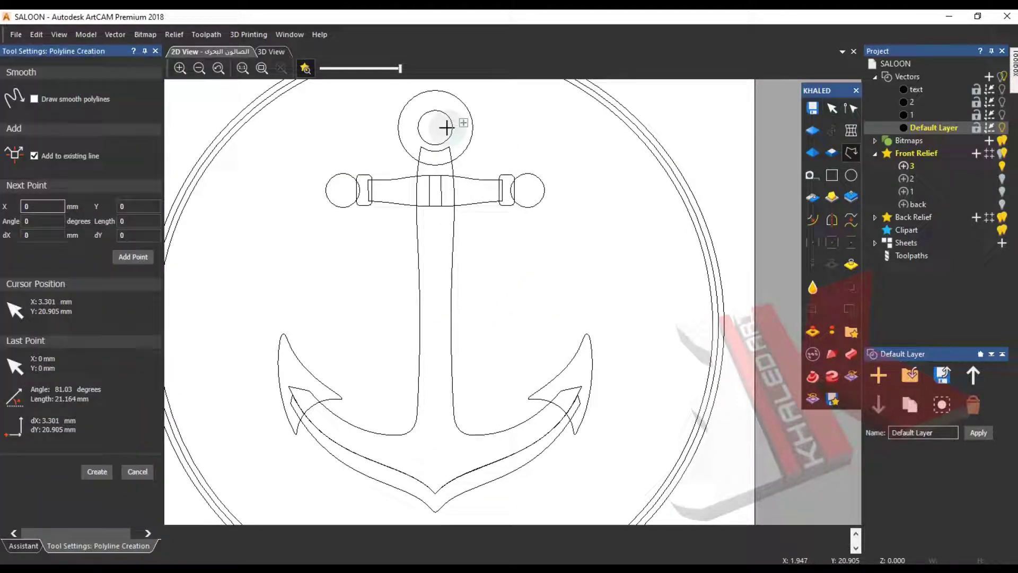
pyautogui.click(376, 99)
pyautogui.click(360, 499)
pyautogui.press('Escape')
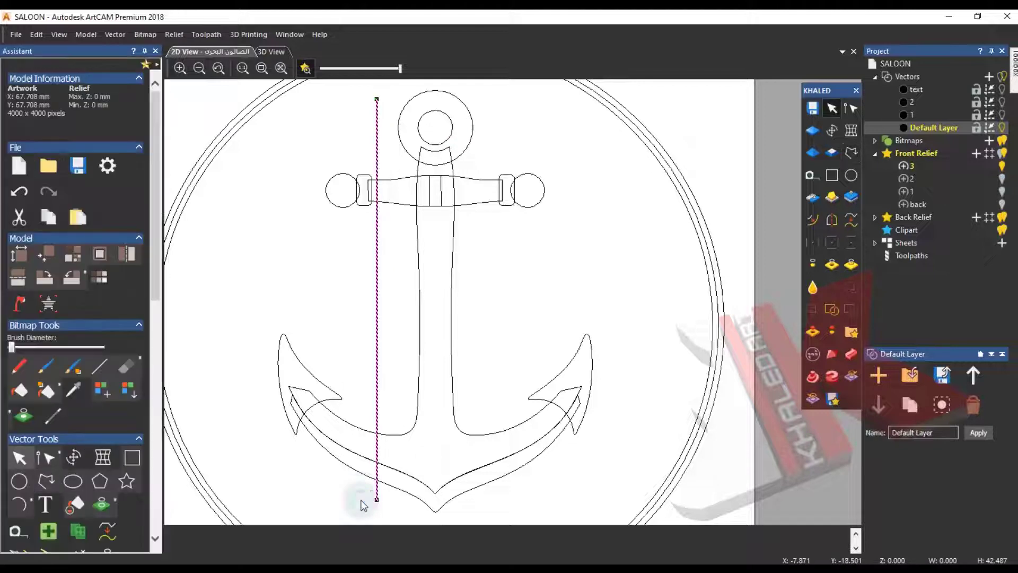
pyautogui.scroll(-5, 58, 461)
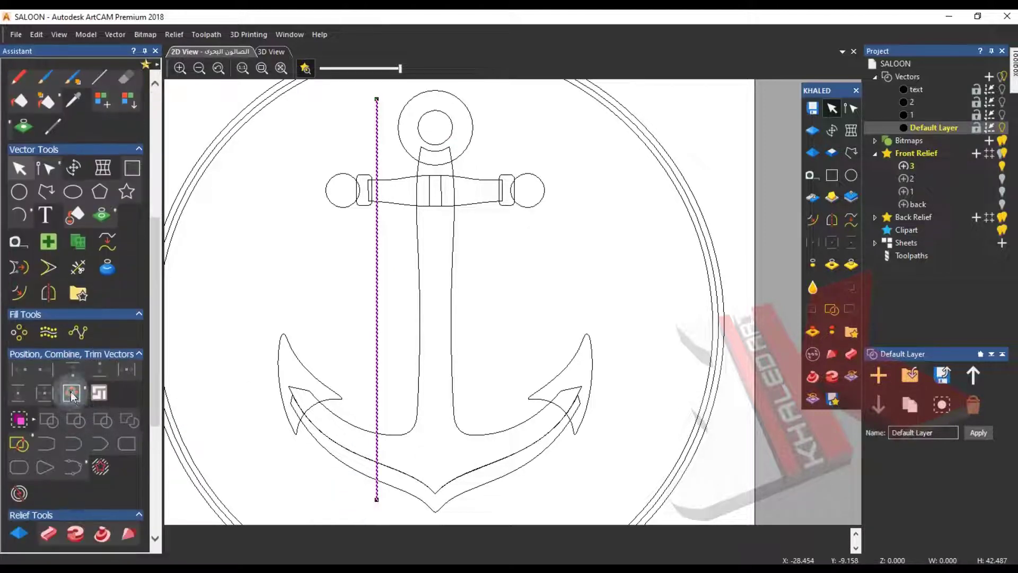
pyautogui.click(72, 394)
pyautogui.click(289, 289)
# - Align the centres of the vertical line and the anchor's lower arm outline in X
pyautogui.scroll(-1, 473, 409)
pyautogui.scroll(2, 475, 410)
pyautogui.click(465, 403)
pyautogui.keyDown('shift'); pyautogui.click(515, 345); pyautogui.keyUp('shift')
pyautogui.click(812, 241)
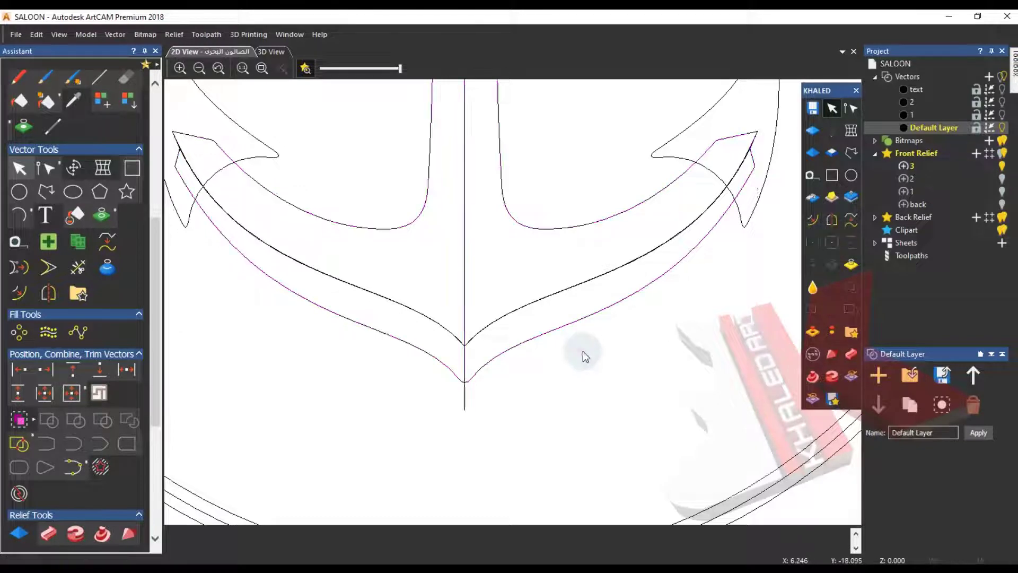
# - Group all anchor vectors with the vertical line and align the group's centre in X with the inner rim circle
pyautogui.click(562, 364)
pyautogui.scroll(-2, 564, 360)
pyautogui.scroll(3, 556, 348)
pyautogui.scroll(-3, 545, 284)
pyautogui.moveTo(338, 109); pyautogui.dragTo(583, 378)
pyautogui.rightClick(511, 326)
pyautogui.click(580, 83)
pyautogui.keyDown('shift'); pyautogui.click(616, 206); pyautogui.keyUp('shift')
pyautogui.click(832, 243)
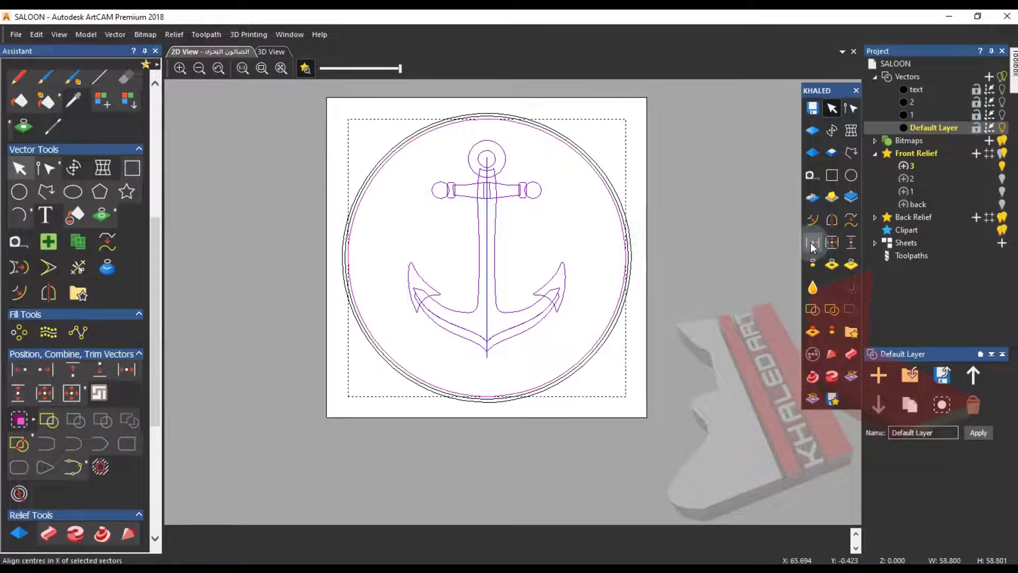
pyautogui.click(725, 225)
# - Ungroup the anchor vectors and clear the selection
pyautogui.click(487, 310)
pyautogui.rightClick(487, 309)
pyautogui.click(554, 83)
pyautogui.click(327, 171)
pyautogui.scroll(1, 540, 194)
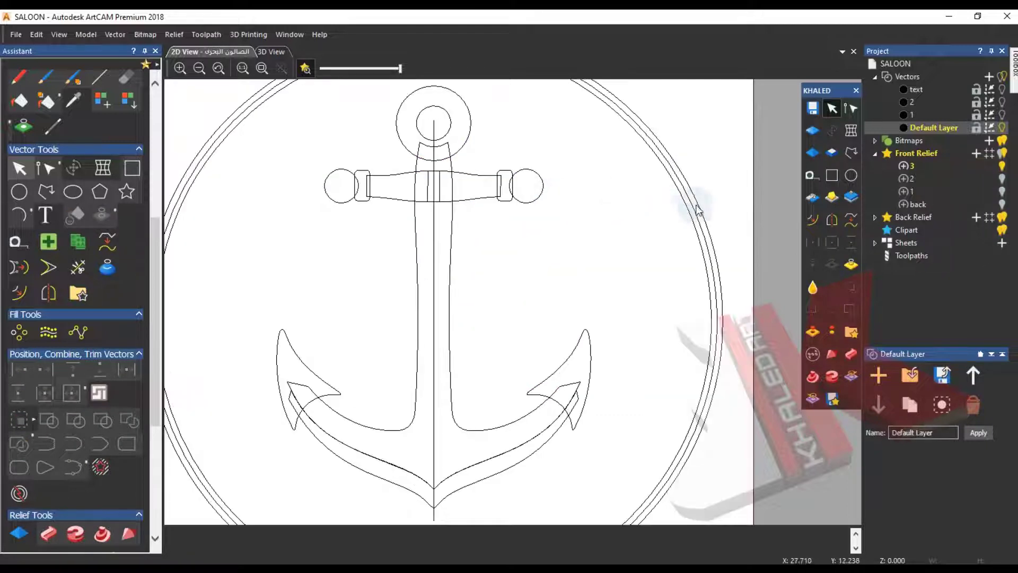
# - Compare the anchor vectors with the reference bitmap, and review relief layers 3, 2, 1 and back in the 2D view
pyautogui.click(305, 68)
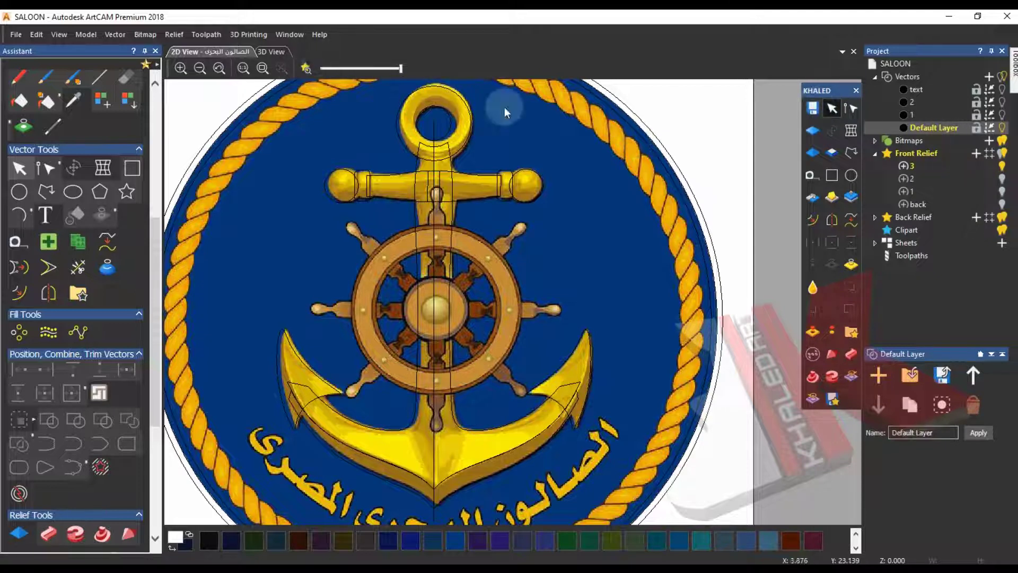
pyautogui.click(306, 68)
pyautogui.click(917, 166)
pyautogui.click(925, 179)
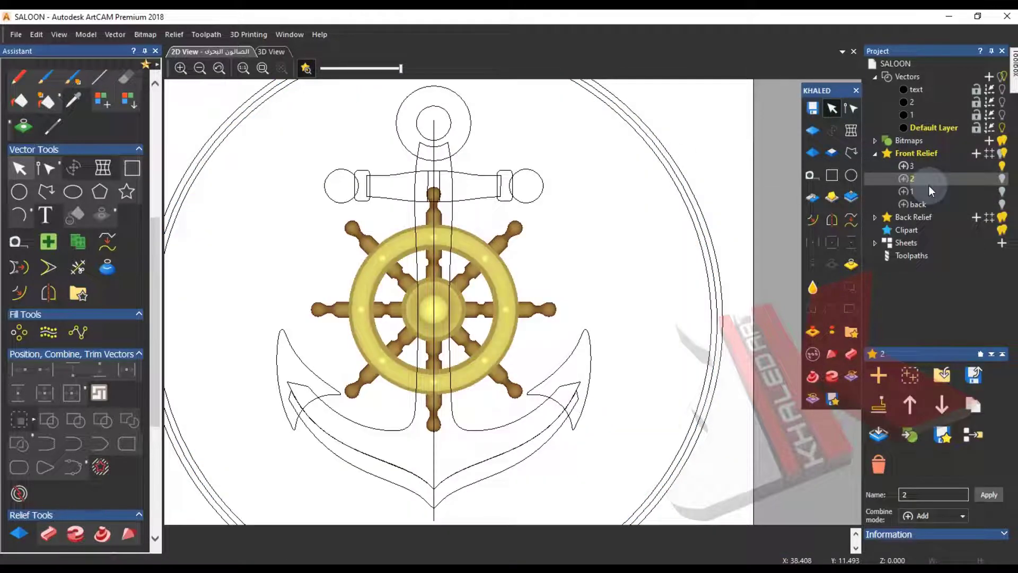
pyautogui.click(927, 191)
pyautogui.click(930, 205)
# - Fade the relief preview in the 2D view to a low contrast and make relief layer 3 active
pyautogui.scroll(3, 725, 237)
pyautogui.scroll(-6, 584, 296)
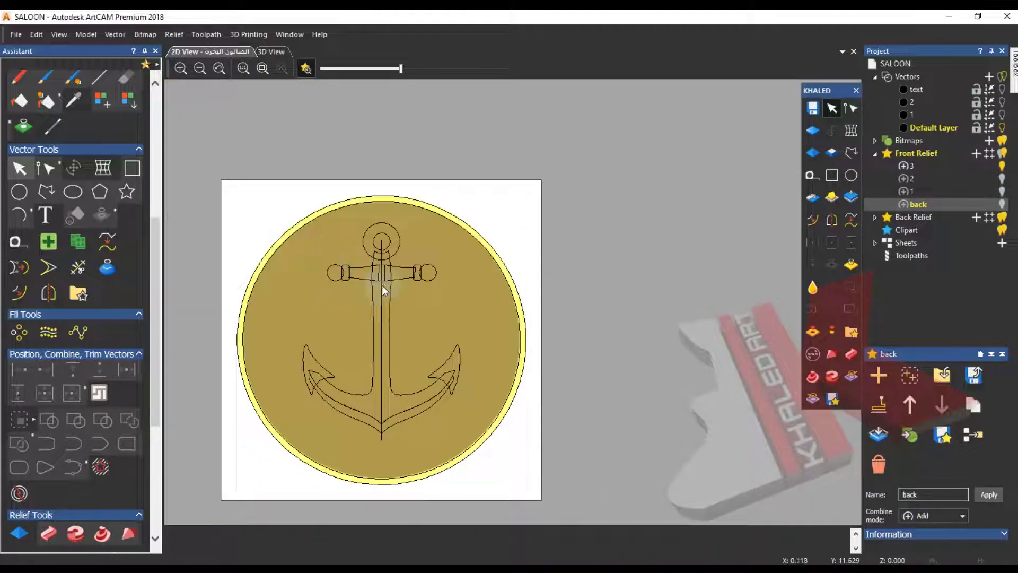
pyautogui.moveTo(401, 69); pyautogui.dragTo(324, 68)
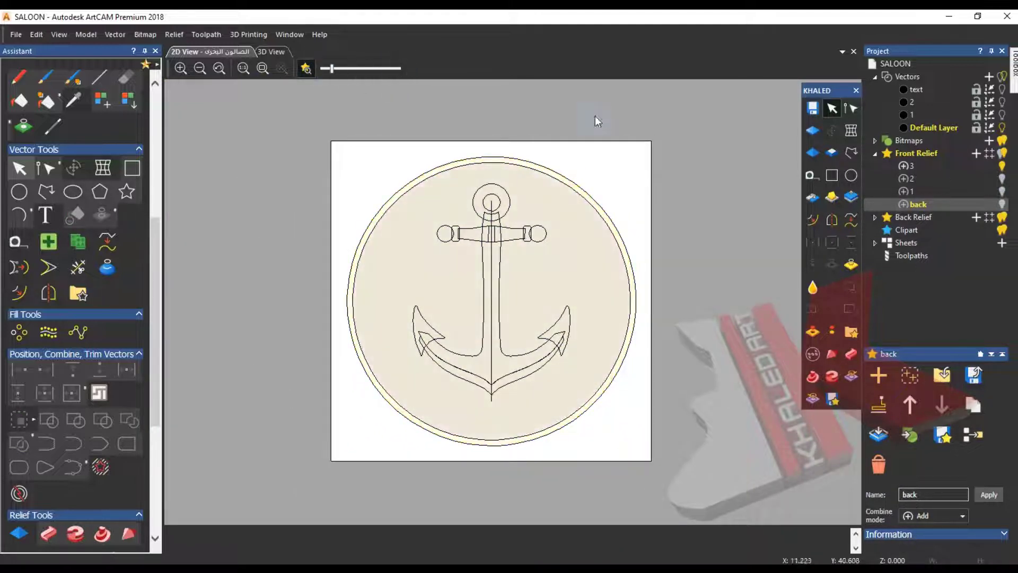
pyautogui.click(968, 166)
# - Cut the rim circles, paste them into the text vector layer, and return to the default vector layer
pyautogui.scroll(3, 506, 276)
pyautogui.click(750, 232)
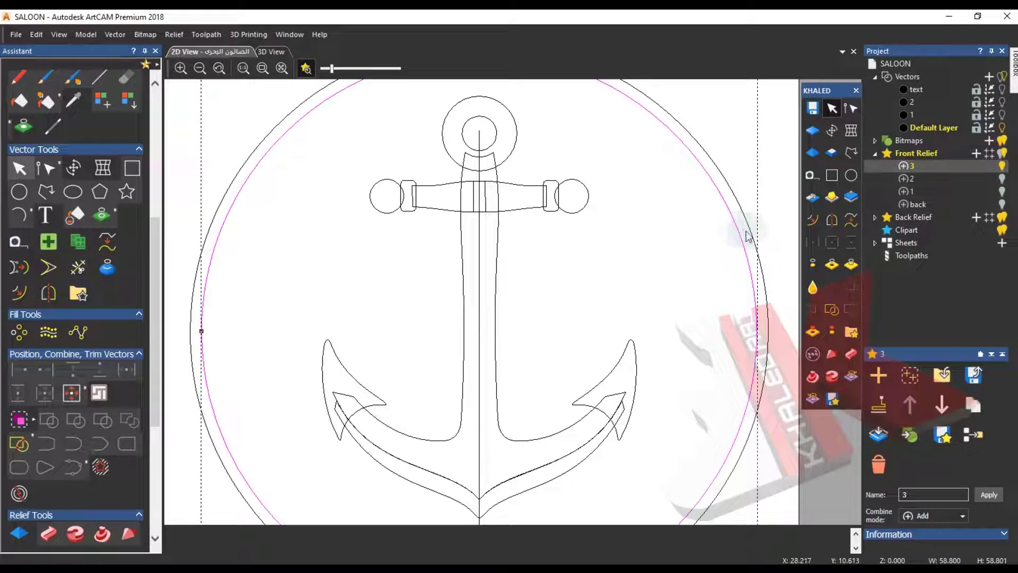
pyautogui.rightClick(749, 233)
pyautogui.click(762, 244)
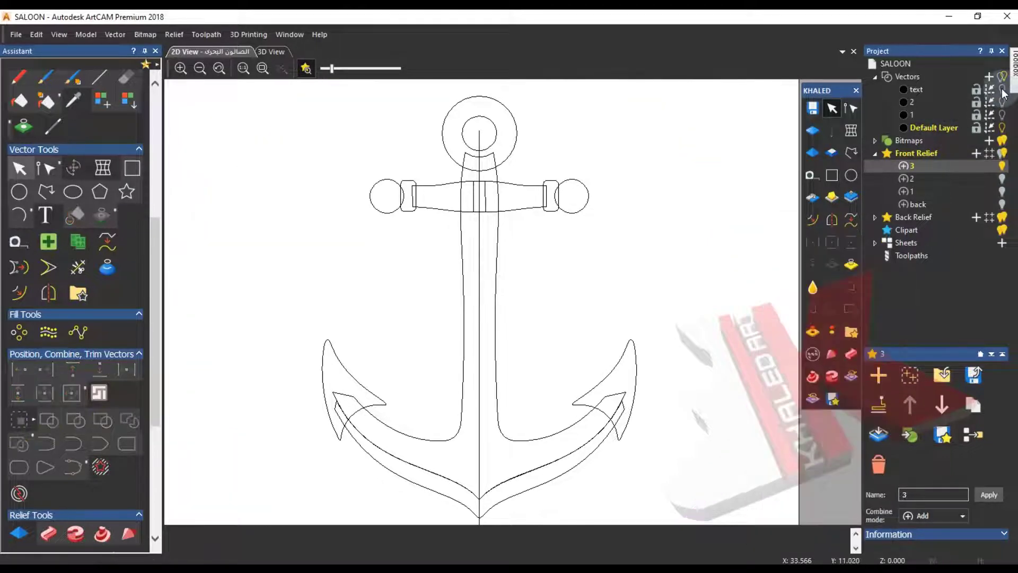
pyautogui.click(1000, 90)
pyautogui.rightClick(606, 221)
pyautogui.moveTo(684, 232)
pyautogui.click(729, 233)
pyautogui.click(1001, 127)
# - Copy all anchor vectors, including the vertical centre line, and paste them in place into a new vector layer
pyautogui.moveTo(552, 281); pyautogui.dragTo(557, 266, button='middle')
pyautogui.scroll(-2, 553, 279)
pyautogui.scroll(3, 499, 369)
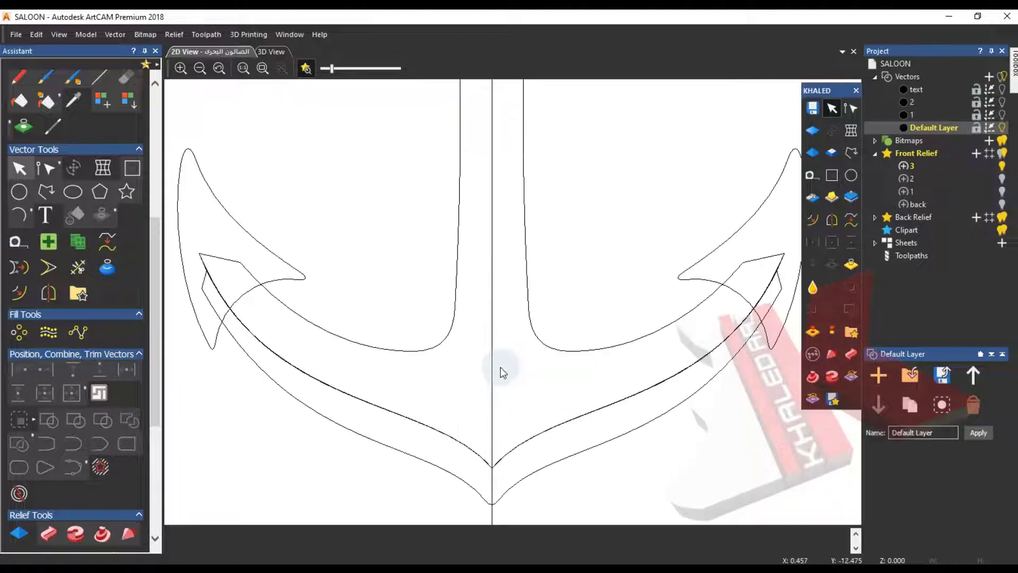
pyautogui.scroll(-5, 380, 305)
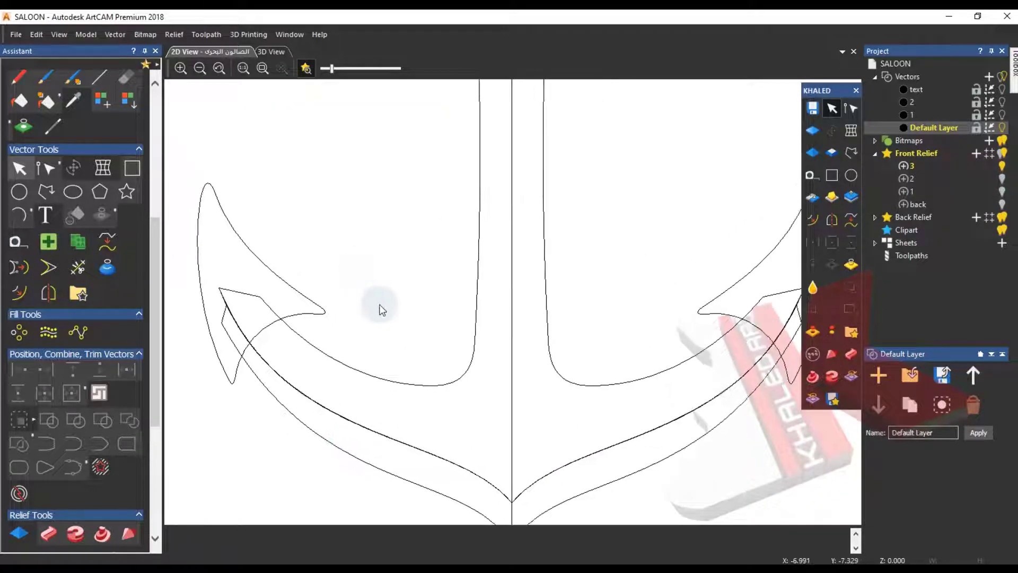
pyautogui.scroll(3, 518, 340)
pyautogui.scroll(-3, 517, 339)
pyautogui.moveTo(610, 231); pyautogui.dragTo(565, 282, button='middle')
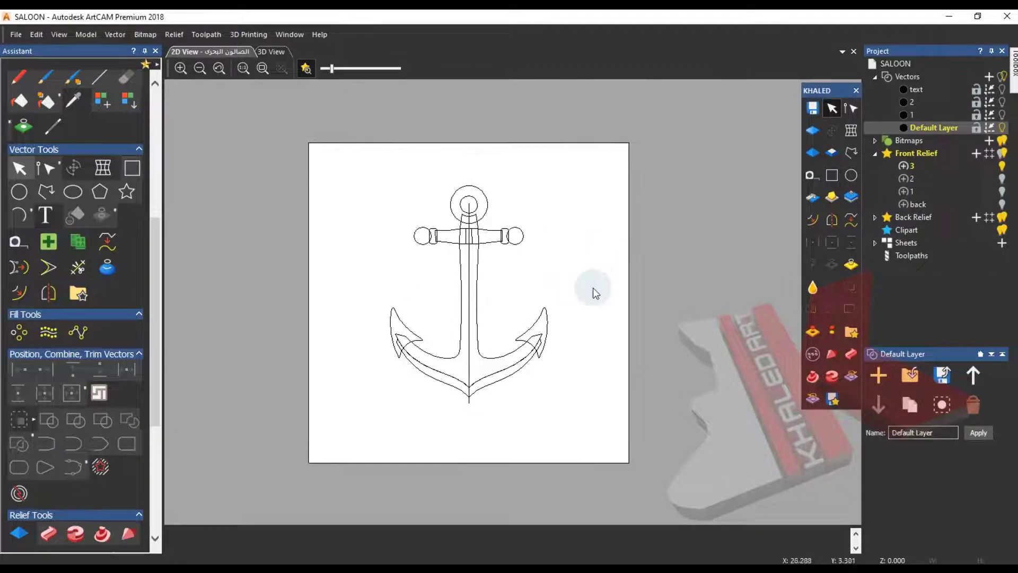
pyautogui.moveTo(344, 173); pyautogui.dragTo(625, 453)
pyautogui.rightClick(472, 281)
pyautogui.click(559, 47)
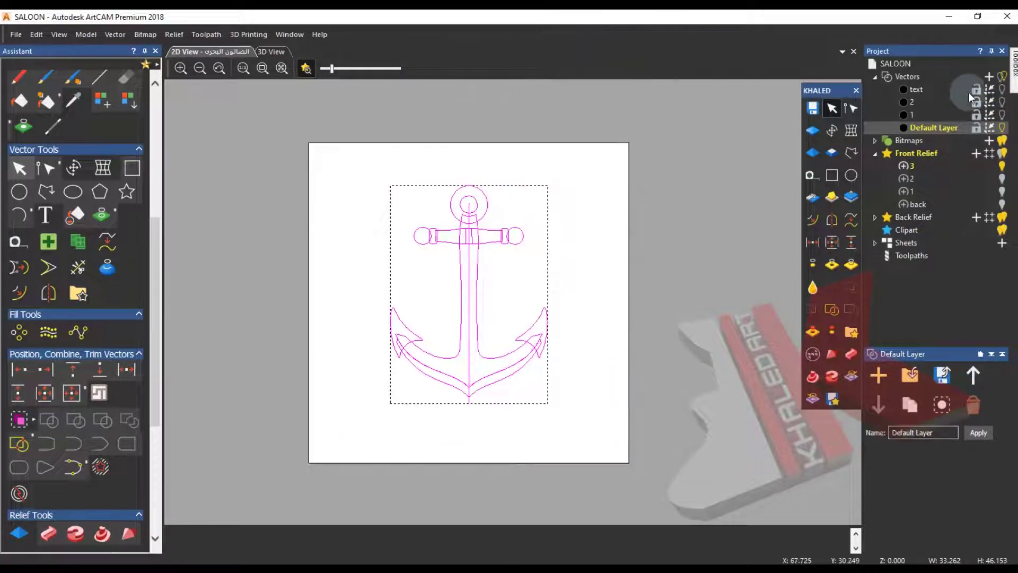
pyautogui.click(989, 77)
pyautogui.rightClick(616, 203)
pyautogui.click(647, 216)
# - Try to drag the shorter of the two overlapping anchor body outlines aside and delete it
pyautogui.click(482, 356)
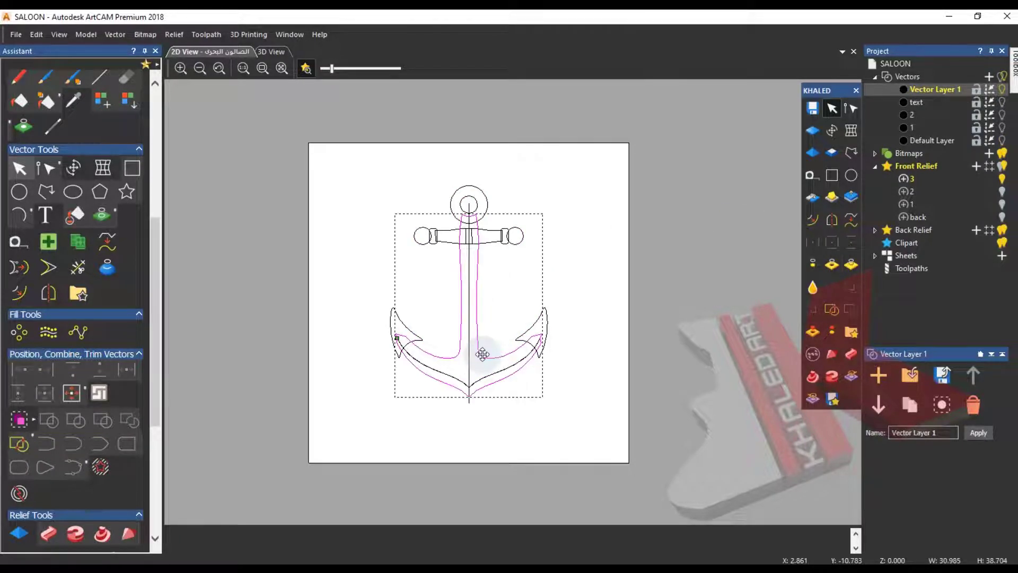
pyautogui.click(456, 380)
pyautogui.click(453, 378)
pyautogui.moveTo(452, 378); pyautogui.dragTo(535, 351)
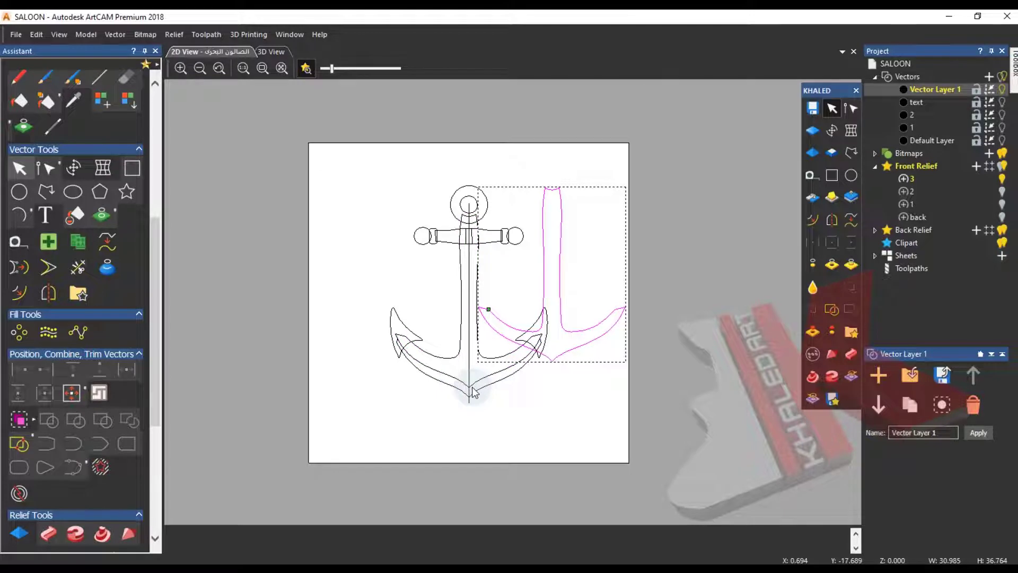
pyautogui.press('Delete')
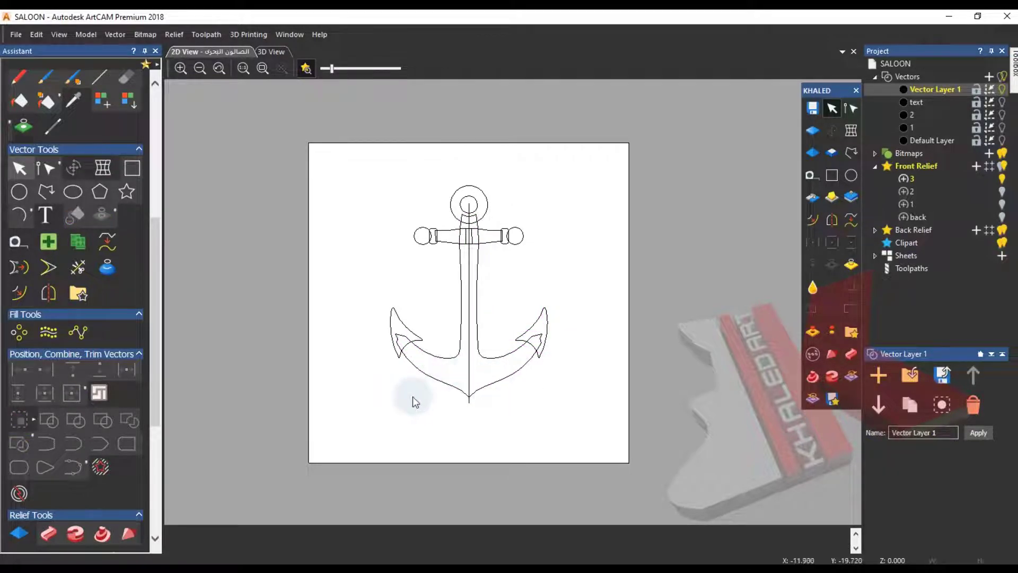
pyautogui.click(410, 394)
pyautogui.click(361, 395)
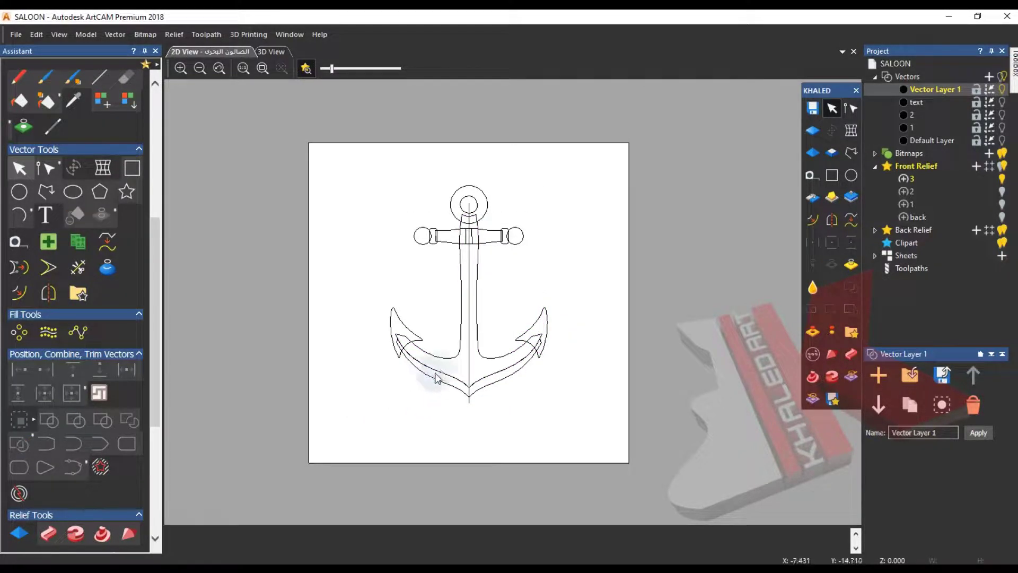
# - Delete the longer outer anchor body outline, keeping the shorter one on the new vector layer
pyautogui.scroll(1, 440, 367)
pyautogui.click(470, 407)
pyautogui.press('Delete')
pyautogui.click(463, 407)
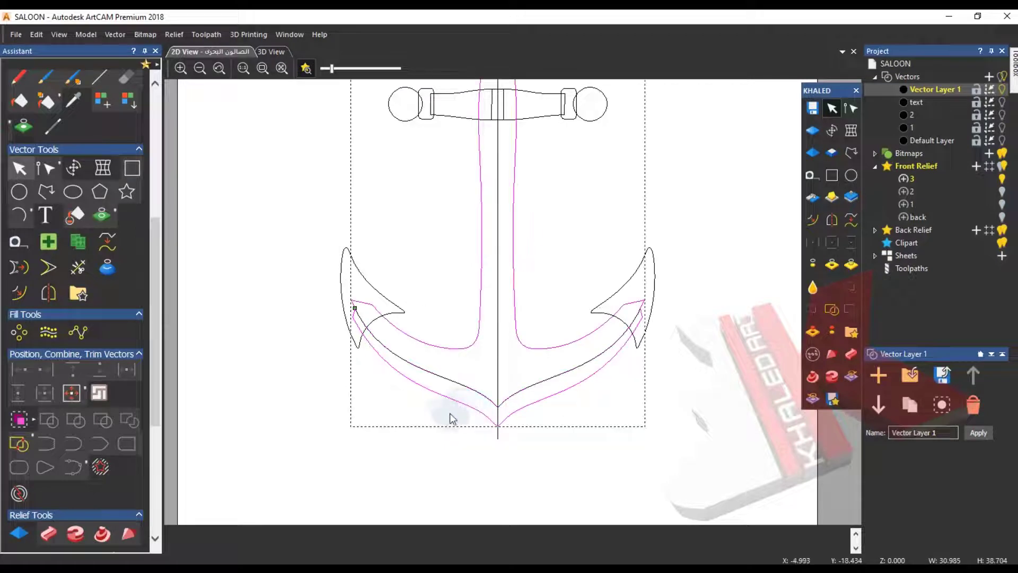
pyautogui.click(429, 415)
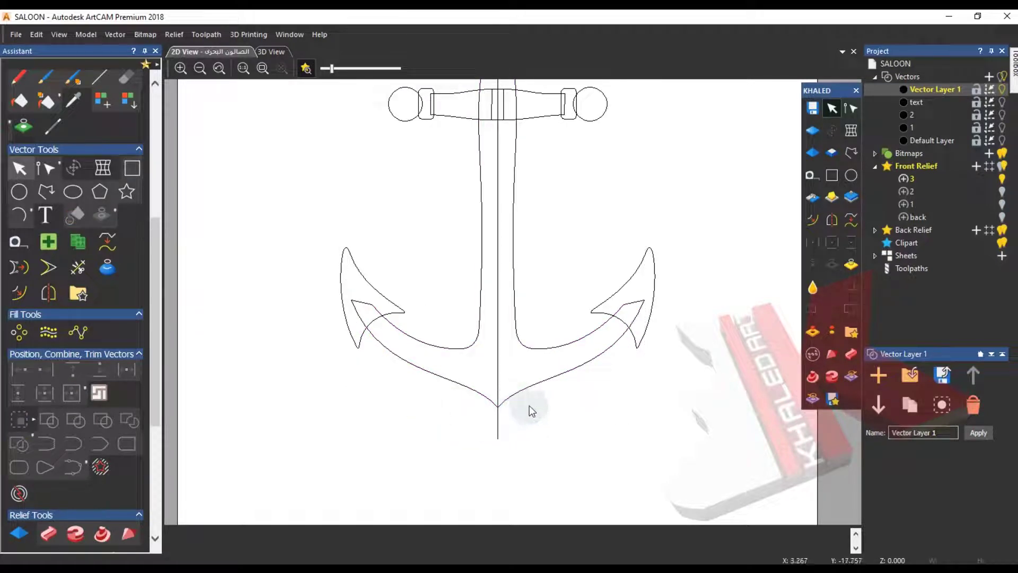
# - Delete the anchor's ring and crossbar vectors together with the fluke outline at the end of the right arm
pyautogui.moveTo(564, 336); pyautogui.dragTo(475, 404, button='middle')
pyautogui.moveTo(364, 266); pyautogui.dragTo(389, 369, button='middle')
pyautogui.moveTo(262, 161); pyautogui.dragTo(606, 330)
pyautogui.press('Delete')
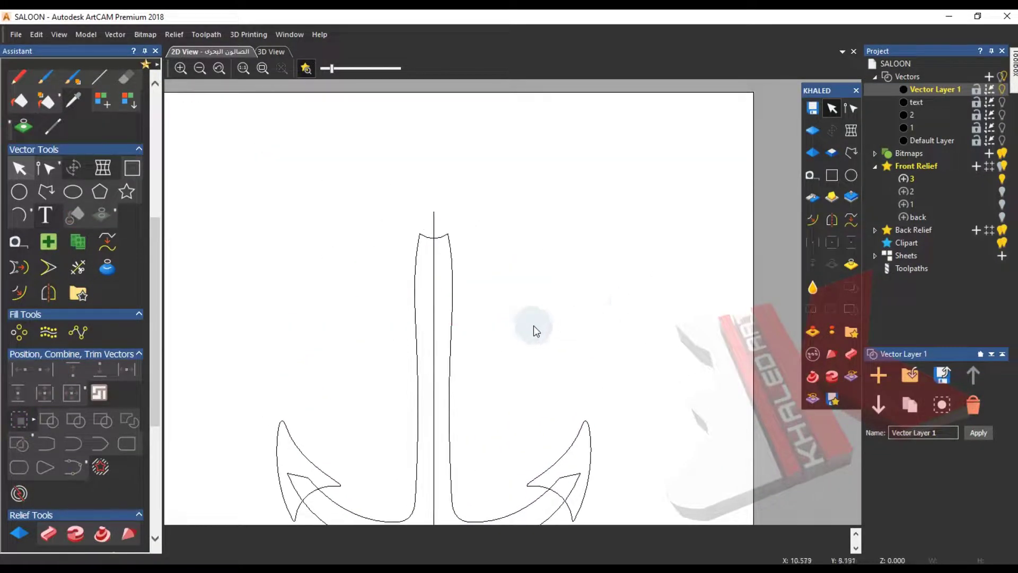
pyautogui.moveTo(535, 329); pyautogui.dragTo(560, 210, button='middle')
pyautogui.click(601, 393)
pyautogui.press('Delete')
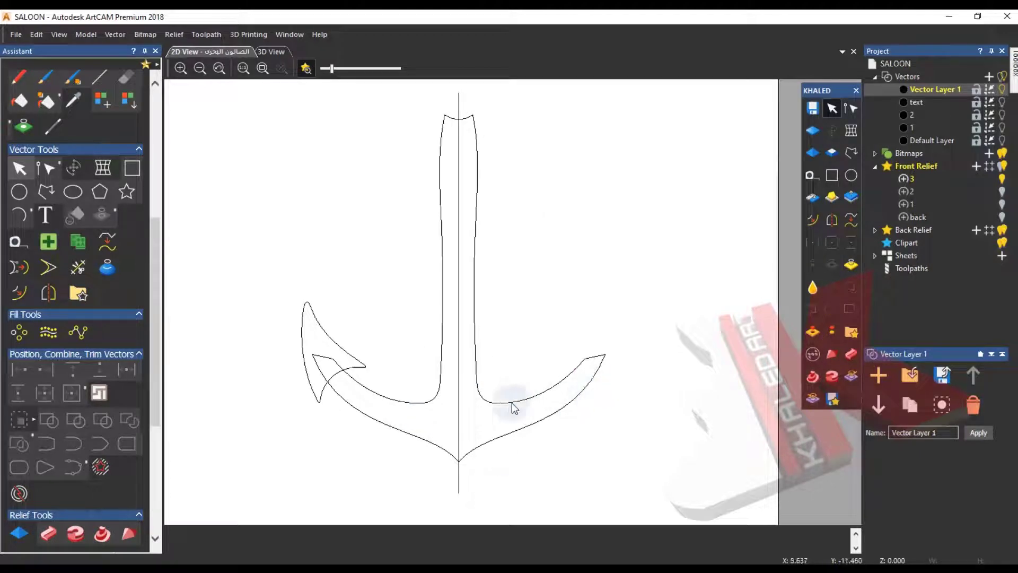
# - Node-edit the vertical centre line into a polygon about 19 mm wide and 41 mm high enclosing the anchor's right half
pyautogui.scroll(-3, 491, 434)
pyautogui.scroll(1, 408, 279)
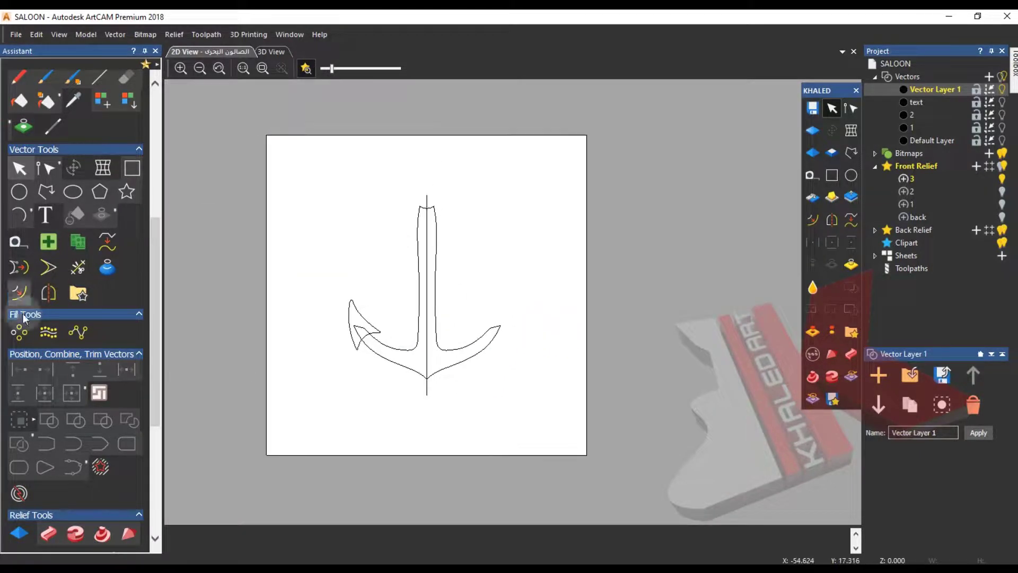
pyautogui.doubleClick(427, 261)
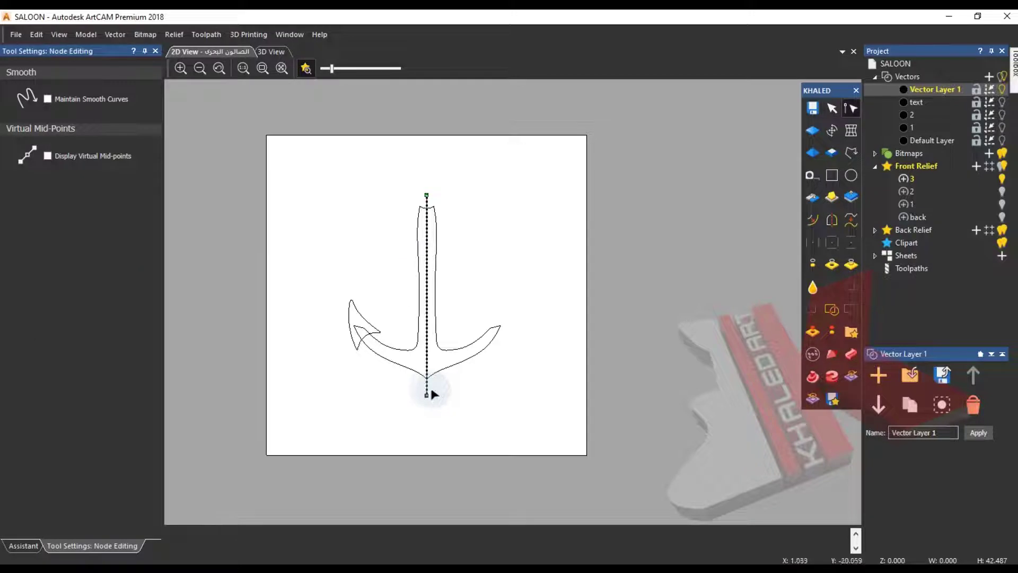
pyautogui.moveTo(431, 402); pyautogui.dragTo(429, 194)
pyautogui.press('i')
pyautogui.click(23, 545)
pyautogui.click(390, 240)
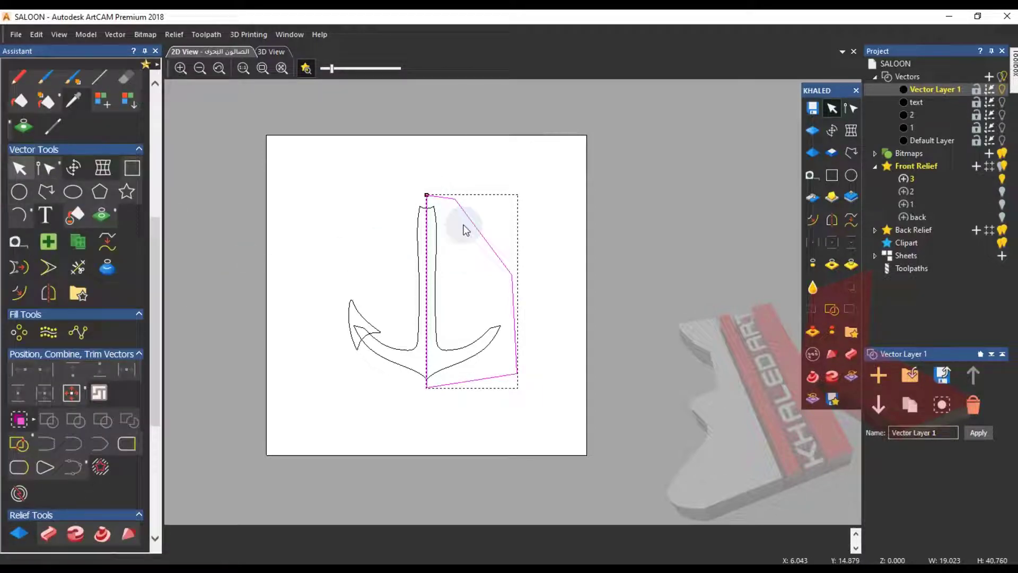
# - Close the polygon around the anchor's right half and check that it is a closed vector at its upper corner
pyautogui.keyDown('shift'); pyautogui.click(440, 237); pyautogui.keyUp('shift')
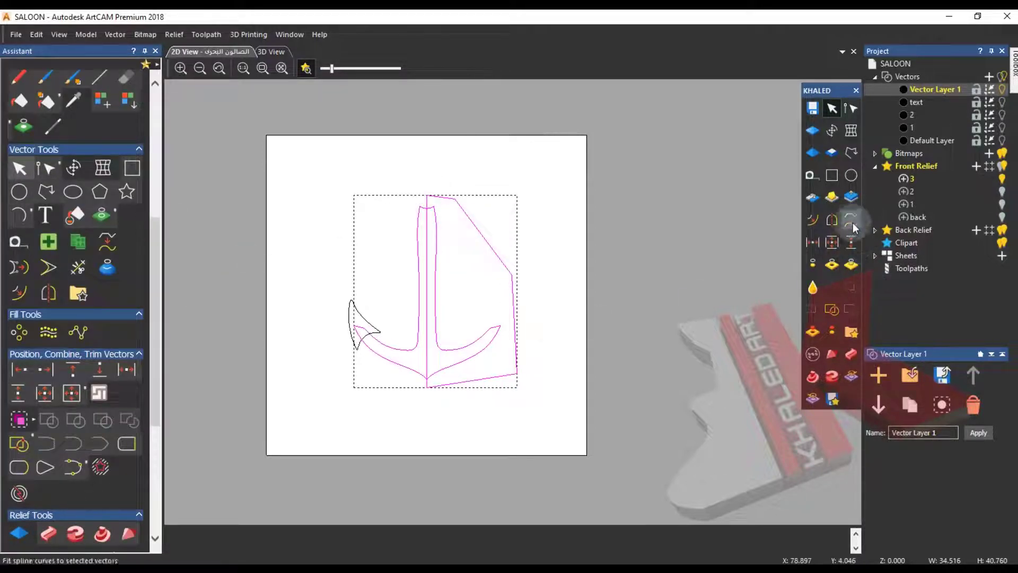
pyautogui.click(558, 284)
pyautogui.rightClick(514, 295)
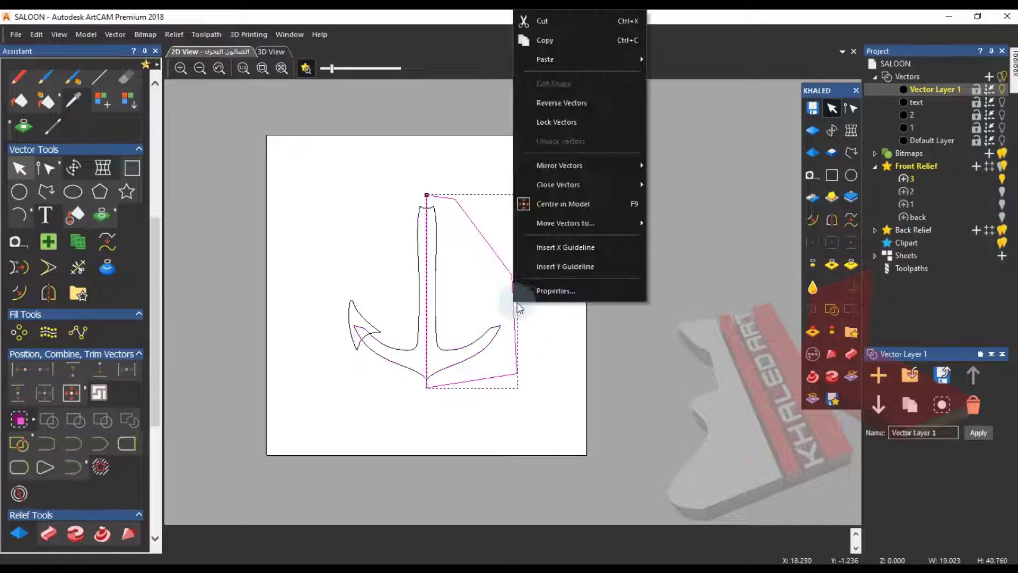
pyautogui.moveTo(593, 186)
pyautogui.click(688, 221)
pyautogui.scroll(3, 439, 220)
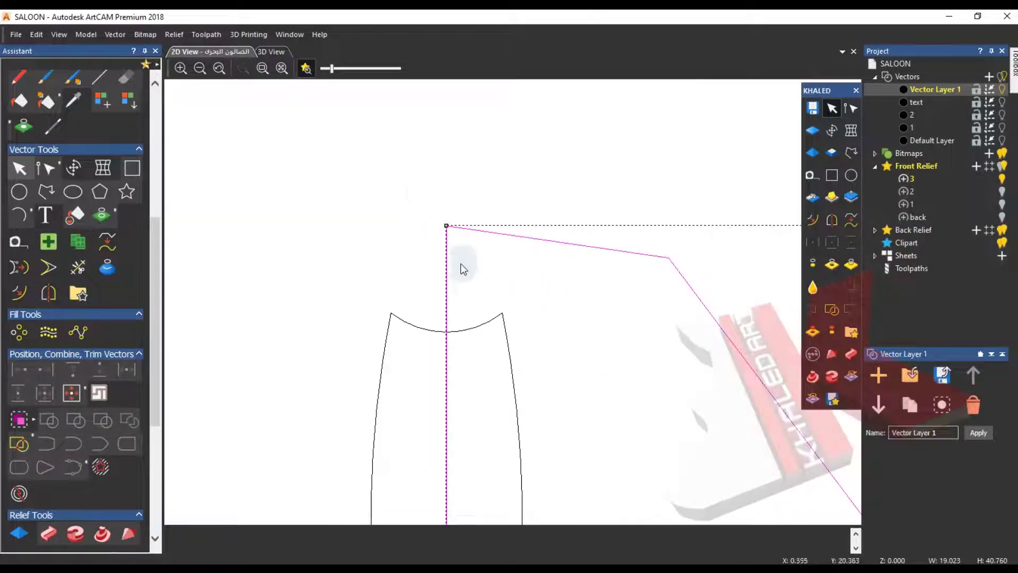
pyautogui.scroll(2, 410, 165)
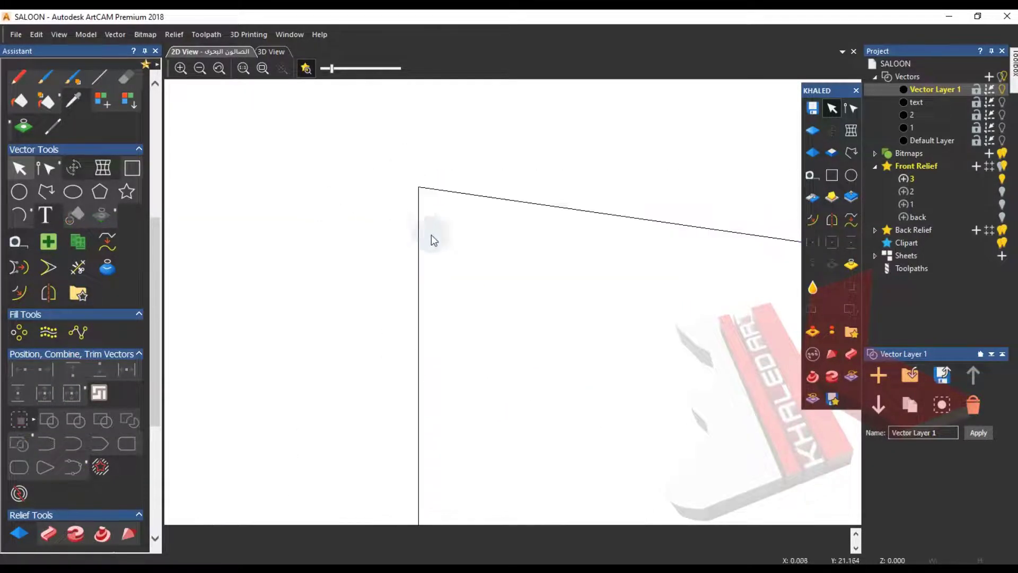
pyautogui.rightClick(644, 219)
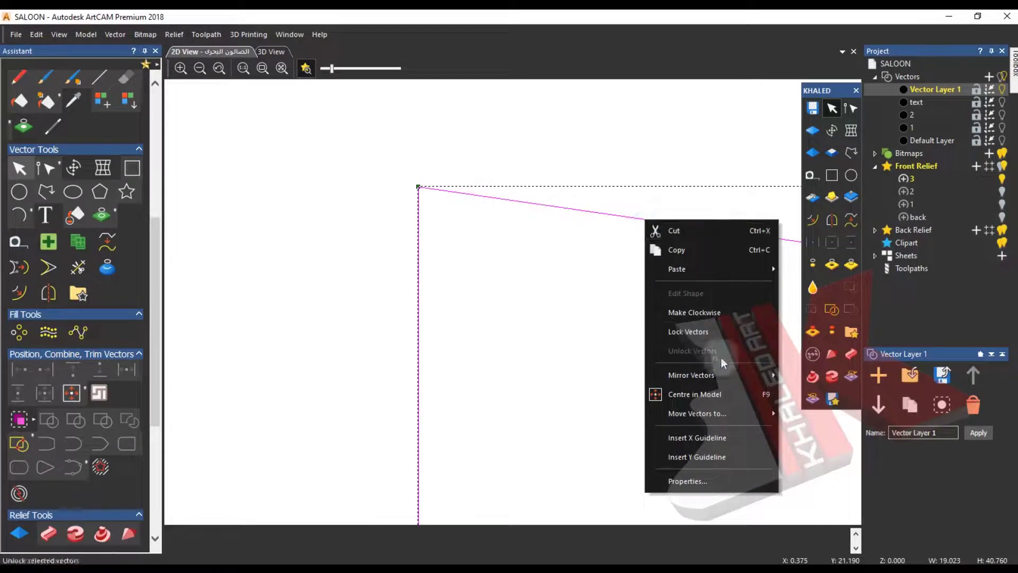
pyautogui.click(505, 327)
# - Subtract the closed polygon from the anchor body outline so that only the left half remains
pyautogui.scroll(-3, 537, 329)
pyautogui.click(541, 362)
pyautogui.keyDown('shift'); pyautogui.click(553, 305); pyautogui.keyUp('shift')
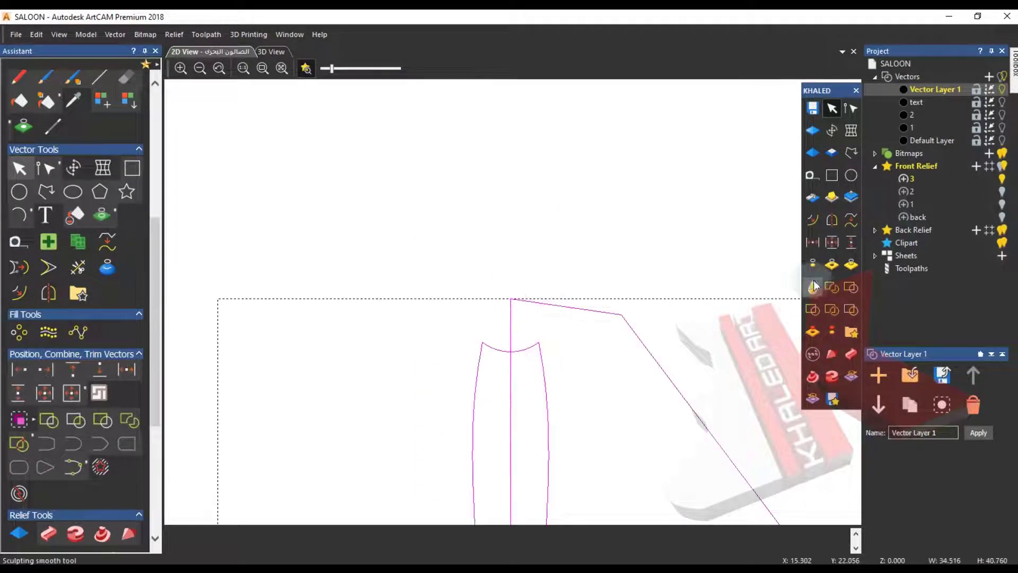
pyautogui.click(851, 287)
pyautogui.scroll(-4, 545, 291)
pyautogui.scroll(3, 504, 299)
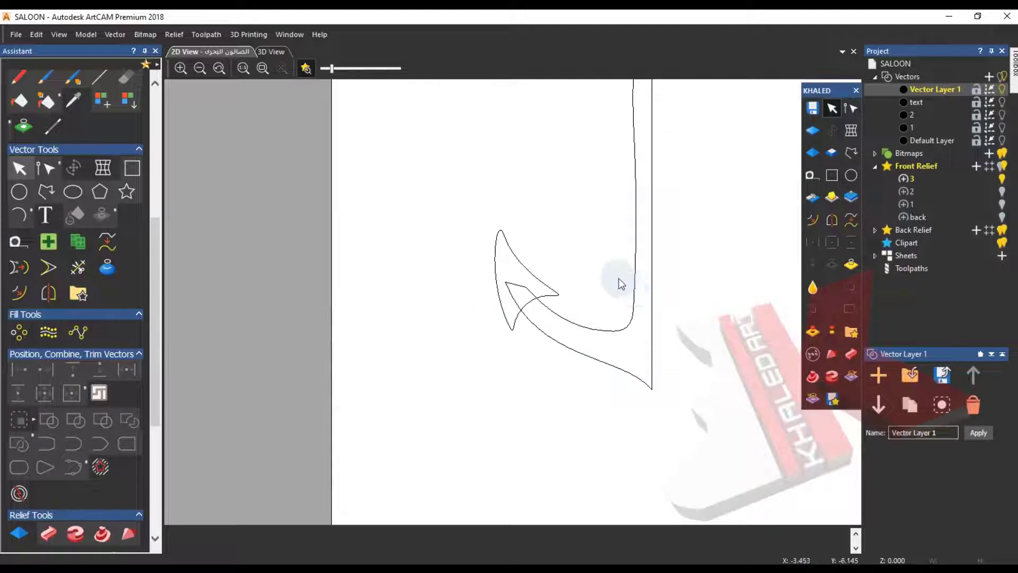
# - Remove the short span at the shank's top and the short span at the arm's tip from the half outline
pyautogui.moveTo(629, 285); pyautogui.dragTo(419, 339, button='middle')
pyautogui.moveTo(463, 299); pyautogui.dragTo(483, 338, button='middle')
pyautogui.click(415, 454)
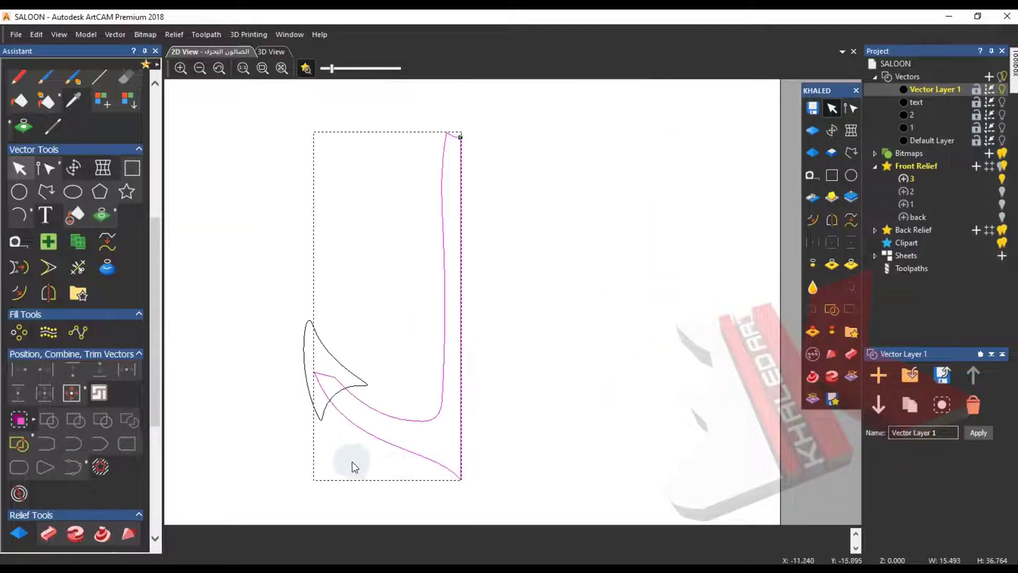
pyautogui.click(49, 171)
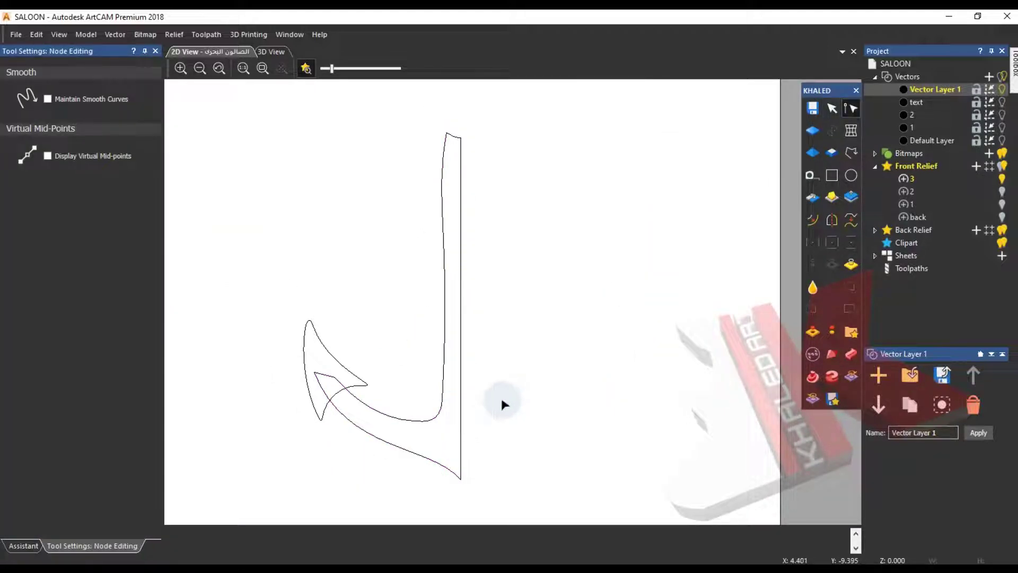
pyautogui.moveTo(520, 389); pyautogui.dragTo(552, 371, button='middle')
pyautogui.press('Escape')
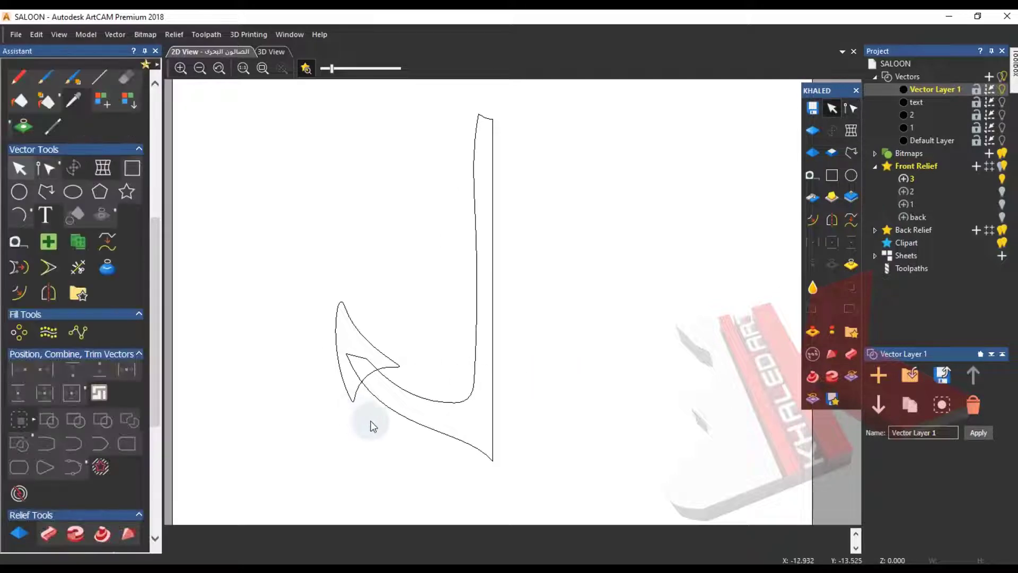
pyautogui.click(411, 397)
pyautogui.press('n')
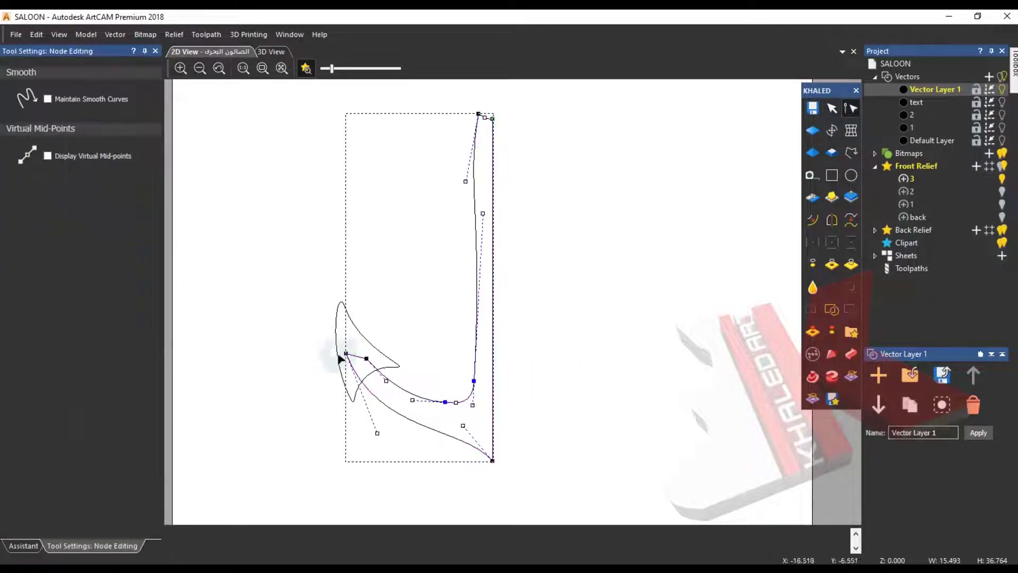
pyautogui.press('r')
pyautogui.press('r')
pyautogui.click(449, 294)
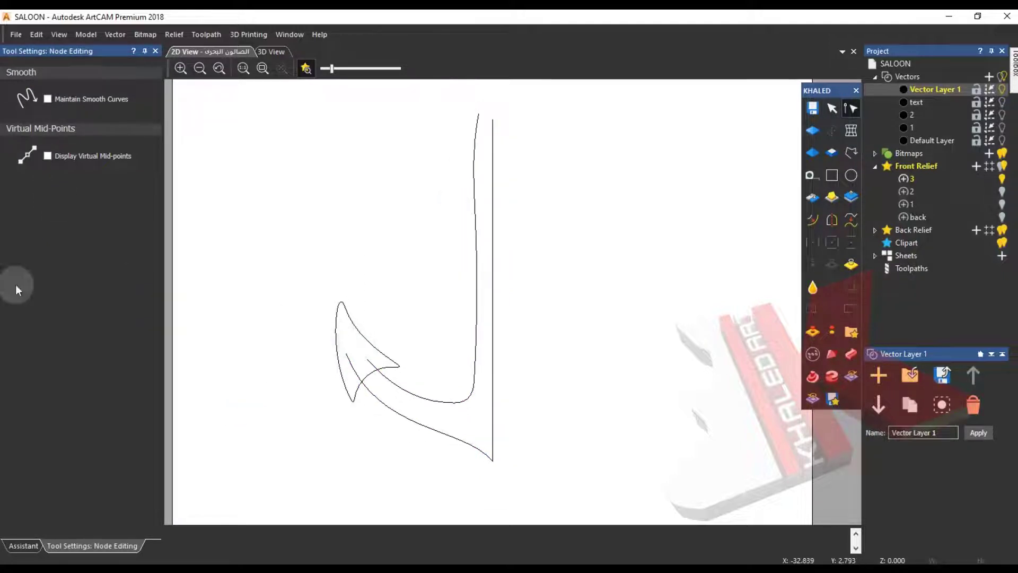
# - Leave node editing and delete the remaining fluke outline at the end of the left arm
pyautogui.click(23, 544)
pyautogui.click(19, 168)
pyautogui.click(365, 347)
pyautogui.press('Delete')
pyautogui.moveTo(333, 436); pyautogui.dragTo(338, 456, button='middle')
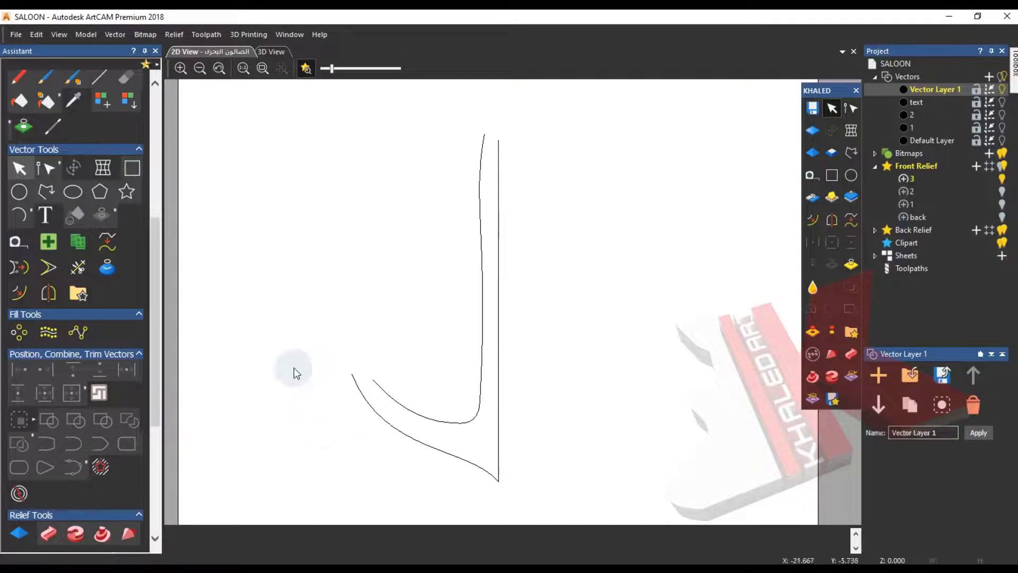
# - Draw a rectangle about 4.2 mm wide and 3 mm high to the left of the anchor's shank
pyautogui.click(132, 168)
pyautogui.moveTo(327, 172); pyautogui.dragTo(366, 200)
pyautogui.press('Escape')
# - Open the small rectangle by removing its bottom span in node editing
pyautogui.click(41, 168)
pyautogui.doubleClick(347, 202)
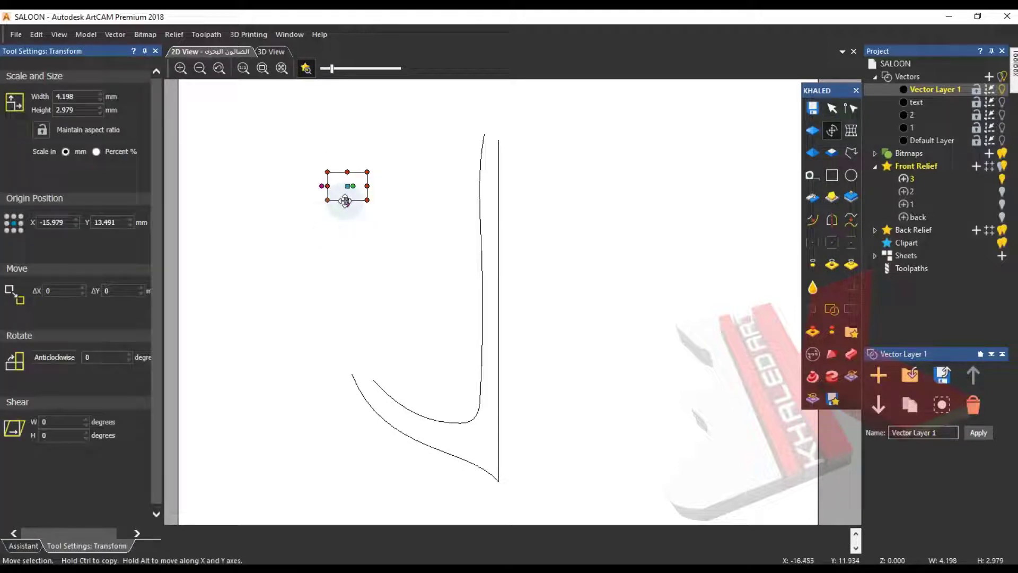
pyautogui.click(23, 546)
pyautogui.click(49, 169)
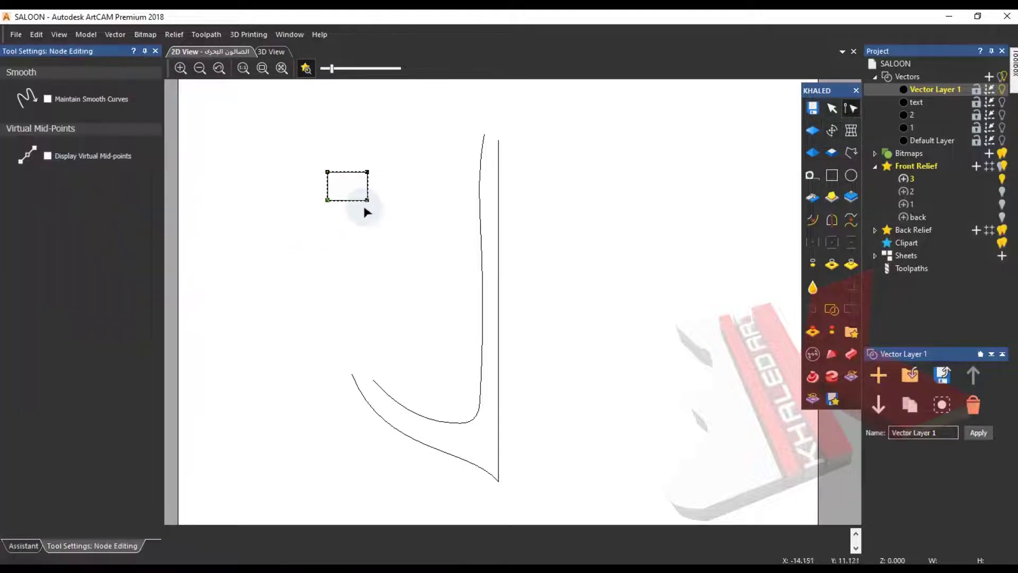
pyautogui.click(343, 201)
pyautogui.rightClick(312, 220)
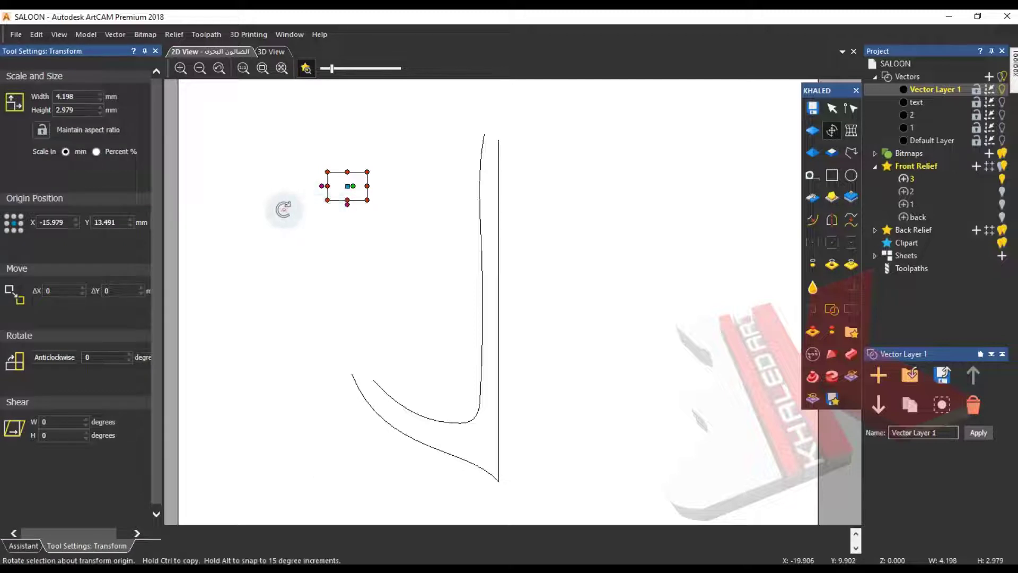
pyautogui.click(284, 211)
pyautogui.click(48, 169)
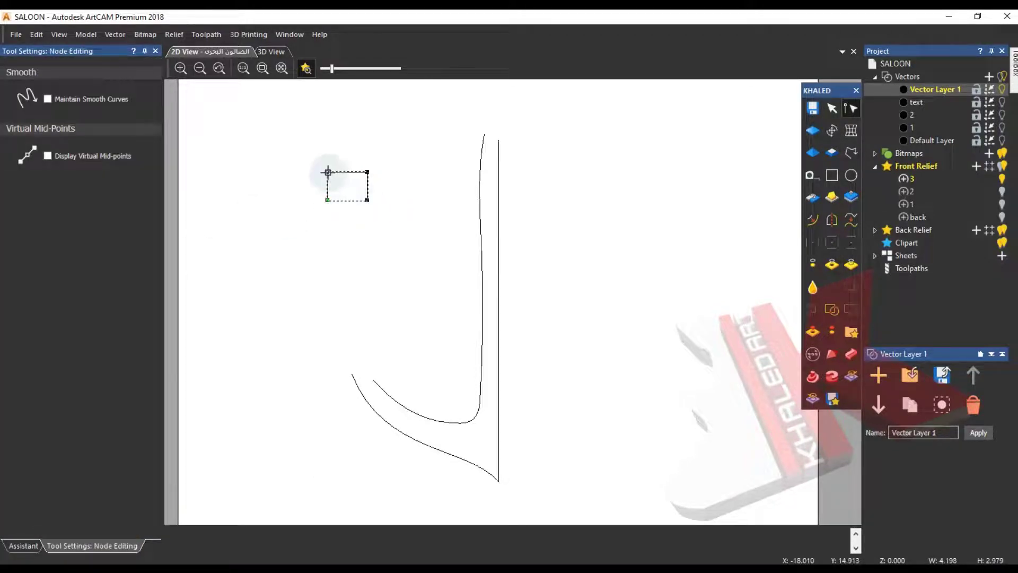
# - Replace the rectangle's upper-left corner with a slanted span from the lower-left node to the short top span, and bend it into an S-shaped curve
pyautogui.press('Delete')
pyautogui.scroll(6, 321, 191)
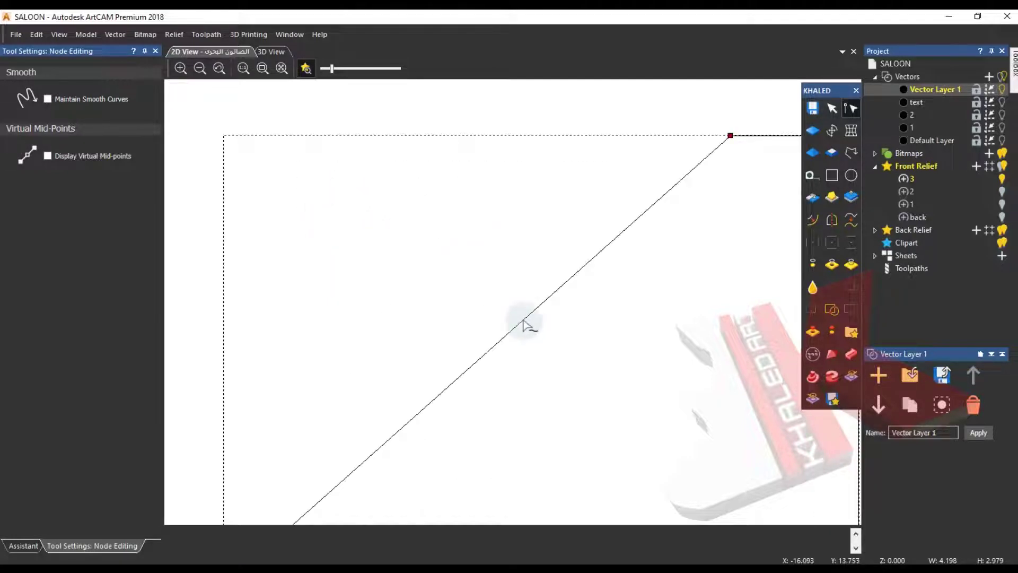
pyautogui.scroll(-5, 520, 321)
pyautogui.moveTo(488, 336); pyautogui.dragTo(440, 261)
pyautogui.moveTo(525, 298); pyautogui.dragTo(494, 332)
pyautogui.moveTo(440, 261); pyautogui.dragTo(440, 300)
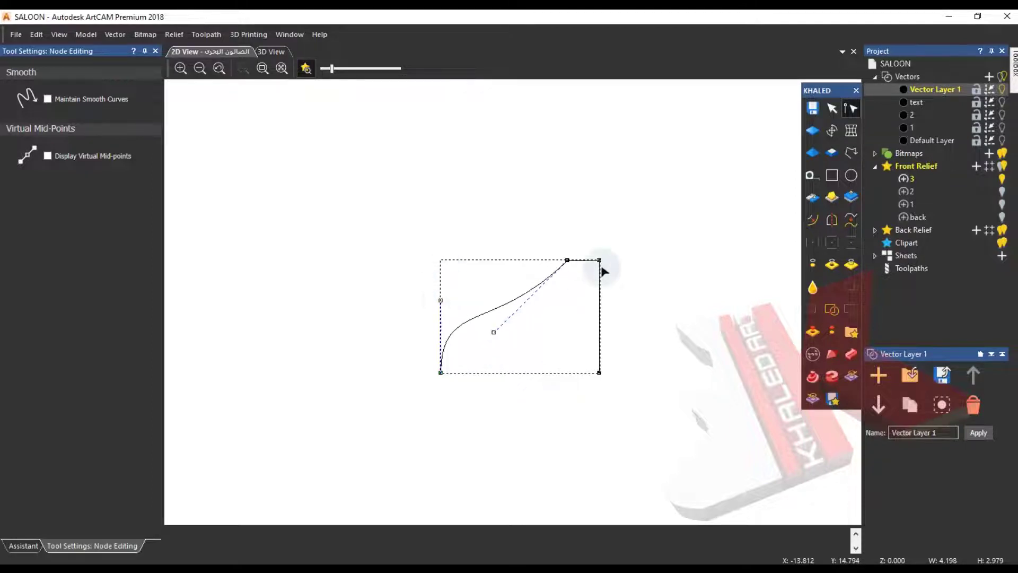
# - Move the profile's inner top node down and inward, and shape the short top span into a smooth rounded crest
pyautogui.moveTo(583, 243); pyautogui.dragTo(557, 275)
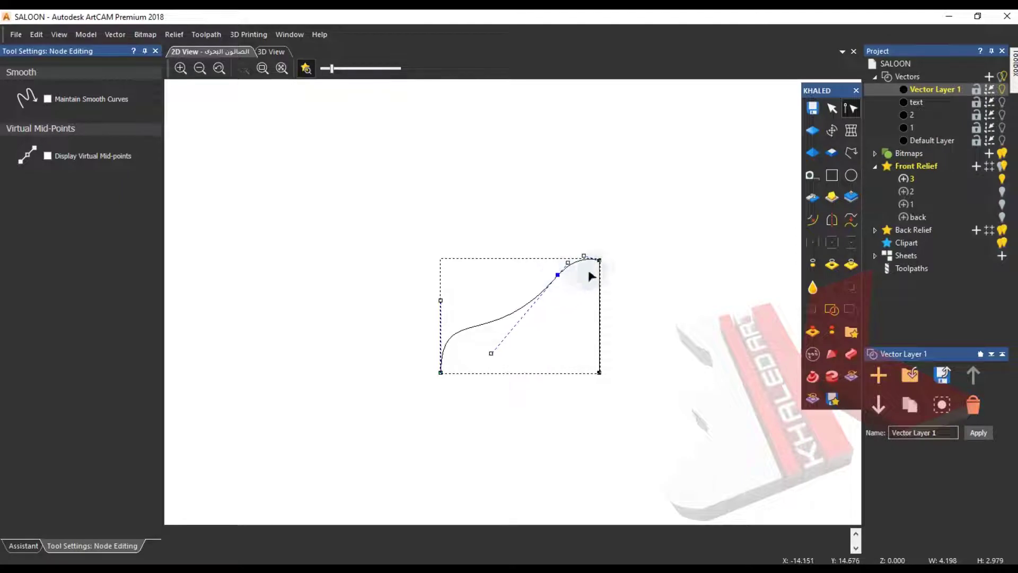
pyautogui.scroll(5, 591, 263)
pyautogui.press('Up')
pyautogui.press('Up')
pyautogui.press('Up')
pyautogui.press('Up')
pyautogui.click(630, 291)
pyautogui.scroll(-4, 630, 299)
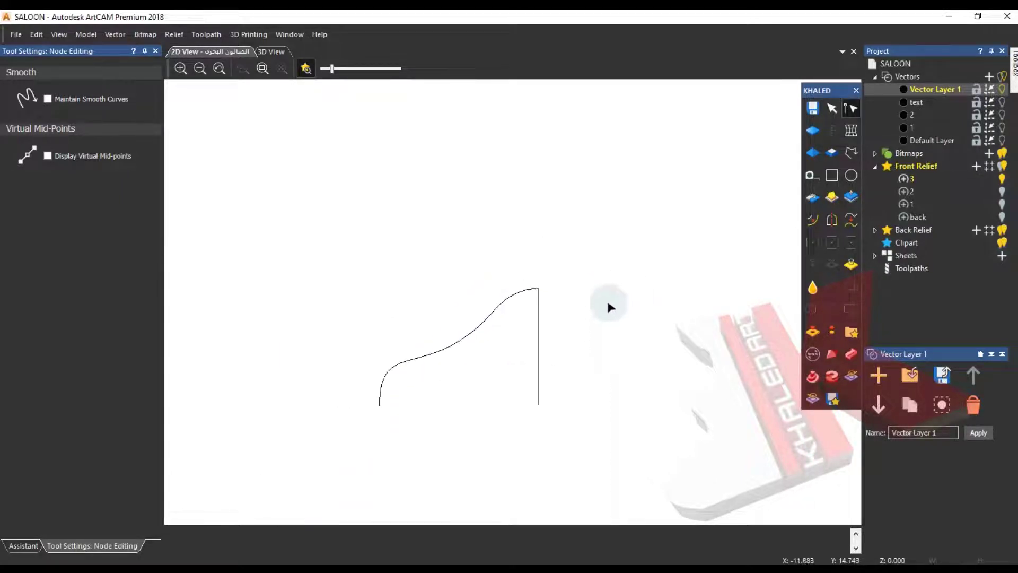
# - Switch to the 3D view and display the vectors over the relief
pyautogui.moveTo(587, 315); pyautogui.dragTo(437, 176, button='middle')
pyautogui.click(271, 56)
pyautogui.click(271, 52)
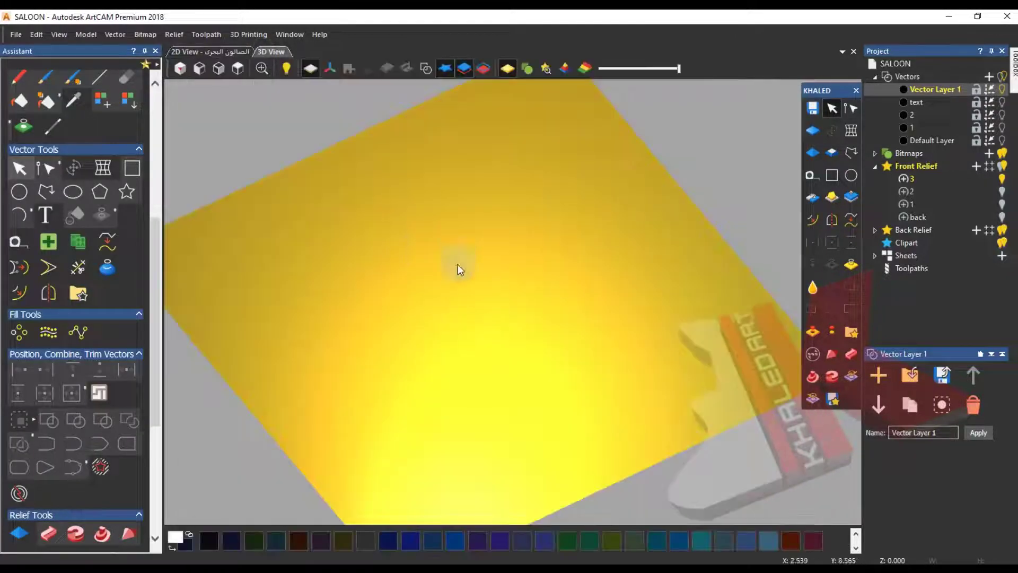
pyautogui.click(425, 68)
# - Start a Two Rail Sweep with the inner anchor curve as first drive rail and the outer anchor curve as second drive rail
pyautogui.scroll(-3, 55, 482)
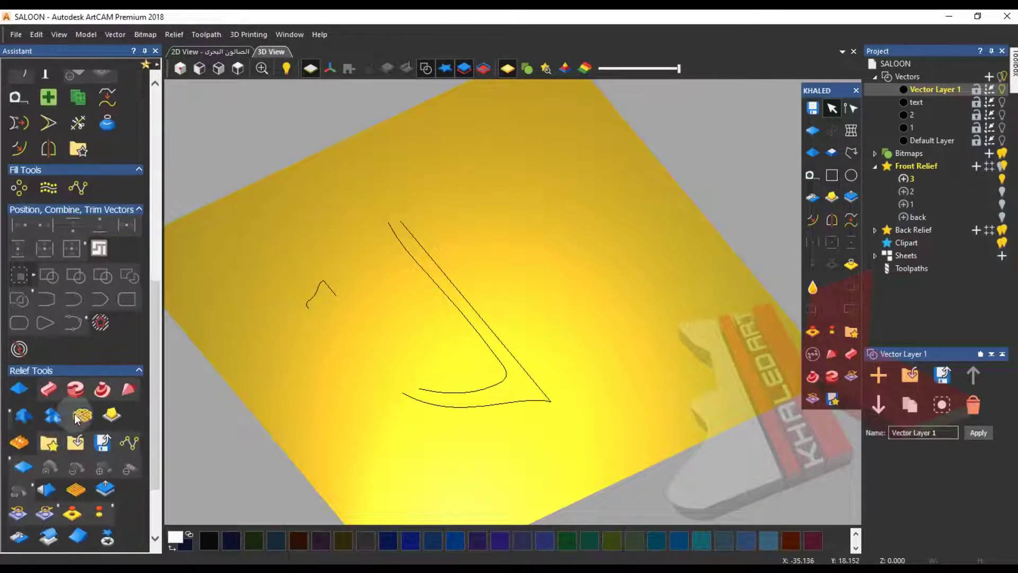
pyautogui.click(79, 387)
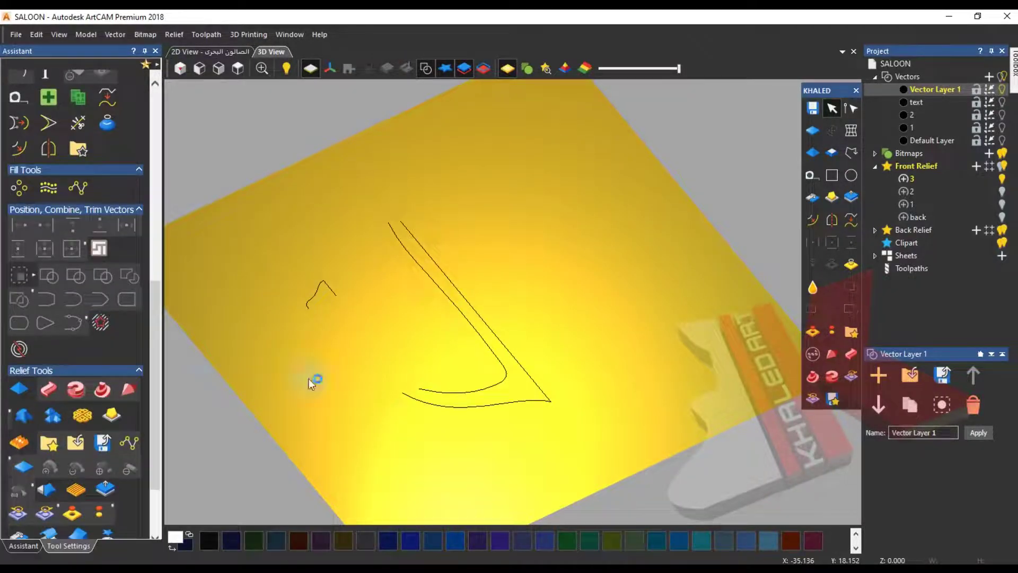
pyautogui.click(459, 318)
pyautogui.click(23, 546)
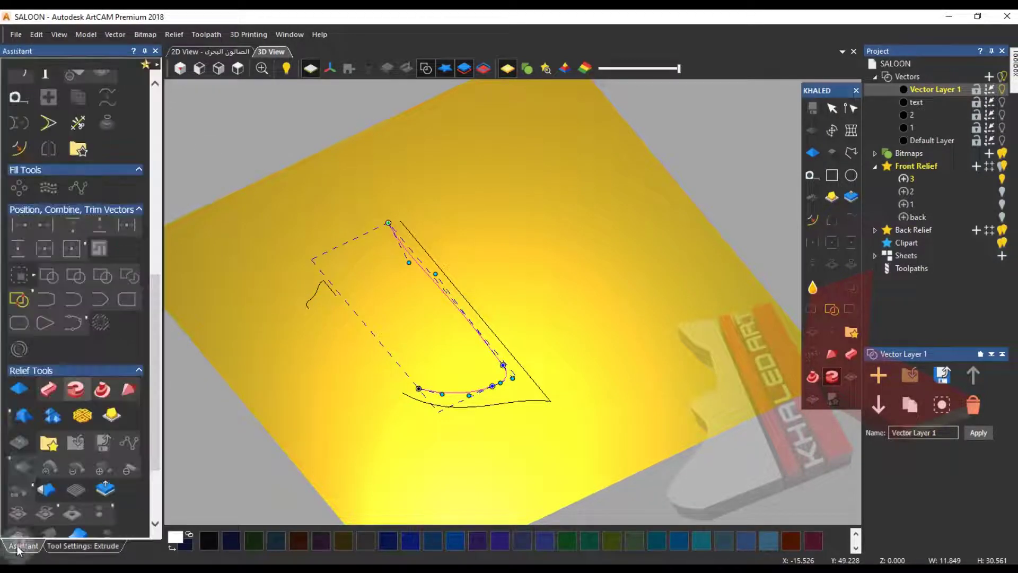
pyautogui.click(49, 390)
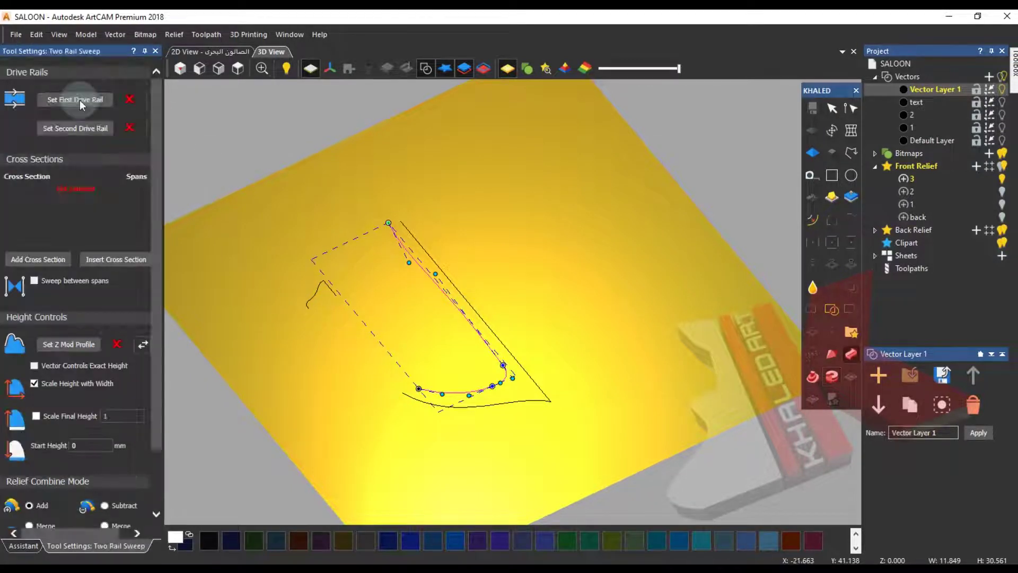
pyautogui.click(459, 290)
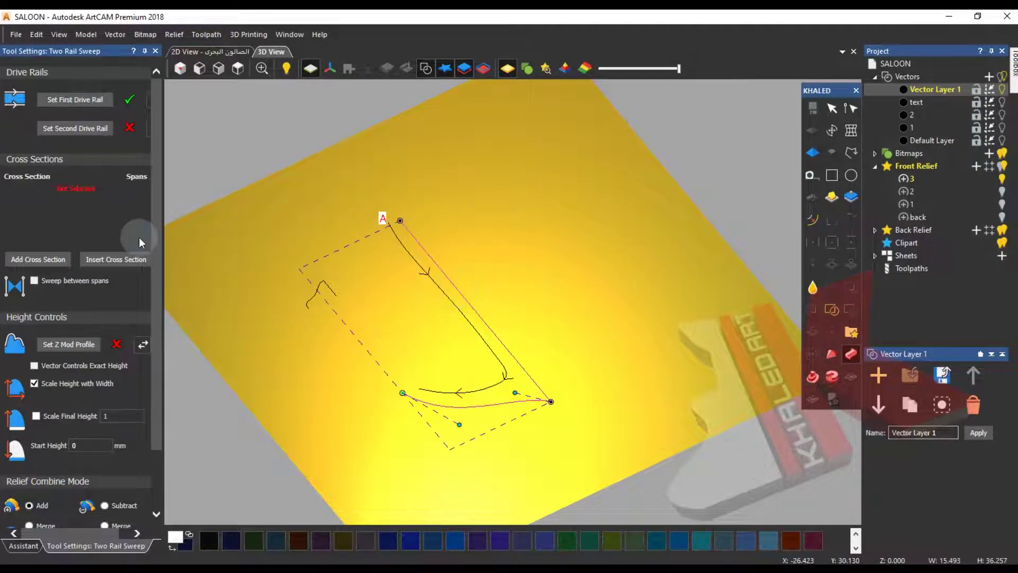
# - Add the curved profile as both the first and second cross section, and turn off Scale Height with Width
pyautogui.click(323, 287)
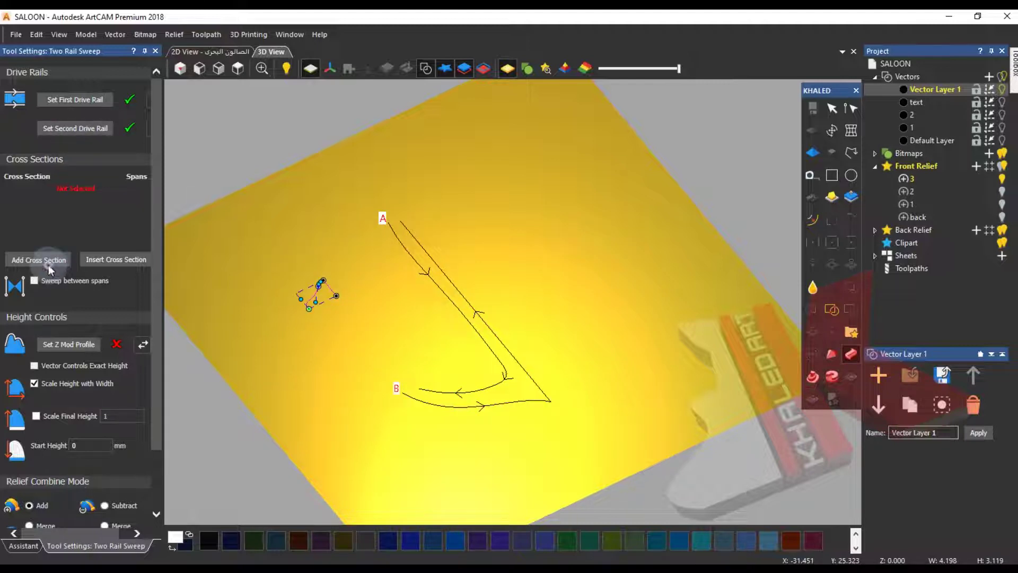
pyautogui.click(37, 259)
pyautogui.click(34, 384)
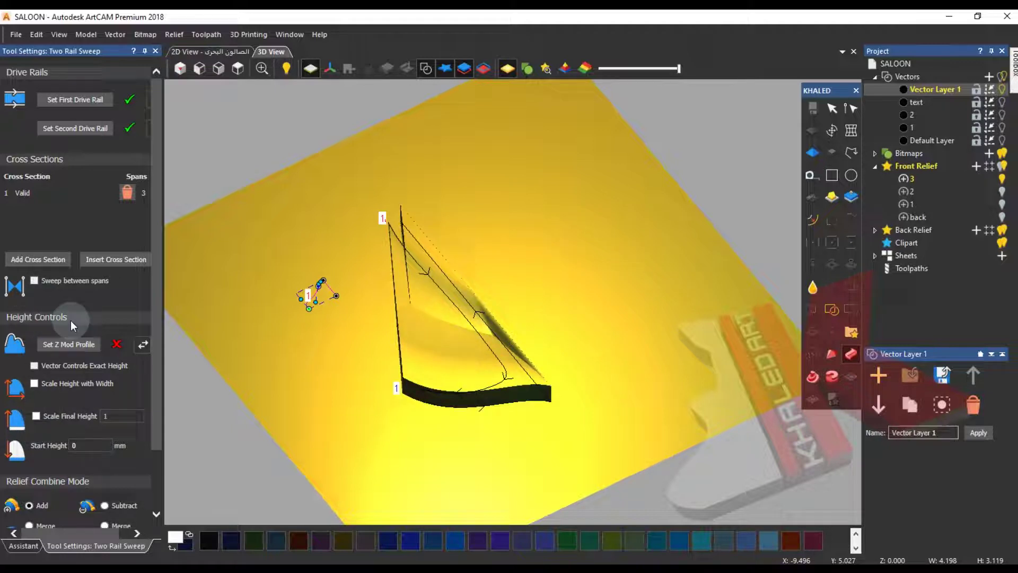
pyautogui.scroll(2, 380, 283)
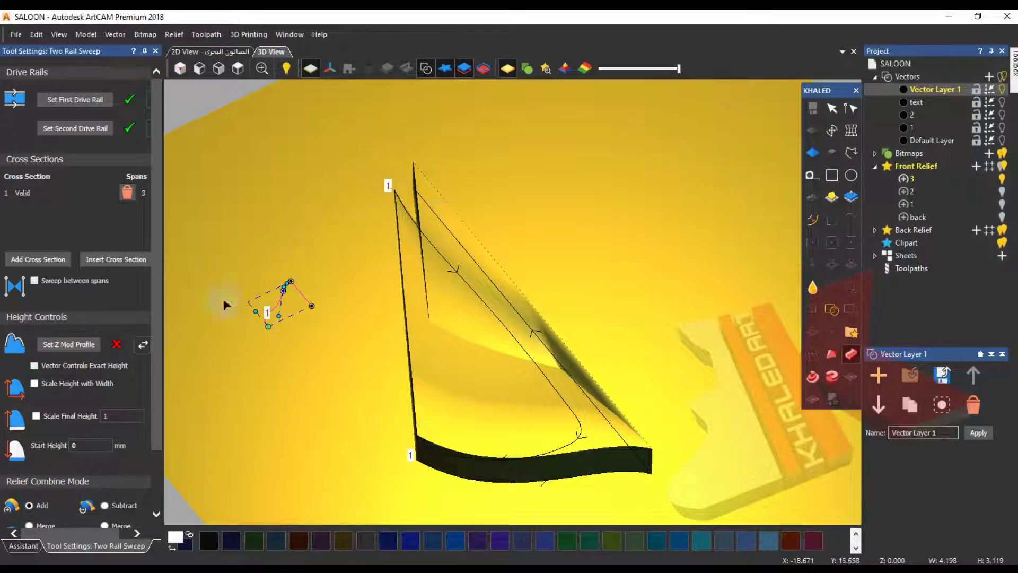
pyautogui.click(46, 258)
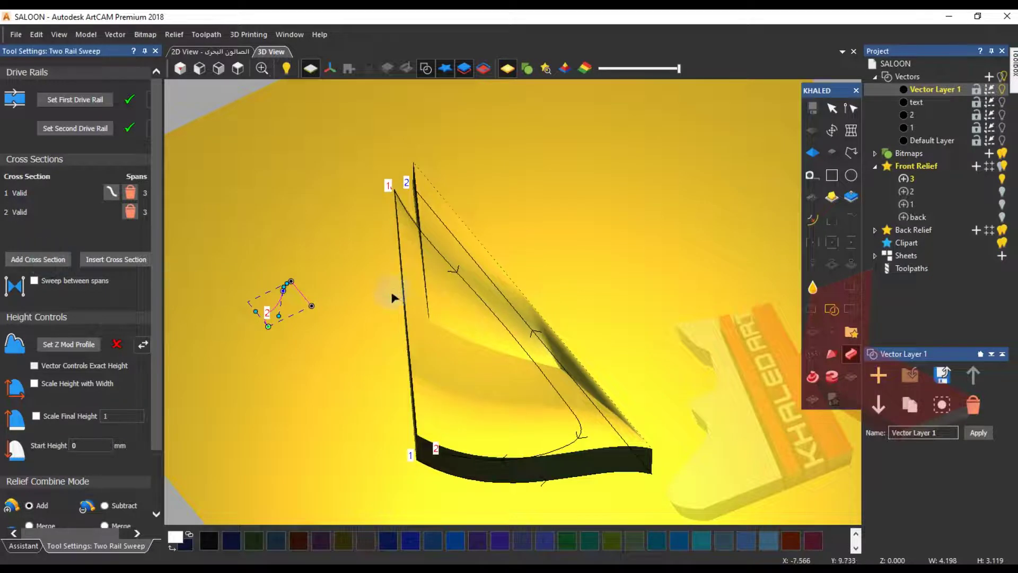
# - Reverse the second drive rail and apply the sweep in Add mode with Scale Height with Width off
pyautogui.scroll(1, 438, 498)
pyautogui.moveTo(438, 499); pyautogui.dragTo(437, 364)
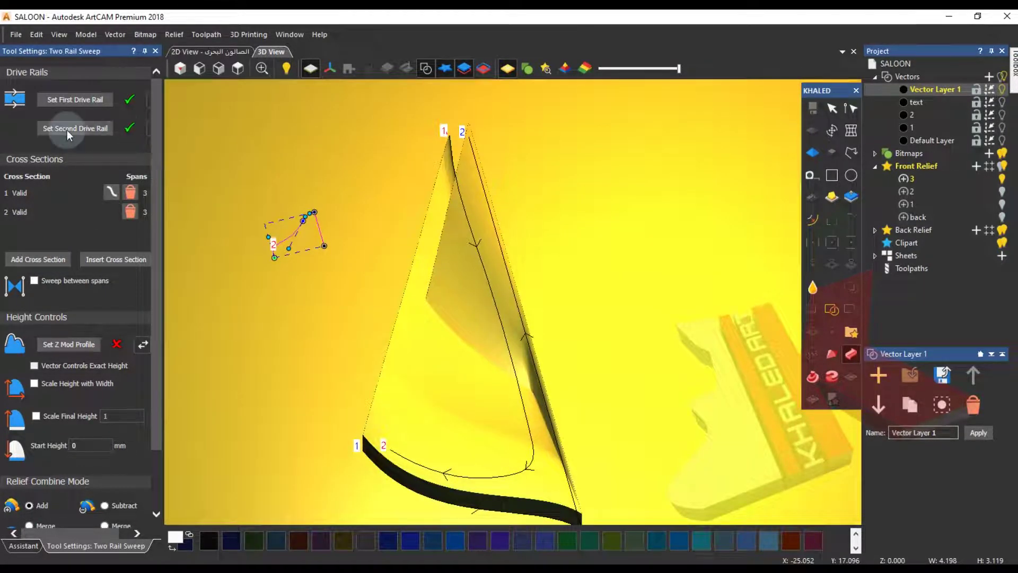
pyautogui.click(156, 128)
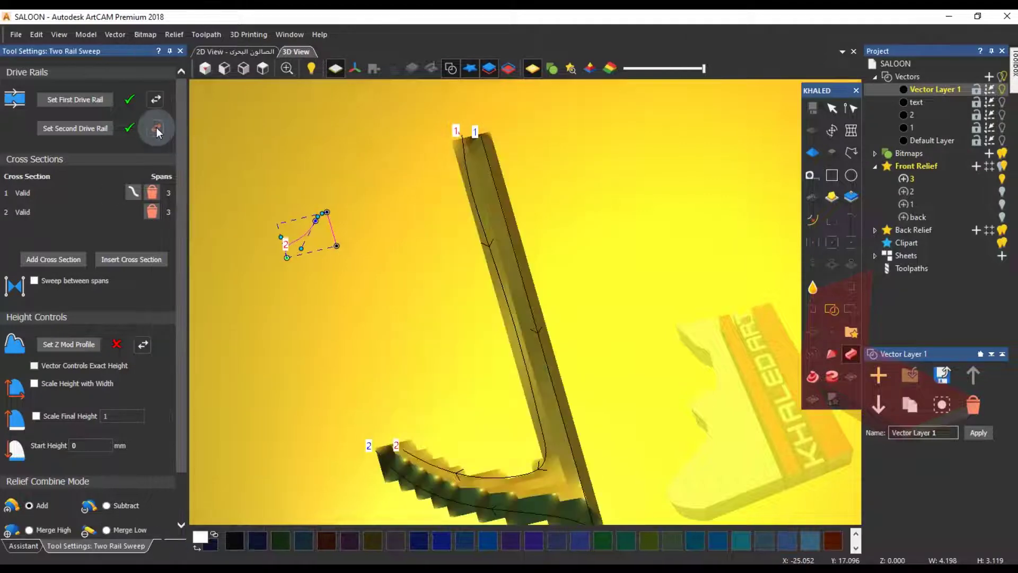
pyautogui.moveTo(403, 308); pyautogui.dragTo(527, 330)
pyautogui.click(37, 384)
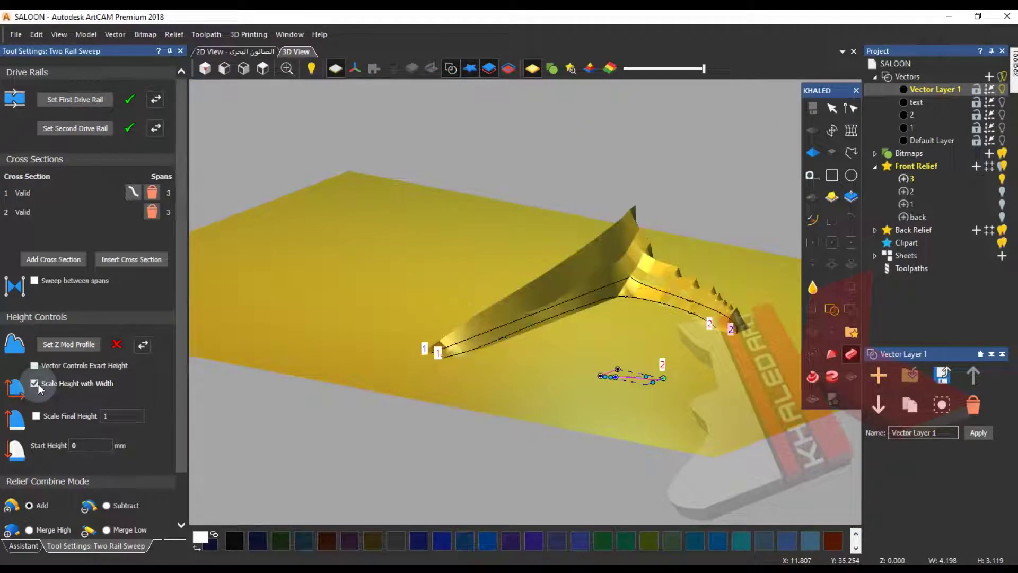
pyautogui.click(35, 383)
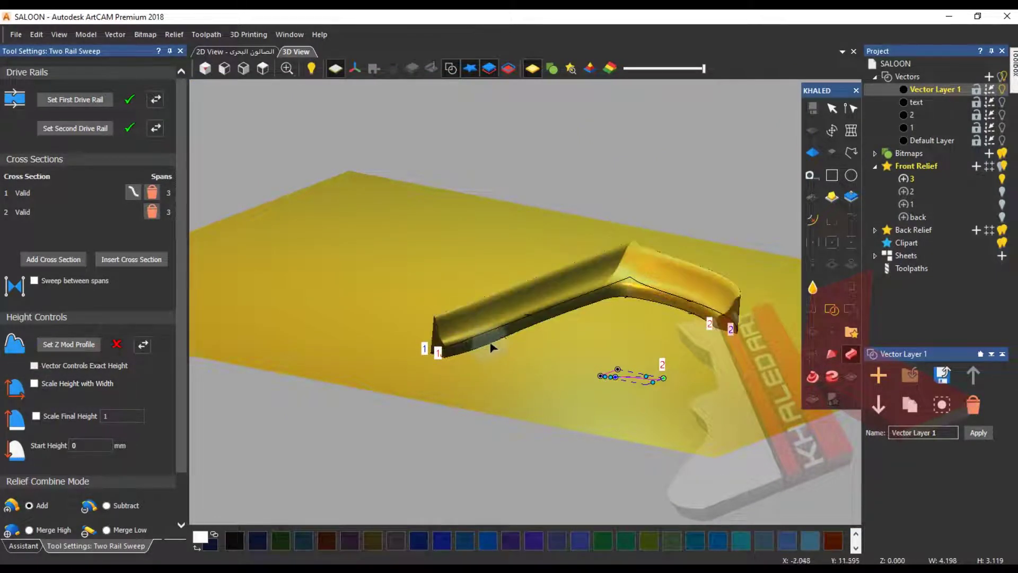
pyautogui.scroll(-2, 171, 432)
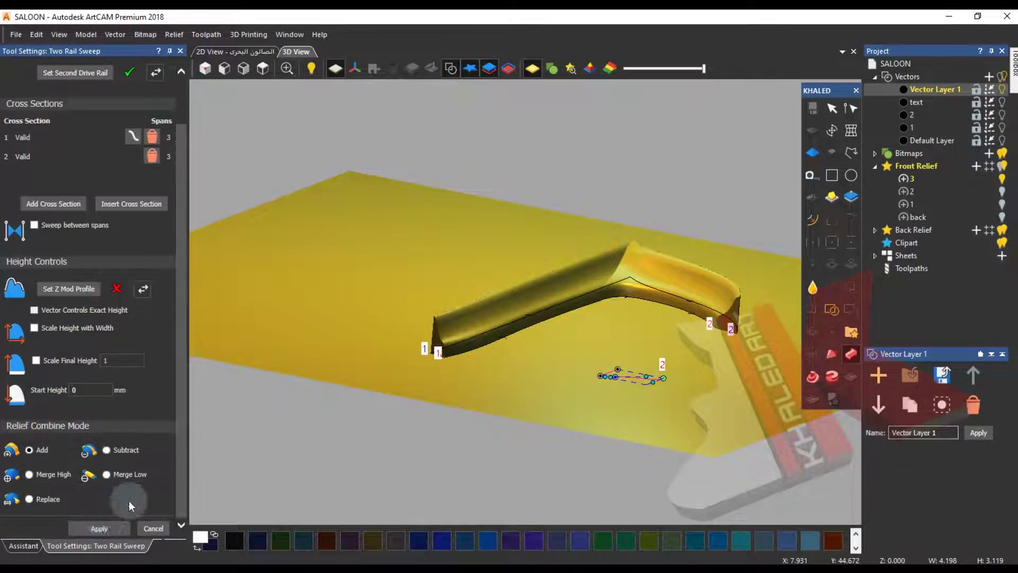
pyautogui.click(154, 528)
# - Hide the vectors in the 3D view and mirror the anchor's left half relief over the right with Relief Mirror Merge
pyautogui.moveTo(534, 294); pyautogui.dragTo(534, 302)
pyautogui.click(122, 223)
pyautogui.click(165, 218)
pyautogui.moveTo(454, 103); pyautogui.dragTo(476, 275)
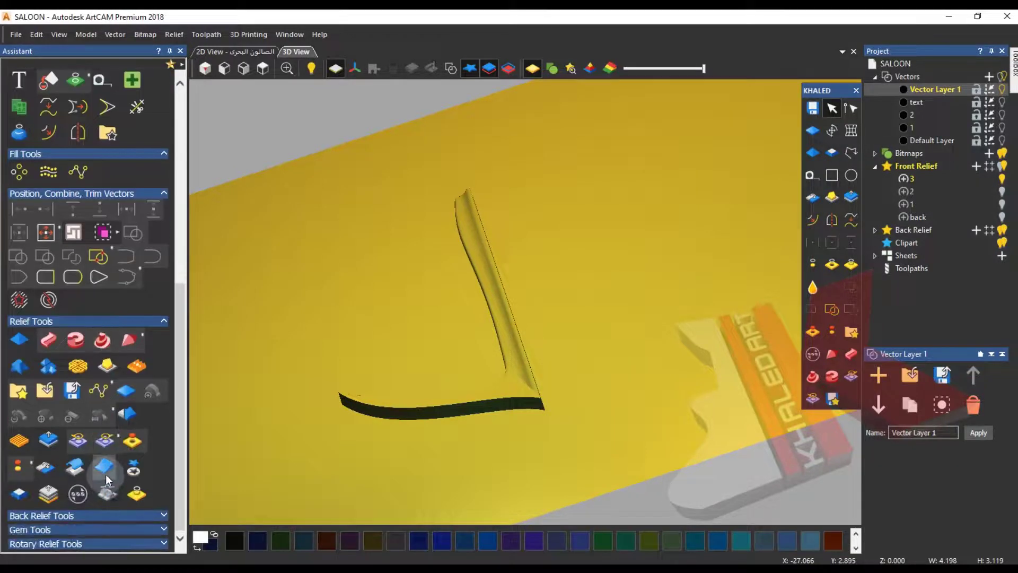
pyautogui.click(812, 197)
pyautogui.click(738, 93)
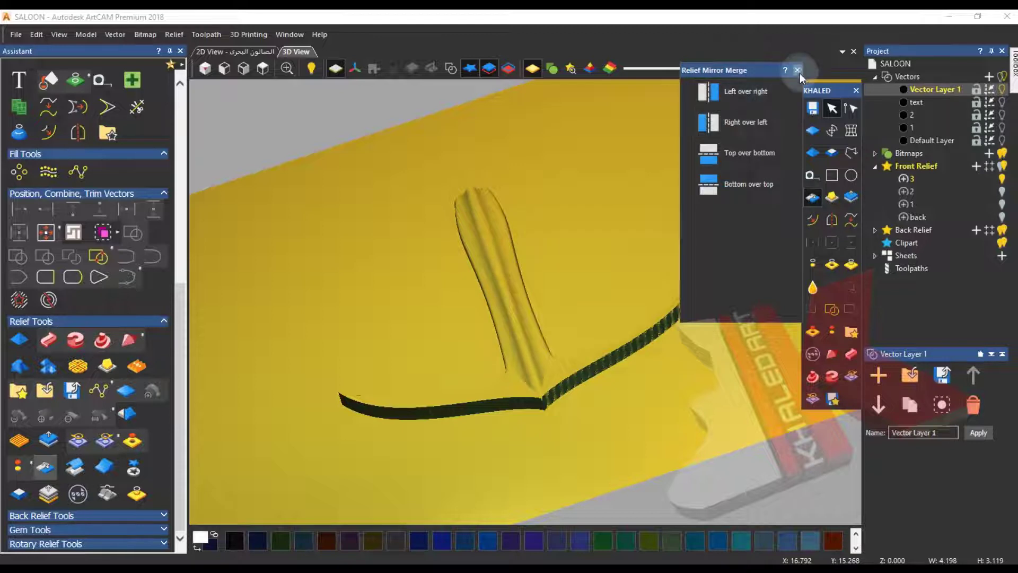
# - Close Relief Mirror Merge and examine the mirrored anchor body from several angles
pyautogui.moveTo(532, 338); pyautogui.dragTo(562, 501)
pyautogui.moveTo(516, 373); pyautogui.dragTo(587, 333)
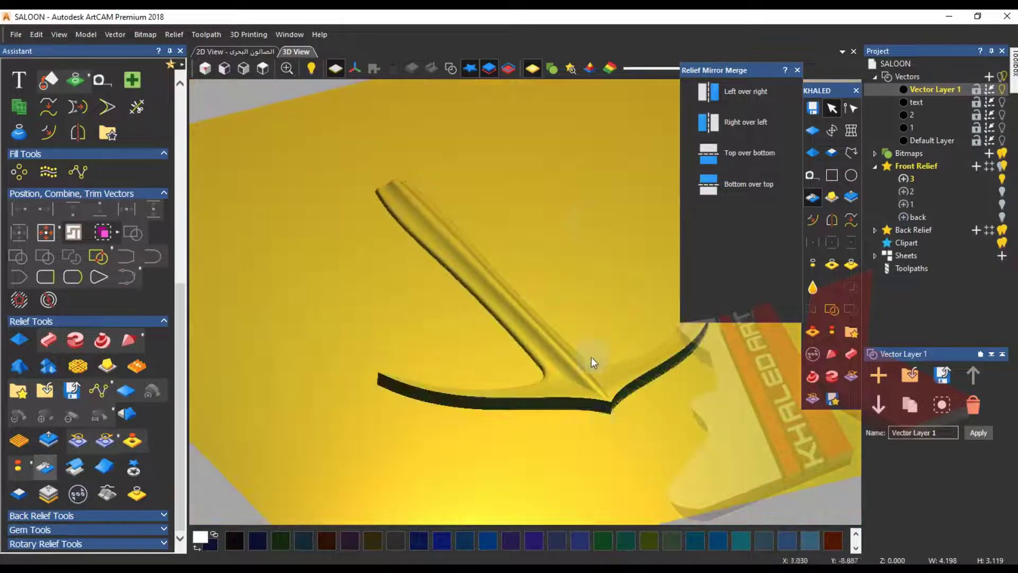
pyautogui.moveTo(553, 425); pyautogui.dragTo(447, 373)
pyautogui.moveTo(575, 364); pyautogui.dragTo(763, 293)
pyautogui.click(798, 69)
pyautogui.moveTo(601, 359); pyautogui.dragTo(431, 365)
pyautogui.scroll(5, 472, 318)
pyautogui.moveTo(472, 318); pyautogui.dragTo(450, 400)
# - Return to the 2D view and display only the Default Layer with the complete anchor outlines
pyautogui.click(247, 52)
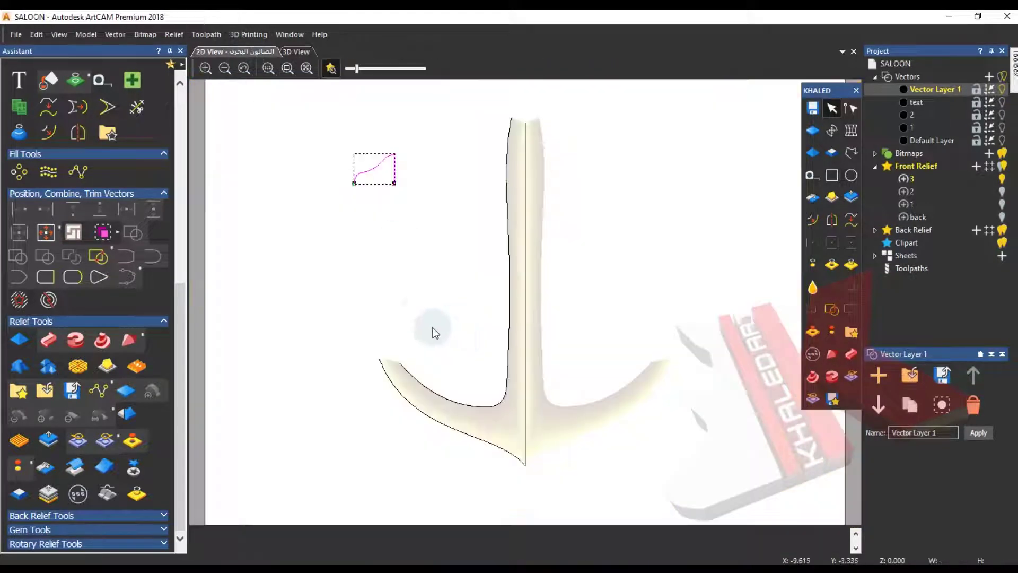
pyautogui.click(988, 140)
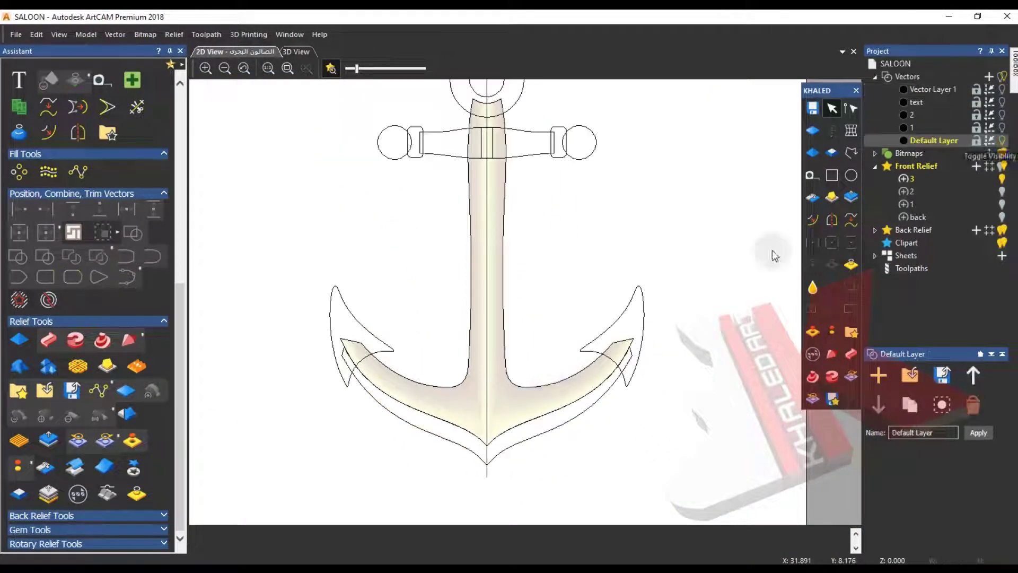
pyautogui.rightClick(562, 427)
pyautogui.click(505, 433)
pyautogui.click(659, 396)
pyautogui.click(632, 352)
pyautogui.click(582, 396)
pyautogui.keyDown('shift'); pyautogui.click(603, 396); pyautogui.keyUp('shift')
pyautogui.moveTo(609, 397); pyautogui.dragTo(579, 407)
# - Undo the last changes and redo the mirror merge of the anchor relief
pyautogui.hotkey('ctrl', 'z')
pyautogui.hotkey('ctrl', 'z')
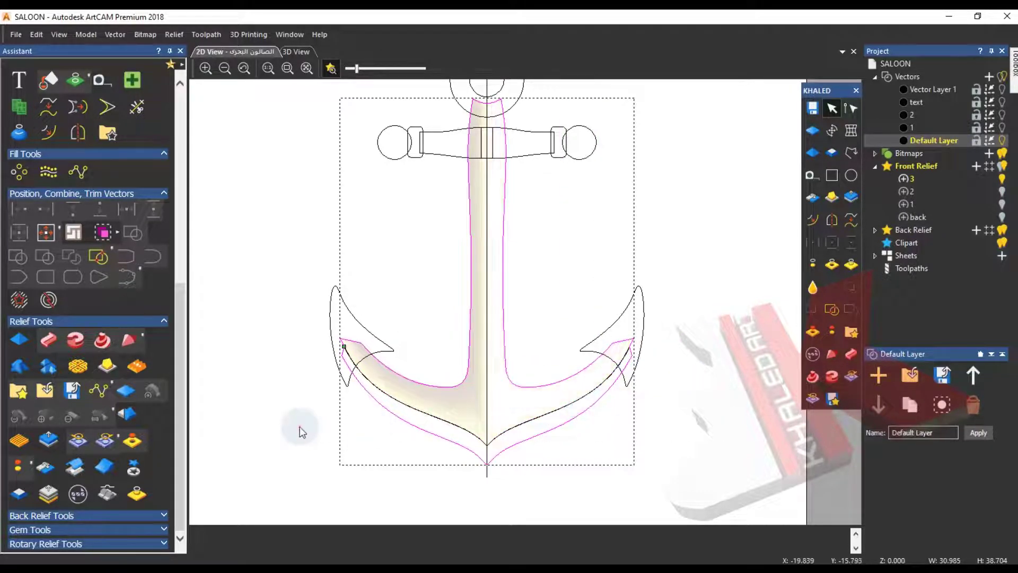
pyautogui.click(298, 431)
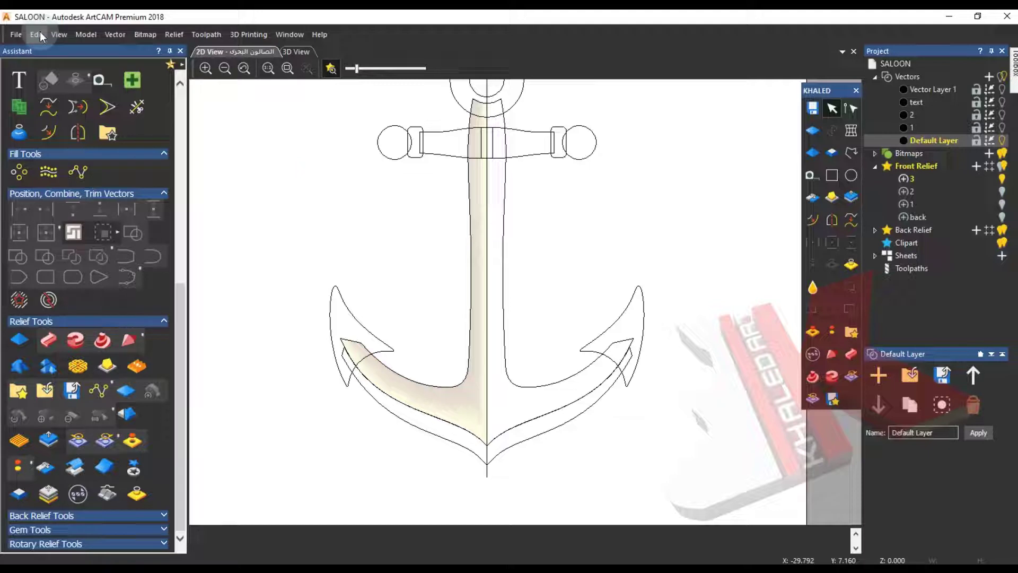
pyautogui.click(37, 35)
pyautogui.click(93, 73)
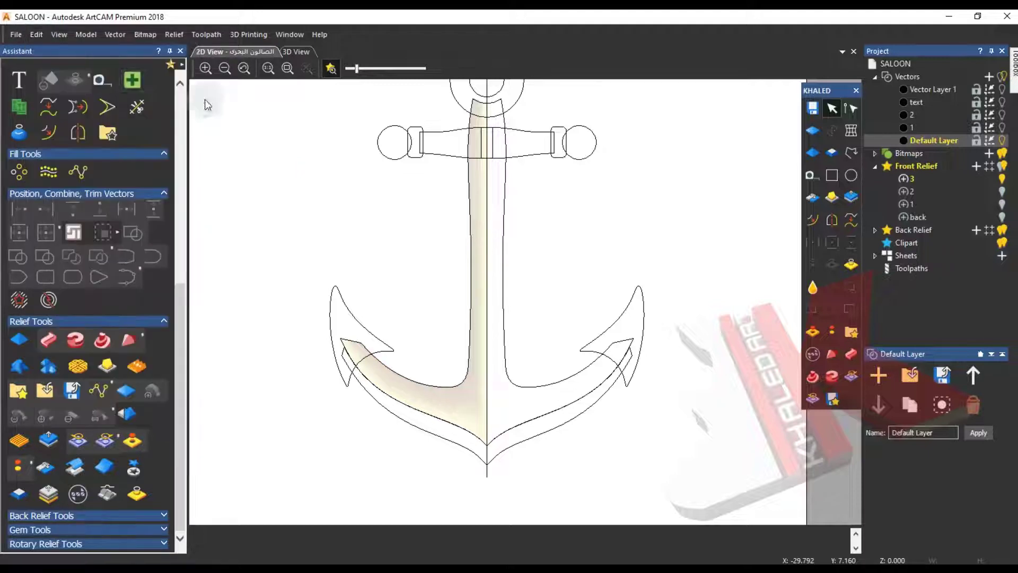
# - Select the shorter anchor body outline and examine how its lower tip lines up with the relief
pyautogui.click(505, 433)
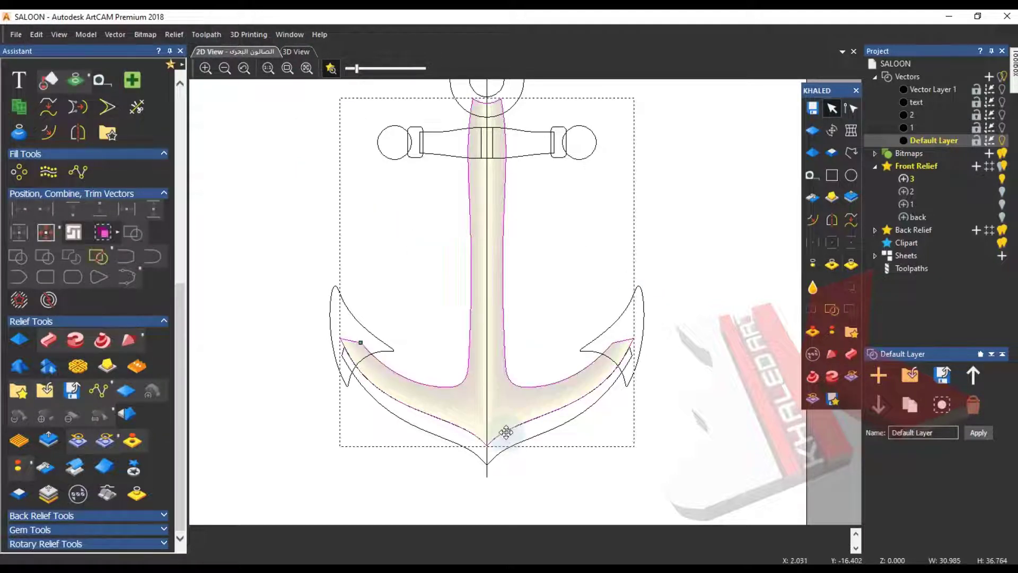
pyautogui.scroll(8, 490, 456)
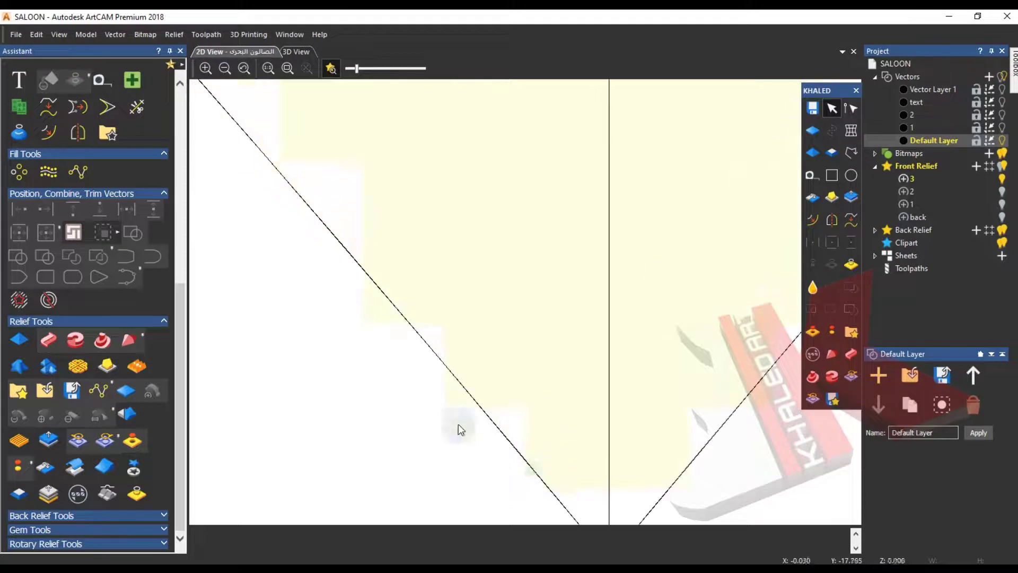
pyautogui.scroll(-5, 547, 374)
pyautogui.scroll(-3, 531, 212)
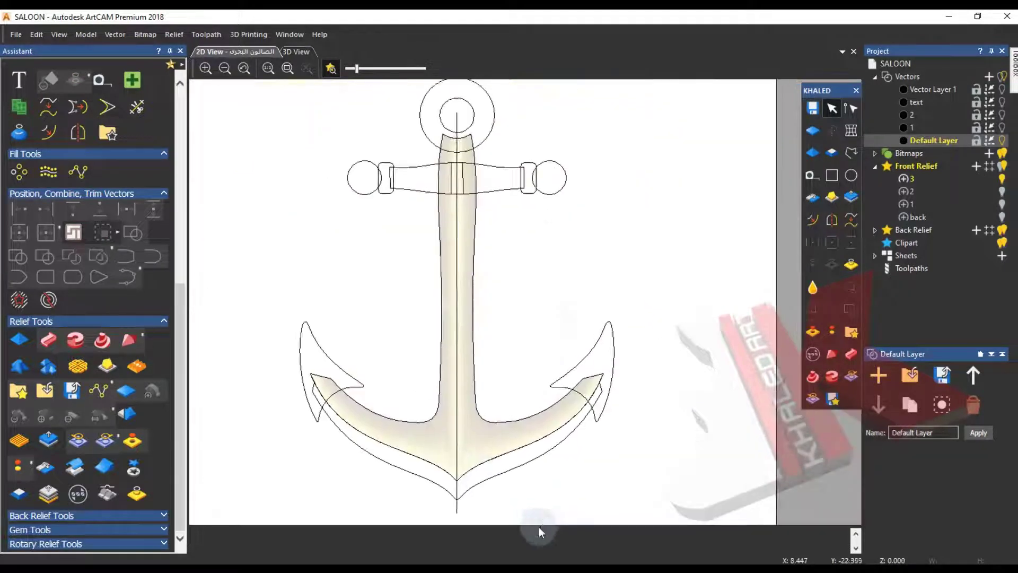
# - Place the outline of the anchor's lower edge band from the Default Layer on Vector Layer 1 and display that layer
pyautogui.click(567, 442)
pyautogui.click(613, 412)
pyautogui.click(560, 456)
pyautogui.moveTo(560, 456); pyautogui.dragTo(618, 391)
pyautogui.click(537, 479)
pyautogui.rightClick(574, 447)
pyautogui.click(610, 203)
pyautogui.hotkey('ctrl', 'z')
pyautogui.click(647, 425)
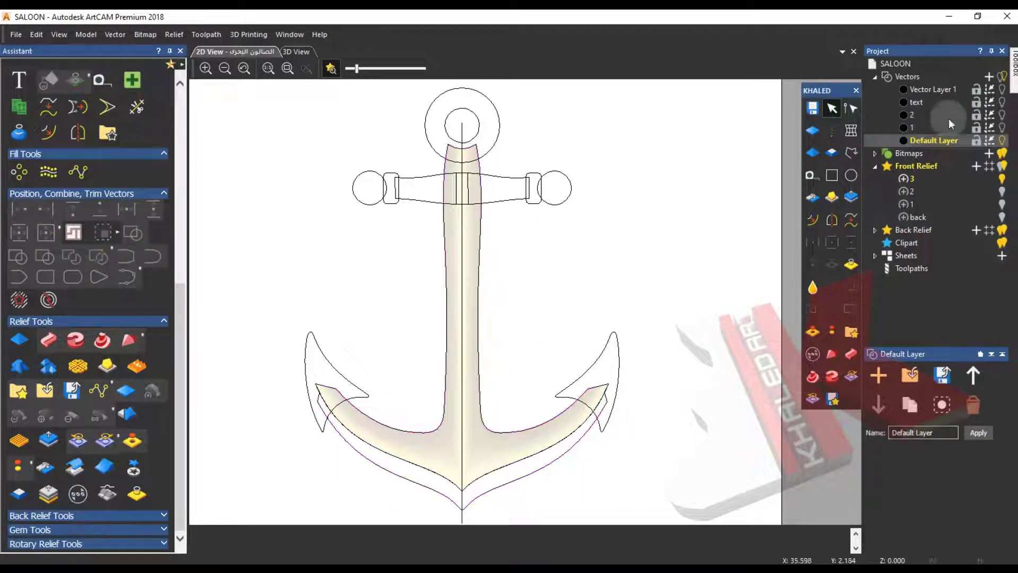
pyautogui.click(1003, 89)
pyautogui.rightClick(637, 270)
pyautogui.moveTo(703, 283)
pyautogui.click(754, 281)
pyautogui.click(636, 307)
pyautogui.scroll(5, 461, 508)
pyautogui.scroll(-5, 493, 406)
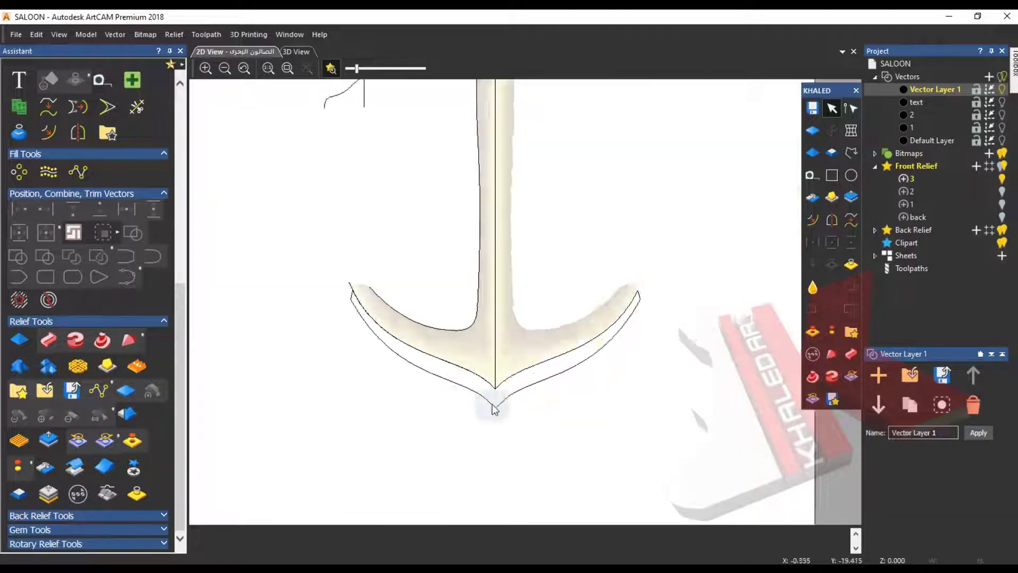
# - Edit the band outline's nodes, removing the short end spans at both tips to leave separate upper and lower curves
pyautogui.scroll(3, 470, 384)
pyautogui.click(434, 381)
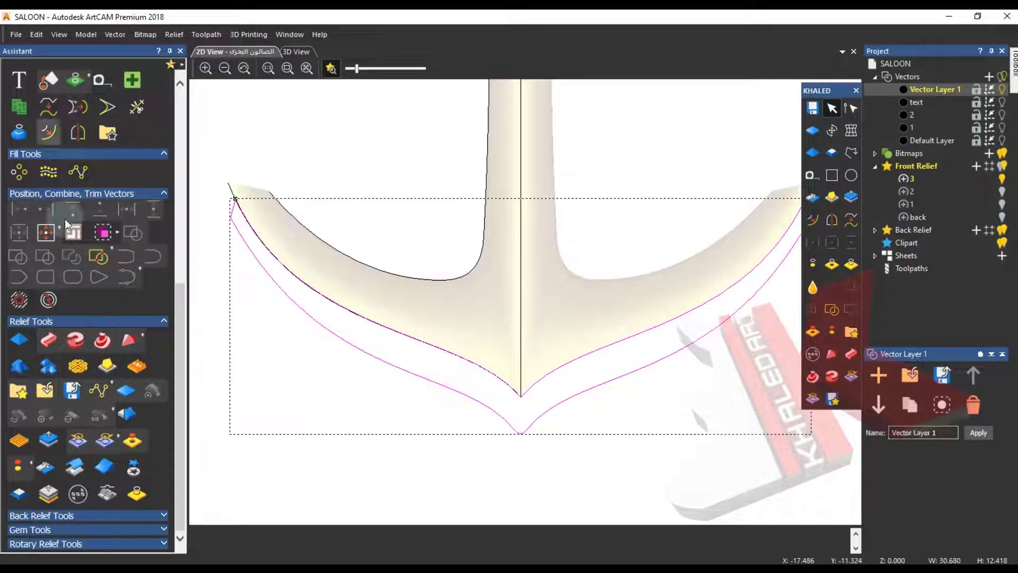
pyautogui.scroll(4, 60, 175)
pyautogui.click(48, 247)
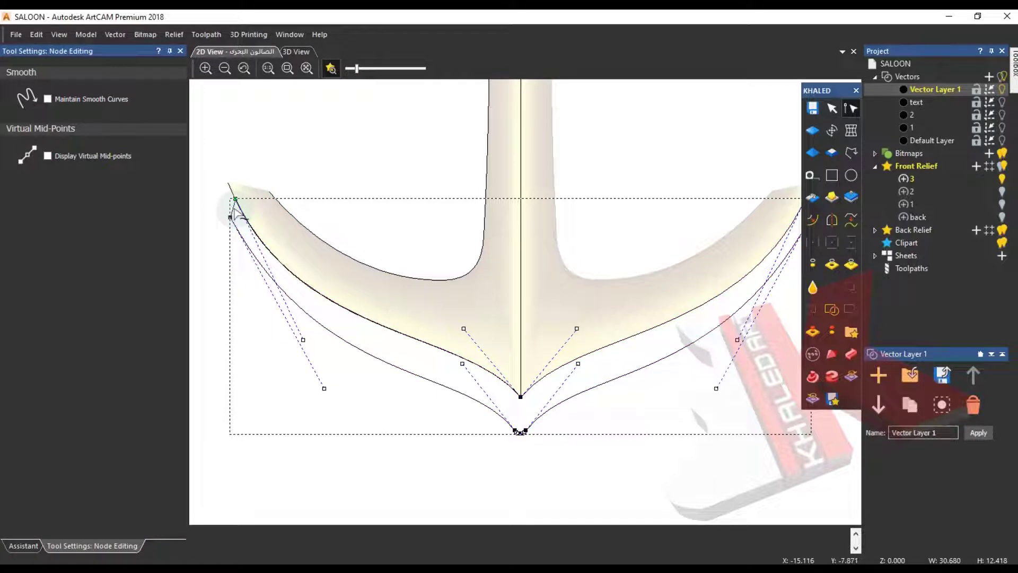
pyautogui.moveTo(710, 269); pyautogui.dragTo(583, 292, button='middle')
pyautogui.click(603, 249)
pyautogui.click(602, 377)
pyautogui.moveTo(574, 412); pyautogui.dragTo(667, 436, button='middle')
pyautogui.scroll(-2, 657, 426)
pyautogui.press('Escape')
# - Add a new front relief layer named 3, show the vectors in 3D, and return to the 2D view
pyautogui.click(305, 53)
pyautogui.moveTo(511, 311); pyautogui.dragTo(743, 212)
pyautogui.click(978, 167)
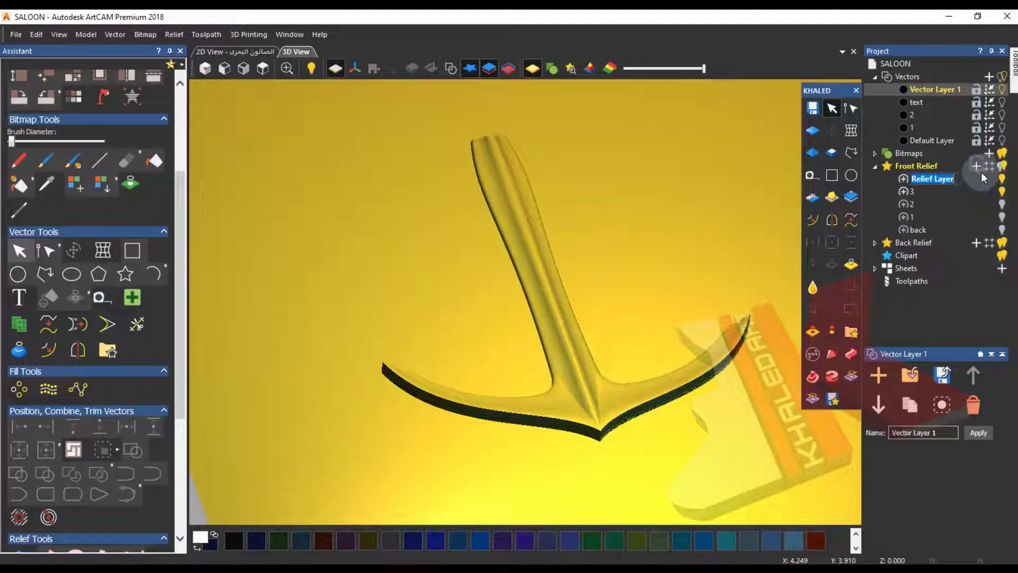
pyautogui.write('3')
pyautogui.click(957, 182)
pyautogui.click(949, 179)
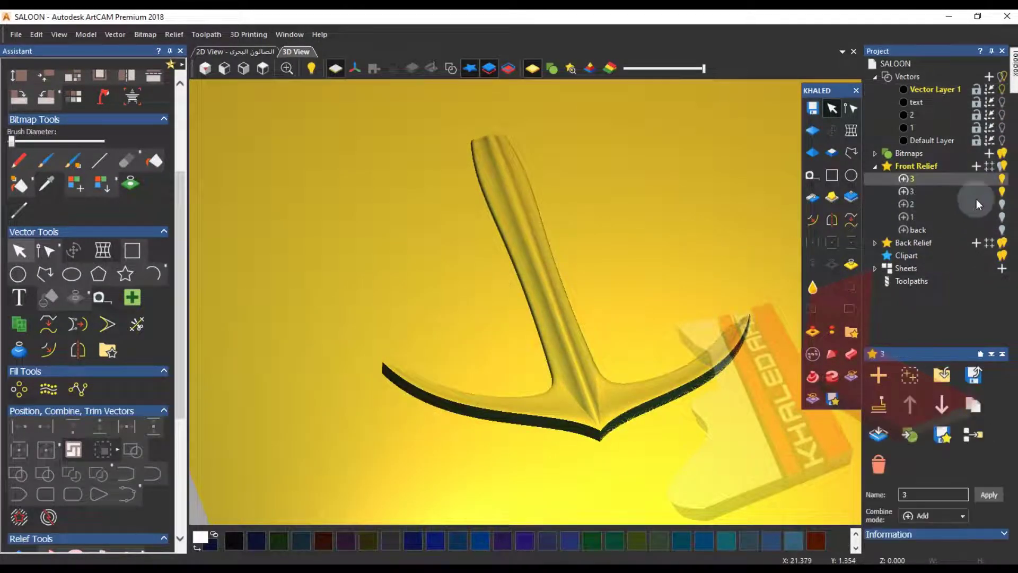
pyautogui.click(450, 69)
pyautogui.moveTo(416, 273); pyautogui.dragTo(350, 194, button='middle')
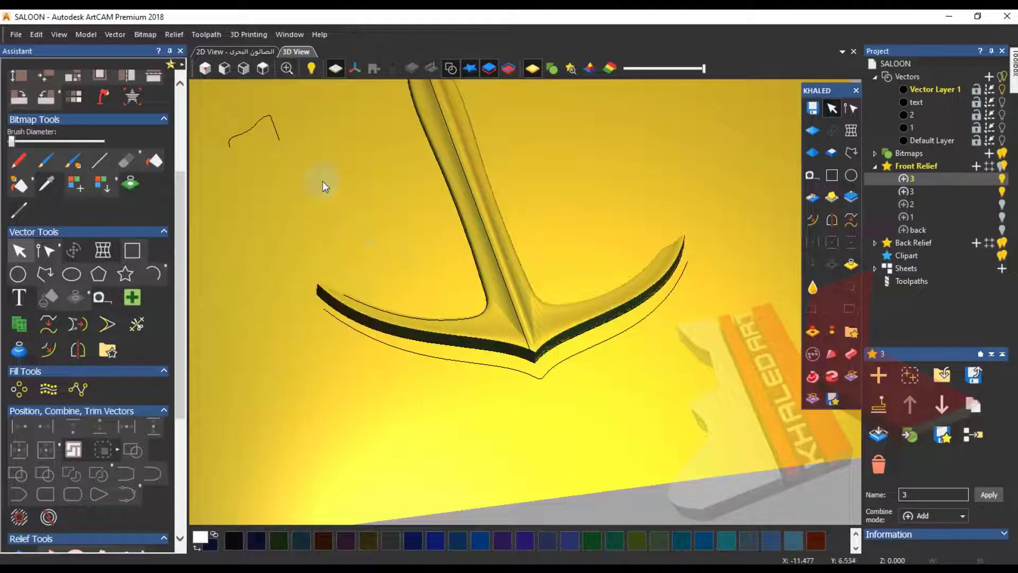
pyautogui.press('F2')
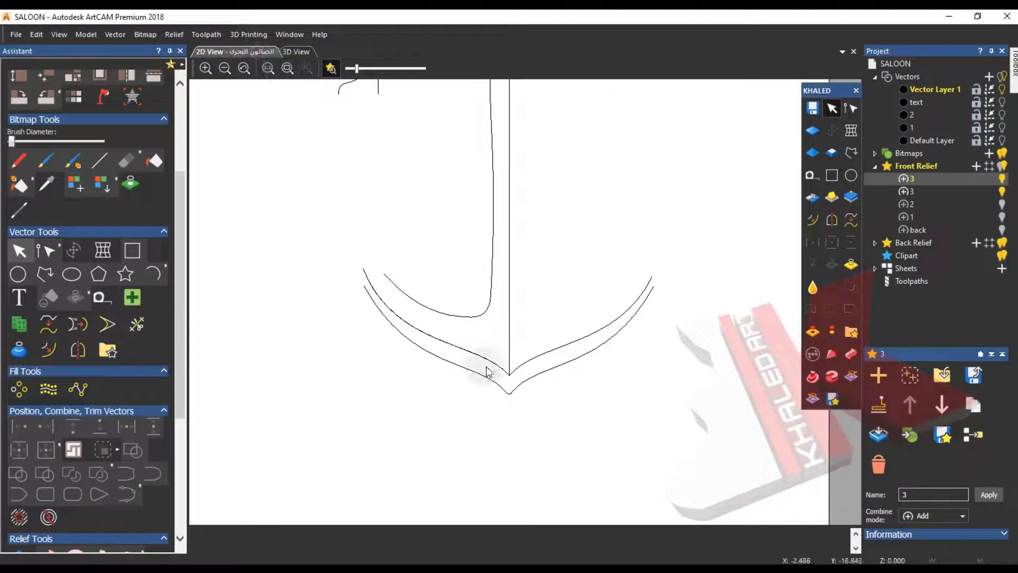
# - Try a Two Rail Sweep with the band's upper curve as first rail, lower curve as second, and the small profile as cross section
pyautogui.click(631, 315)
pyautogui.scroll(-7, 71, 431)
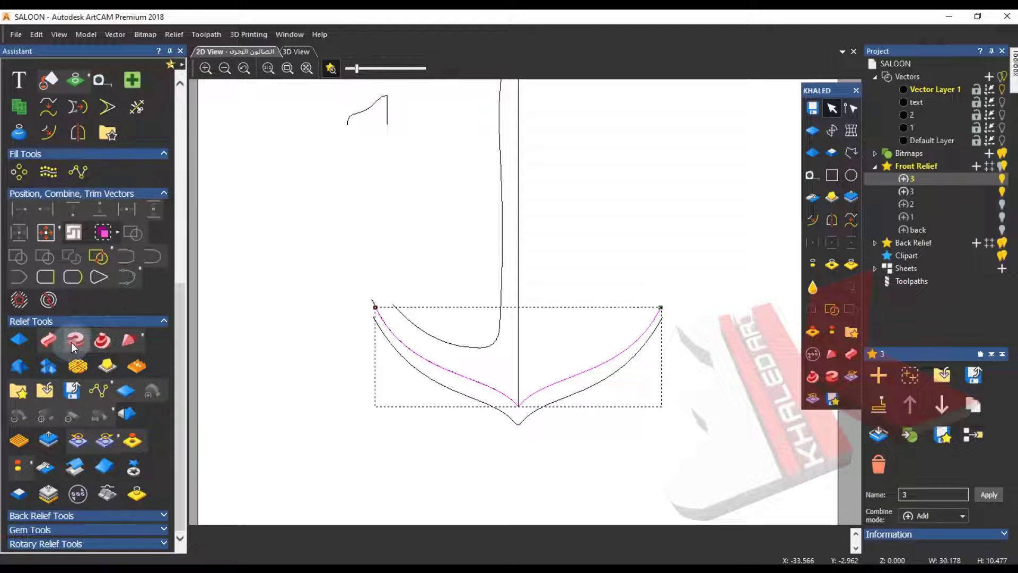
pyautogui.click(75, 341)
pyautogui.click(159, 491)
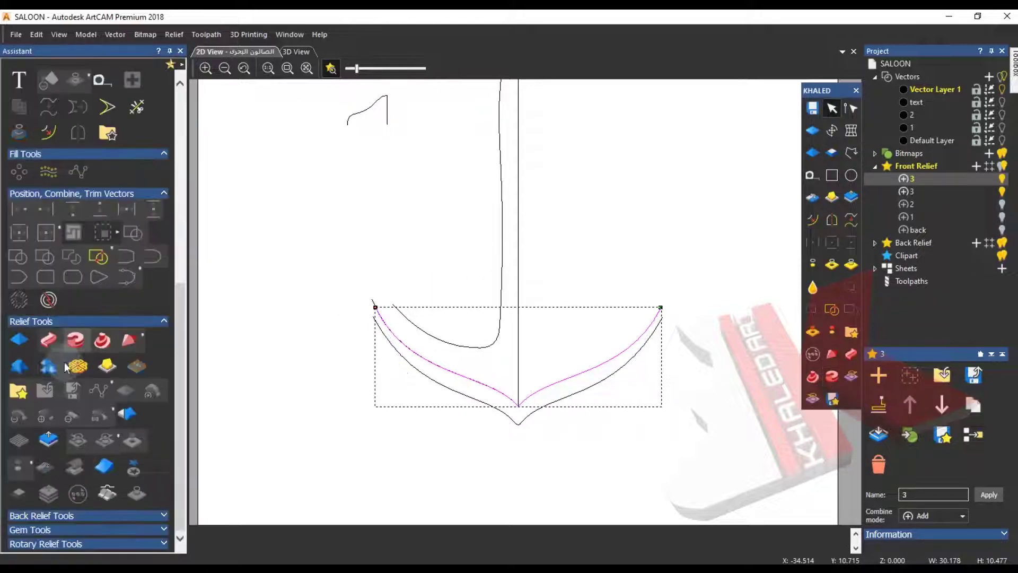
pyautogui.click(48, 339)
pyautogui.click(93, 108)
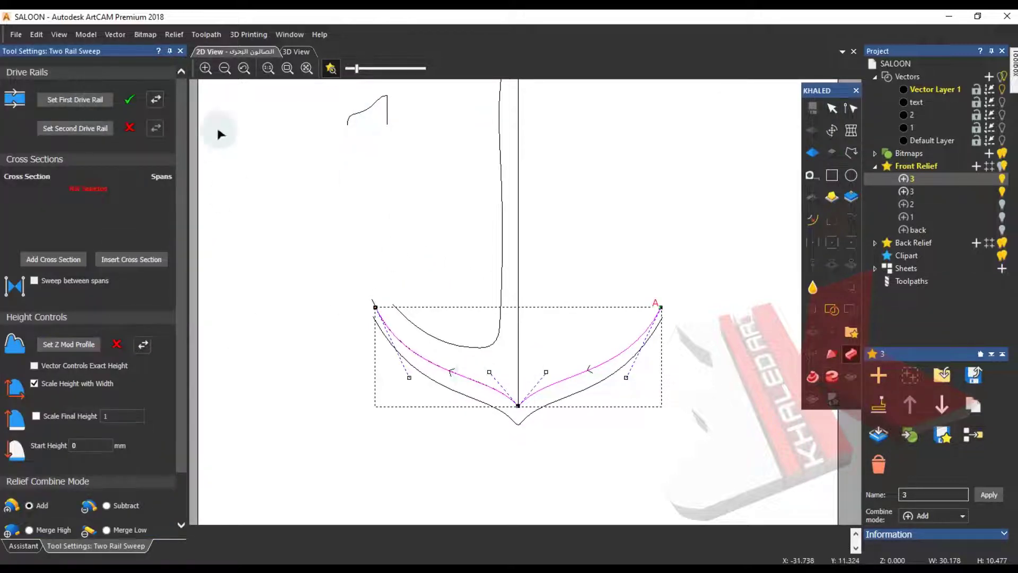
pyautogui.click(556, 405)
pyautogui.click(76, 128)
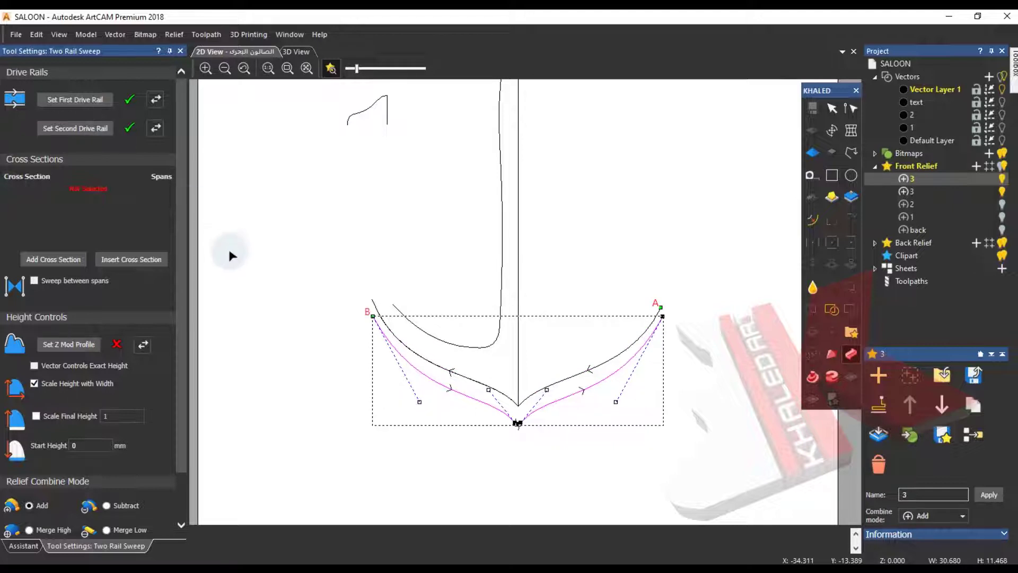
pyautogui.click(362, 114)
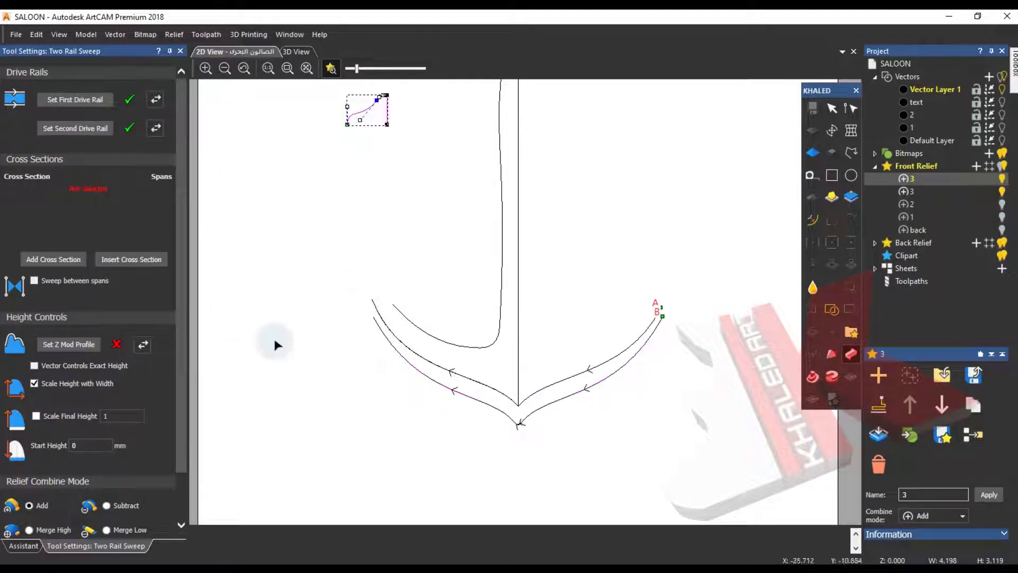
pyautogui.click(53, 259)
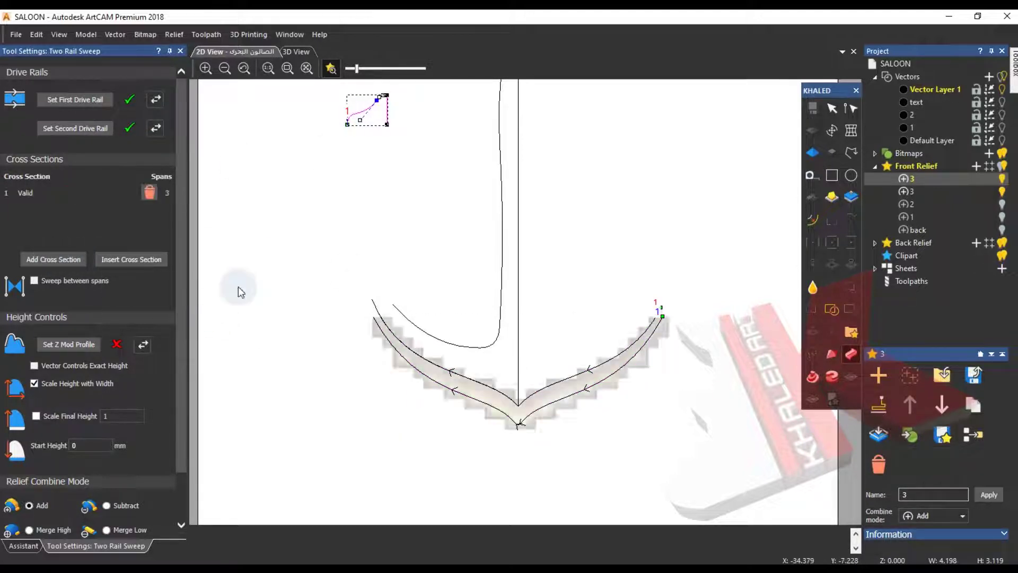
# - Inspect the swept edge band in 3D and turn off Scale Height with Width
pyautogui.click(296, 52)
pyautogui.moveTo(588, 362); pyautogui.dragTo(850, 338)
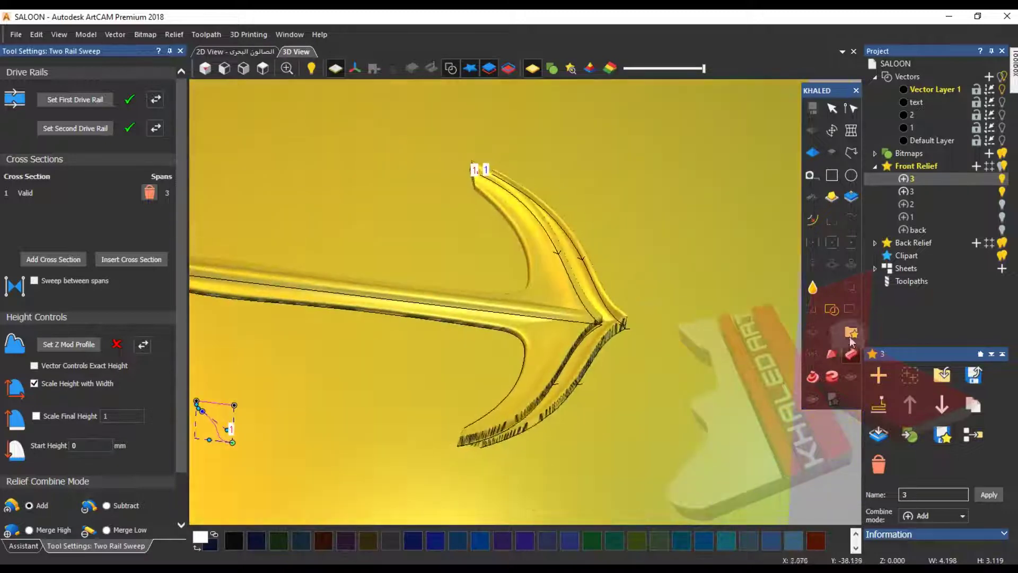
pyautogui.scroll(4, 618, 322)
pyautogui.moveTo(618, 323); pyautogui.dragTo(576, 268)
pyautogui.moveTo(281, 249); pyautogui.dragTo(277, 316)
pyautogui.click(35, 383)
pyautogui.moveTo(508, 372); pyautogui.dragTo(322, 365)
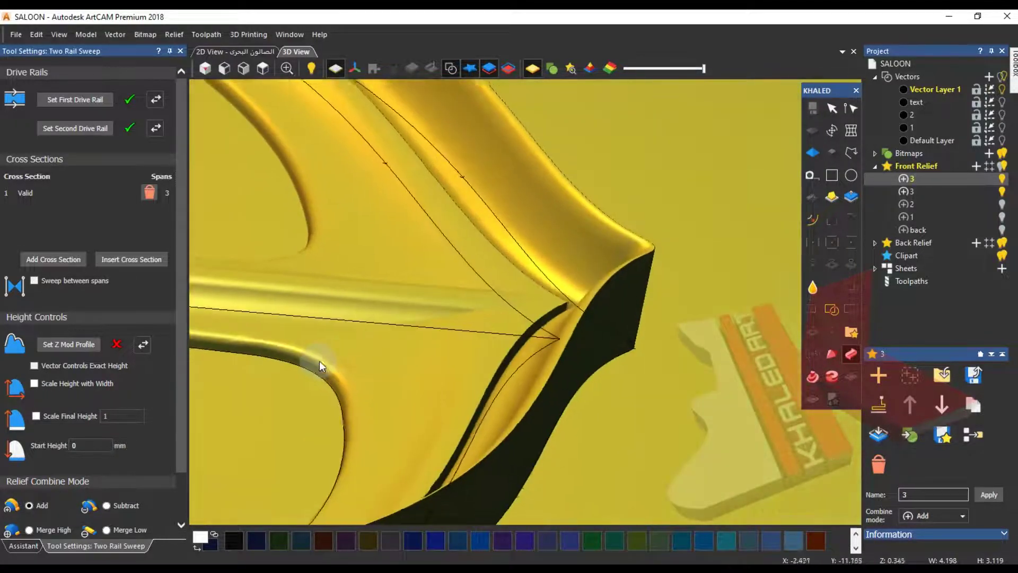
# - Try reversing the first drive rail's direction, examine the sweep in 3D and 2D, and close Two Rail Sweep
pyautogui.click(155, 99)
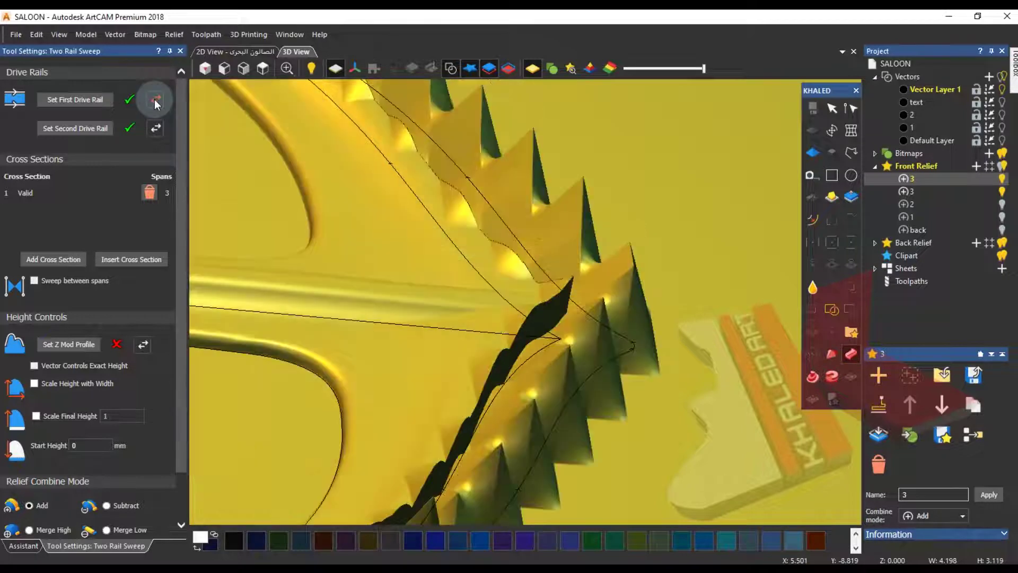
pyautogui.moveTo(630, 302); pyautogui.dragTo(508, 399)
pyautogui.moveTo(503, 364); pyautogui.dragTo(360, 389)
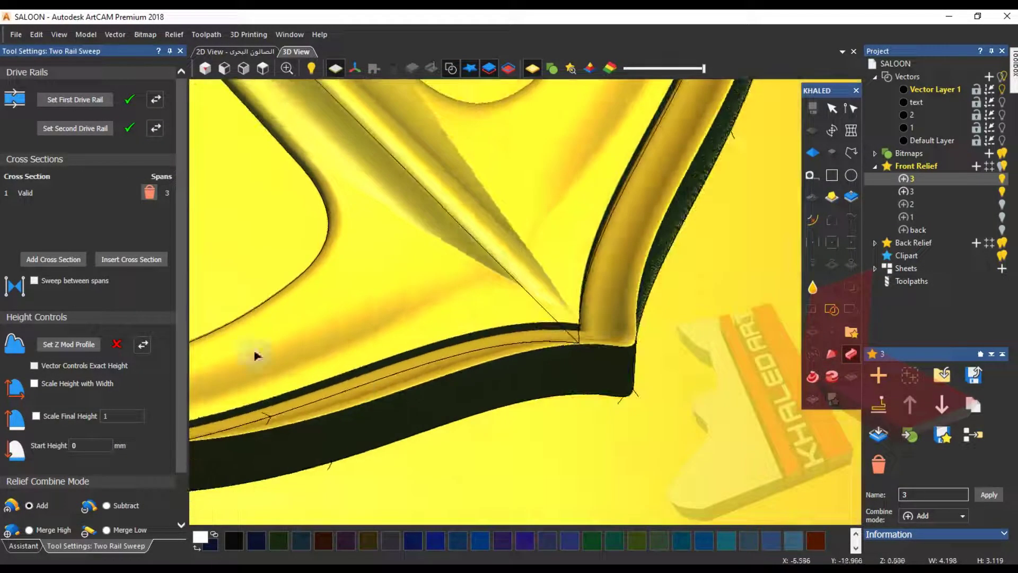
pyautogui.moveTo(44, 278)
pyautogui.mouseDown()
pyautogui.moveTo(498, 199)
pyautogui.moveTo(628, 275)
pyautogui.moveTo(514, 435)
pyautogui.moveTo(448, 339)
pyautogui.moveTo(453, 235)
pyautogui.mouseUp()
pyautogui.click(256, 49)
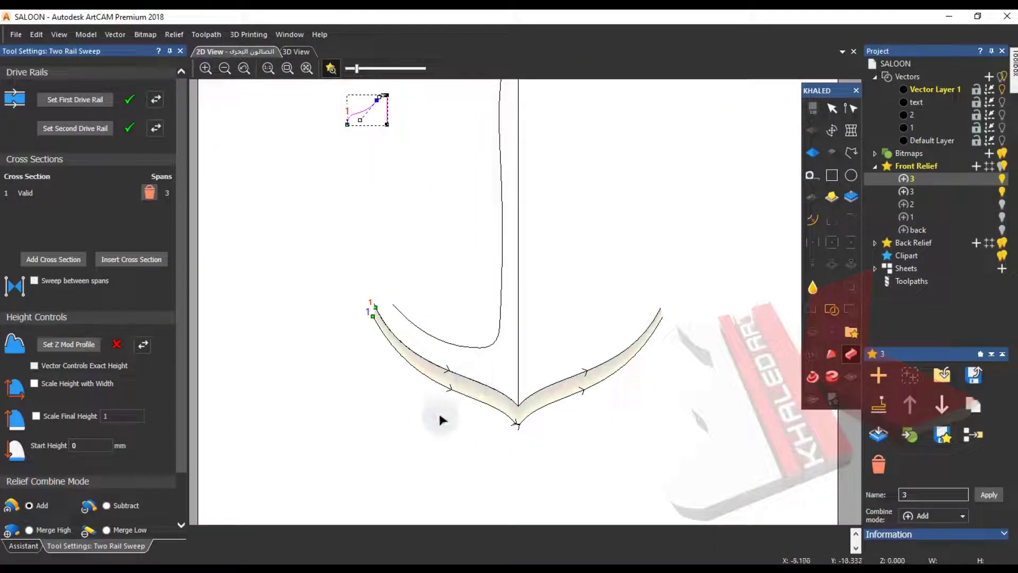
pyautogui.scroll(-3, 118, 493)
pyautogui.click(55, 529)
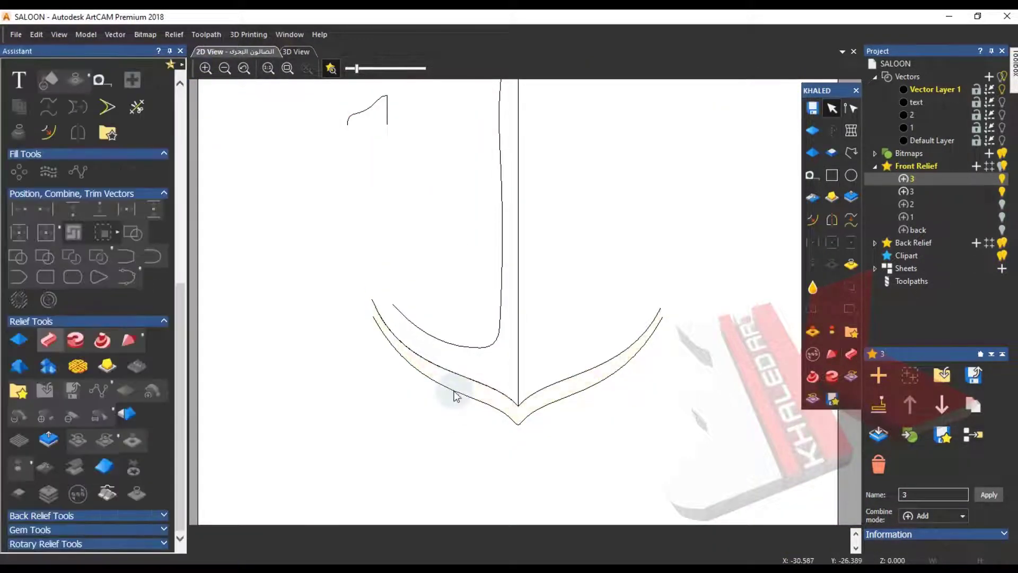
# - Set up a Two Rail Sweep with the lower curve as first rail, the upper curve as second, and the small profile as cross section
pyautogui.click(658, 324)
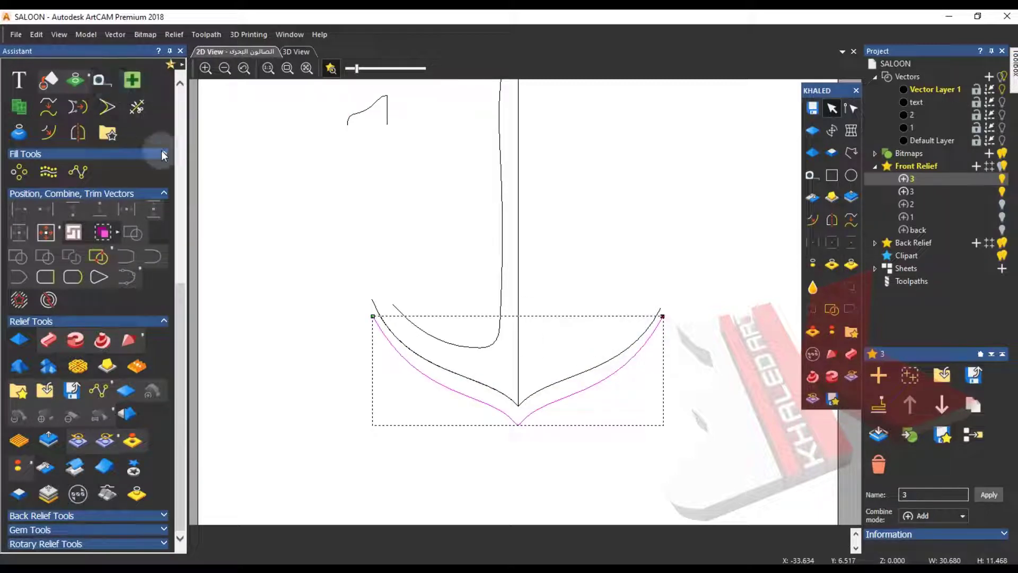
pyautogui.scroll(6, 159, 125)
pyautogui.scroll(-6, 62, 439)
pyautogui.click(48, 350)
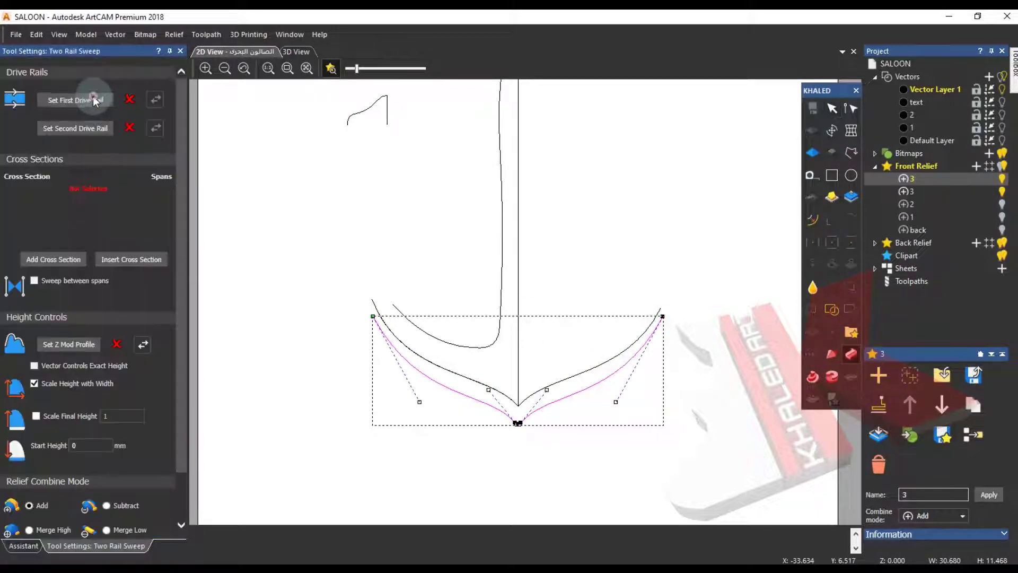
pyautogui.click(578, 377)
pyautogui.click(41, 208)
pyautogui.click(359, 117)
pyautogui.click(143, 223)
pyautogui.click(56, 259)
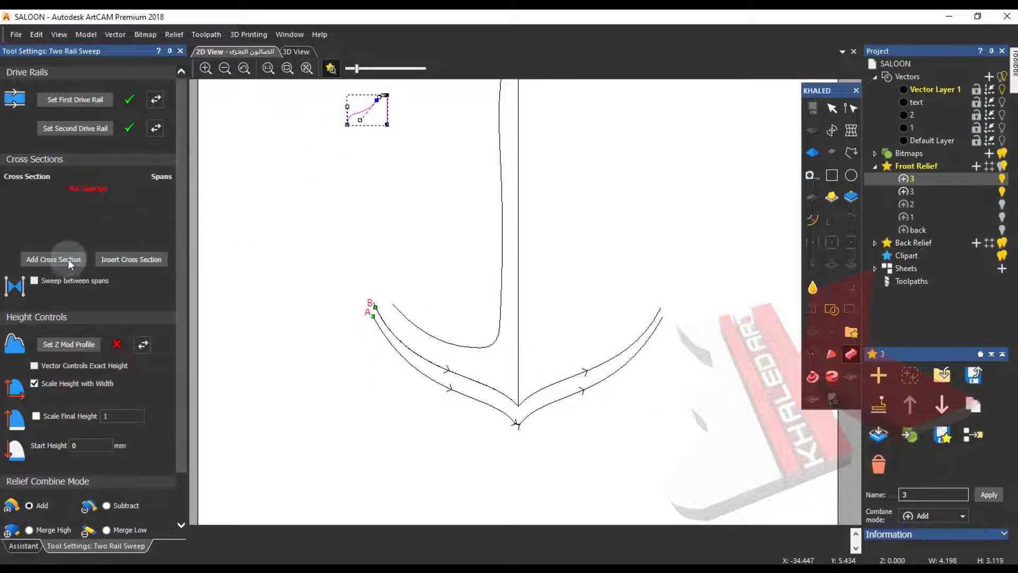
# - Turn off Scale Height with Width for the sweep, set the new layer's combine mode to Merge High, and finish the sweep
pyautogui.click(295, 52)
pyautogui.moveTo(427, 307); pyautogui.dragTo(192, 314)
pyautogui.click(122, 379)
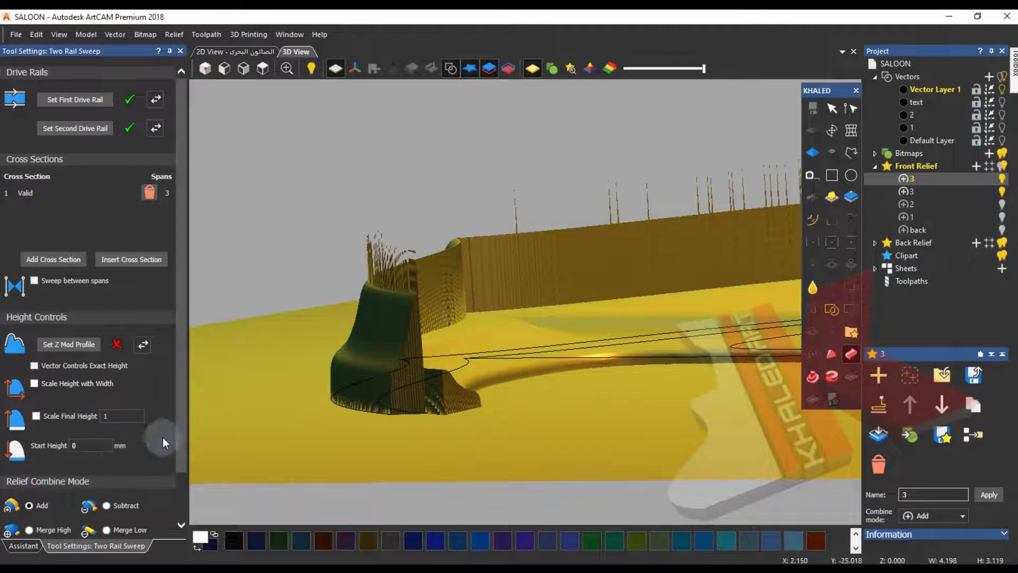
pyautogui.click(927, 513)
pyautogui.click(941, 451)
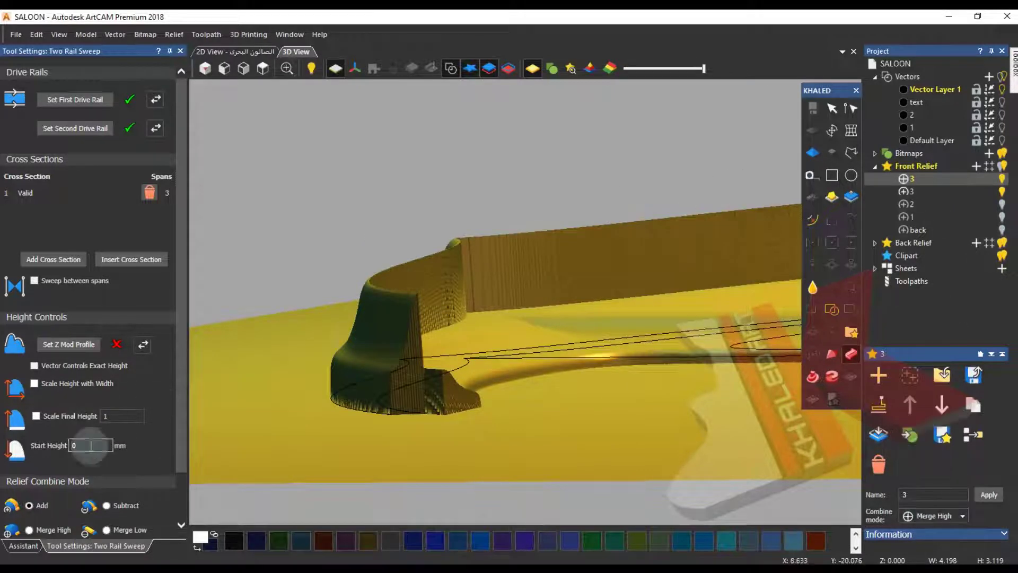
pyautogui.scroll(-1, 101, 456)
pyautogui.click(151, 528)
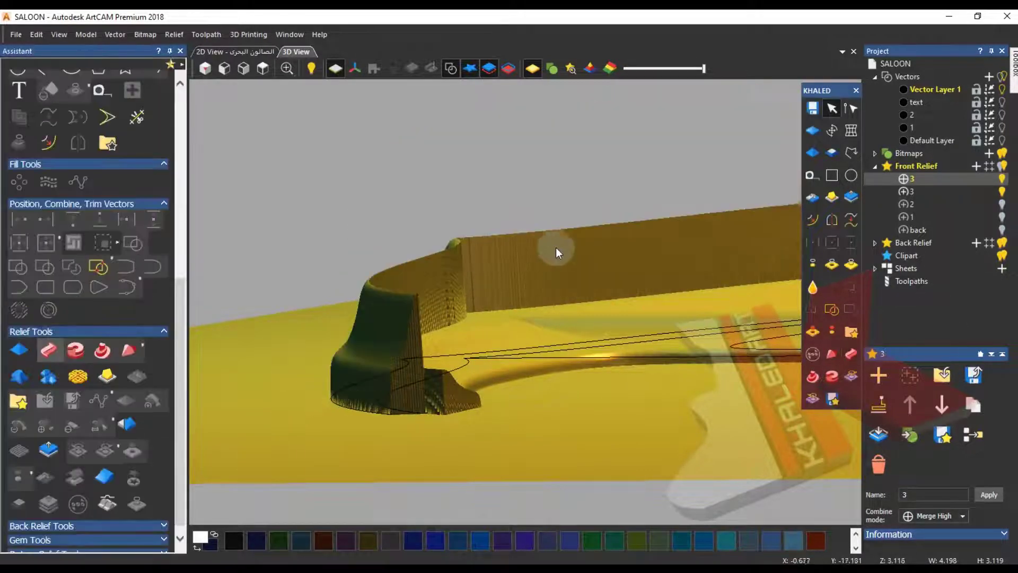
# - Hide the edge band's relief layer to check the anchor body's height at its lower tip, and show the layer again
pyautogui.scroll(3, 409, 396)
pyautogui.scroll(2, 409, 396)
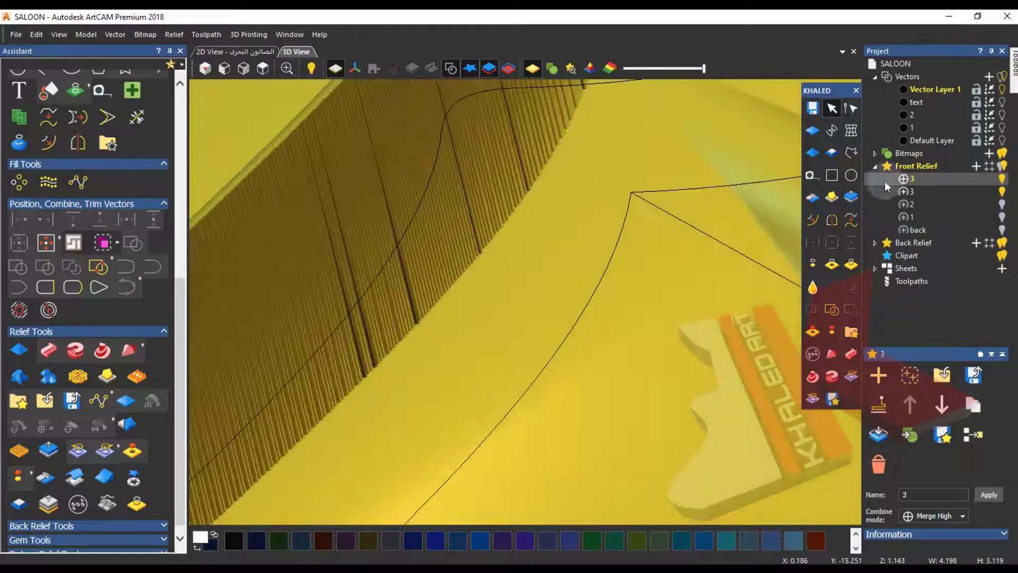
pyautogui.click(1004, 180)
pyautogui.moveTo(563, 173); pyautogui.dragTo(498, 193)
pyautogui.scroll(4, 416, 187)
pyautogui.moveTo(415, 182); pyautogui.dragTo(536, 164)
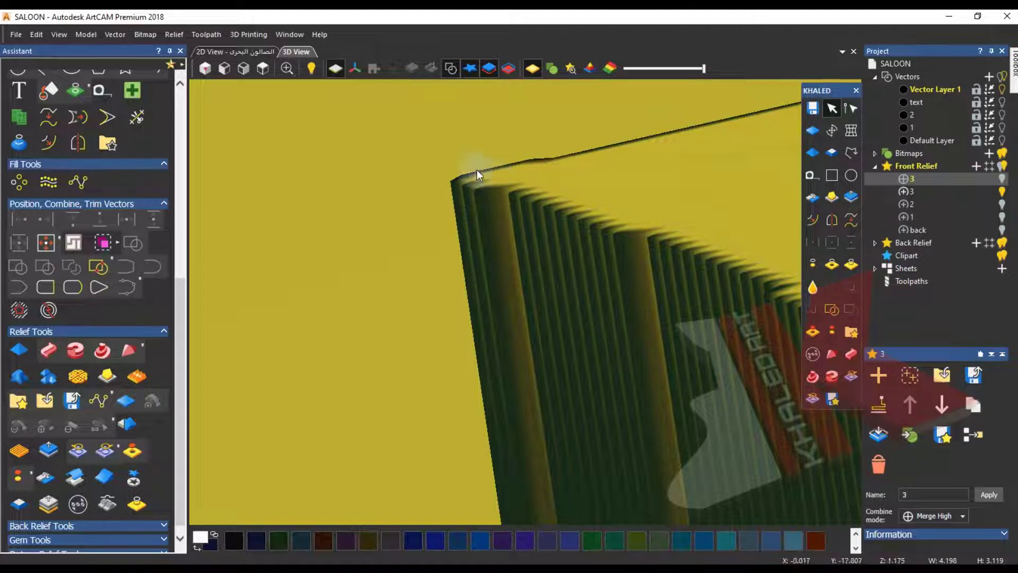
pyautogui.click(964, 192)
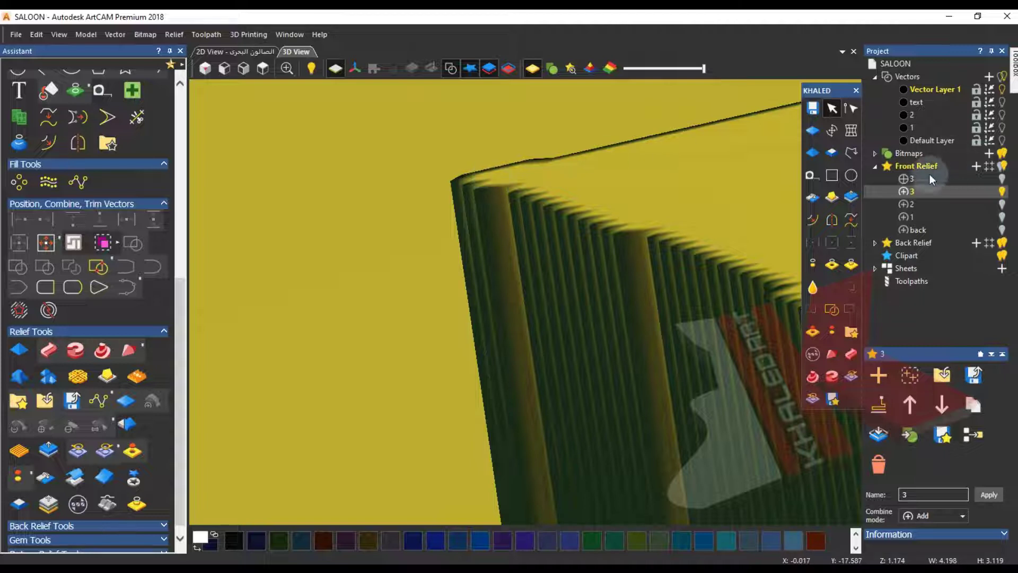
pyautogui.click(1002, 181)
pyautogui.scroll(-10, 683, 233)
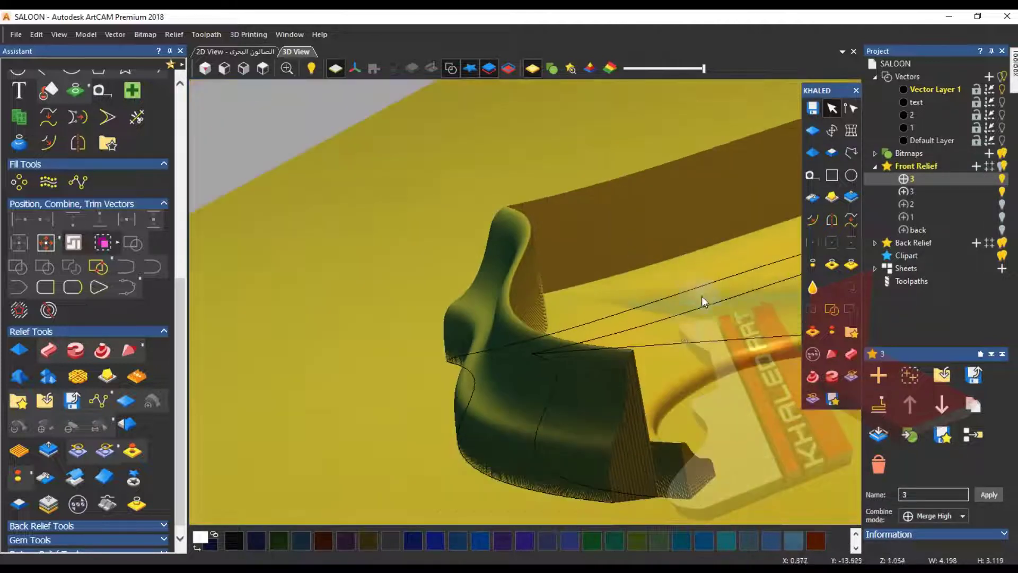
# - Scale the edge band relief to a height of 1.1 mm
pyautogui.moveTo(701, 294); pyautogui.dragTo(599, 338)
pyautogui.click(851, 197)
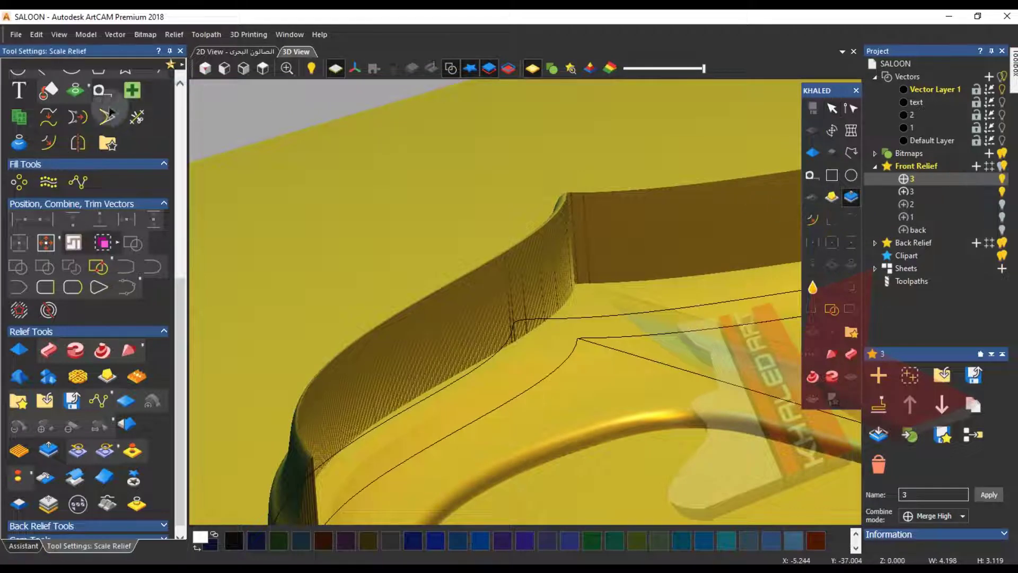
pyautogui.write('1.1')
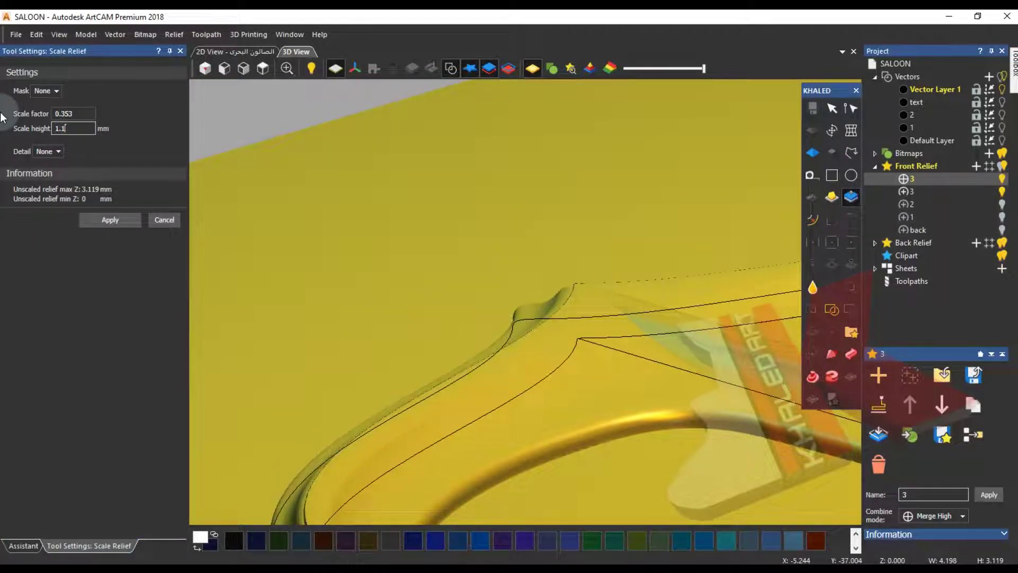
pyautogui.click(96, 218)
pyautogui.click(161, 220)
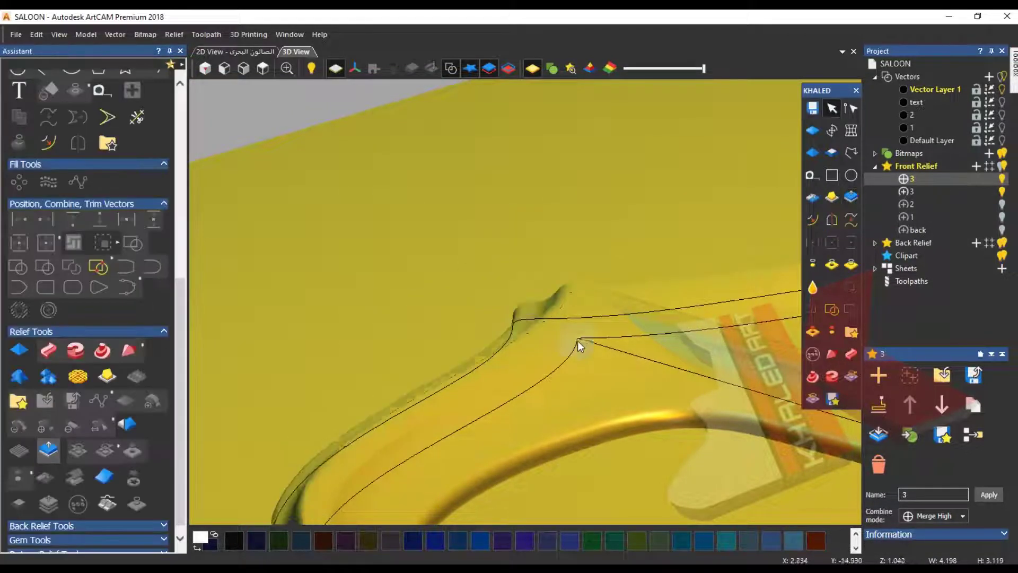
# - Examine how the scaled edge band meets the anchor body from several angles, and hide the vectors for a clear overall look
pyautogui.scroll(5, 578, 342)
pyautogui.scroll(5, 678, 424)
pyautogui.scroll(-6, 652, 417)
pyautogui.moveTo(527, 322); pyautogui.dragTo(684, 340)
pyautogui.scroll(-5, 404, 306)
pyautogui.moveTo(406, 307); pyautogui.dragTo(530, 339)
pyautogui.moveTo(651, 348); pyautogui.dragTo(477, 270)
pyautogui.scroll(-3, 475, 270)
pyautogui.scroll(5, 695, 234)
pyautogui.moveTo(695, 239); pyautogui.dragTo(567, 98)
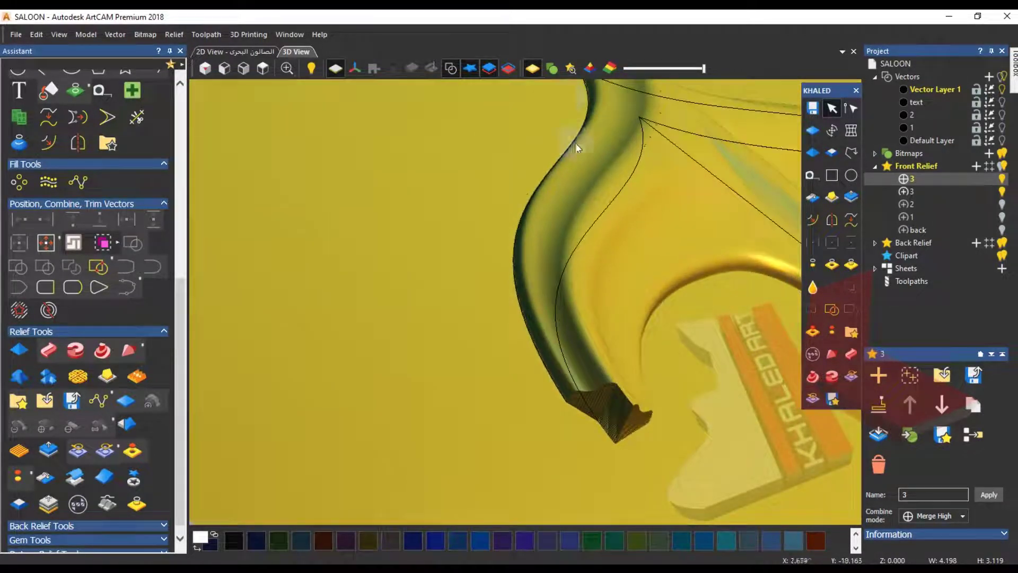
pyautogui.scroll(5, 634, 351)
pyautogui.moveTo(524, 362); pyautogui.dragTo(523, 292)
pyautogui.scroll(-5, 517, 324)
pyautogui.moveTo(517, 326); pyautogui.dragTo(414, 302)
pyautogui.click(445, 66)
pyautogui.scroll(-3, 462, 213)
pyautogui.moveTo(462, 213); pyautogui.dragTo(679, 232)
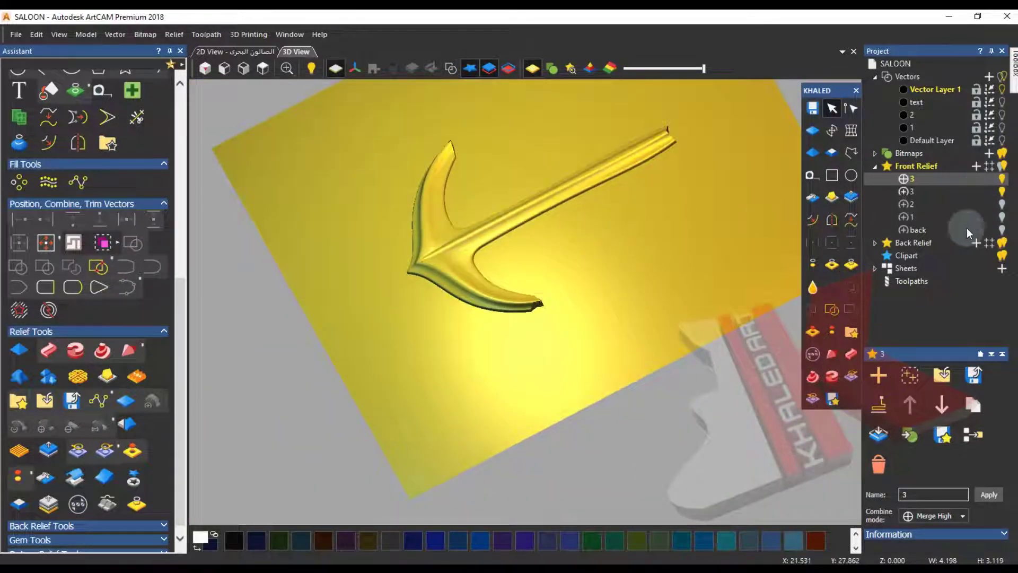
# - Merge the visible anchor body and edge band relief layers, delete the two originals, and rename the merged layer as 3
pyautogui.click(973, 436)
pyautogui.click(958, 202)
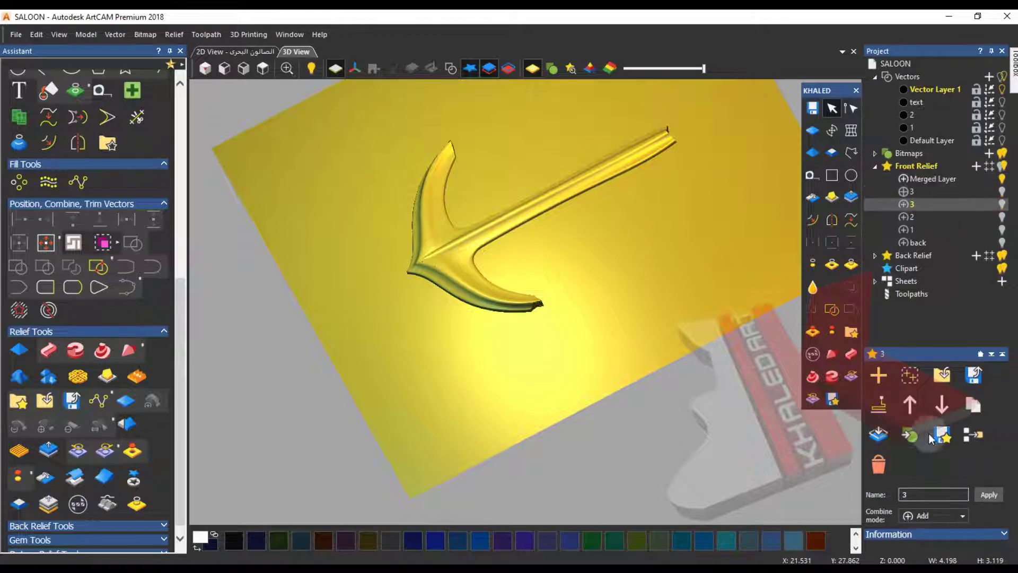
pyautogui.doubleClick(936, 180)
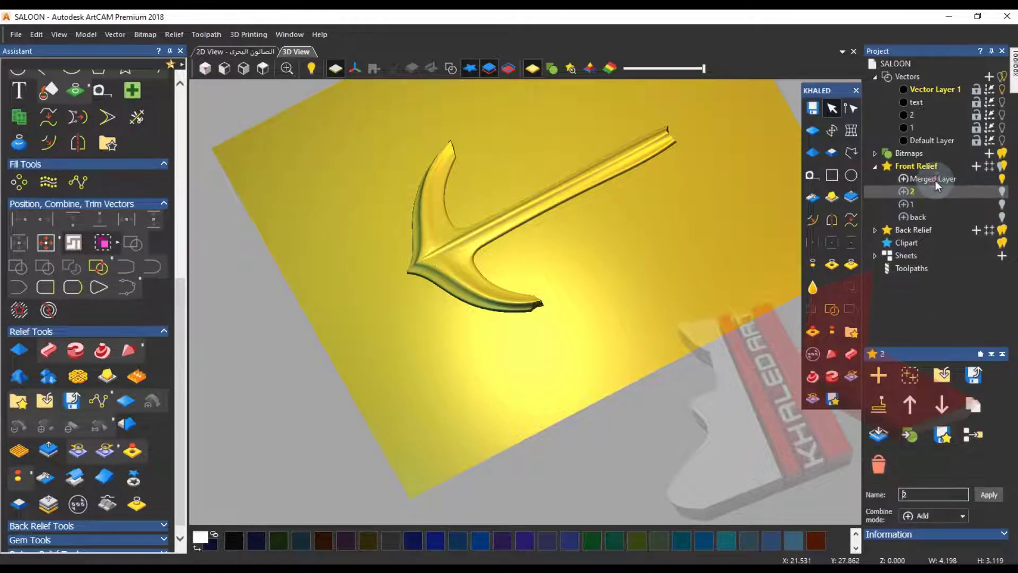
# - Remove the small holes along the seam of the merged anchor relief, running Remove Small Holes twice
pyautogui.scroll(6, 406, 259)
pyautogui.moveTo(495, 395); pyautogui.dragTo(291, 311)
pyautogui.moveTo(504, 186); pyautogui.dragTo(520, 314, button='middle')
pyautogui.moveTo(521, 313); pyautogui.dragTo(505, 197)
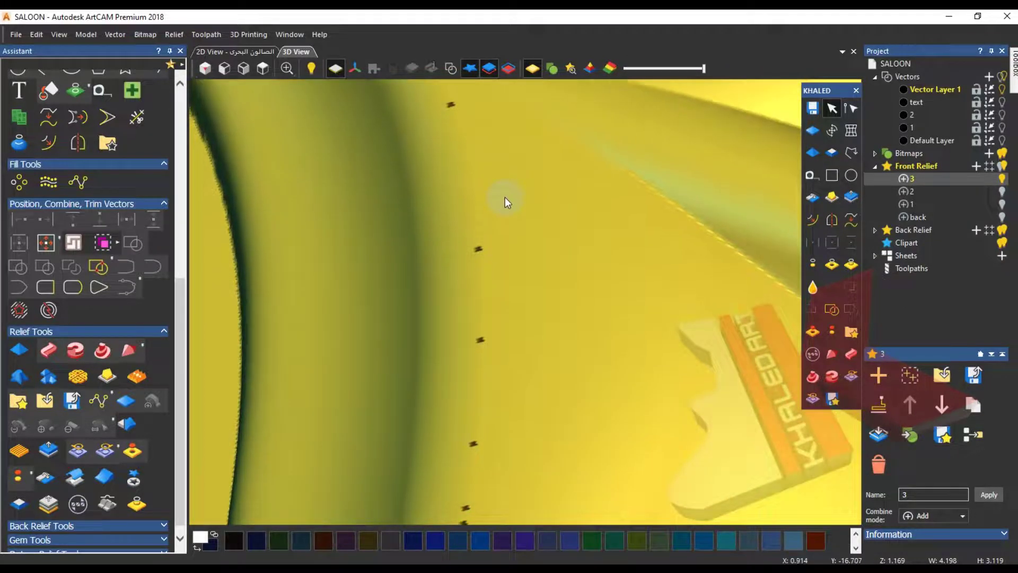
pyautogui.click(175, 35)
pyautogui.moveTo(204, 135)
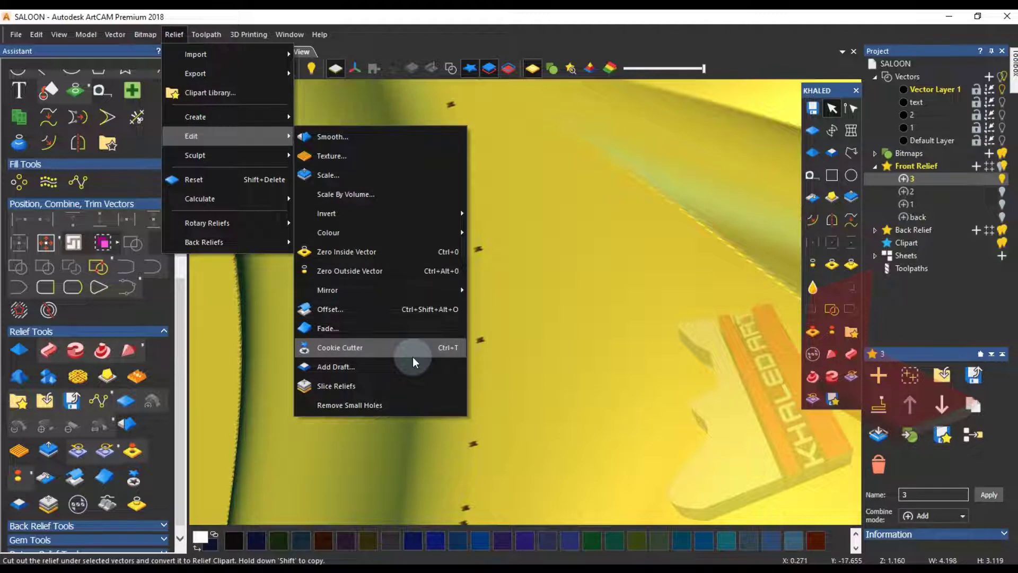
pyautogui.click(443, 408)
pyautogui.click(174, 35)
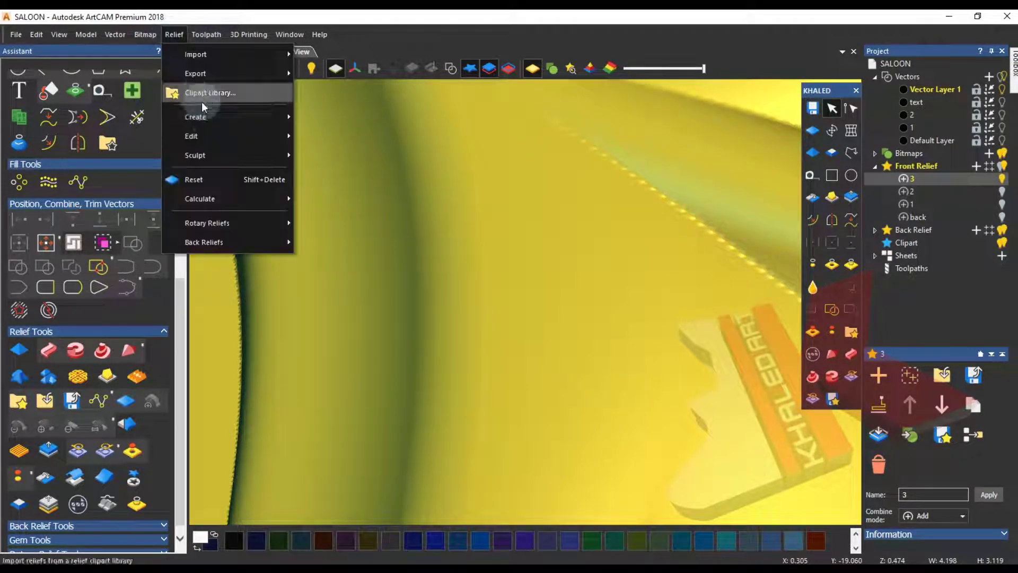
pyautogui.moveTo(201, 133)
pyautogui.click(378, 402)
# - Scale up the height of the merged anchor relief slightly
pyautogui.moveTo(390, 333); pyautogui.dragTo(505, 332)
pyautogui.moveTo(779, 221); pyautogui.dragTo(530, 222)
pyautogui.click(850, 197)
pyautogui.moveTo(590, 274)
pyautogui.mouseDown()
pyautogui.moveTo(590, 287)
pyautogui.moveTo(588, 267)
pyautogui.mouseUp()
pyautogui.click(132, 222)
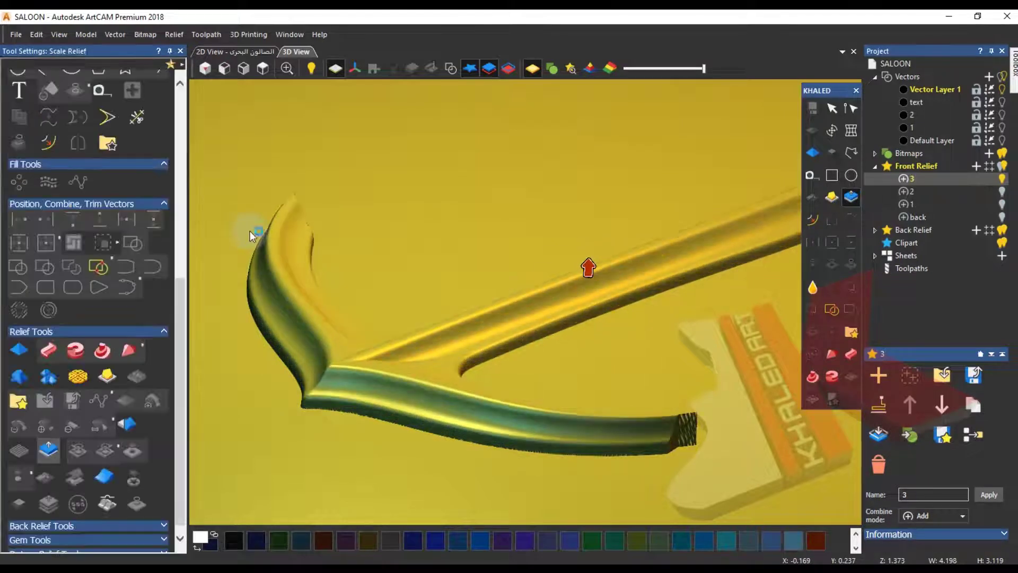
# - Show the Default Layer vectors in the 2D view and select the anchor body's outline
pyautogui.press('F2')
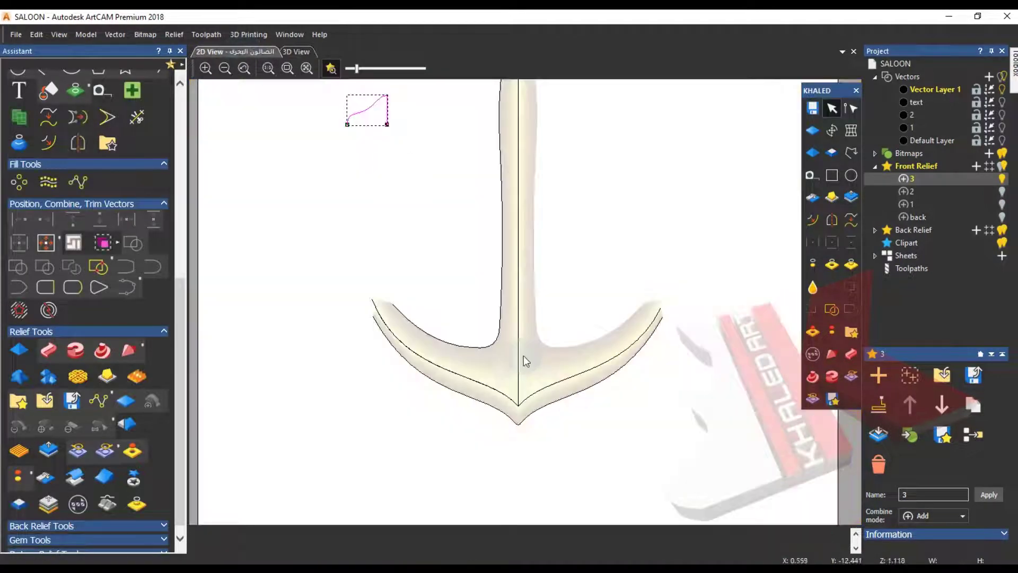
pyautogui.click(1003, 142)
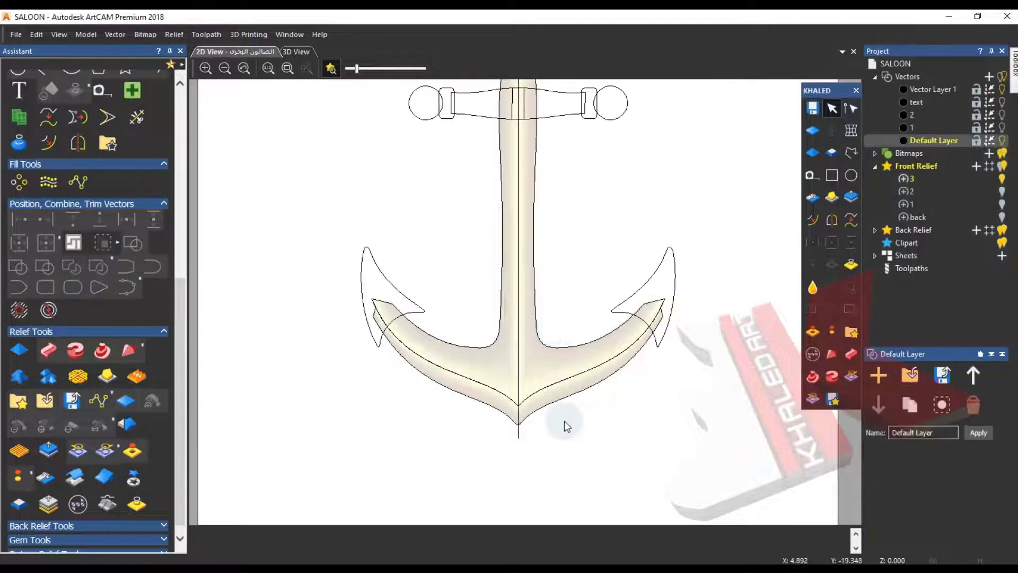
pyautogui.click(661, 311)
pyautogui.scroll(-3, 344, 303)
pyautogui.scroll(3, 517, 255)
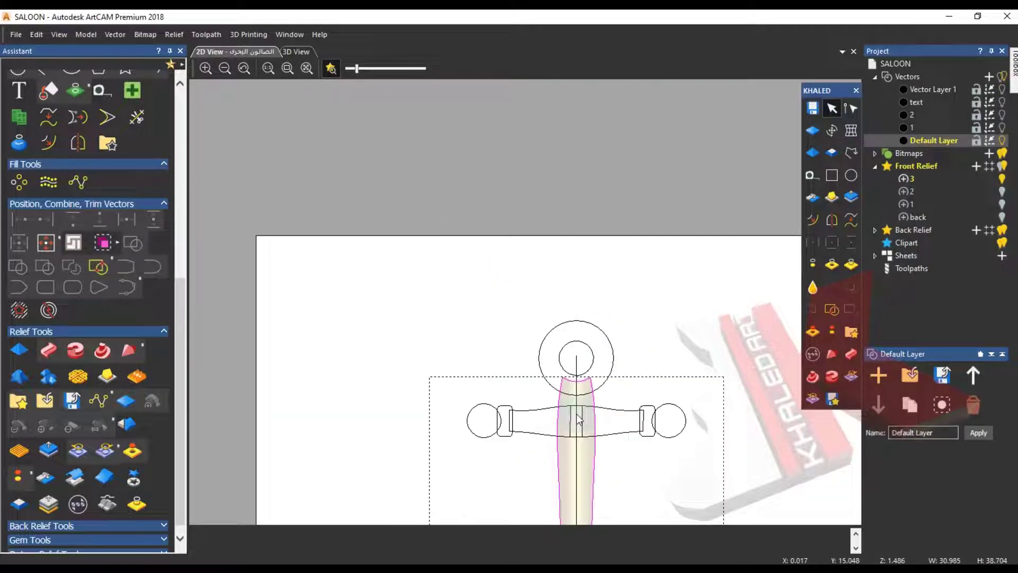
# - Add a flat plane with a start height of 1 mm to the relief inside the anchor body's outline
pyautogui.click(311, 52)
pyautogui.click(812, 152)
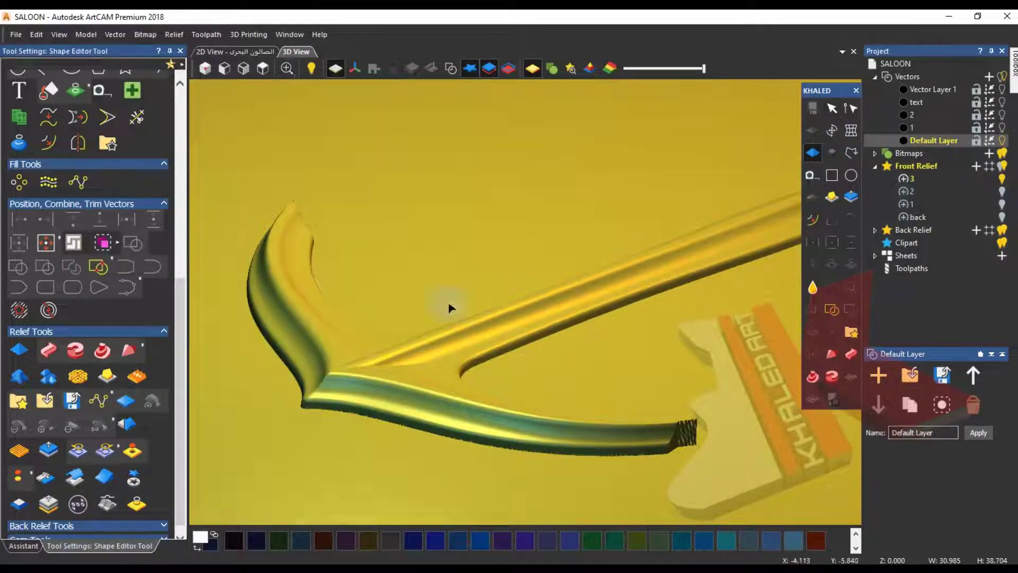
pyautogui.write('.5')
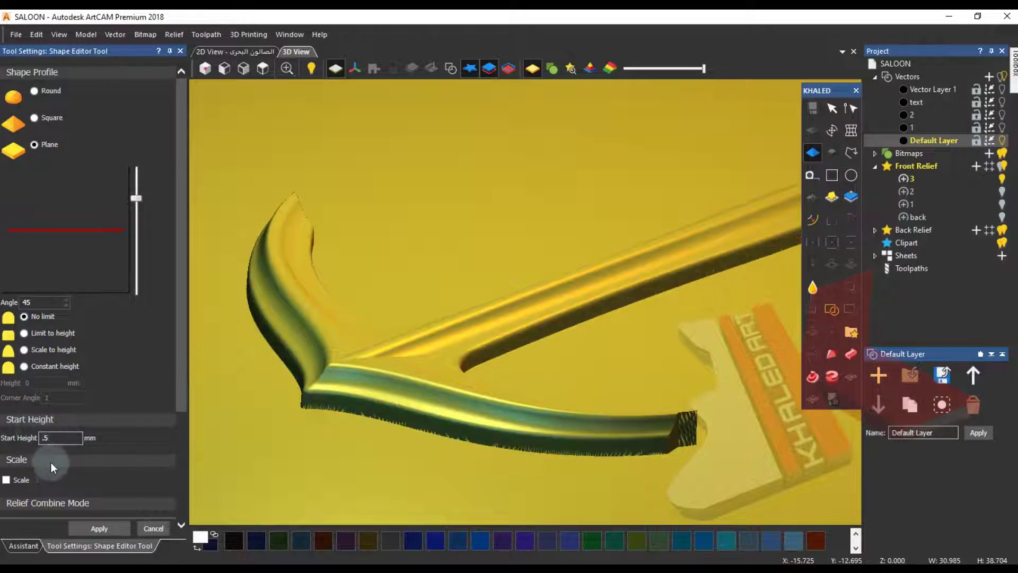
pyautogui.scroll(-3, 38, 424)
pyautogui.moveTo(395, 318)
pyautogui.mouseDown()
pyautogui.moveTo(409, 302)
pyautogui.moveTo(390, 314)
pyautogui.mouseUp()
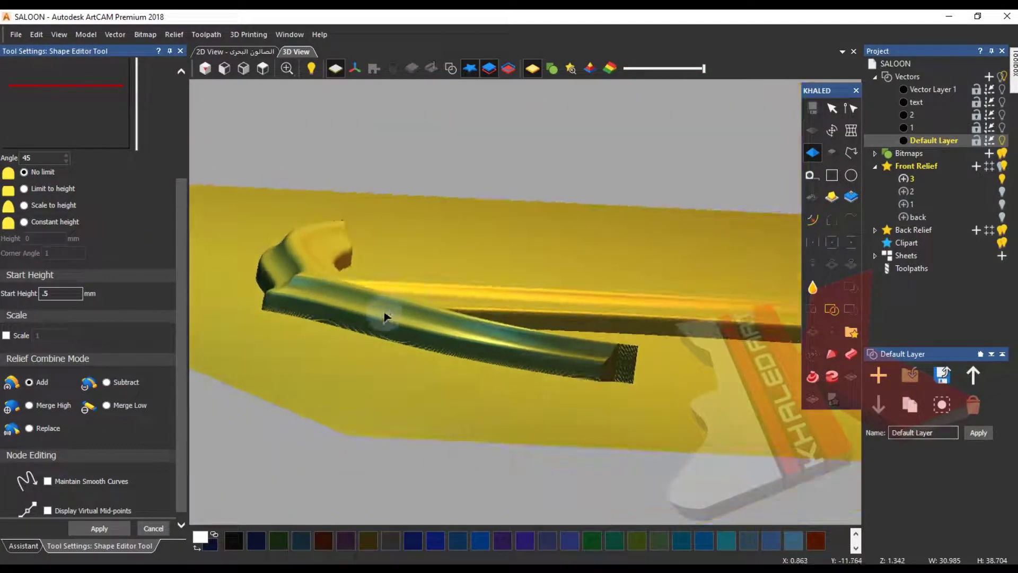
pyautogui.moveTo(51, 289); pyautogui.dragTo(2, 290)
pyautogui.write('1')
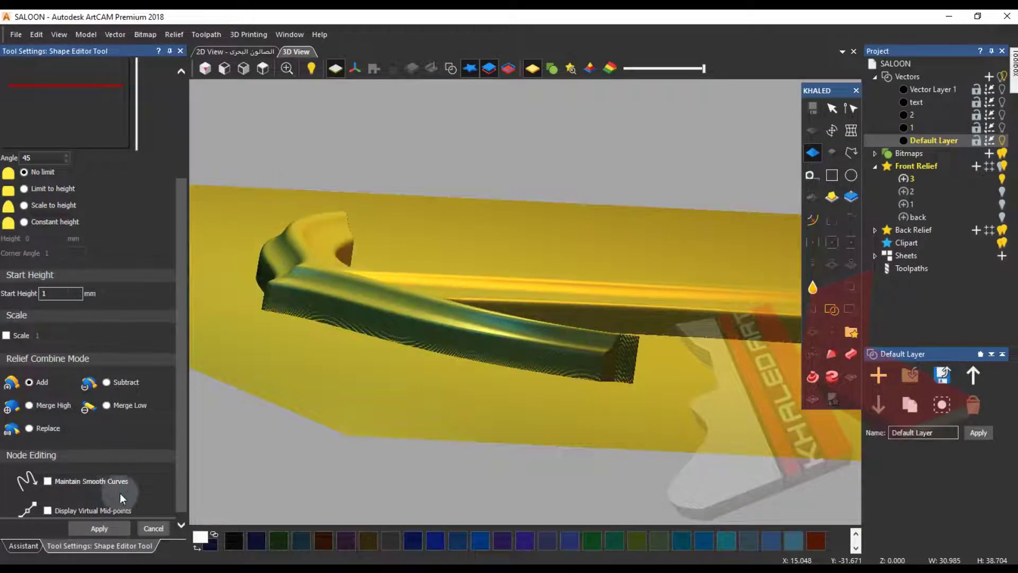
pyautogui.click(152, 528)
# - Scale the raised anchor relief by a factor of 1.235 to a height of 3.073 mm
pyautogui.moveTo(321, 291); pyautogui.dragTo(399, 352)
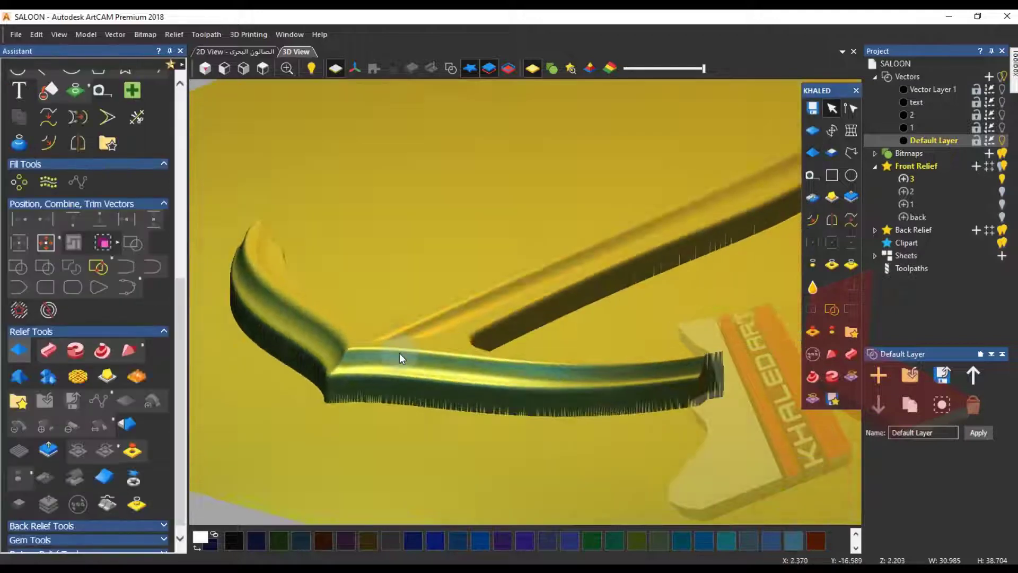
pyautogui.click(851, 197)
pyautogui.moveTo(570, 250)
pyautogui.mouseDown()
pyautogui.moveTo(573, 260)
pyautogui.moveTo(576, 237)
pyautogui.mouseUp()
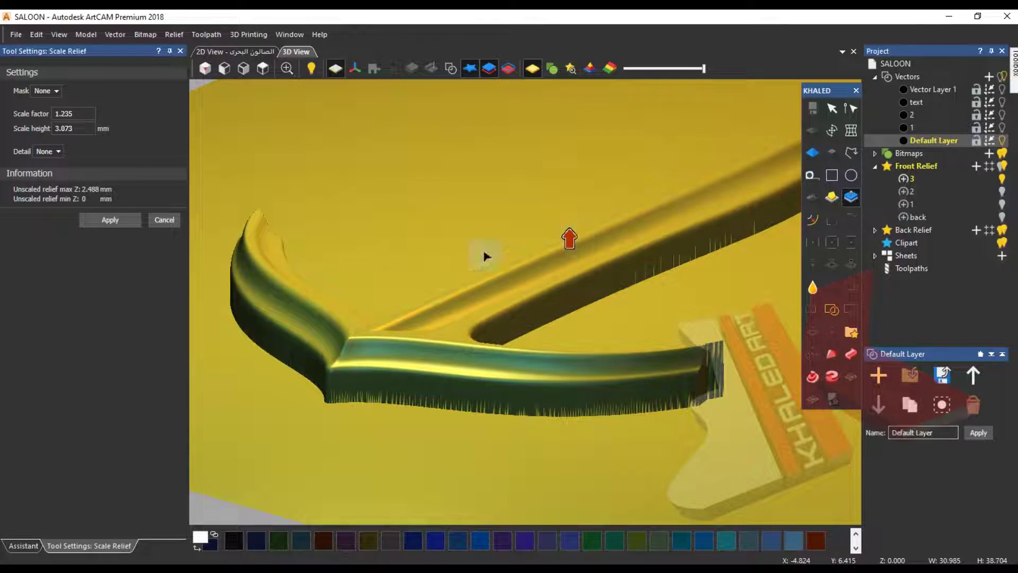
pyautogui.click(101, 221)
pyautogui.click(161, 221)
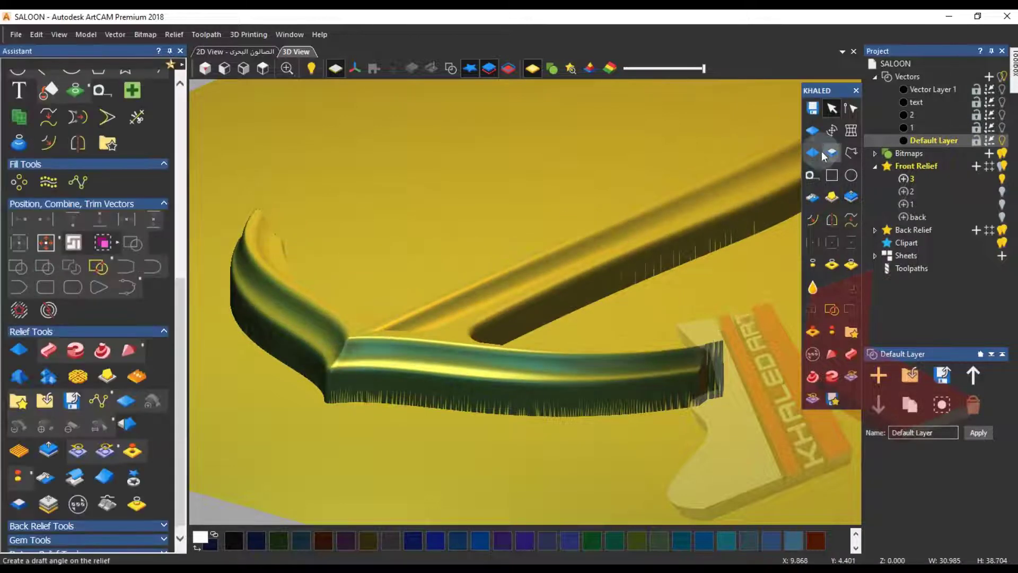
# - Subtract a flat plane with a start height of 0.5 mm from the relief inside the anchor body's outline
pyautogui.click(248, 53)
pyautogui.click(292, 53)
pyautogui.click(812, 152)
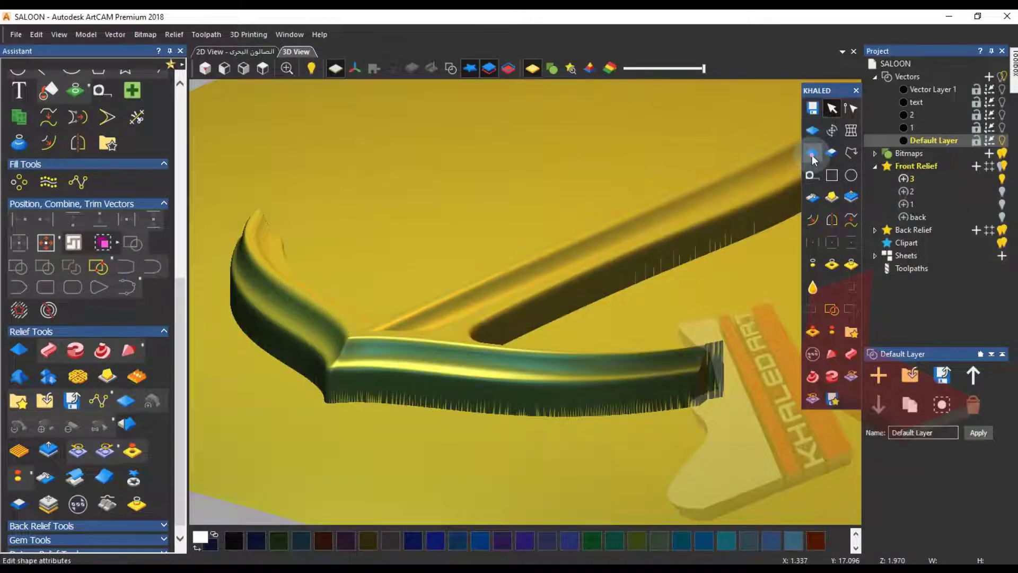
pyautogui.scroll(-3, 85, 358)
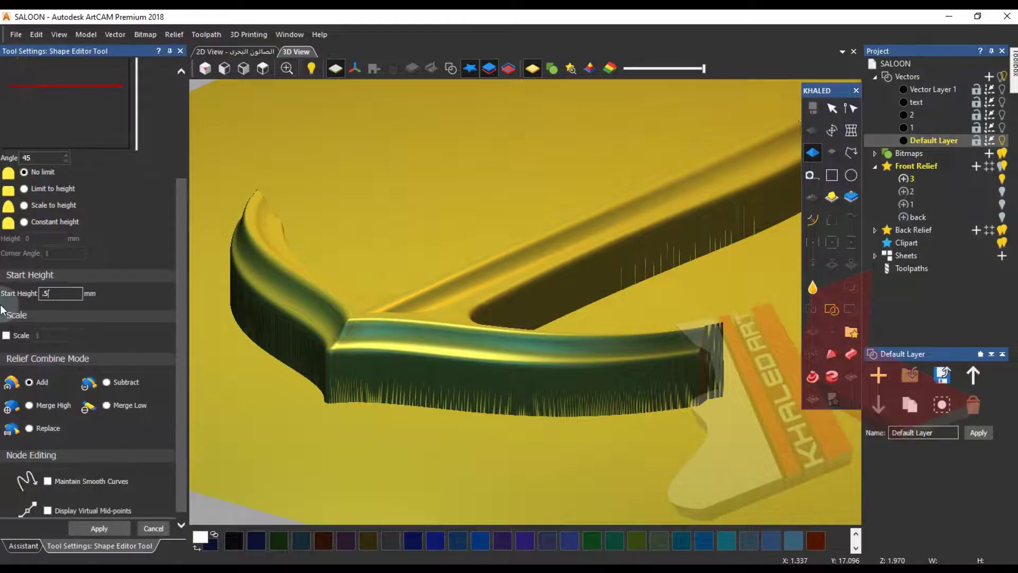
pyautogui.click(106, 382)
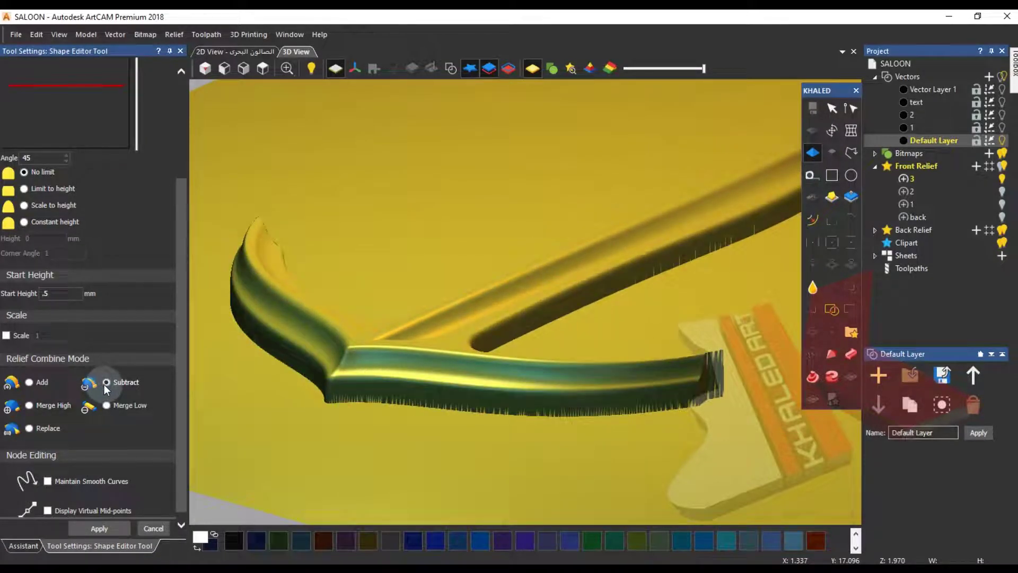
pyautogui.click(99, 528)
pyautogui.click(153, 528)
# - Lower the anchor body relief by another 0.5 mm by subtracting the same flat plane again
pyautogui.moveTo(449, 378); pyautogui.dragTo(514, 321)
pyautogui.click(813, 152)
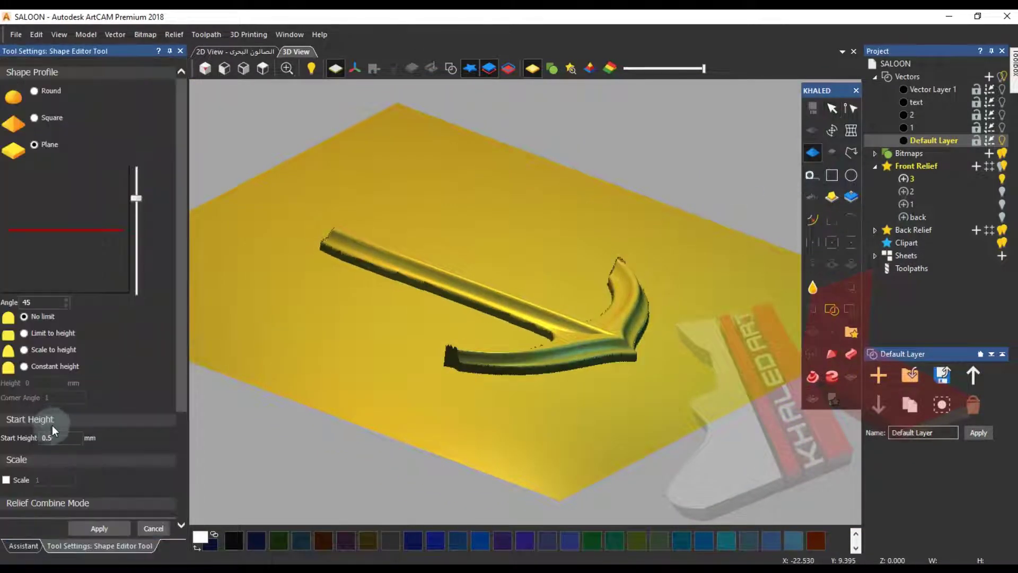
pyautogui.scroll(-3, 136, 384)
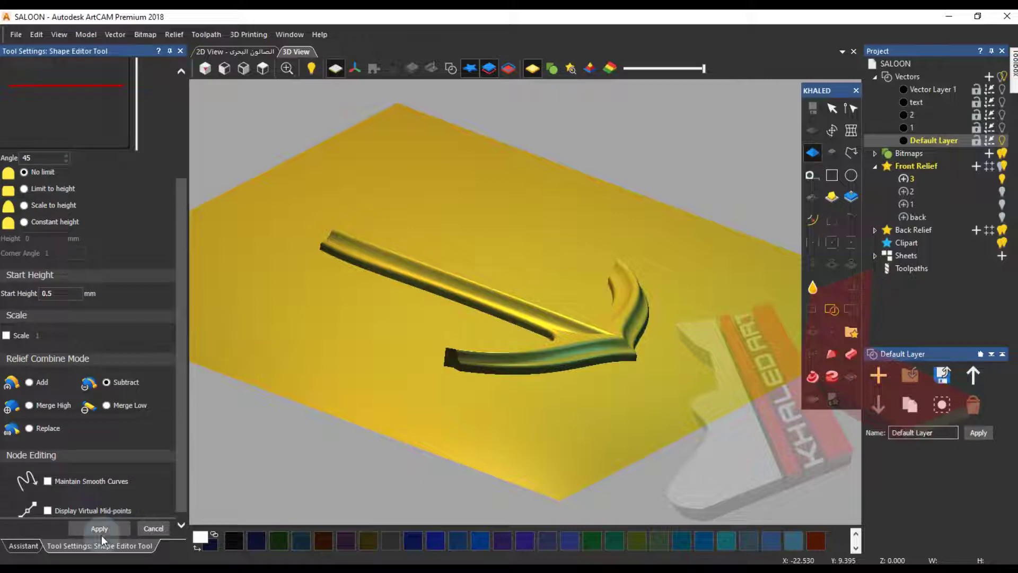
pyautogui.click(151, 526)
# - Show the ship's wheel relief layer and set the anchor layer's combine mode to Merge High
pyautogui.click(1001, 191)
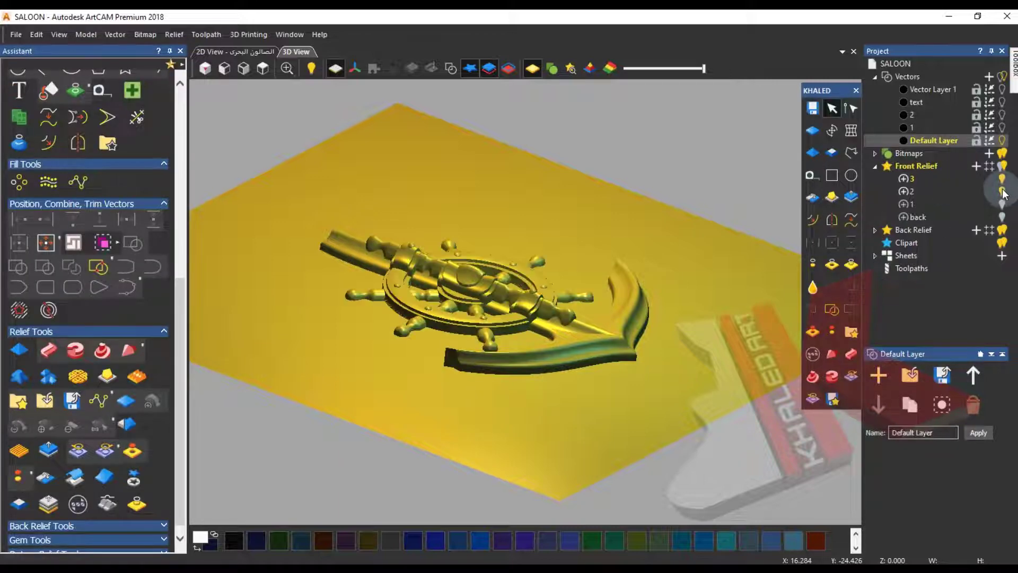
pyautogui.scroll(3, 497, 252)
pyautogui.moveTo(498, 254); pyautogui.dragTo(300, 265)
pyautogui.moveTo(588, 331); pyautogui.dragTo(587, 352)
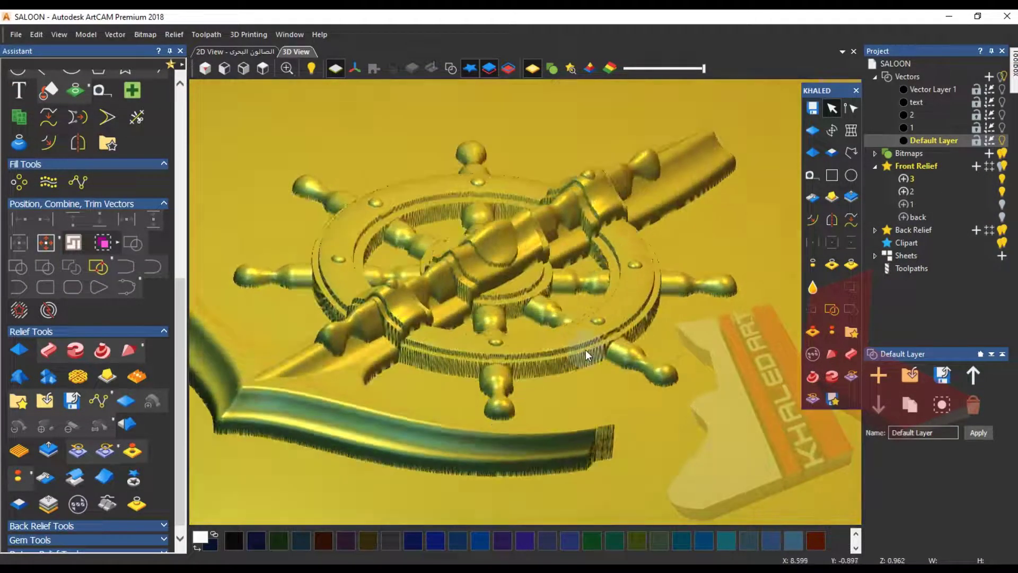
pyautogui.click(933, 180)
pyautogui.click(934, 517)
pyautogui.click(942, 449)
pyautogui.moveTo(675, 426); pyautogui.dragTo(343, 345)
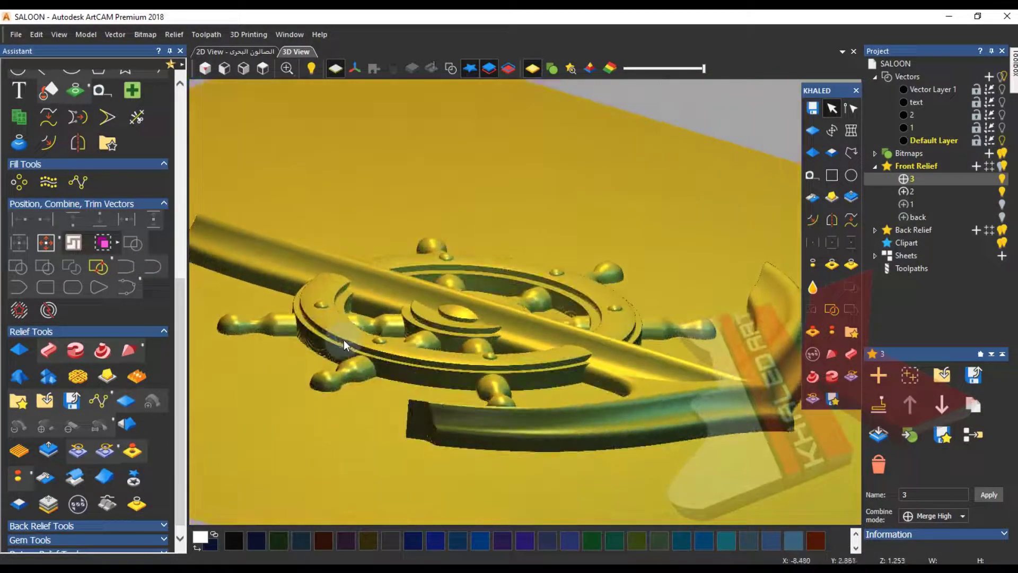
# - Show the reference bitmap in the 2D view and compare how the anchor and ship's wheel overlap with the 3D relief
pyautogui.click(235, 51)
pyautogui.scroll(-3, 568, 233)
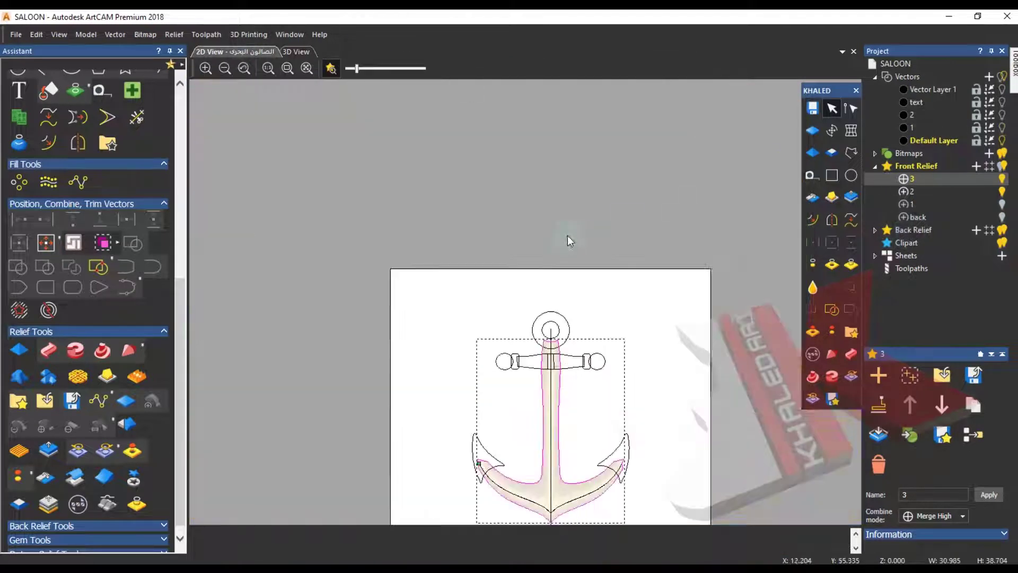
pyautogui.click(875, 153)
pyautogui.click(933, 166)
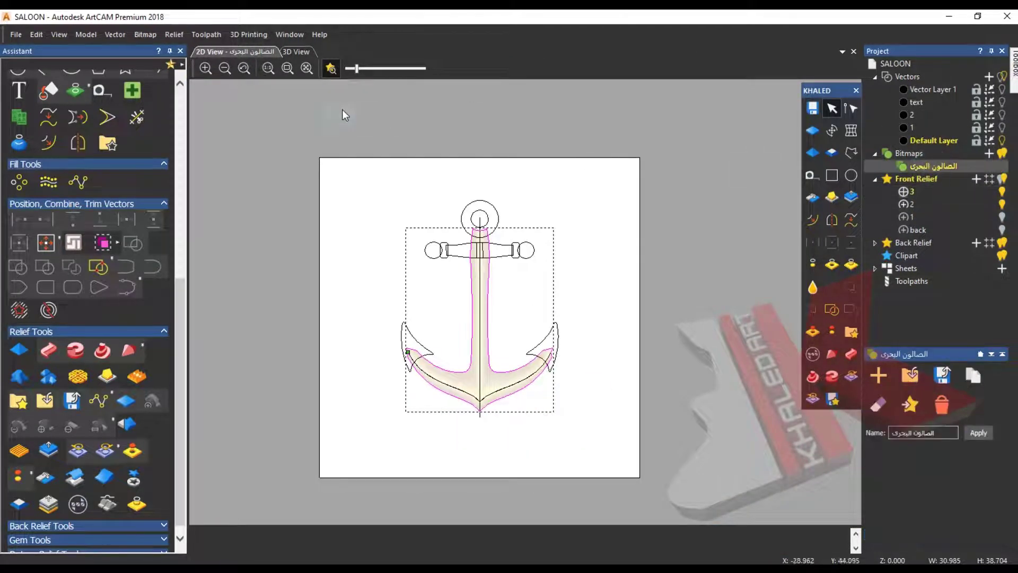
pyautogui.scroll(3, 475, 288)
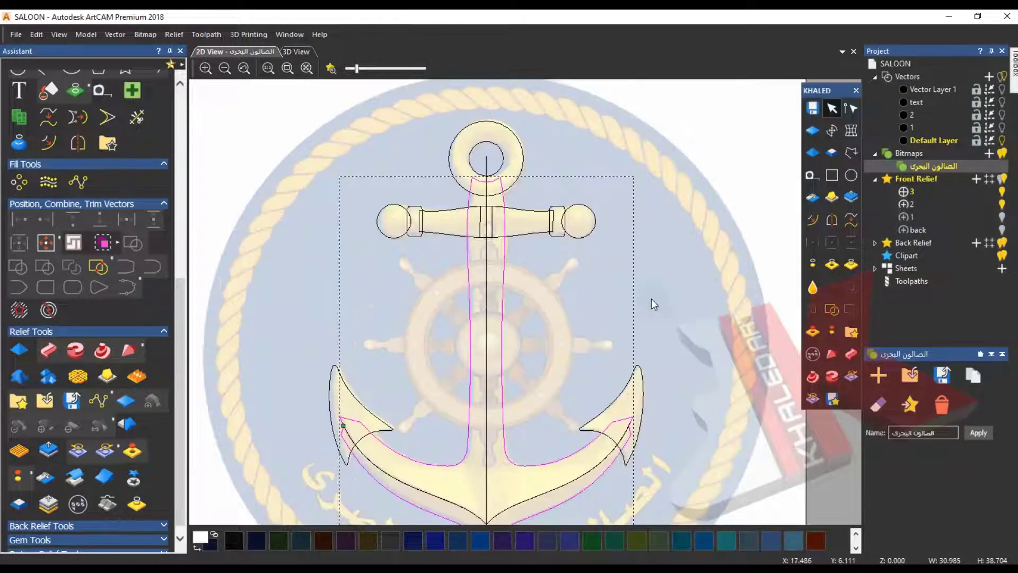
pyautogui.scroll(4, 619, 317)
pyautogui.scroll(-1, 524, 281)
pyautogui.scroll(-3, 525, 281)
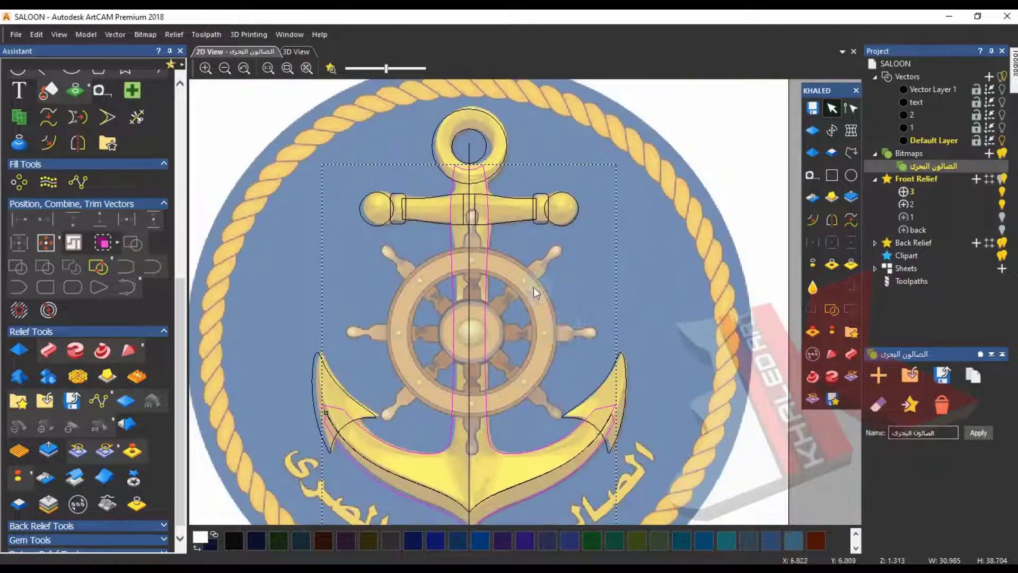
pyautogui.click(295, 52)
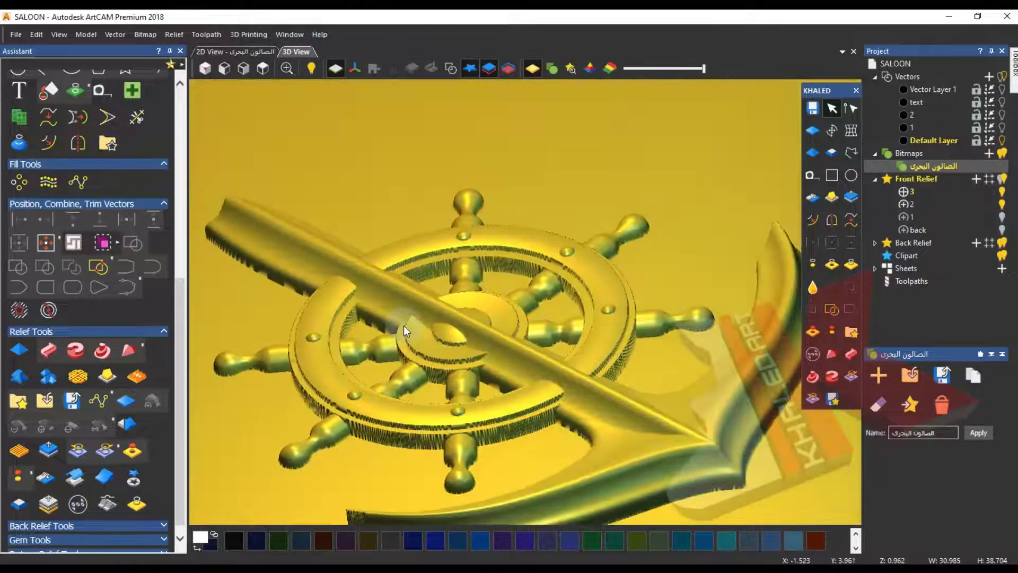
pyautogui.moveTo(403, 331); pyautogui.dragTo(361, 313)
# - Hide the ship's wheel relief layer and make the anchor's relief layer 3 active
pyautogui.click(1002, 204)
pyautogui.click(906, 191)
pyautogui.moveTo(567, 310); pyautogui.dragTo(524, 224)
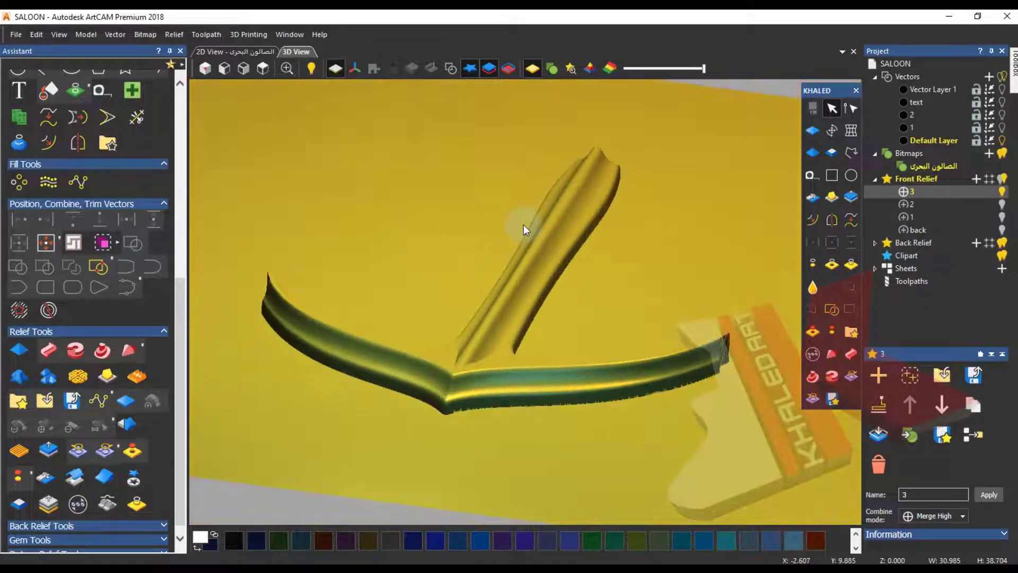
# - Merge the two overlapping halves of the anchor's crossbar into one closed outline in the 2D view
pyautogui.click(263, 52)
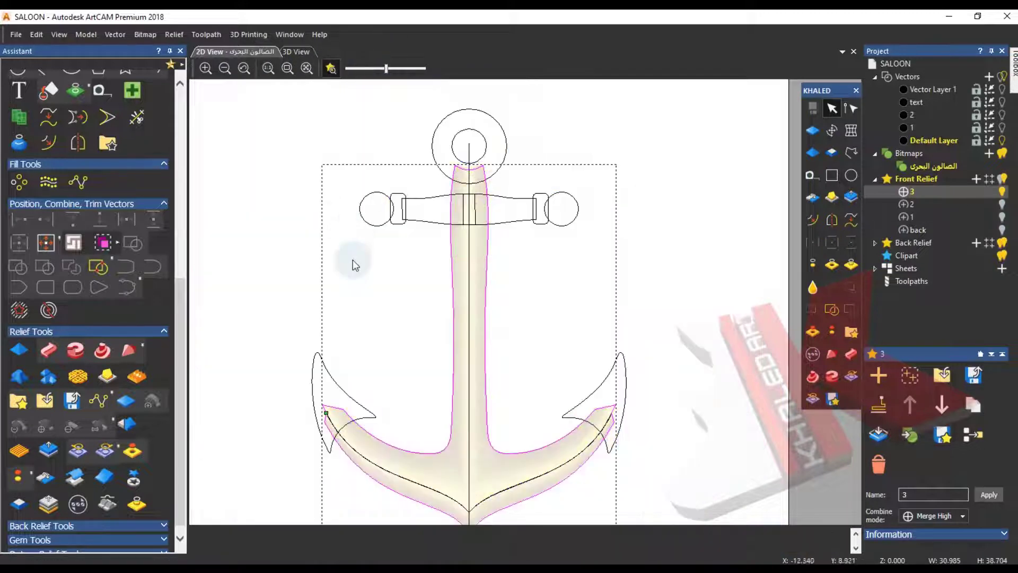
pyautogui.click(365, 285)
pyautogui.click(509, 221)
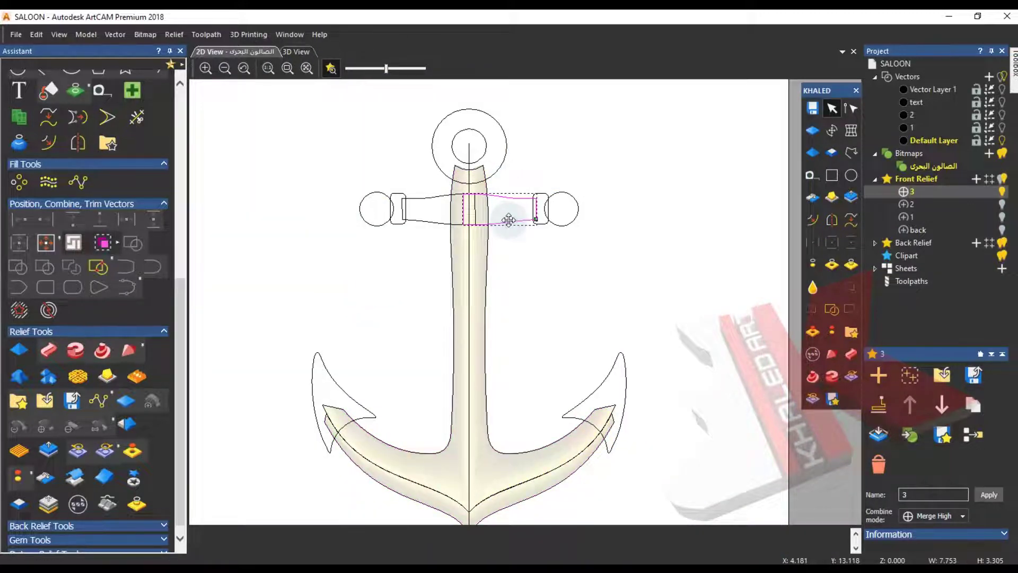
pyautogui.scroll(5, 464, 195)
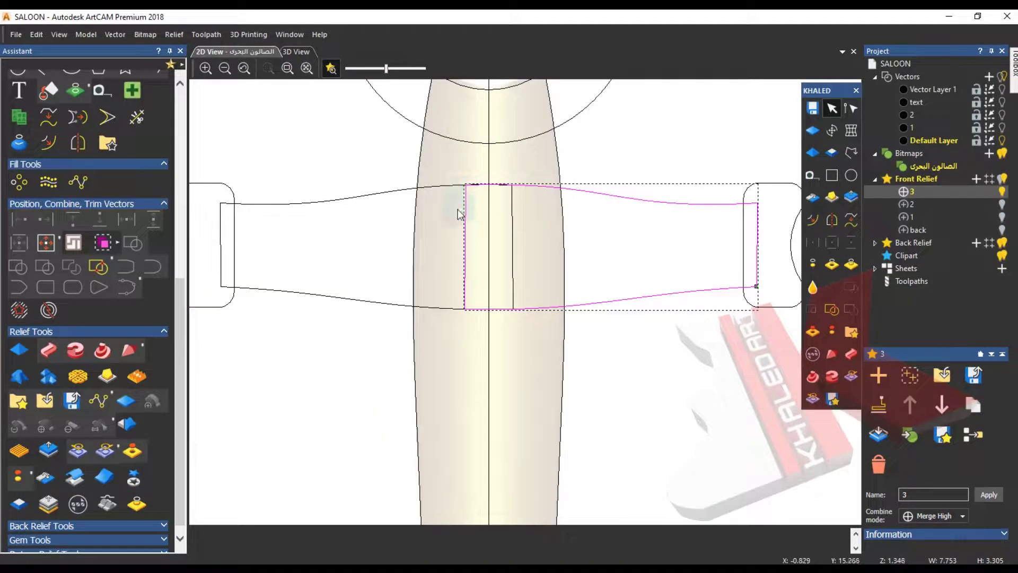
pyautogui.scroll(-3, 460, 214)
pyautogui.moveTo(386, 68); pyautogui.dragTo(369, 68)
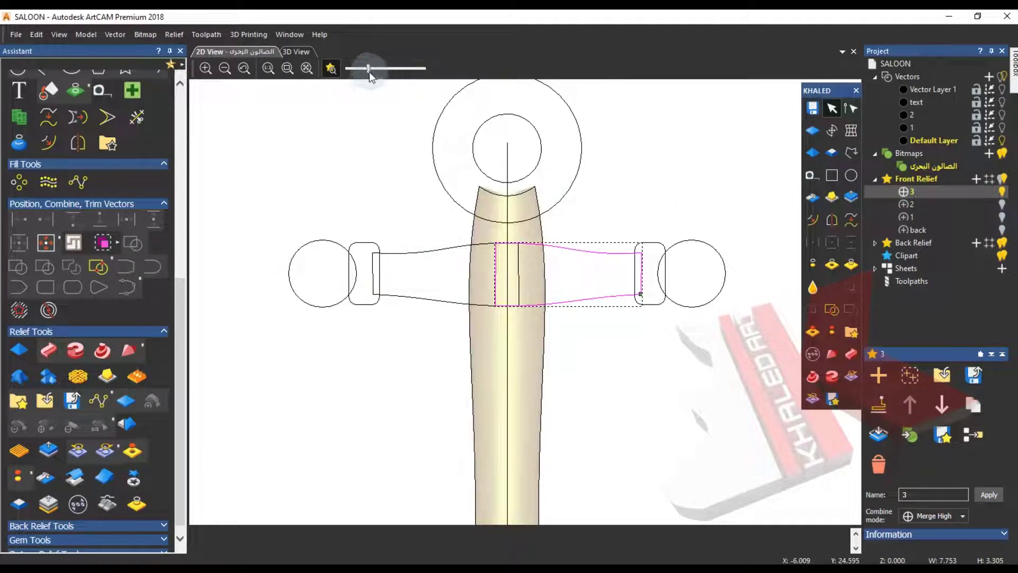
pyautogui.keyDown('shift'); pyautogui.click(451, 303); pyautogui.keyUp('shift')
pyautogui.scroll(5, 63, 397)
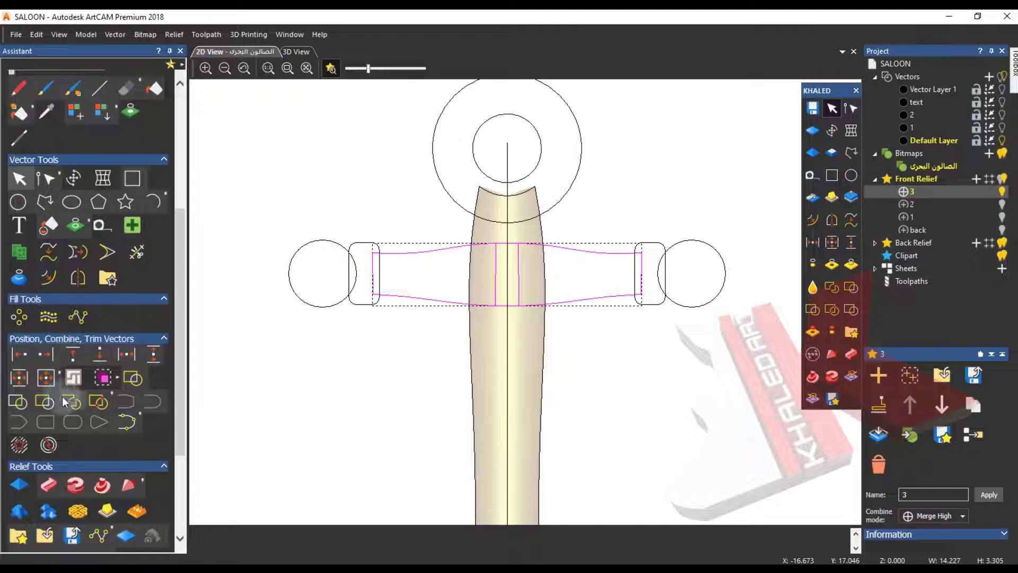
pyautogui.click(131, 379)
pyautogui.scroll(3, 513, 263)
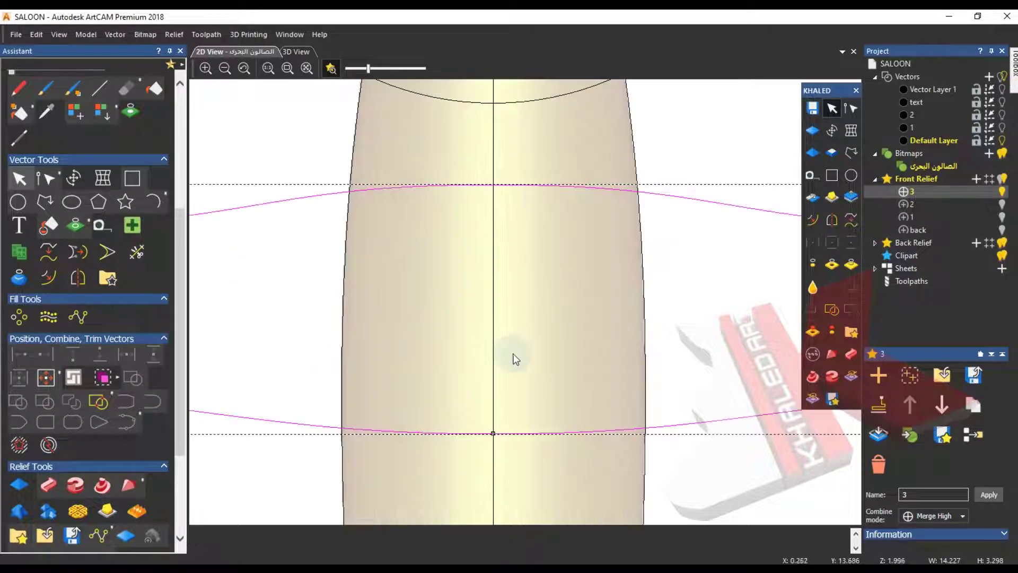
pyautogui.scroll(-3, 511, 346)
# - Display the vectors over the 3D relief and select the merged crossbar outline near the top of the anchor shank
pyautogui.click(299, 52)
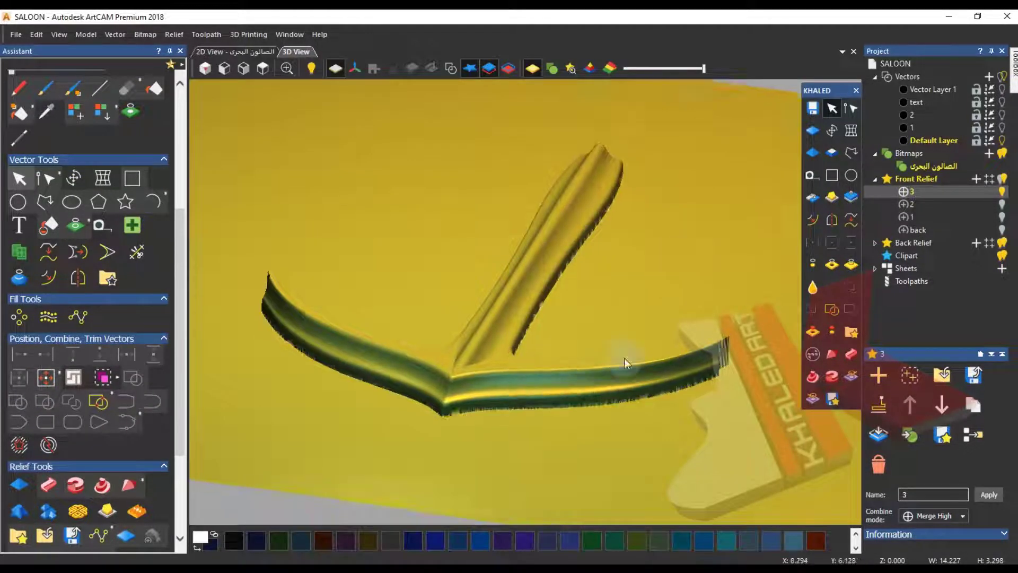
pyautogui.moveTo(673, 266); pyautogui.dragTo(223, 217)
pyautogui.moveTo(460, 293); pyautogui.dragTo(461, 112)
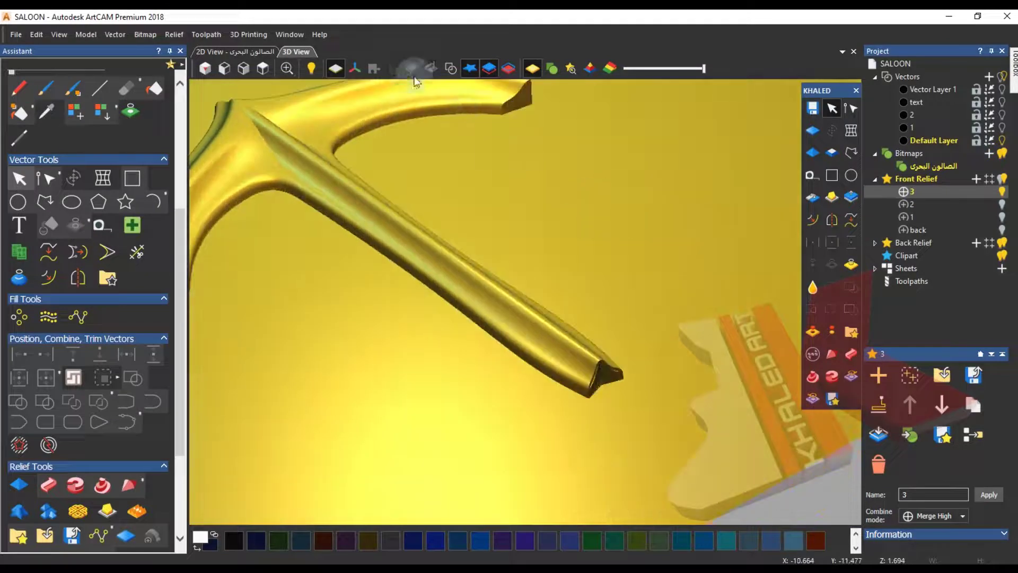
pyautogui.click(451, 70)
pyautogui.click(502, 392)
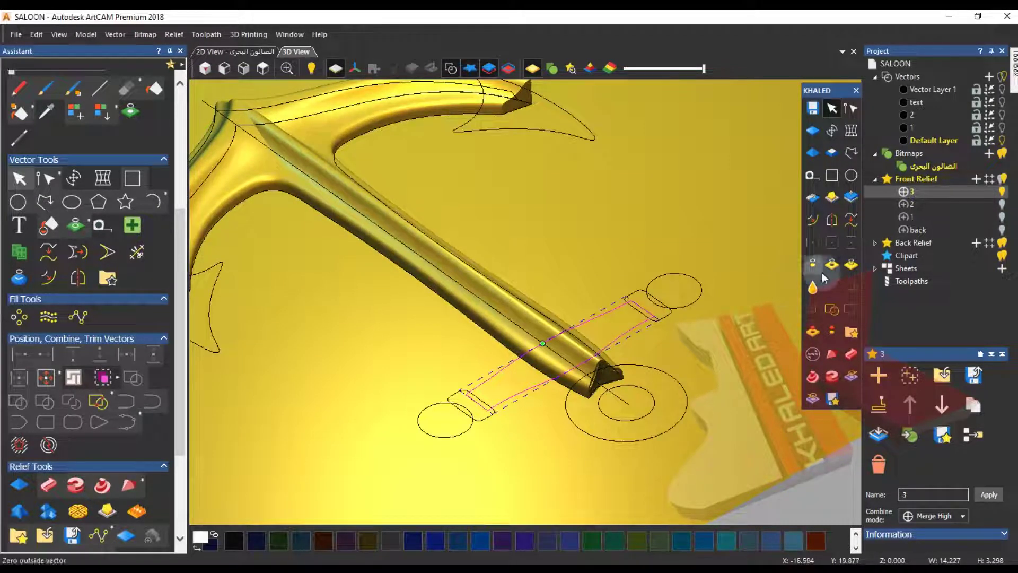
# - Open the Shape Editor for the crossbar outline and add a new active front relief layer named 3
pyautogui.click(813, 153)
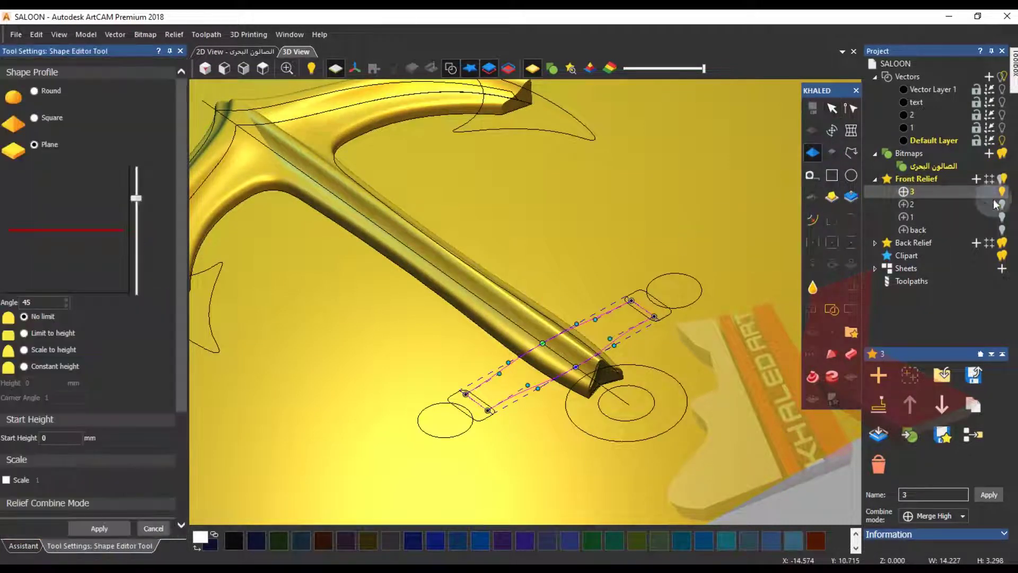
pyautogui.write('3')
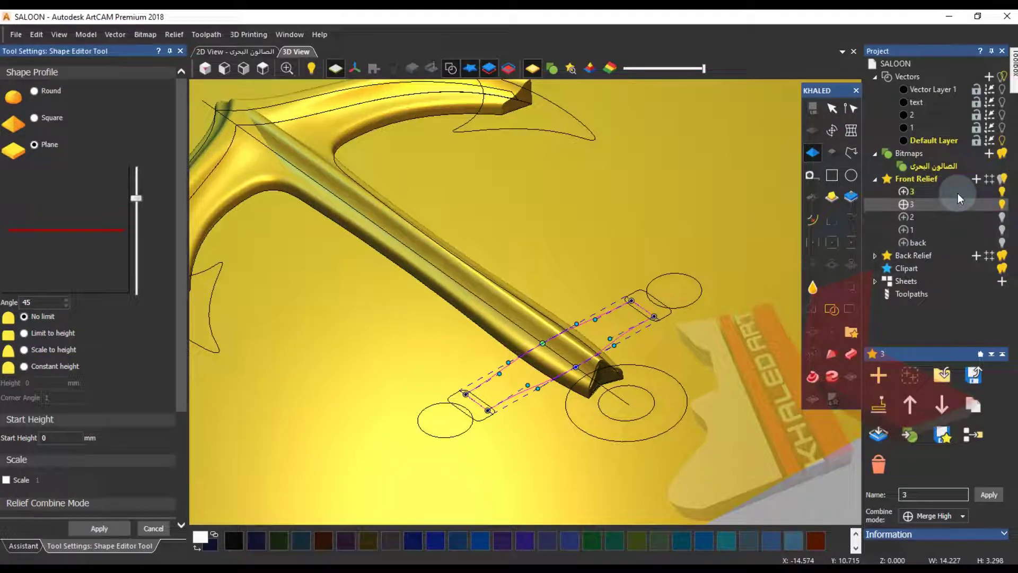
pyautogui.click(958, 193)
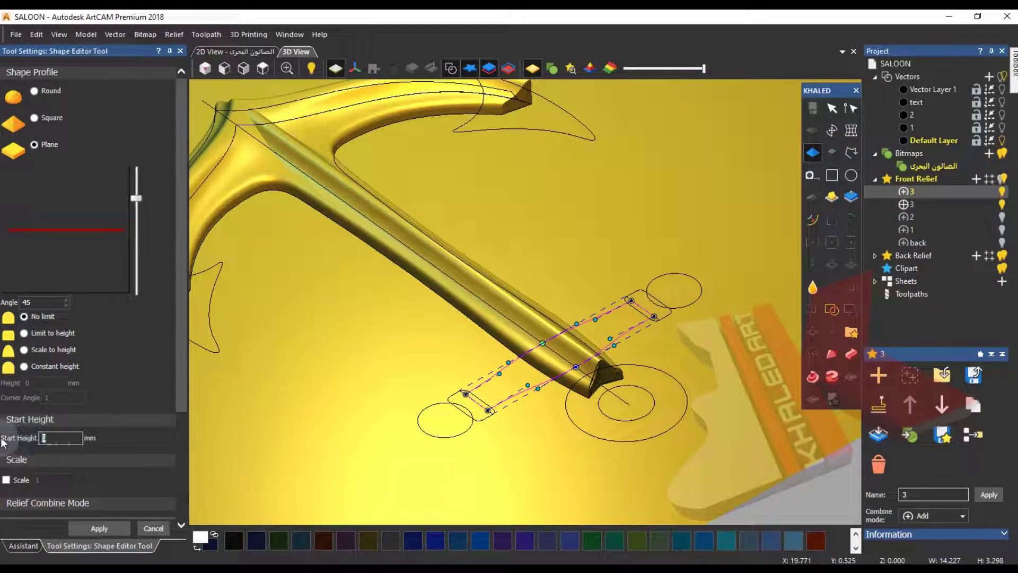
# - Give the crossbar shape a 0.5 mm start height combined by Merge High, and set the new layer's combine mode to Merge High
pyautogui.write('.5')
pyautogui.scroll(-3, 88, 457)
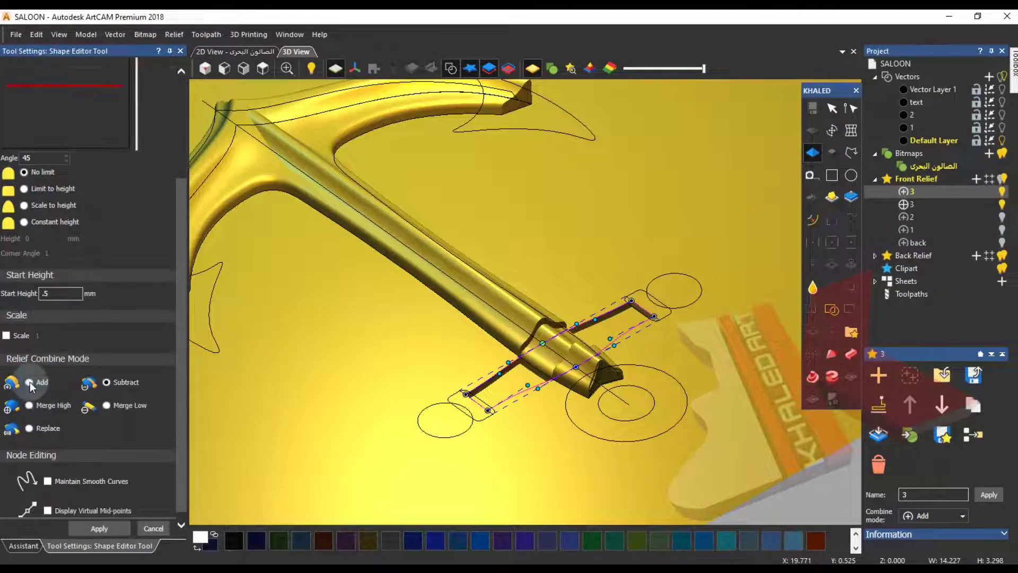
pyautogui.click(29, 405)
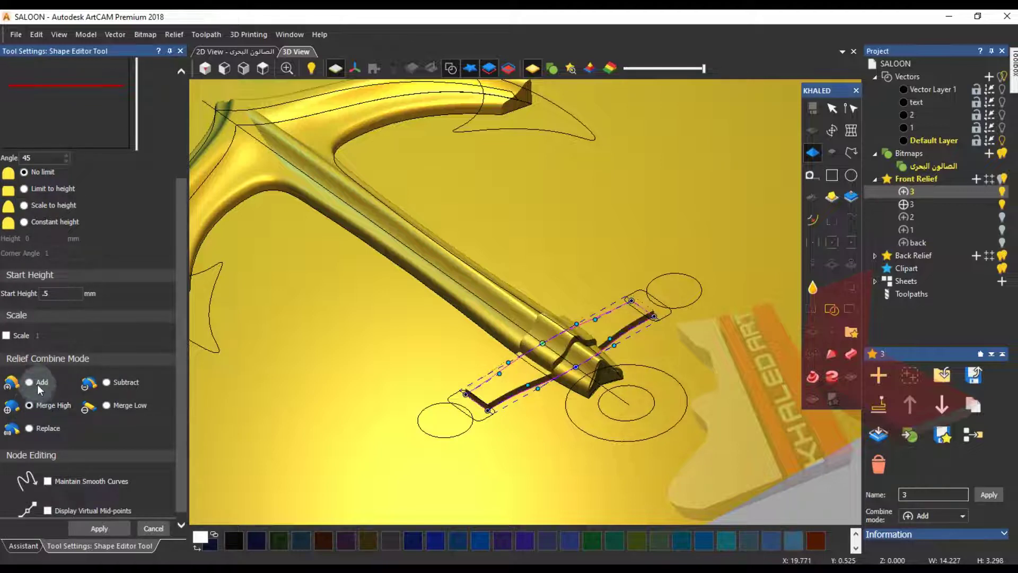
pyautogui.click(942, 517)
pyautogui.click(926, 450)
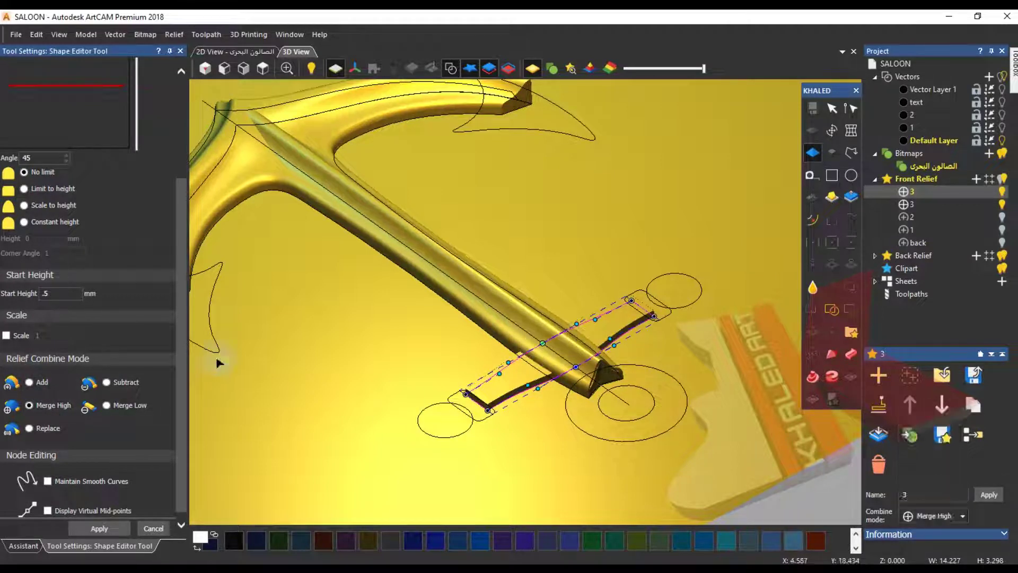
# - Change the crossbar to a round profile with a 55 degree angle and a 0.7 mm start height
pyautogui.scroll(2, 167, 212)
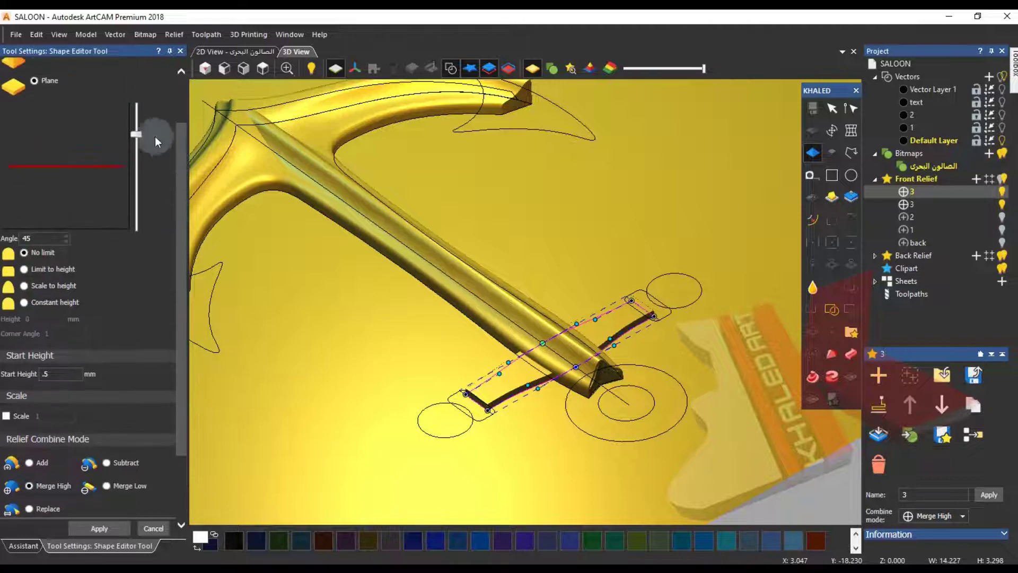
pyautogui.scroll(2, 53, 174)
pyautogui.click(34, 90)
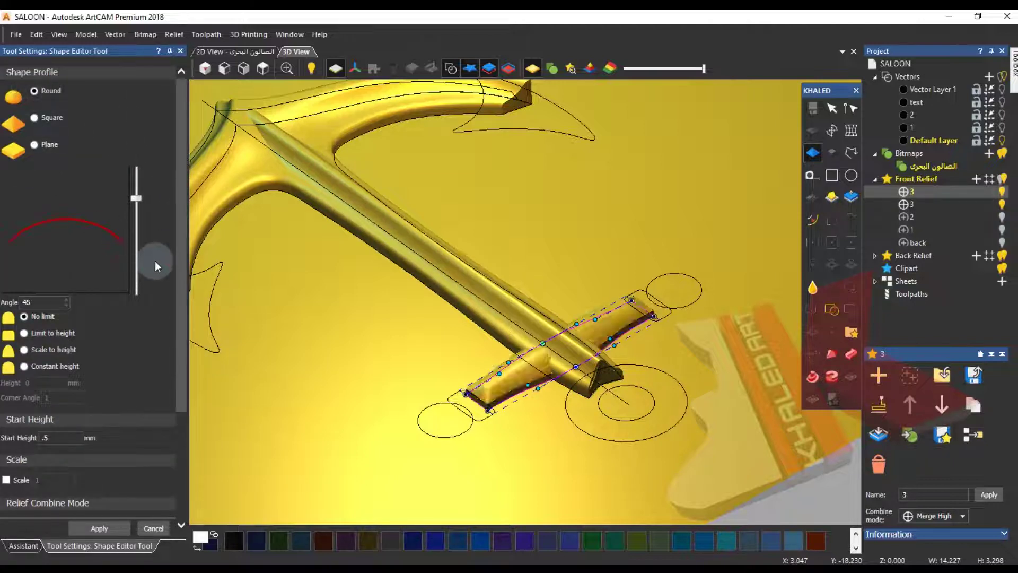
pyautogui.moveTo(138, 177); pyautogui.dragTo(137, 189)
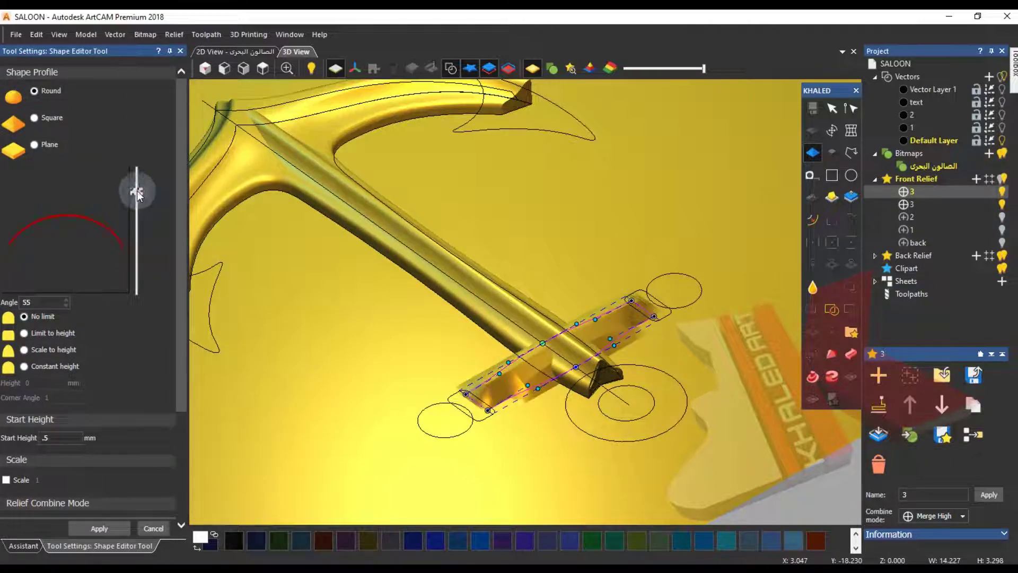
pyautogui.click(61, 437)
pyautogui.press('BackSpace')
pyautogui.write('7')
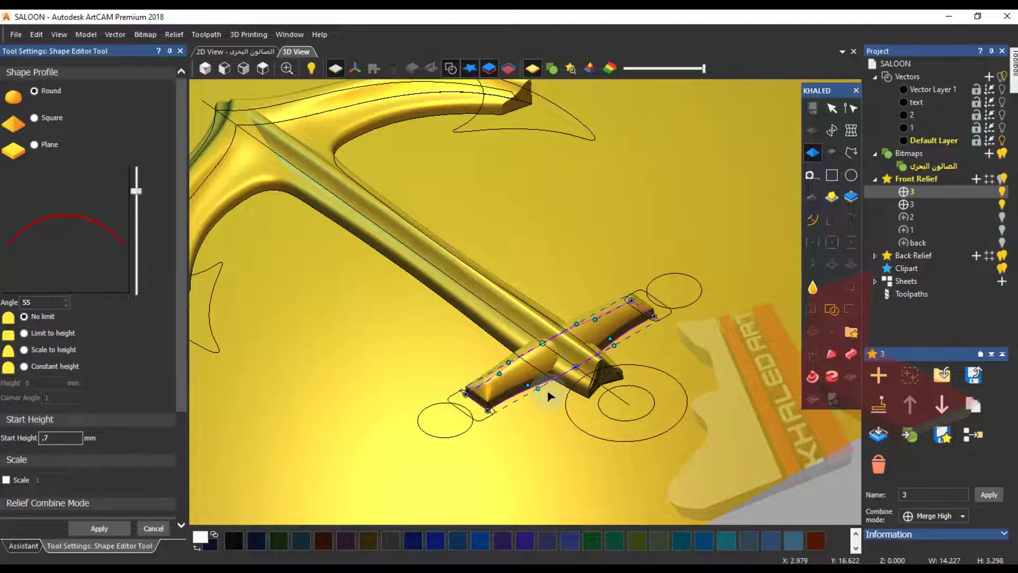
# - Examine the crossbar relief up close and compare its outlines with the reference bitmap in the 2D view
pyautogui.scroll(4, 546, 364)
pyautogui.moveTo(545, 364); pyautogui.dragTo(393, 297)
pyautogui.click(250, 53)
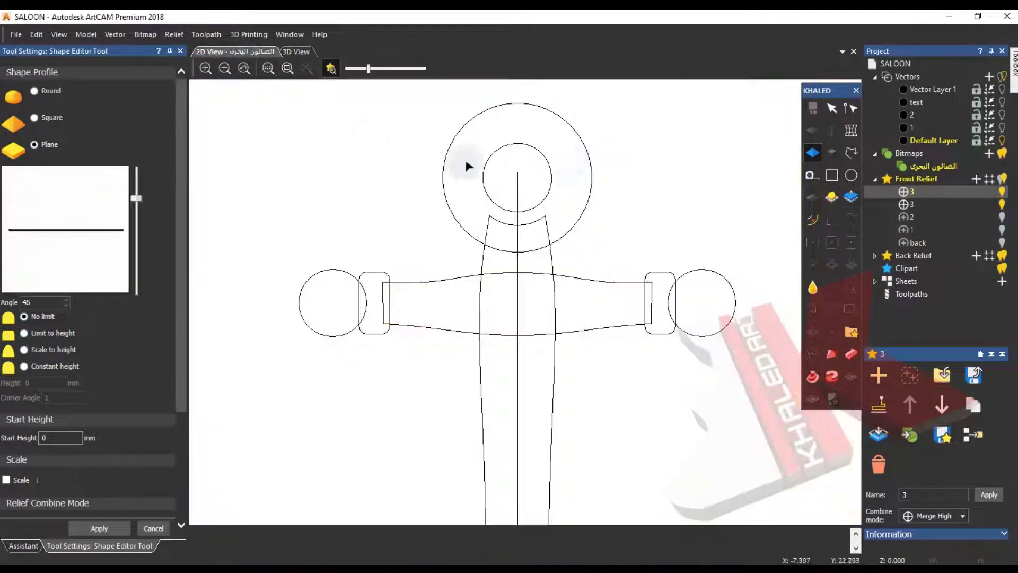
pyautogui.click(924, 167)
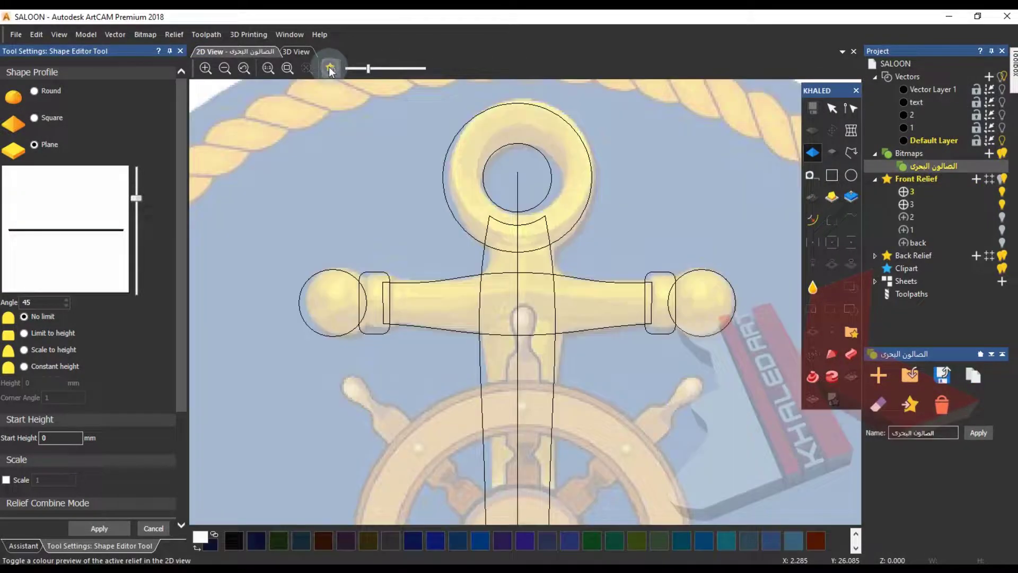
# - Give the anchor's crossbar outline a round relief at 86° with a 0.7 mm start height
pyautogui.click(1004, 77)
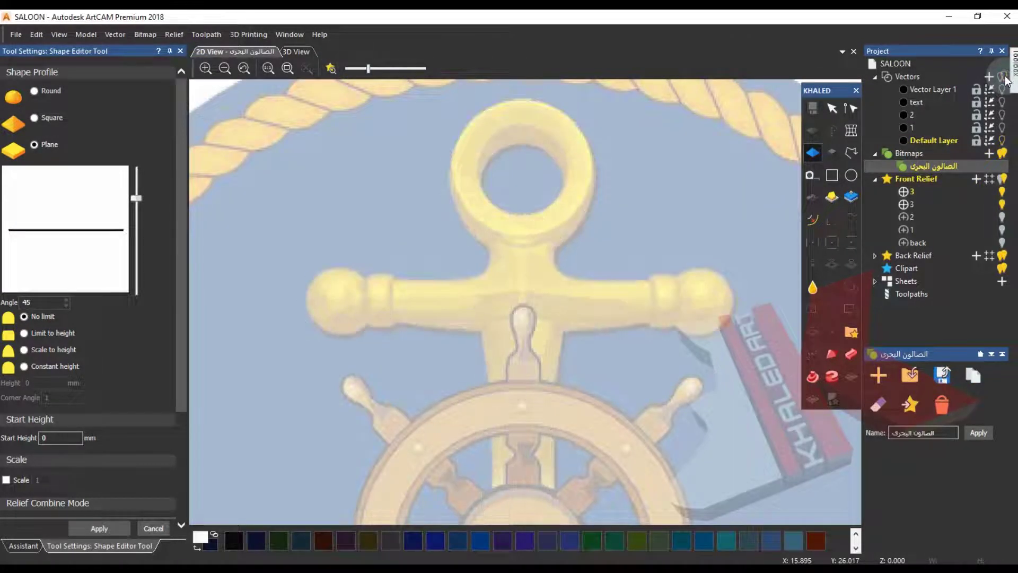
pyautogui.click(1004, 78)
pyautogui.click(296, 51)
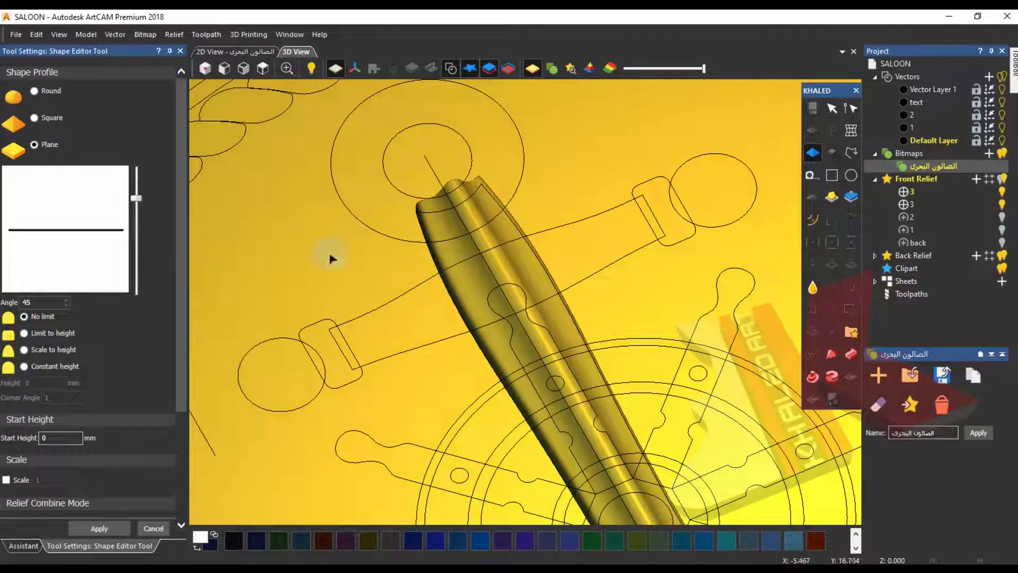
pyautogui.press('Escape')
pyautogui.click(418, 283)
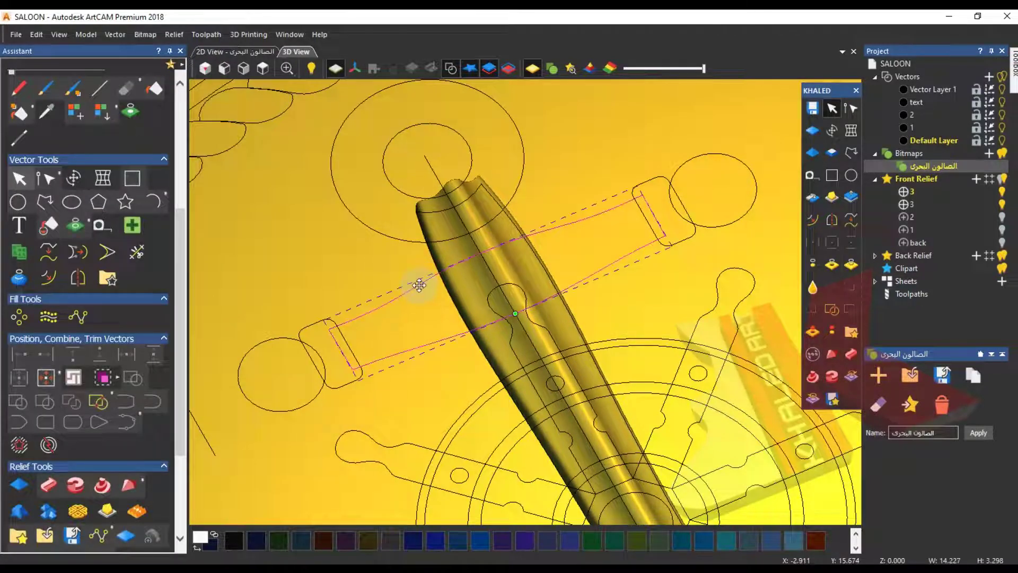
pyautogui.click(812, 152)
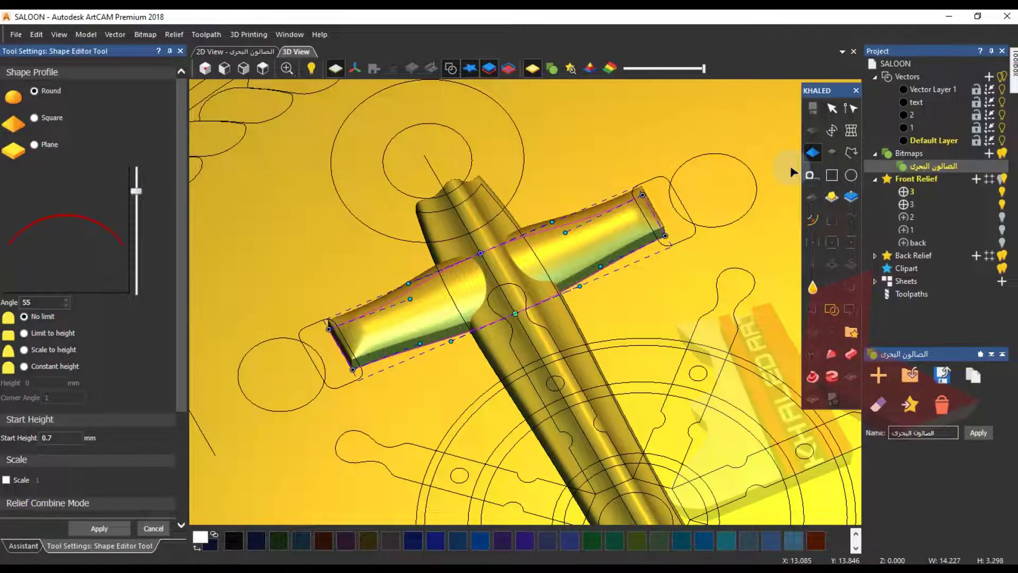
pyautogui.moveTo(380, 352); pyautogui.dragTo(450, 164)
pyautogui.moveTo(132, 174); pyautogui.dragTo(134, 211)
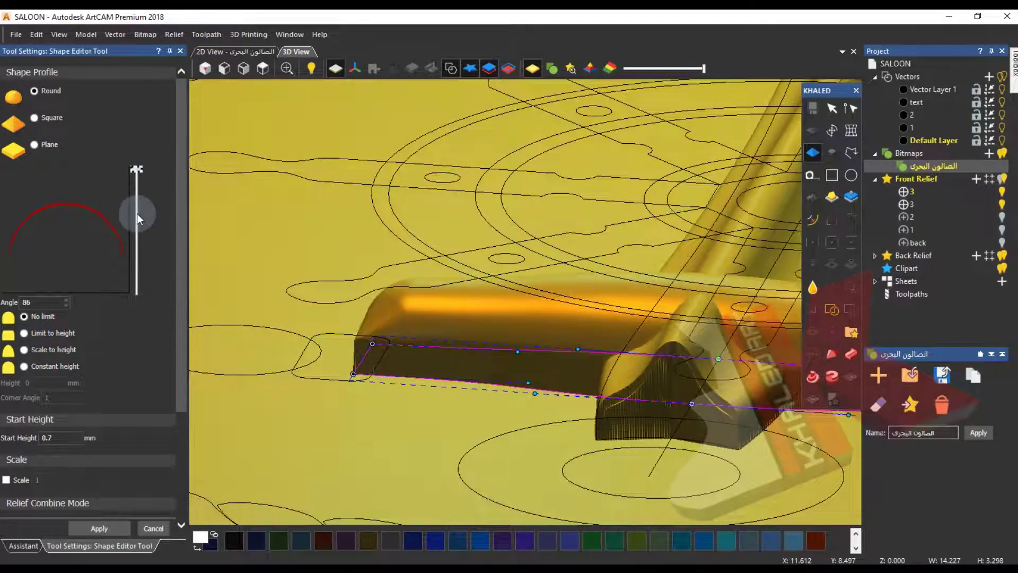
pyautogui.moveTo(298, 287); pyautogui.dragTo(583, 390)
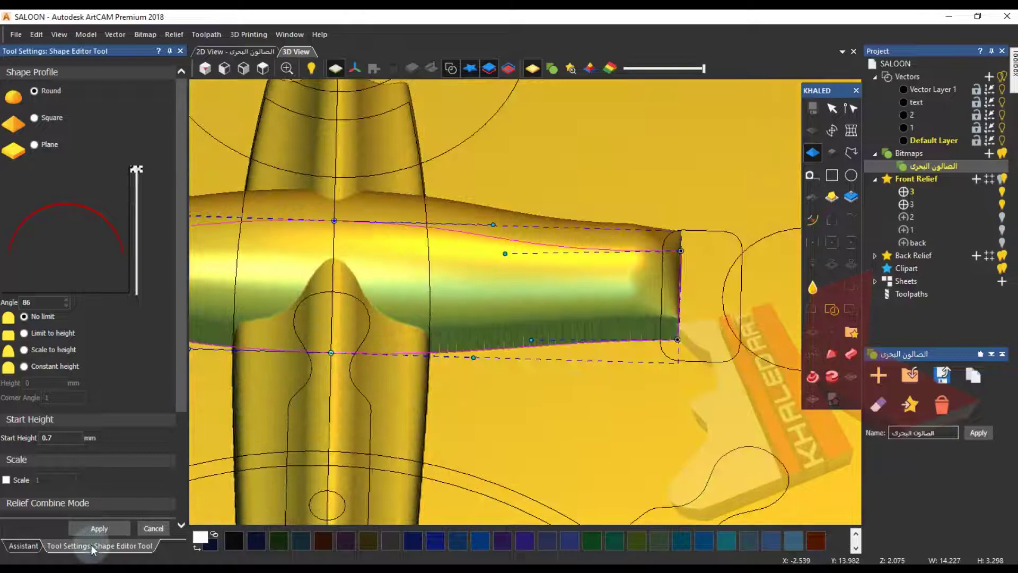
pyautogui.click(150, 529)
# - Give both collar shapes at the crossbar's ends a round relief at 88° with a 0.7 mm start height
pyautogui.moveTo(403, 461); pyautogui.dragTo(509, 261)
pyautogui.moveTo(428, 318); pyautogui.dragTo(268, 350)
pyautogui.click(267, 347)
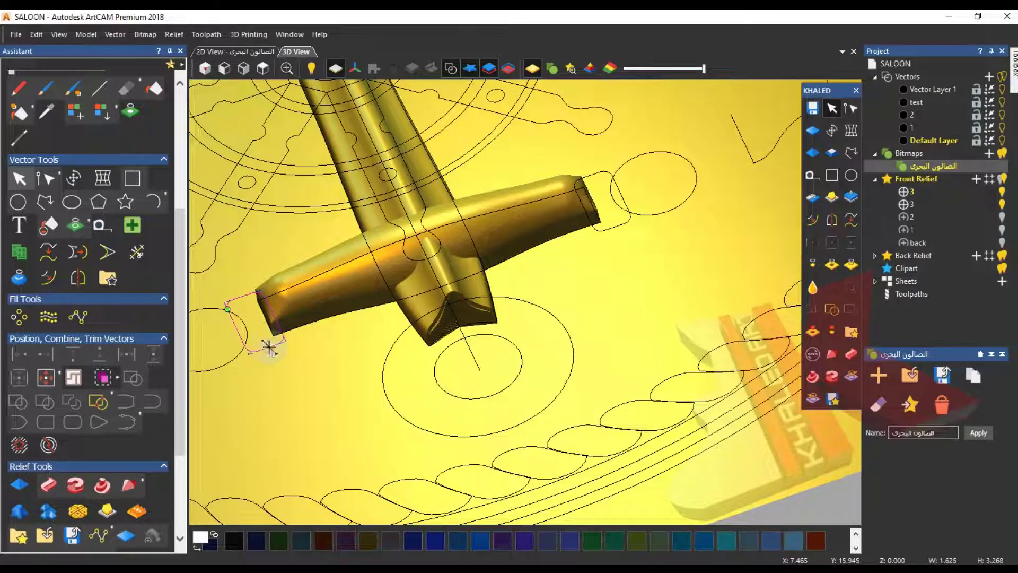
pyautogui.click(811, 151)
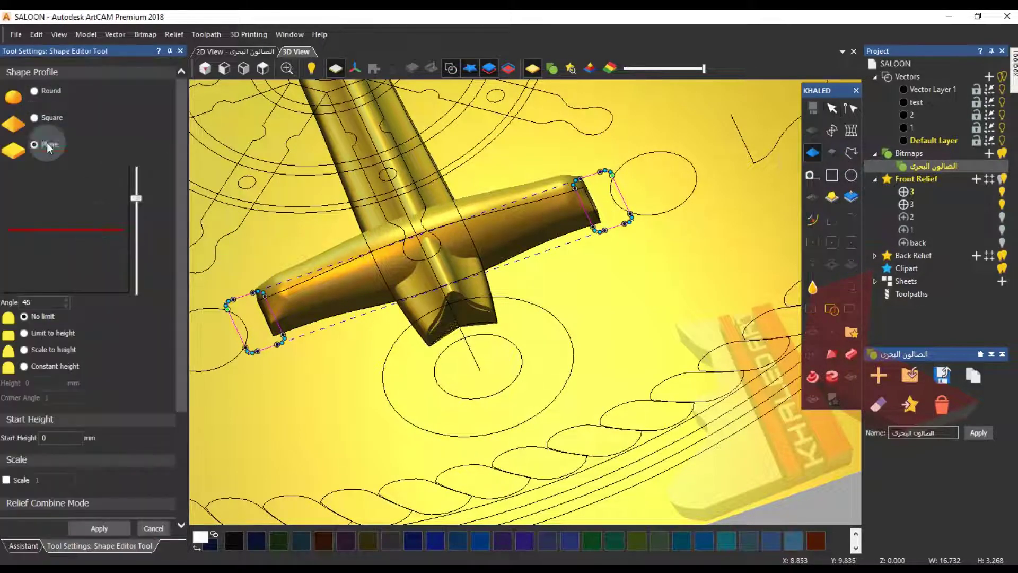
pyautogui.write('.7')
pyautogui.press('Return')
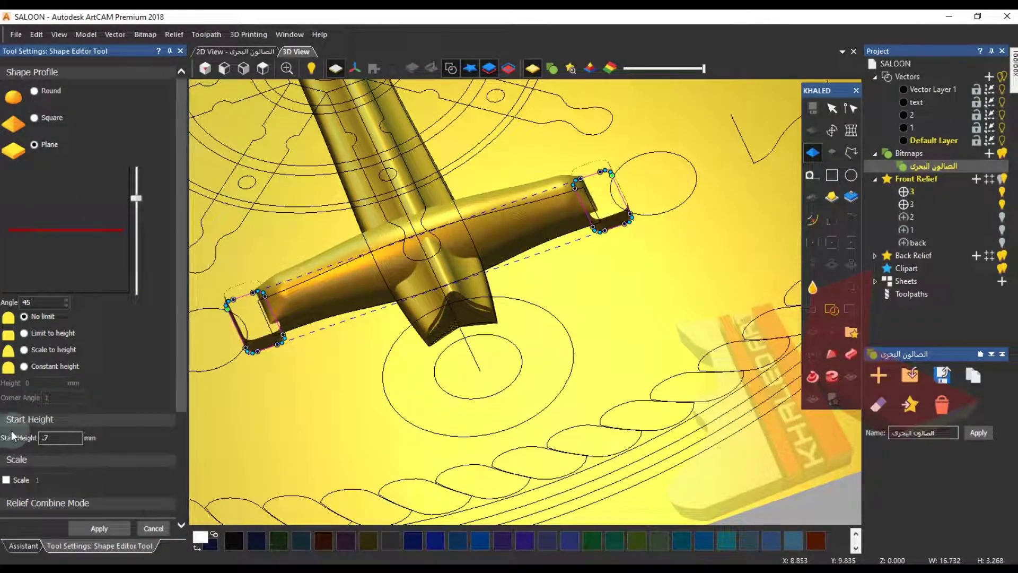
pyautogui.click(34, 91)
pyautogui.moveTo(136, 198); pyautogui.dragTo(136, 167)
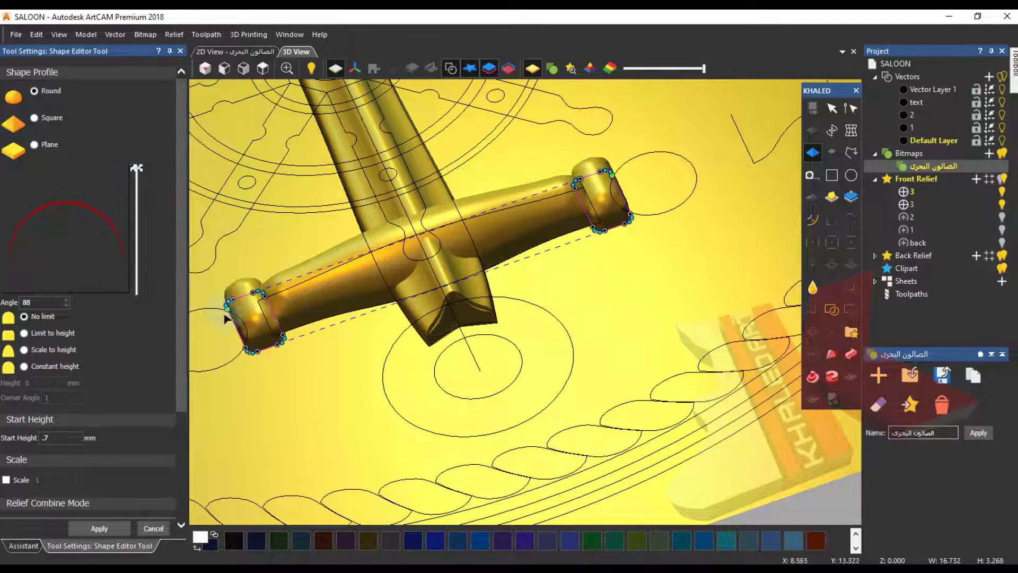
pyautogui.scroll(-3, 417, 251)
pyautogui.moveTo(417, 251); pyautogui.dragTo(594, 281, button='middle')
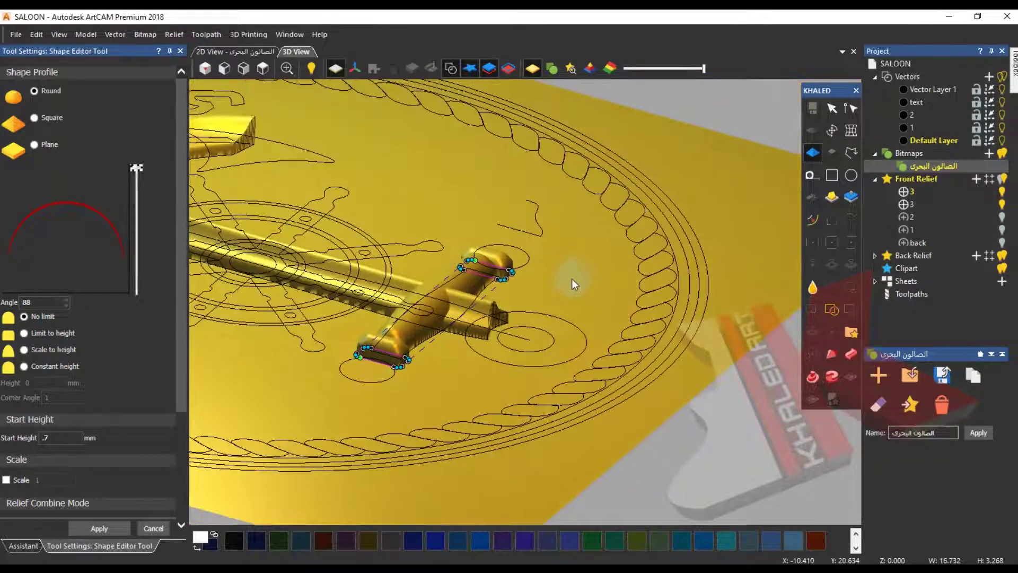
# - Preview the relief in 2D, select both collar shapes and undo their round relief
pyautogui.click(254, 53)
pyautogui.click(332, 68)
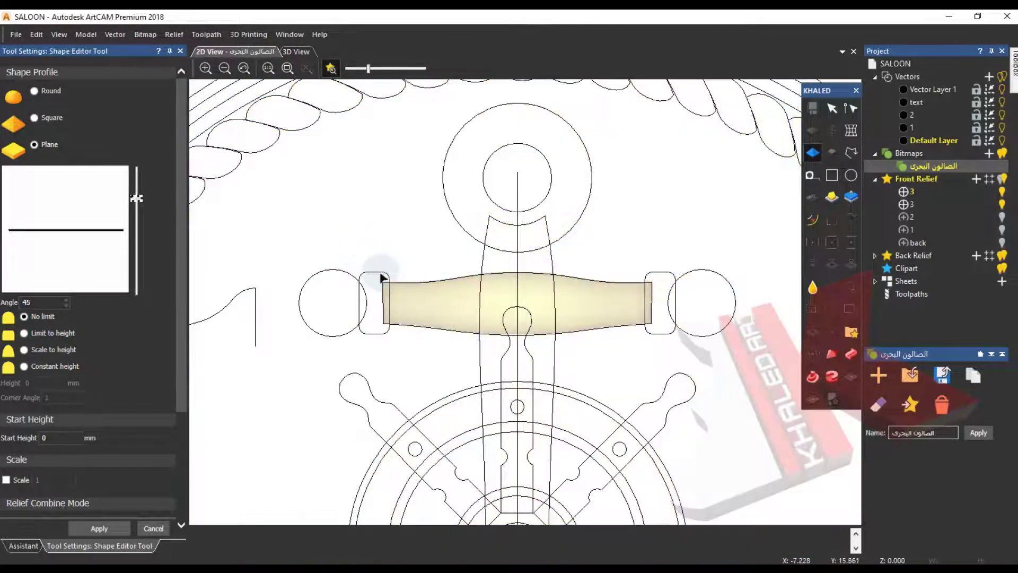
pyautogui.click(376, 289)
pyautogui.keyDown('shift'); pyautogui.click(652, 274); pyautogui.keyUp('shift')
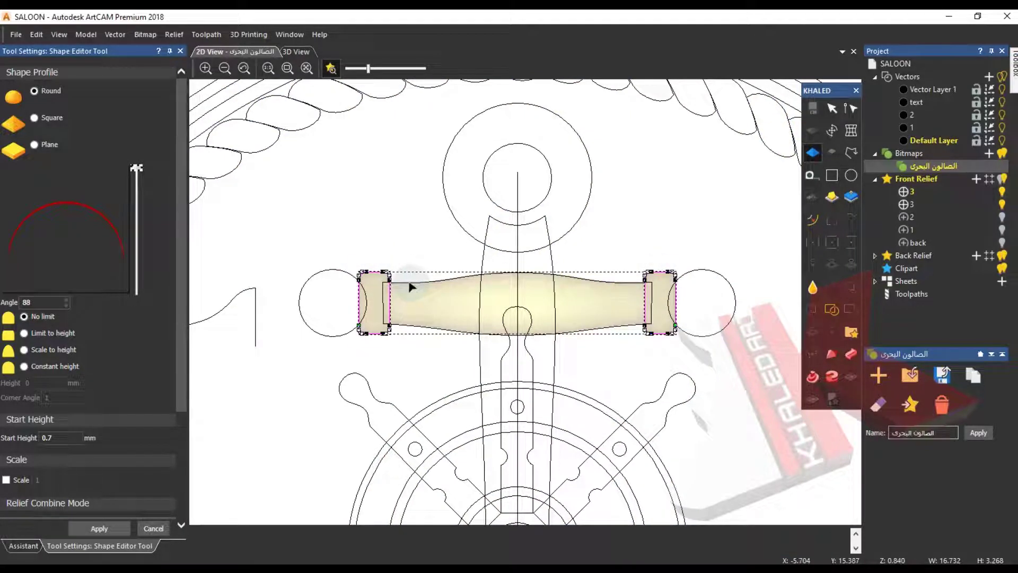
pyautogui.scroll(4, 410, 287)
pyautogui.scroll(-2, 394, 310)
pyautogui.moveTo(500, 359); pyautogui.dragTo(371, 352, button='middle')
pyautogui.click(312, 341)
pyautogui.hotkey('ctrl', 'z')
pyautogui.click(156, 520)
# - Try to widen the left collar shape towards the crossbar
pyautogui.click(350, 317)
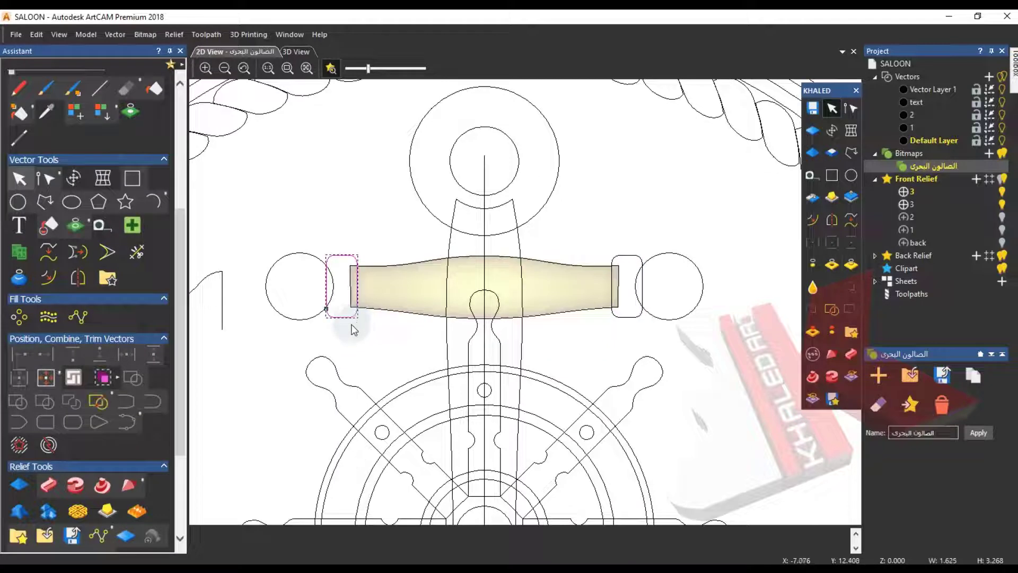
pyautogui.scroll(2, 354, 286)
pyautogui.click(85, 374)
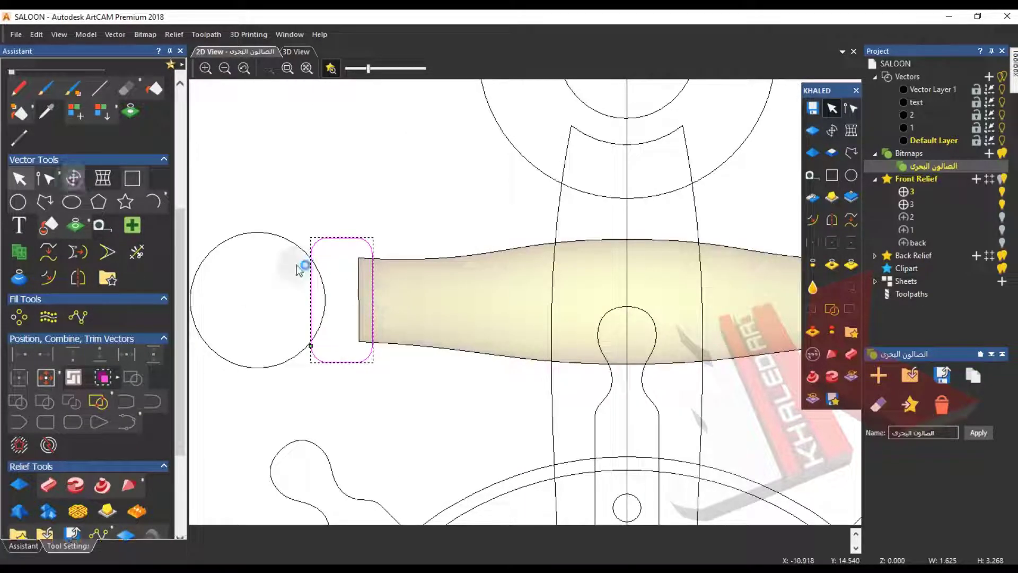
pyautogui.moveTo(372, 299); pyautogui.dragTo(401, 305)
pyautogui.click(422, 356)
pyautogui.scroll(-2, 422, 357)
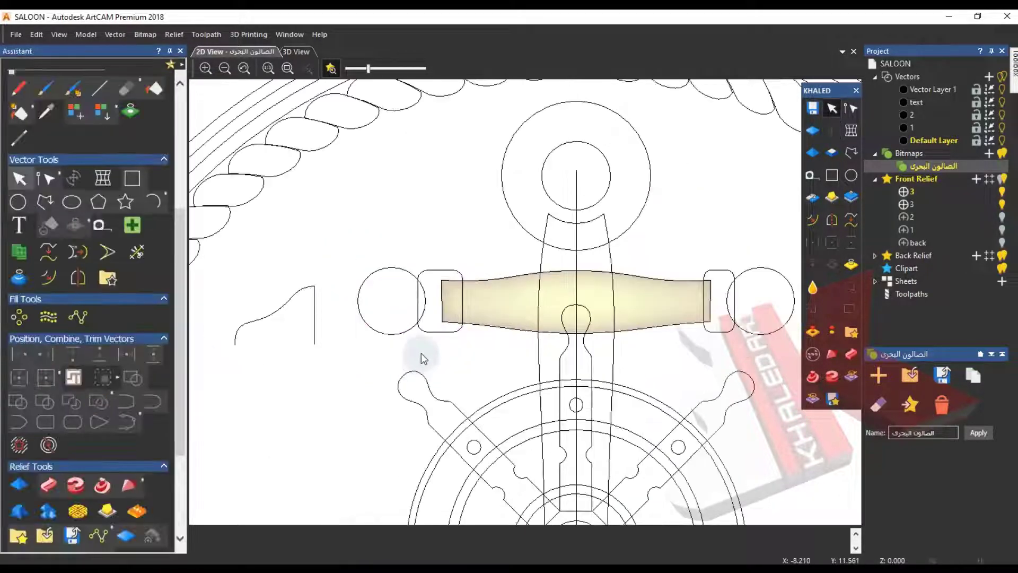
pyautogui.click(448, 334)
# - Activate the upper of the two front relief layers named 3 and clear the crossbar relief from it
pyautogui.click(472, 330)
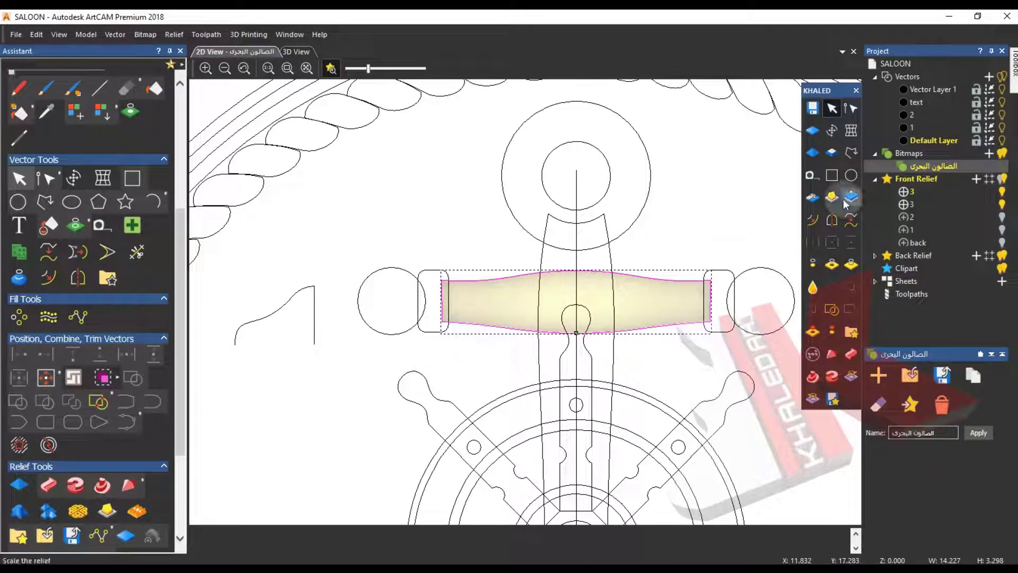
pyautogui.click(940, 191)
pyautogui.click(970, 205)
pyautogui.click(950, 192)
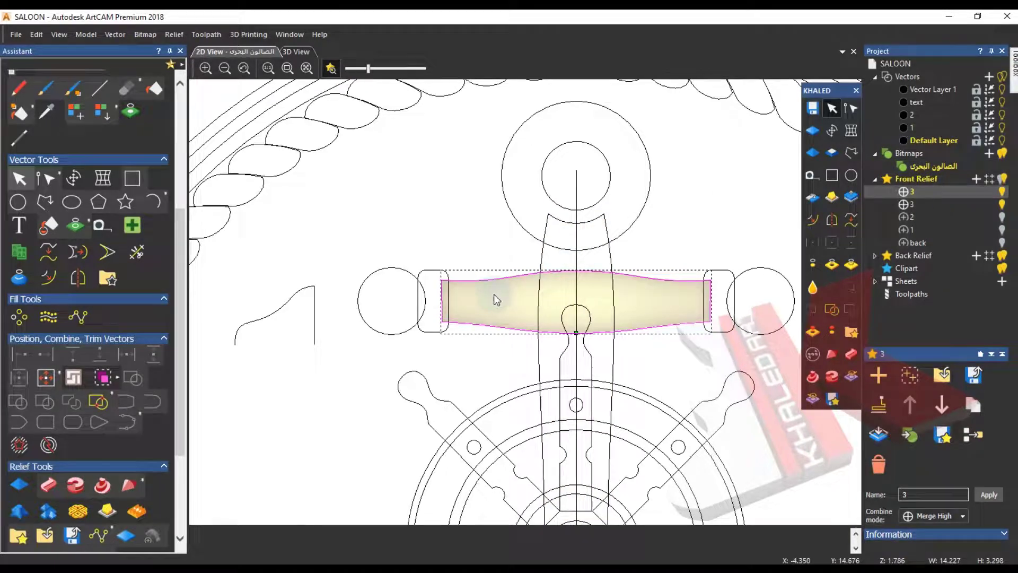
pyautogui.click(295, 51)
pyautogui.scroll(3, 391, 335)
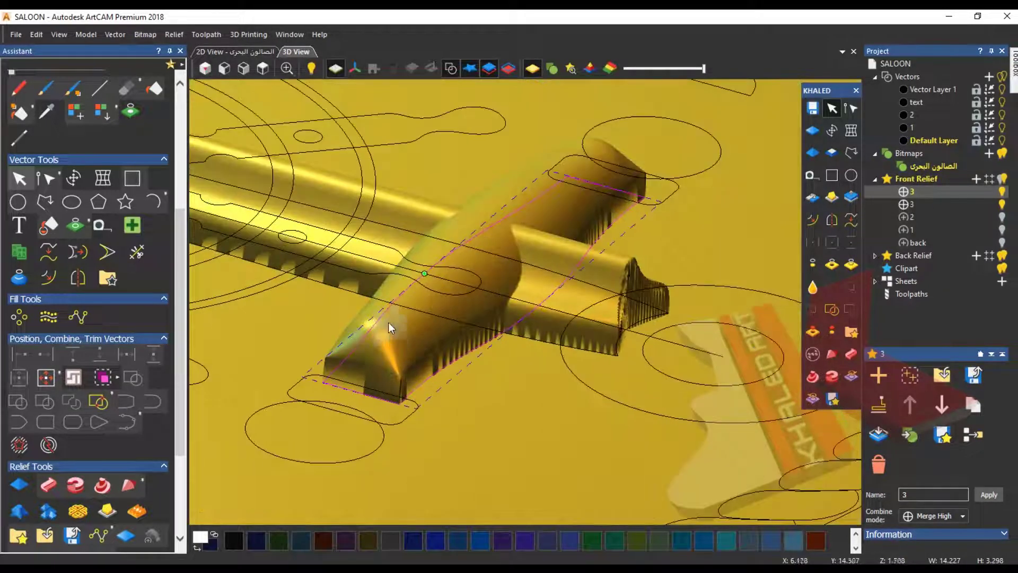
pyautogui.click(813, 130)
# - Hide all vector layers except Default Layer so only the anchor outlines remain in the 2D drawing
pyautogui.click(241, 52)
pyautogui.click(472, 356)
pyautogui.click(500, 326)
pyautogui.click(654, 362)
pyautogui.moveTo(654, 362); pyautogui.dragTo(568, 314, button='middle')
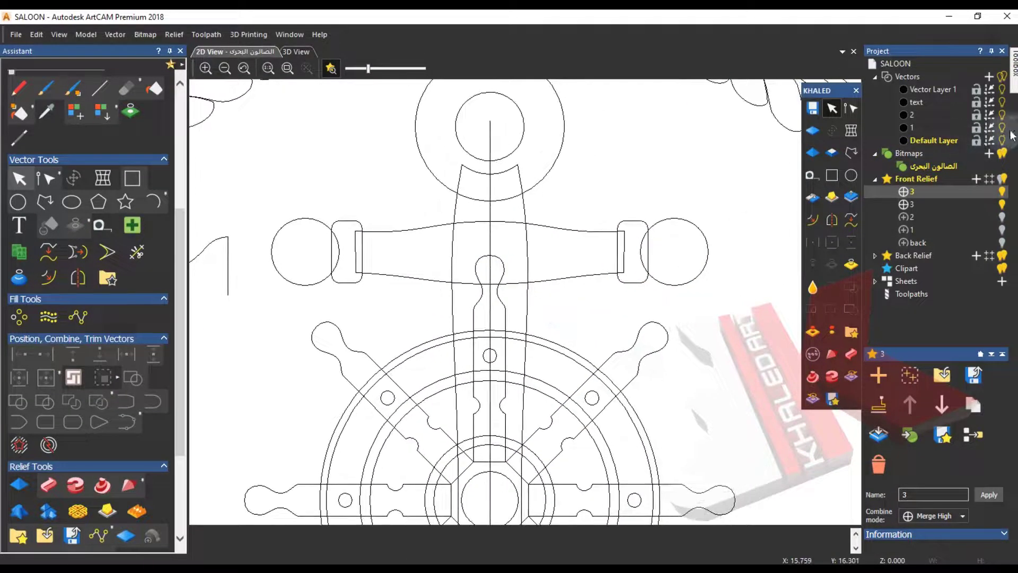
pyautogui.click(1002, 90)
pyautogui.click(1002, 139)
# - Stretch the crossbar outline to both collars' outer edges, about 16.67 mm wide, and align it with the vertical centre line
pyautogui.click(578, 278)
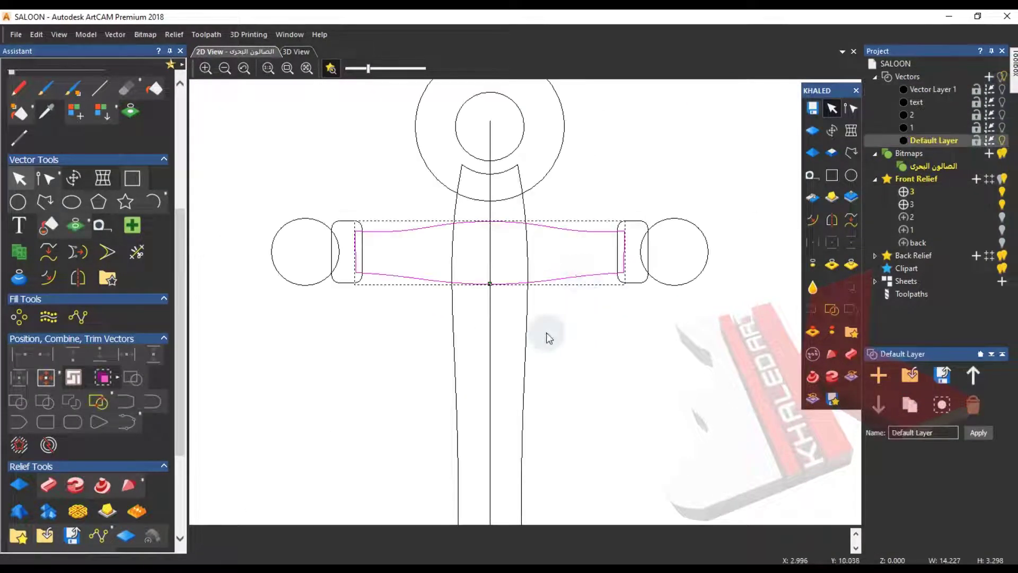
pyautogui.click(73, 178)
pyautogui.moveTo(357, 252); pyautogui.dragTo(333, 254)
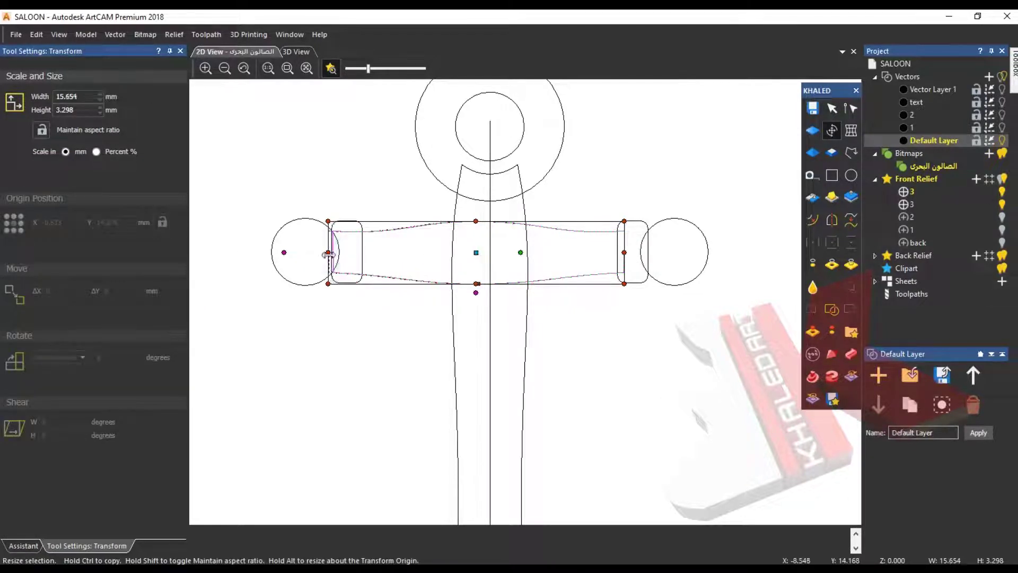
pyautogui.moveTo(624, 252); pyautogui.dragTo(647, 253)
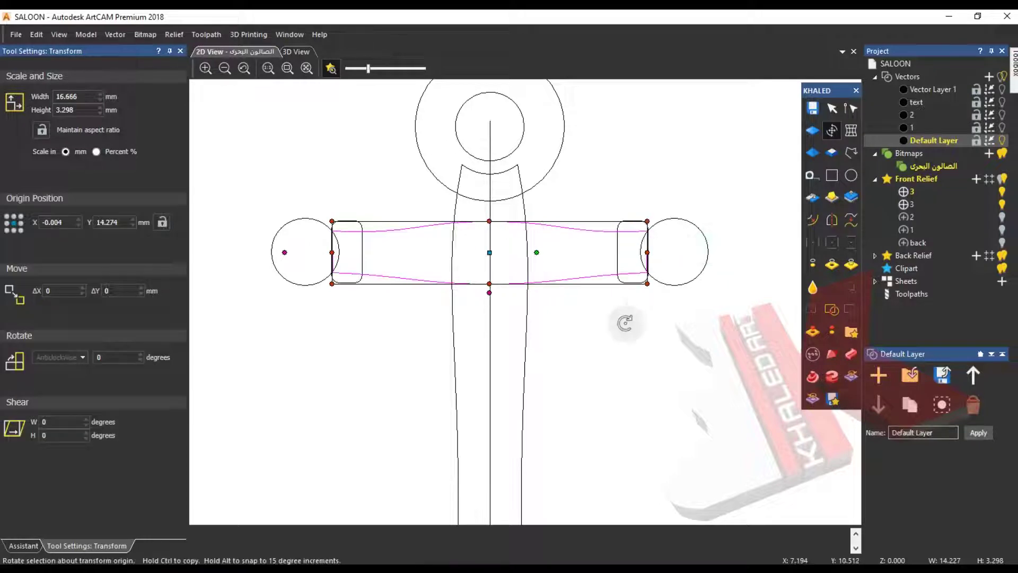
pyautogui.press('Escape')
pyautogui.keyDown('shift'); pyautogui.click(491, 302); pyautogui.keyUp('shift')
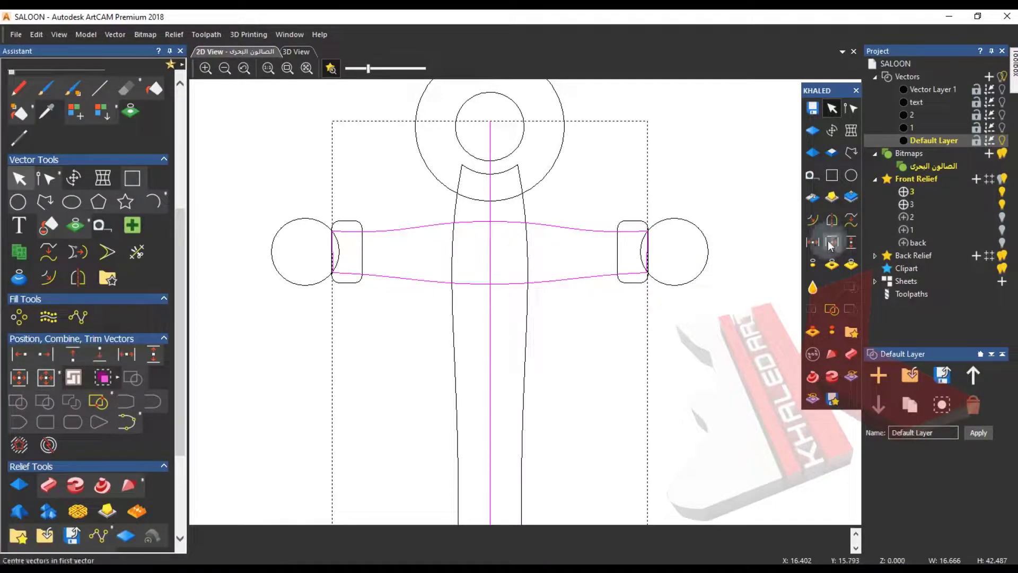
# - Give the widened crossbar outline a round relief at 54° with a 0.7 mm start height
pyautogui.click(296, 51)
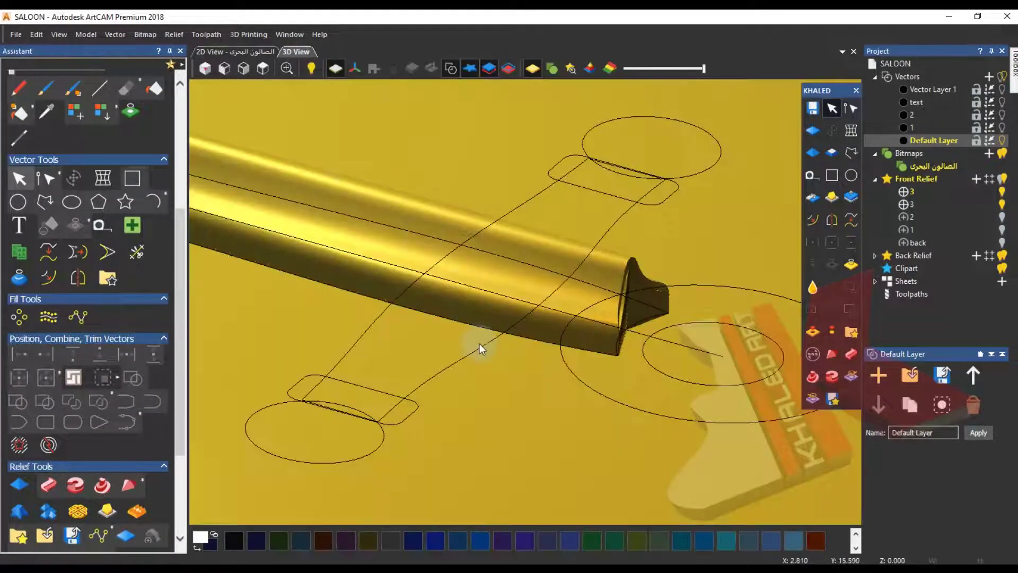
pyautogui.click(812, 153)
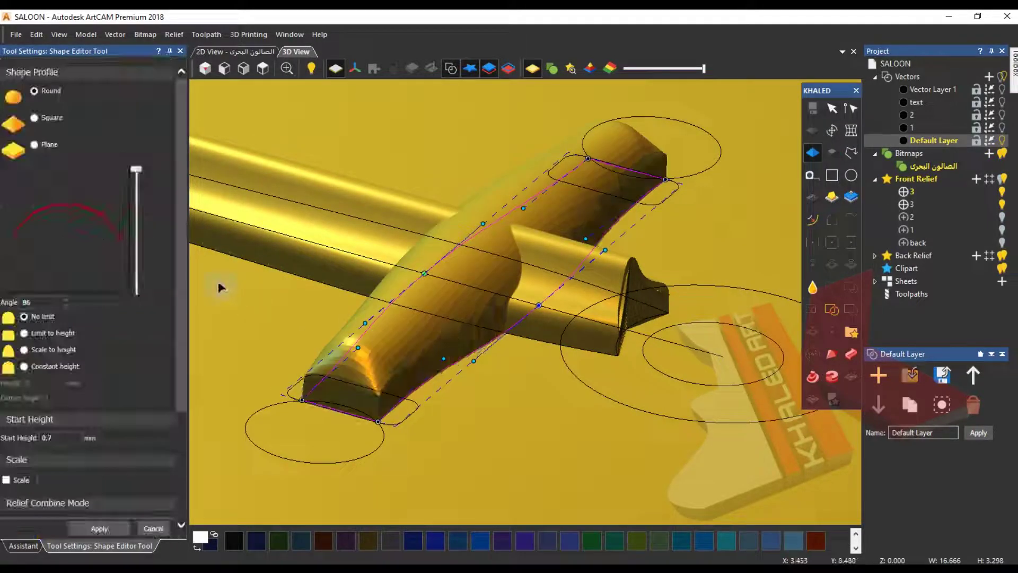
pyautogui.moveTo(138, 180)
pyautogui.mouseDown()
pyautogui.moveTo(138, 171)
pyautogui.moveTo(136, 202)
pyautogui.moveTo(136, 192)
pyautogui.mouseUp()
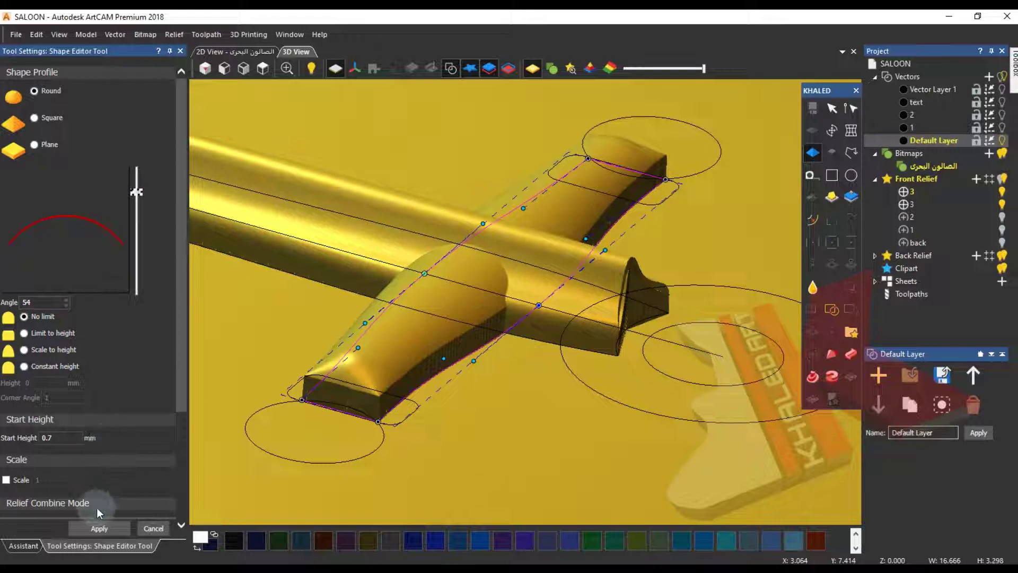
pyautogui.click(138, 530)
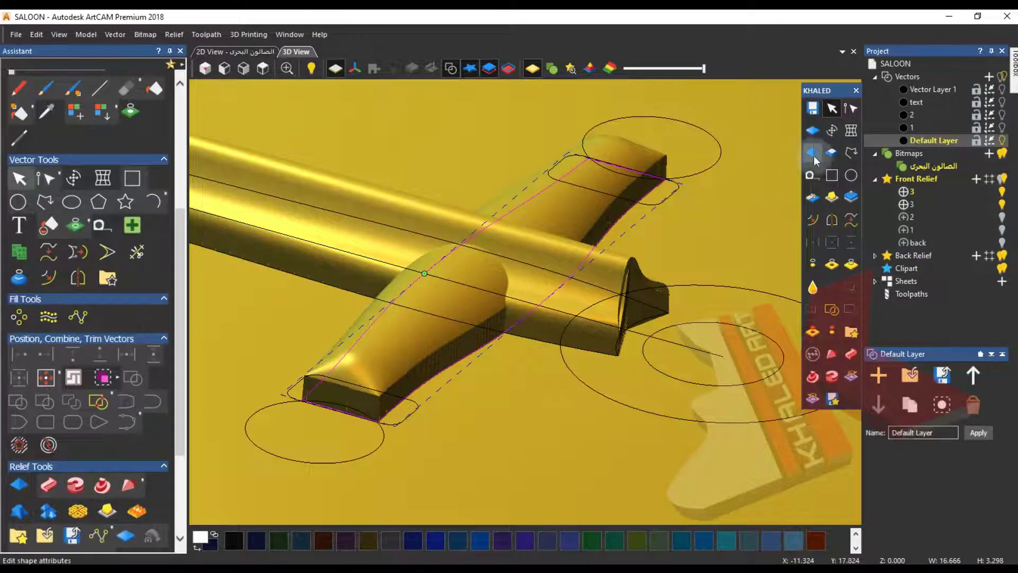
# - Add a square profile at 17° with a 0.7 mm start height on top of the crossbar relief
pyautogui.click(52, 235)
pyautogui.click(50, 145)
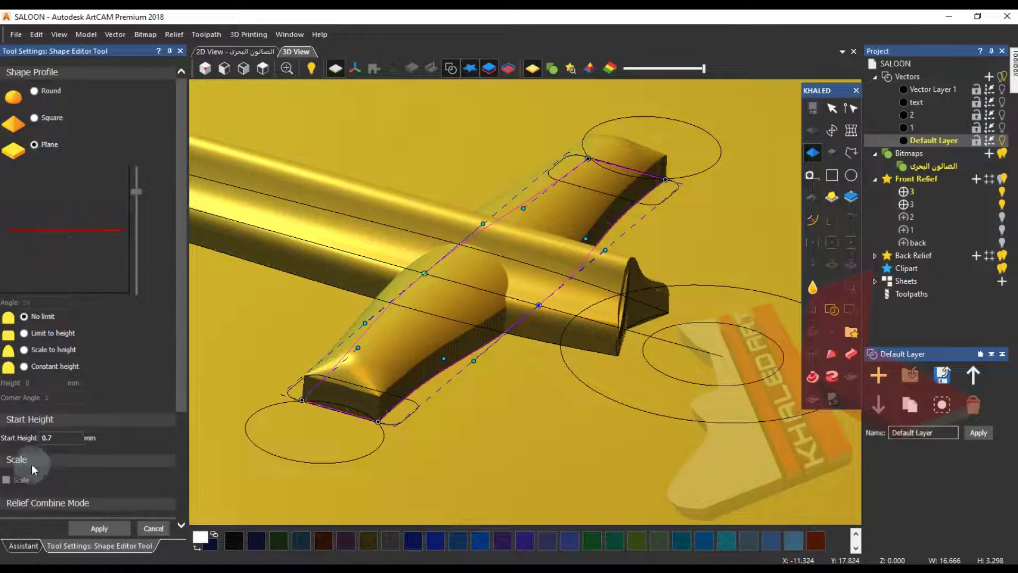
pyautogui.scroll(-2, 33, 467)
pyautogui.scroll(2, 78, 243)
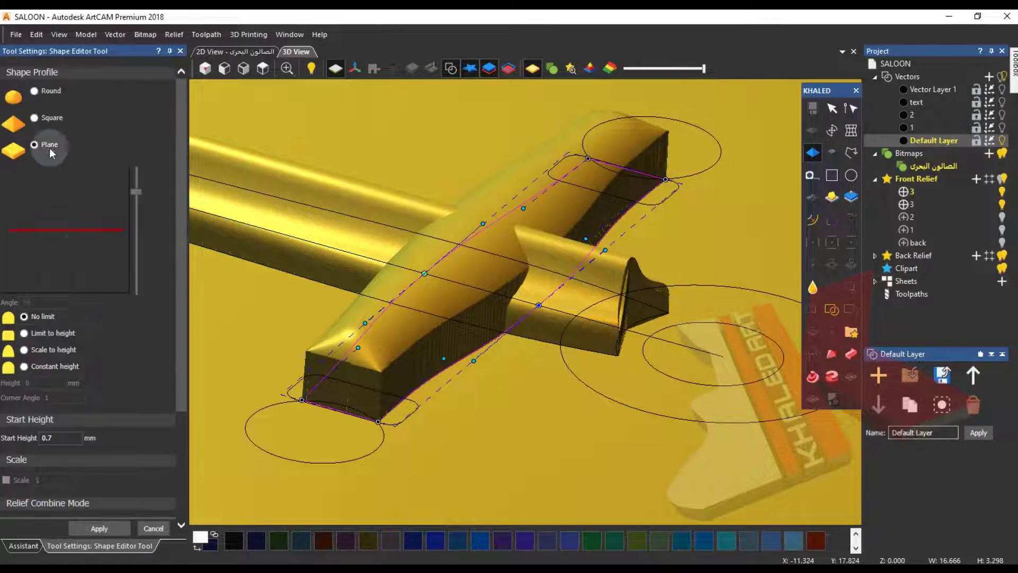
pyautogui.click(34, 117)
pyautogui.moveTo(139, 214)
pyautogui.mouseDown()
pyautogui.moveTo(139, 227)
pyautogui.moveTo(138, 218)
pyautogui.mouseUp()
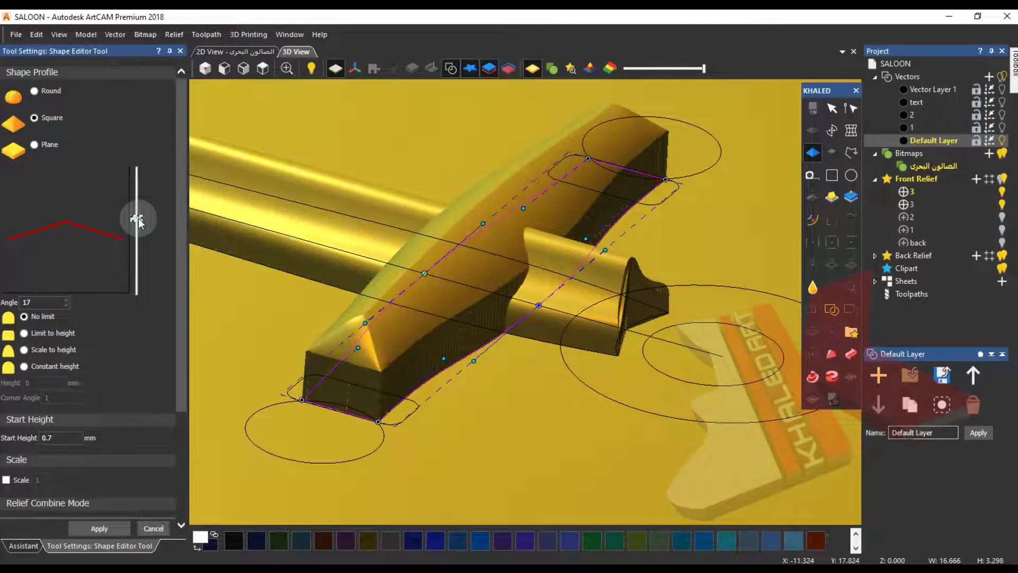
pyautogui.click(97, 530)
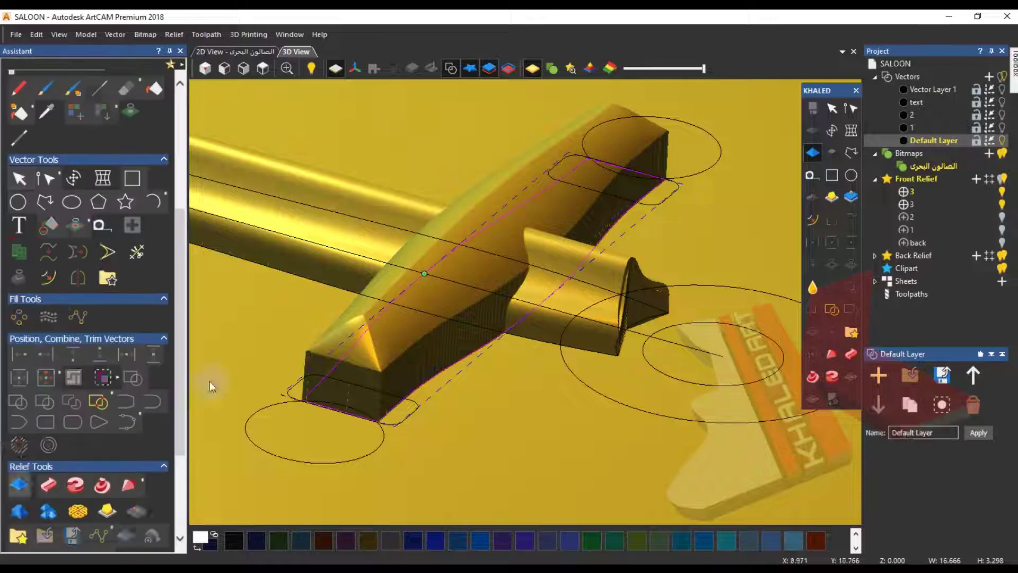
pyautogui.click(815, 136)
pyautogui.click(36, 35)
pyautogui.click(39, 54)
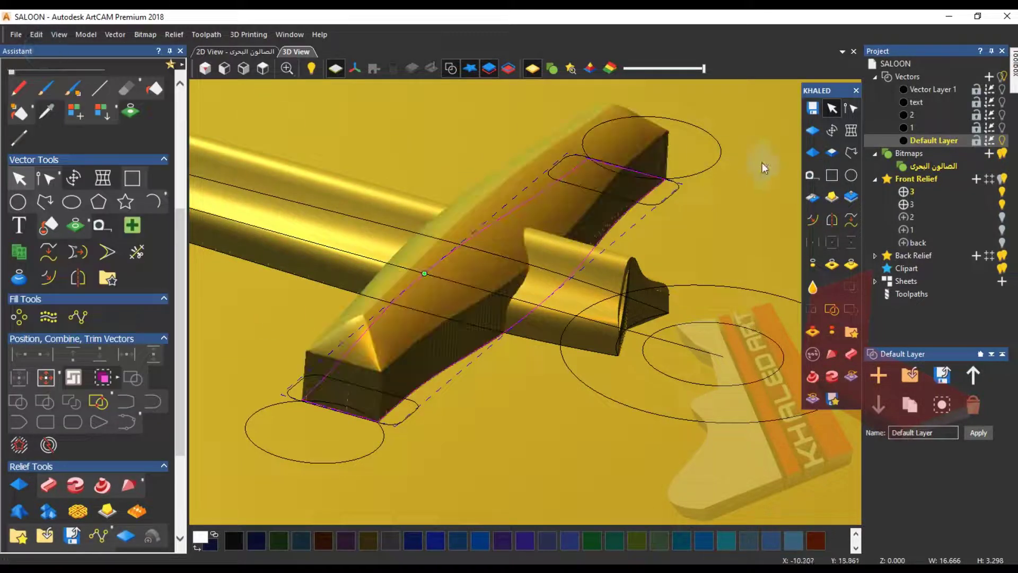
# - Lower the crossbar relief by subtracting a plane profile with a start height from its outline
pyautogui.click(812, 152)
pyautogui.write('.')
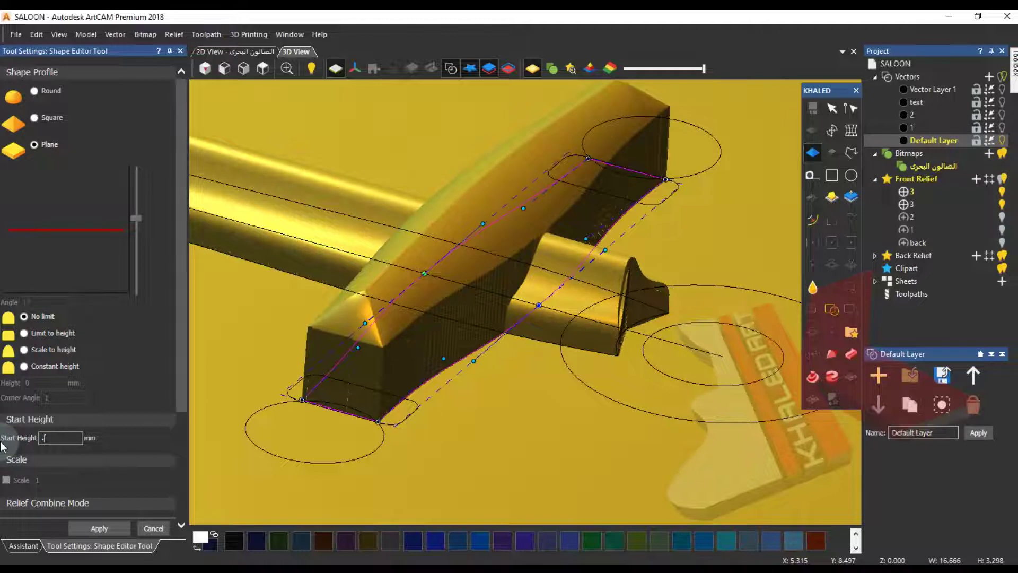
pyautogui.write('2')
pyautogui.scroll(-3, 32, 456)
pyautogui.click(106, 384)
pyautogui.press('BackSpace')
pyautogui.write('5')
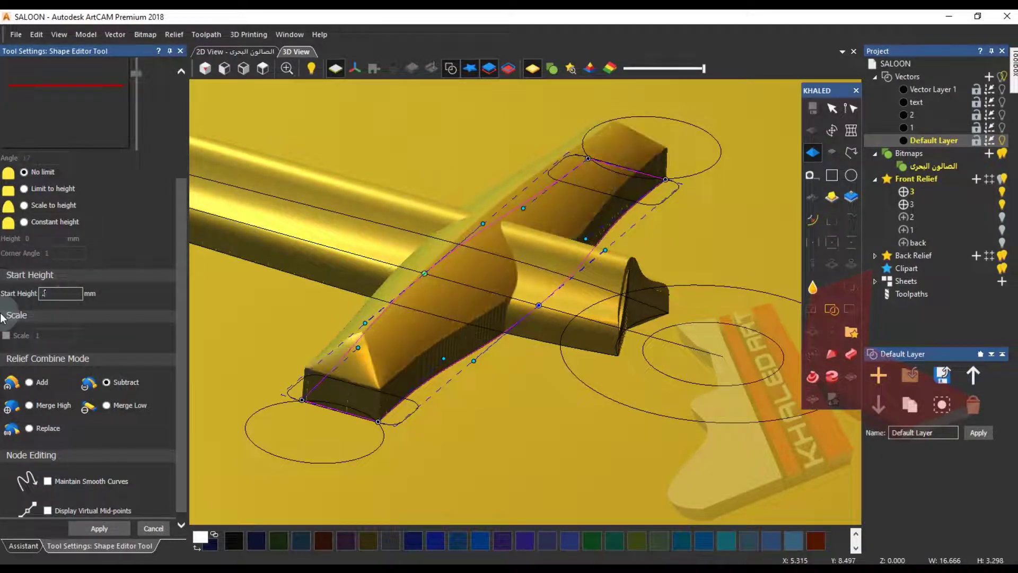
pyautogui.write('8')
pyautogui.moveTo(286, 366); pyautogui.dragTo(273, 397)
pyautogui.click(155, 528)
# - Hide the vectors in the 3D view and scale the crossbar relief by 1.07 to a height of 2.078 mm
pyautogui.click(450, 68)
pyautogui.moveTo(453, 350); pyautogui.dragTo(488, 265)
pyautogui.scroll(4, 484, 332)
pyautogui.click(850, 196)
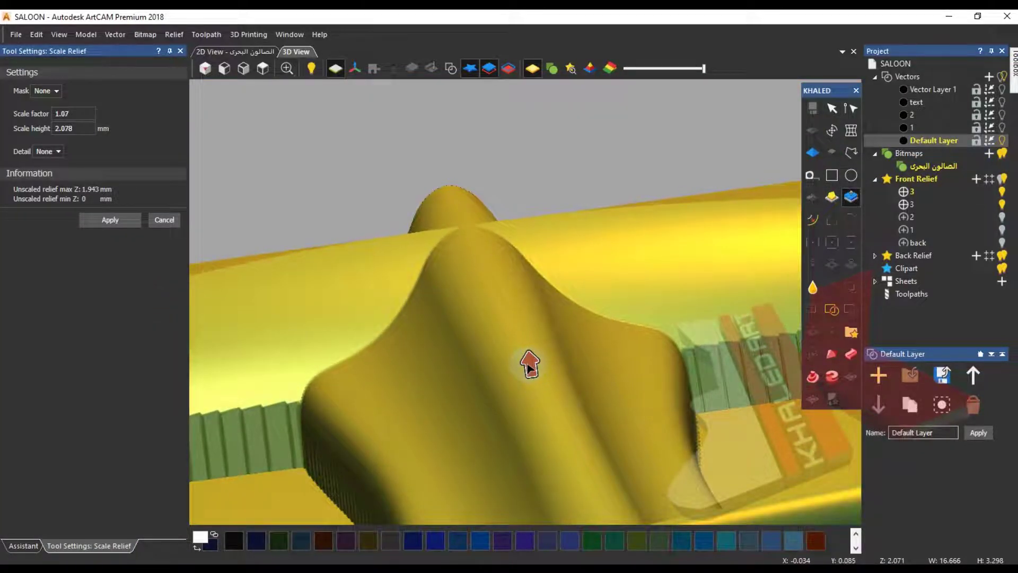
pyautogui.moveTo(459, 300); pyautogui.dragTo(609, 456)
pyautogui.click(110, 220)
pyautogui.click(173, 222)
pyautogui.scroll(-5, 360, 318)
pyautogui.moveTo(512, 372); pyautogui.dragTo(517, 352)
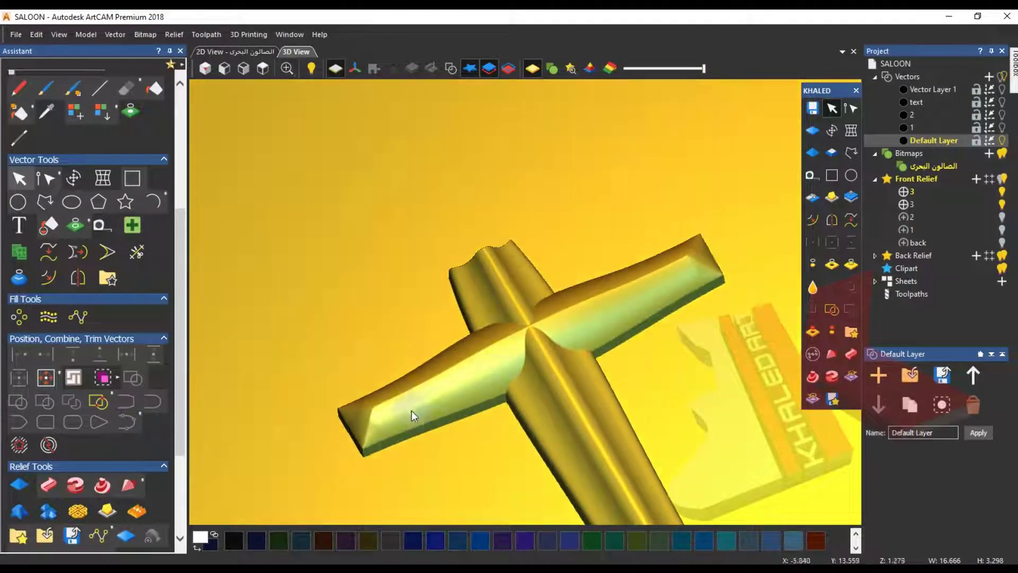
# - Examine the hidden vector layers in the 2D drawing for a cross-section profile that suits the anchor's ring
pyautogui.click(241, 51)
pyautogui.click(539, 176)
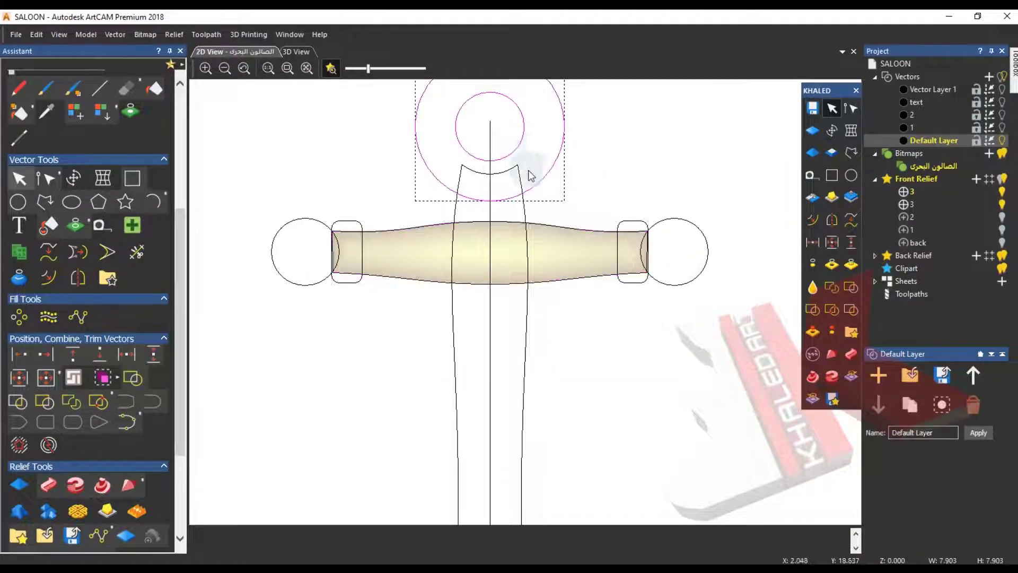
pyautogui.click(615, 165)
pyautogui.moveTo(615, 165); pyautogui.dragTo(590, 277, button='middle')
pyautogui.scroll(1, 569, 228)
pyautogui.scroll(-6, 551, 234)
pyautogui.click(1001, 128)
pyautogui.click(1001, 128)
pyautogui.click(1001, 115)
pyautogui.click(1001, 115)
pyautogui.click(1002, 102)
pyautogui.click(1002, 102)
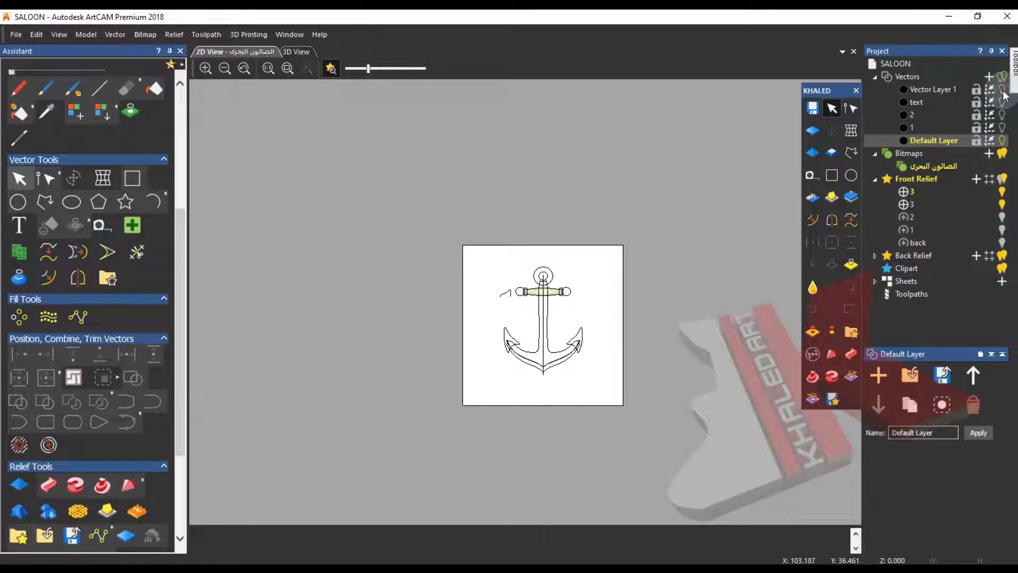
# - Move the stepped cross-section curve from beside the crossbar to just above the anchor's ring
pyautogui.click(511, 291)
pyautogui.scroll(4, 477, 310)
pyautogui.moveTo(356, 416); pyautogui.dragTo(744, 151)
pyautogui.moveTo(741, 263); pyautogui.dragTo(605, 255, button='middle')
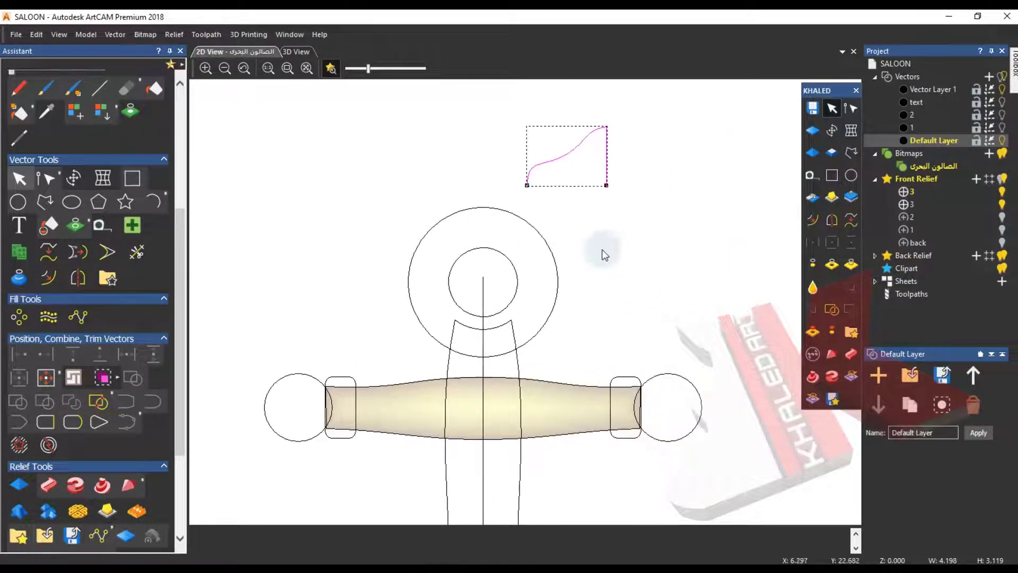
# - Add a front relief layer named 3 at the head of the layer list for the ring
pyautogui.click(953, 192)
pyautogui.click(976, 178)
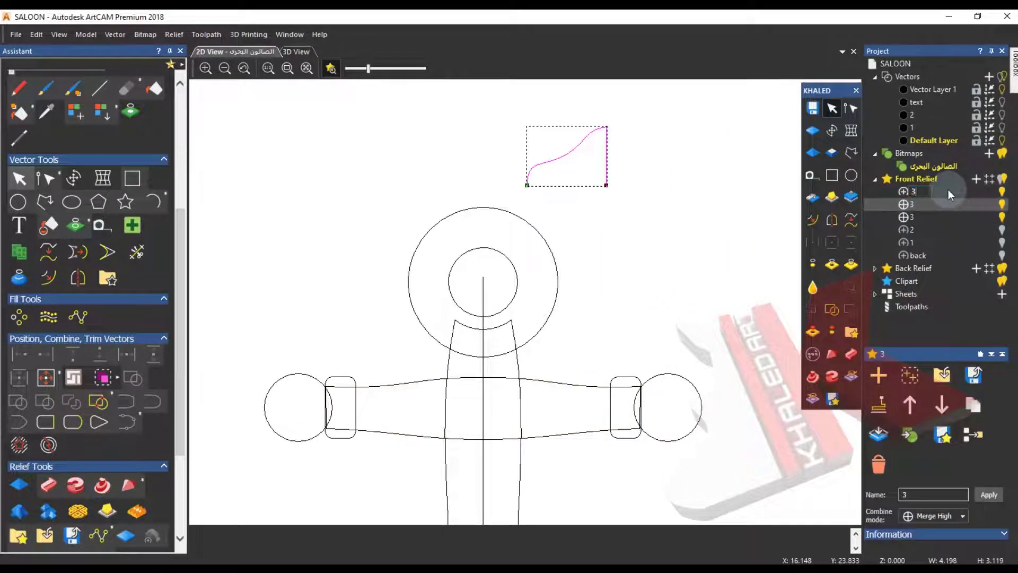
pyautogui.click(933, 193)
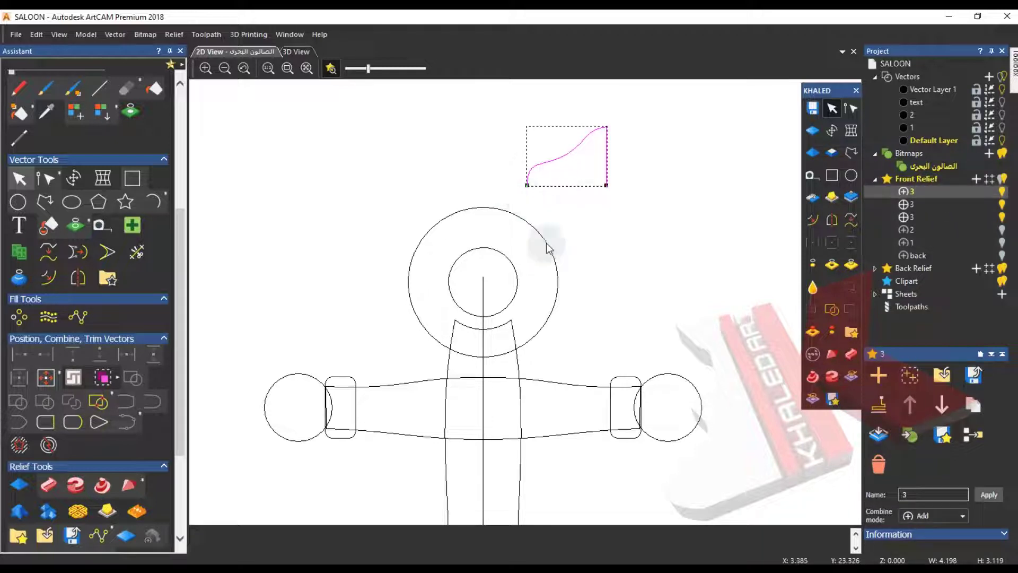
# - Set up a two-rail sweep from the ring's outer circle to its inner circle using the stepped curve, without scaling height with width
pyautogui.scroll(-3, 81, 345)
pyautogui.click(53, 342)
pyautogui.click(557, 278)
pyautogui.click(515, 274)
pyautogui.click(84, 128)
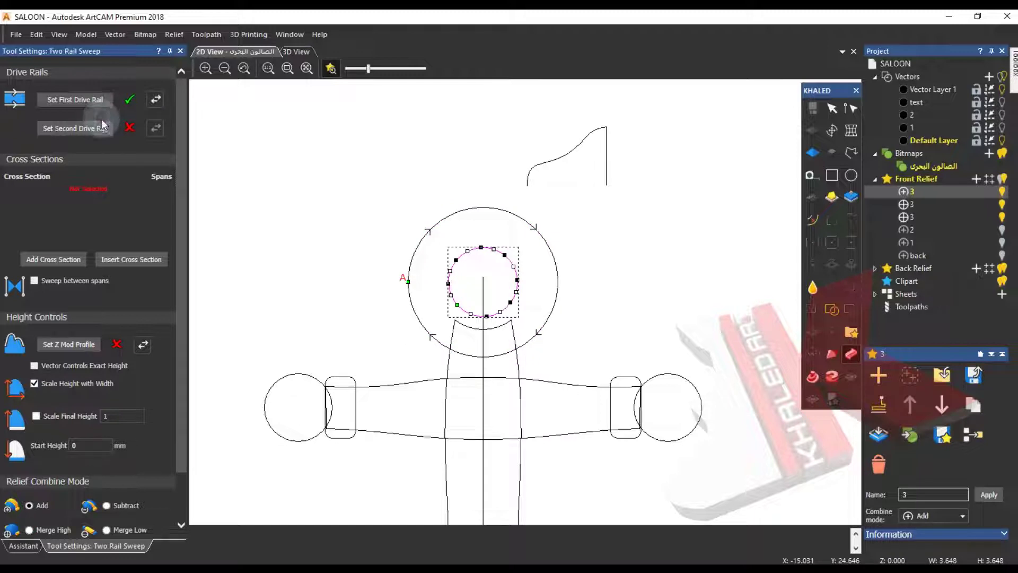
pyautogui.click(606, 183)
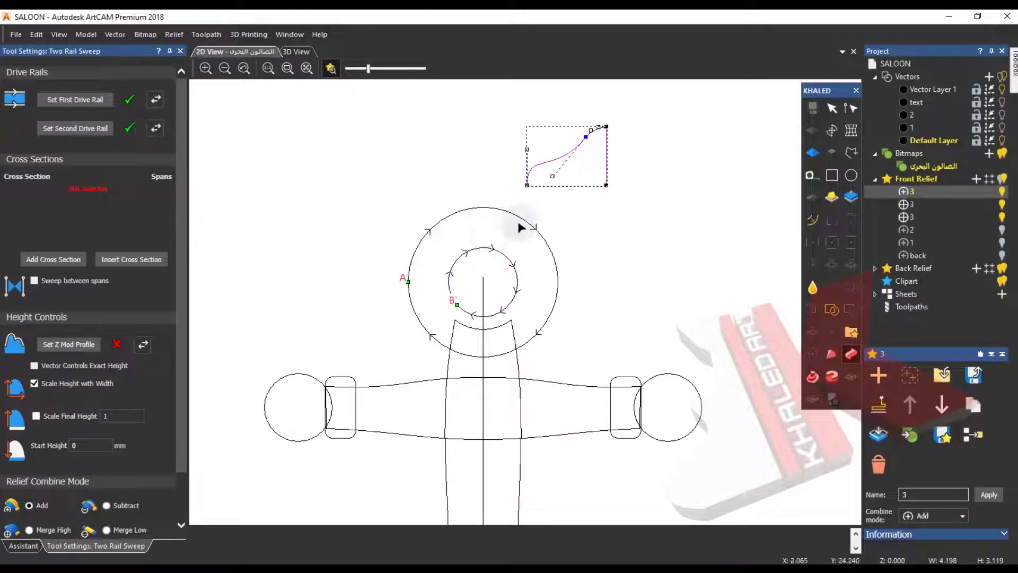
pyautogui.click(53, 260)
pyautogui.click(35, 383)
pyautogui.click(331, 68)
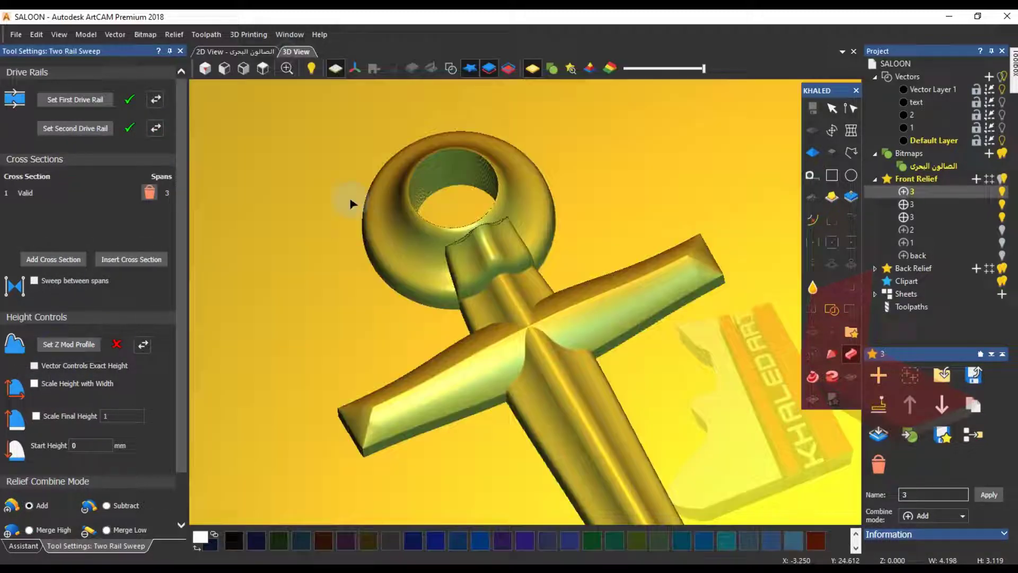
# - Reverse both drive rails and swap them, making the inner circle the first rail and the outer circle the second
pyautogui.moveTo(432, 336); pyautogui.dragTo(418, 237)
pyautogui.click(161, 132)
pyautogui.click(158, 97)
pyautogui.press('F2')
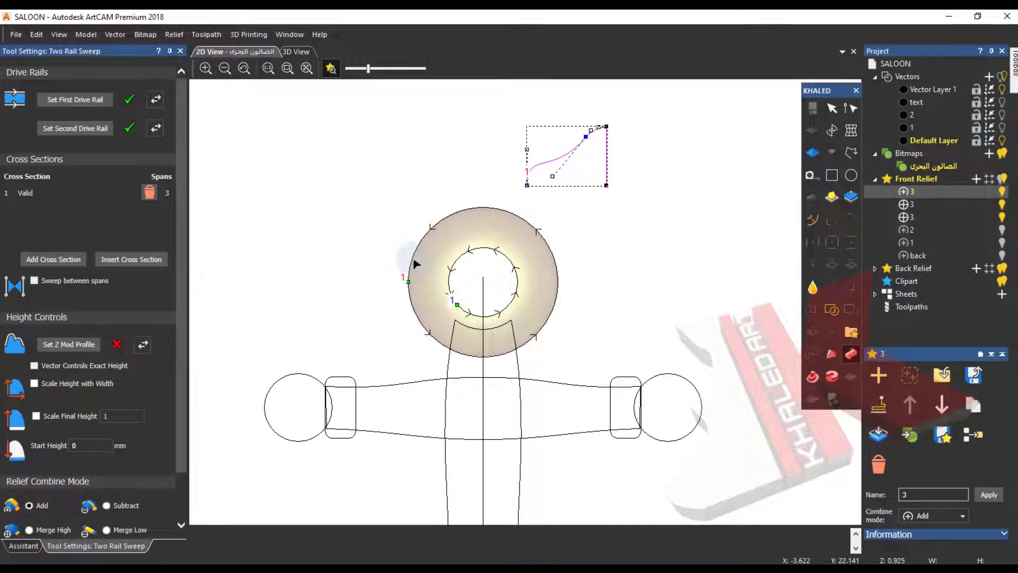
pyautogui.click(97, 102)
pyautogui.click(429, 228)
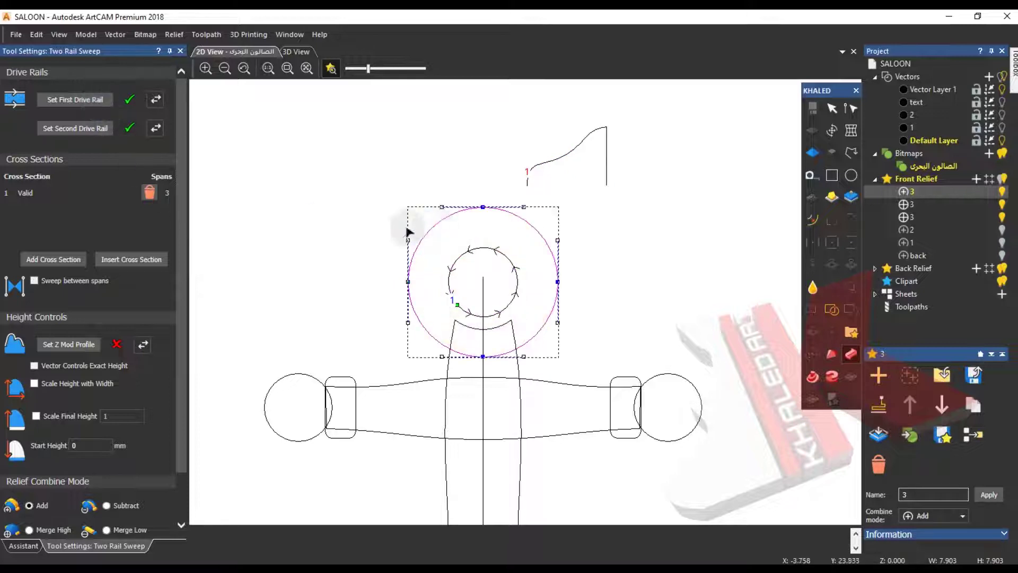
pyautogui.click(98, 130)
pyautogui.click(295, 51)
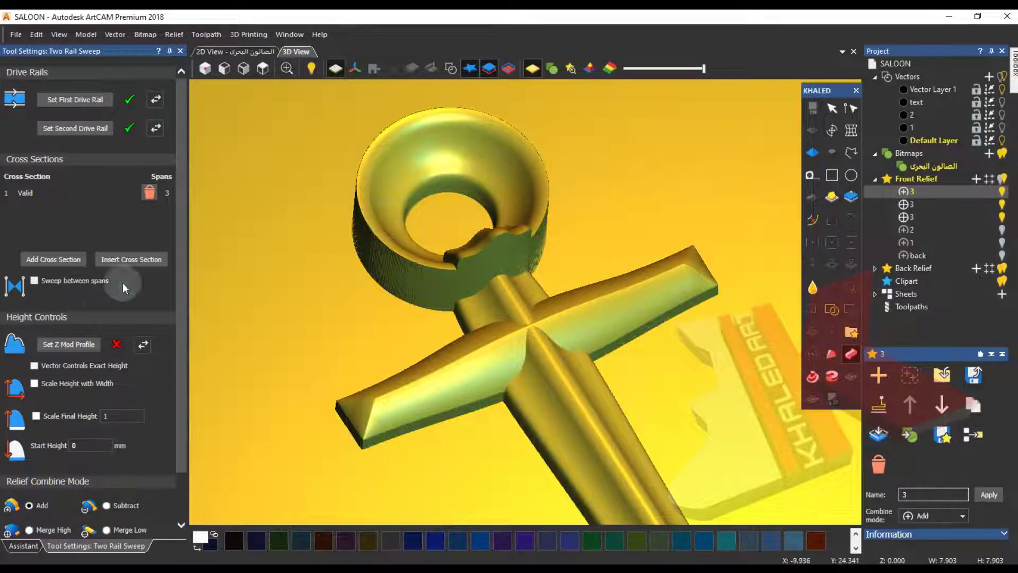
# - Set the ring layer's combine mode to Merge High and apply the two-rail sweep
pyautogui.moveTo(440, 250)
pyautogui.mouseDown()
pyautogui.moveTo(393, 163)
pyautogui.moveTo(435, 244)
pyautogui.mouseUp()
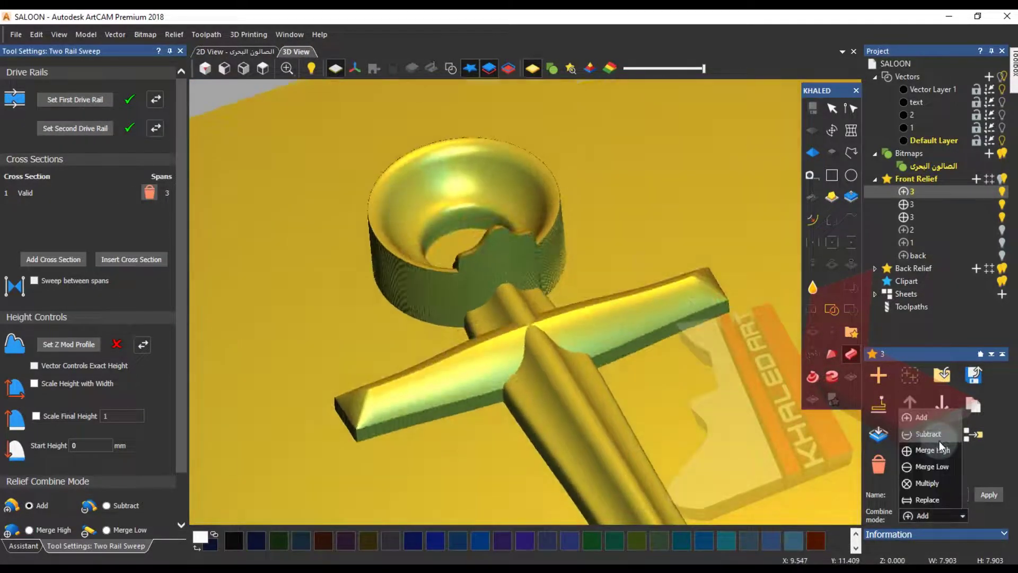
pyautogui.click(935, 450)
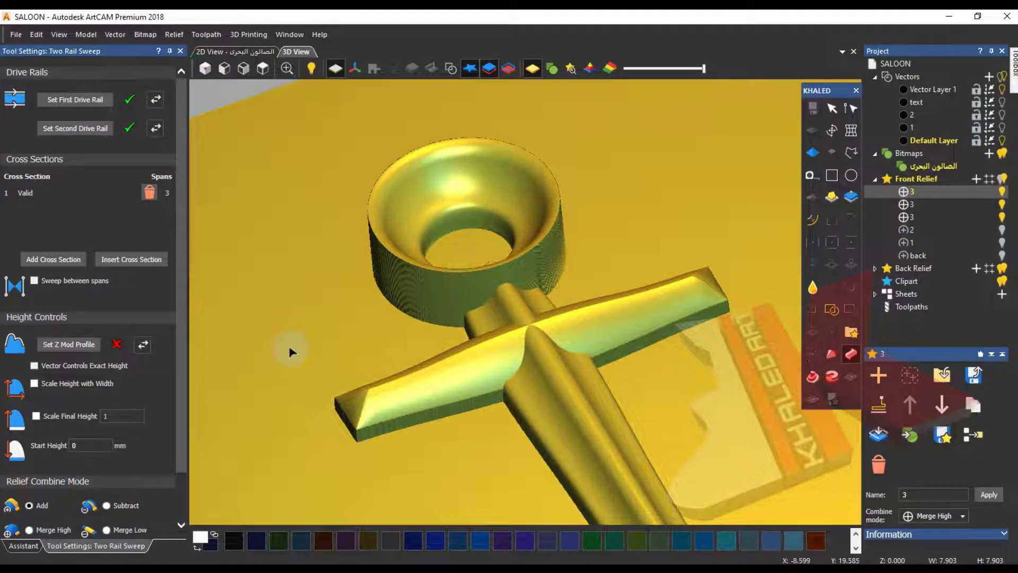
pyautogui.click(249, 52)
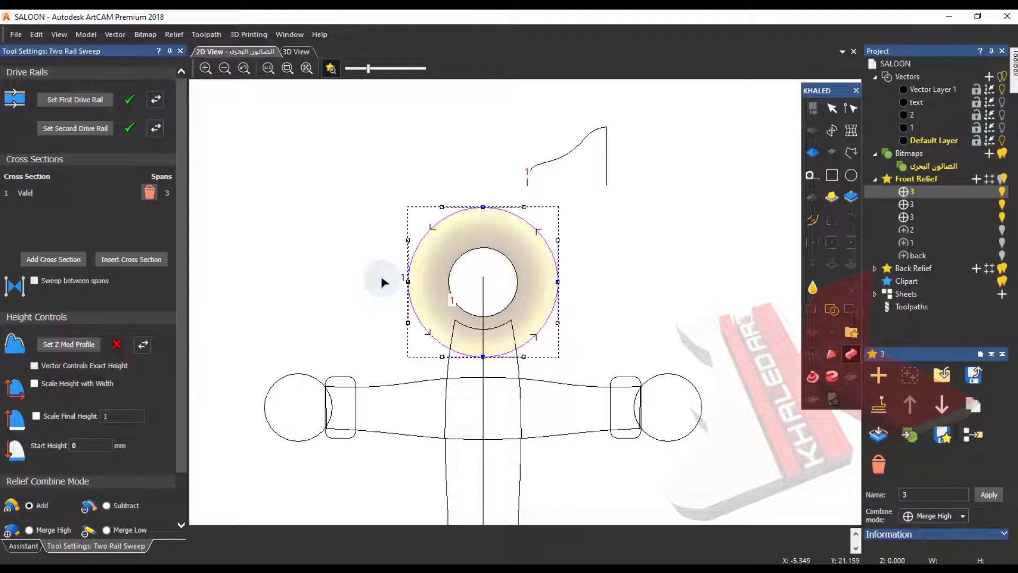
pyautogui.click(302, 52)
pyautogui.scroll(-3, 96, 524)
pyautogui.click(85, 528)
pyautogui.click(155, 528)
# - Scale the swept ring relief down in height to bring it closer to the crossbar's level
pyautogui.moveTo(527, 197); pyautogui.dragTo(528, 185)
pyautogui.click(851, 197)
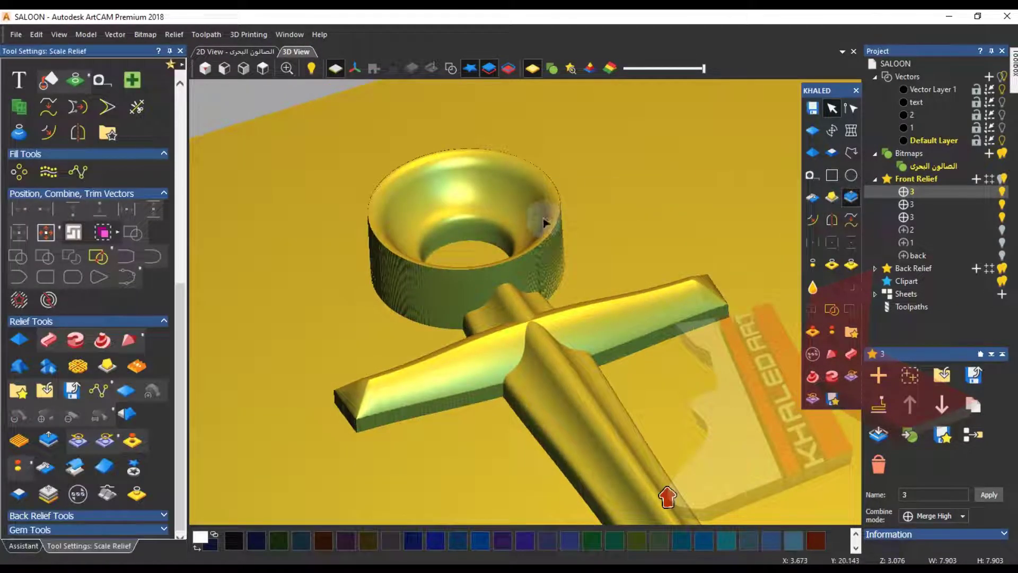
pyautogui.moveTo(666, 494); pyautogui.dragTo(626, 428)
pyautogui.click(165, 220)
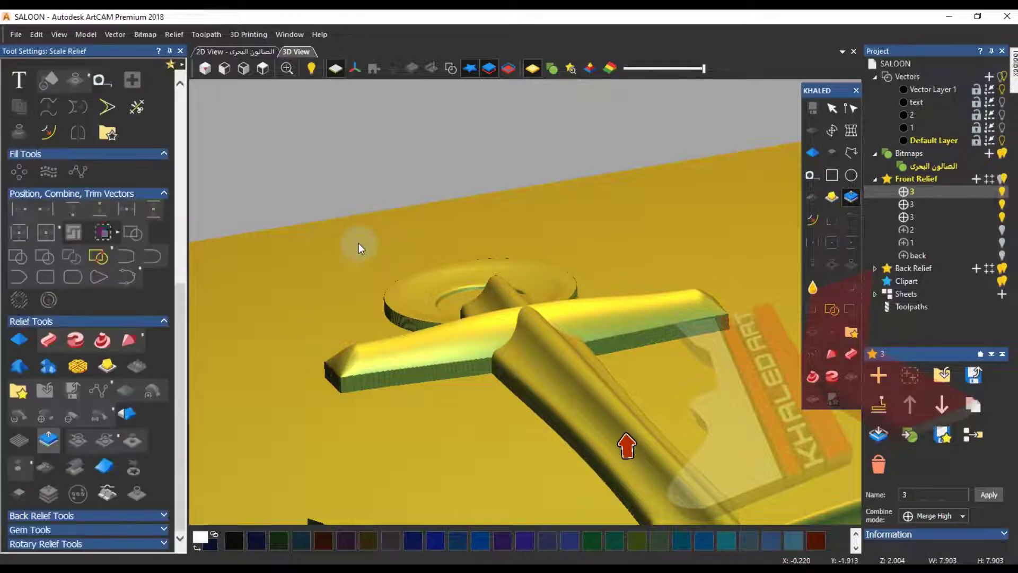
# - Add a round profile at 20° over the ring's outer circle
pyautogui.click(255, 53)
pyautogui.doubleClick(408, 282)
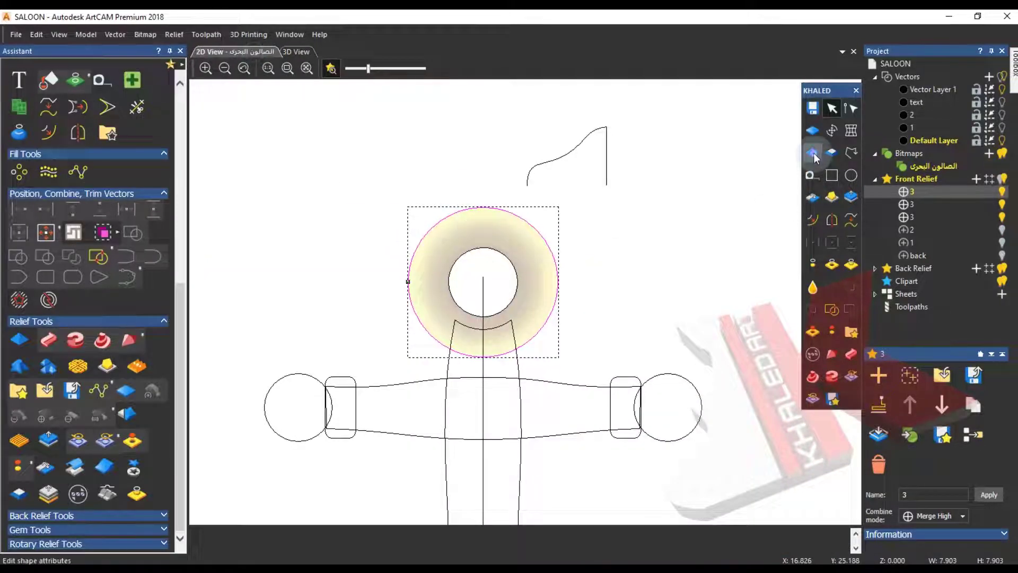
pyautogui.click(36, 91)
pyautogui.click(295, 51)
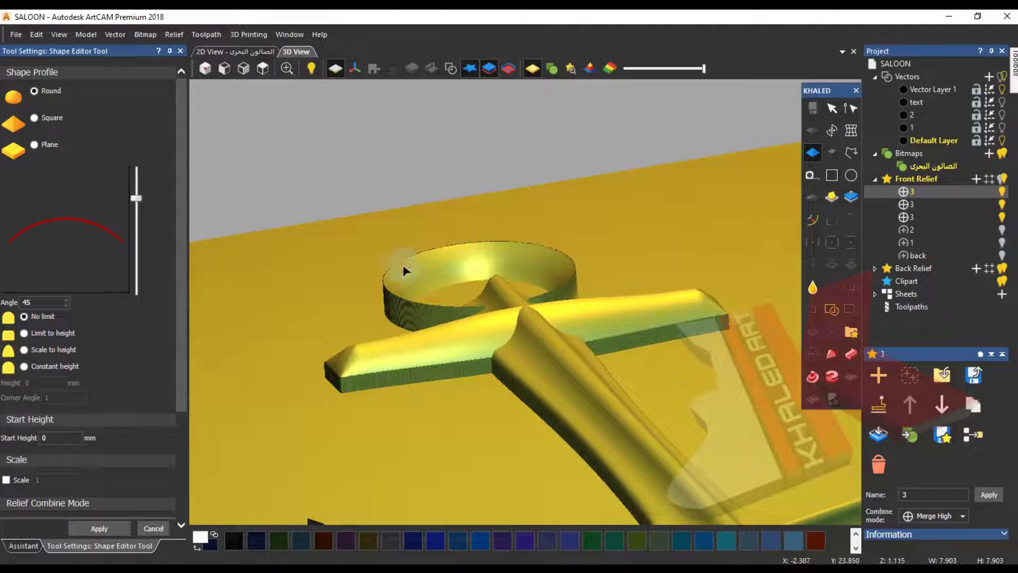
pyautogui.scroll(-3, 55, 426)
pyautogui.moveTo(526, 294); pyautogui.dragTo(450, 418)
pyautogui.scroll(2, 159, 204)
pyautogui.moveTo(135, 170); pyautogui.dragTo(136, 184)
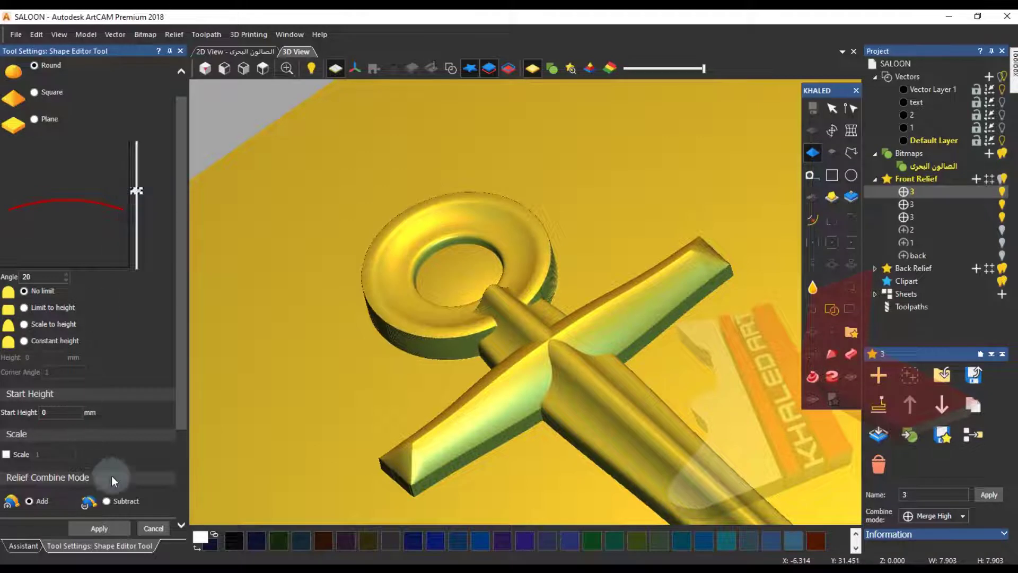
pyautogui.click(99, 528)
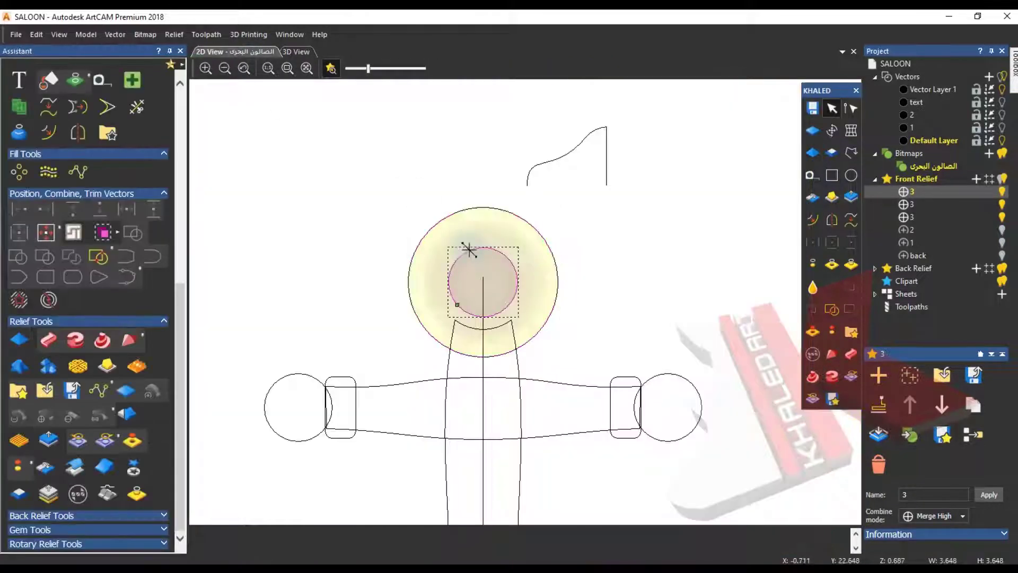
# - Clear the relief from the ring's hole using both ring circles, and rescale the ring's height
pyautogui.click(812, 263)
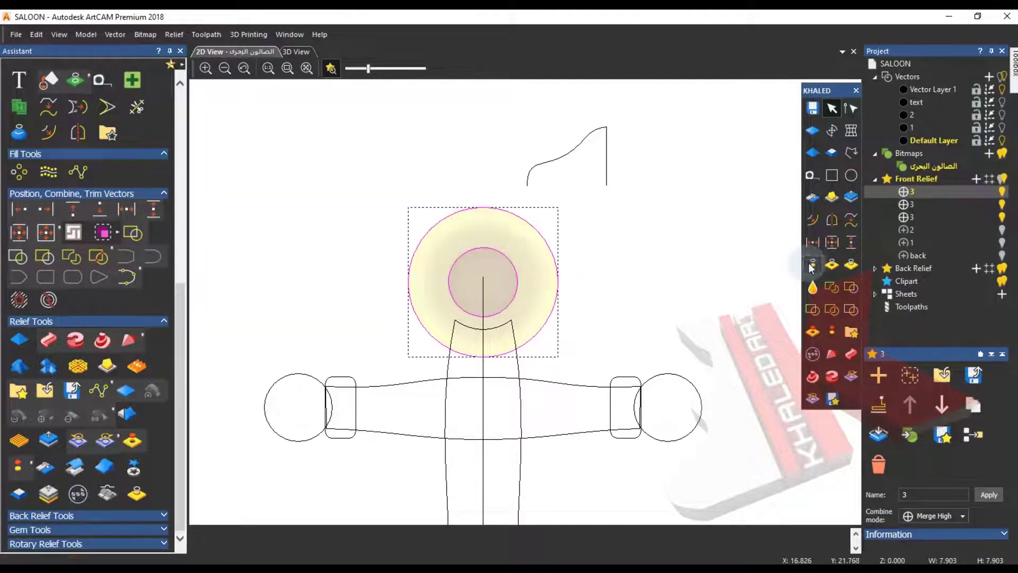
pyautogui.click(303, 52)
pyautogui.moveTo(389, 319); pyautogui.dragTo(565, 218)
pyautogui.moveTo(405, 293); pyautogui.dragTo(482, 413)
pyautogui.click(848, 197)
pyautogui.moveTo(568, 350); pyautogui.dragTo(290, 307)
pyautogui.moveTo(661, 382); pyautogui.dragTo(656, 365)
pyautogui.click(109, 221)
pyautogui.moveTo(492, 292)
pyautogui.mouseDown()
pyautogui.moveTo(590, 396)
pyautogui.moveTo(533, 439)
pyautogui.moveTo(493, 345)
pyautogui.moveTo(414, 228)
pyautogui.mouseUp()
# - On the shaft's relief layer, offset the ring's inner circle outwards by 1.509 mm
pyautogui.click(235, 52)
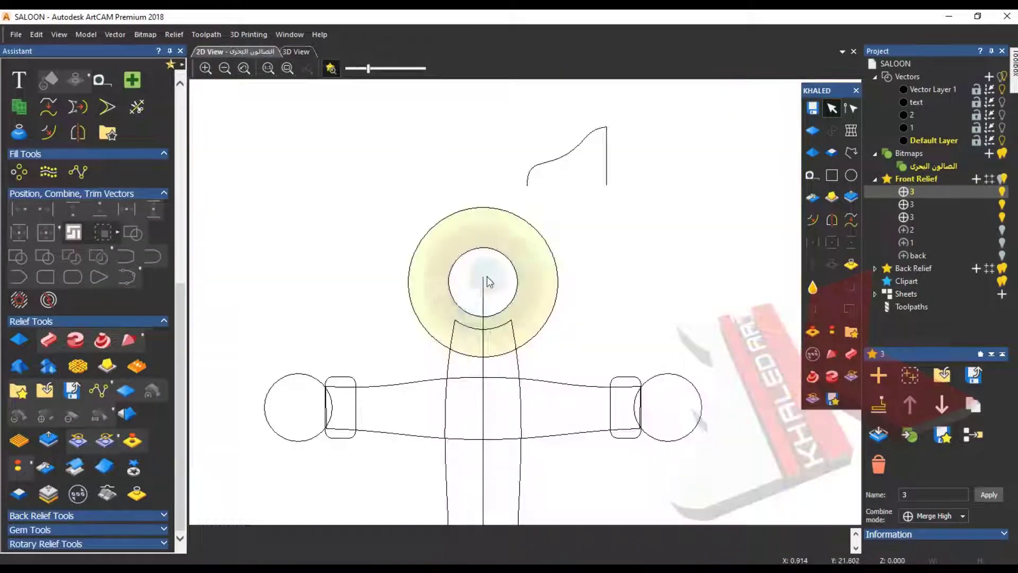
pyautogui.click(933, 203)
pyautogui.click(923, 217)
pyautogui.scroll(5, 479, 344)
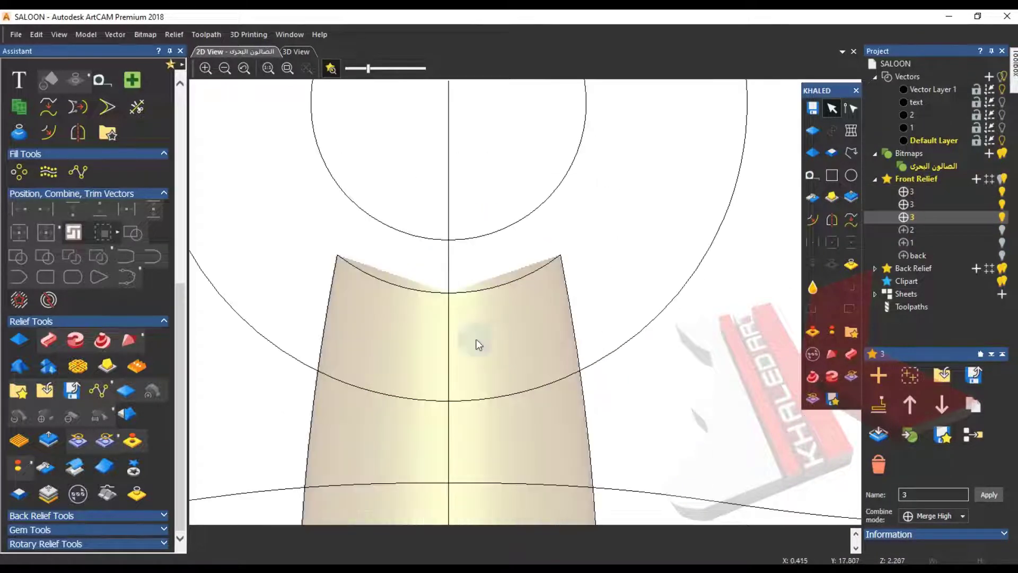
pyautogui.click(492, 233)
pyautogui.click(815, 219)
pyautogui.moveTo(549, 196); pyautogui.dragTo(616, 289)
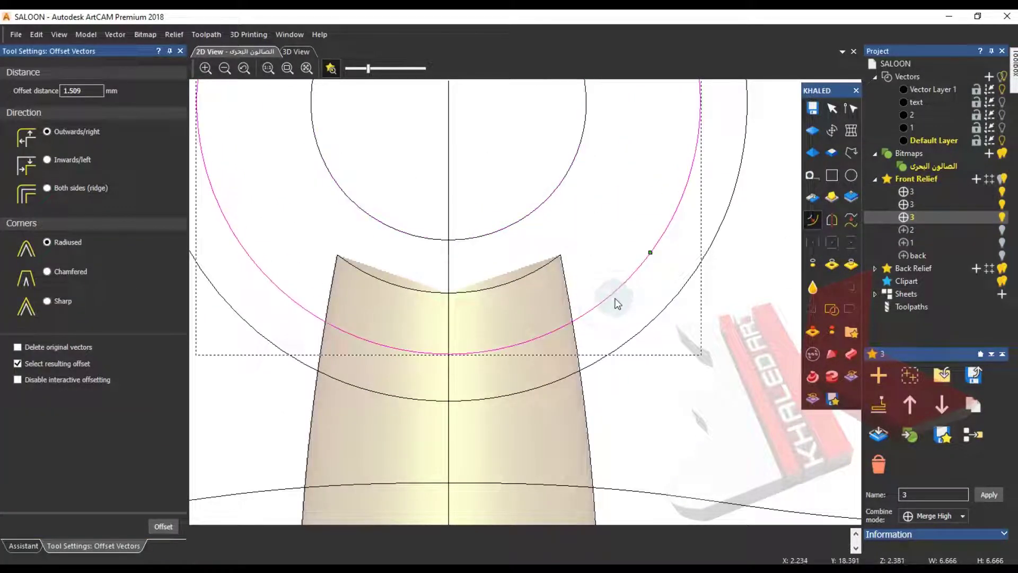
# - Clear the shaft relief inside the offset circle so the shaft ends within the ring's body
pyautogui.click(832, 263)
pyautogui.click(707, 241)
pyautogui.click(295, 51)
# - Hide the crossbar and shaft relief layers to isolate the ring's layer
pyautogui.moveTo(537, 207); pyautogui.dragTo(998, 207)
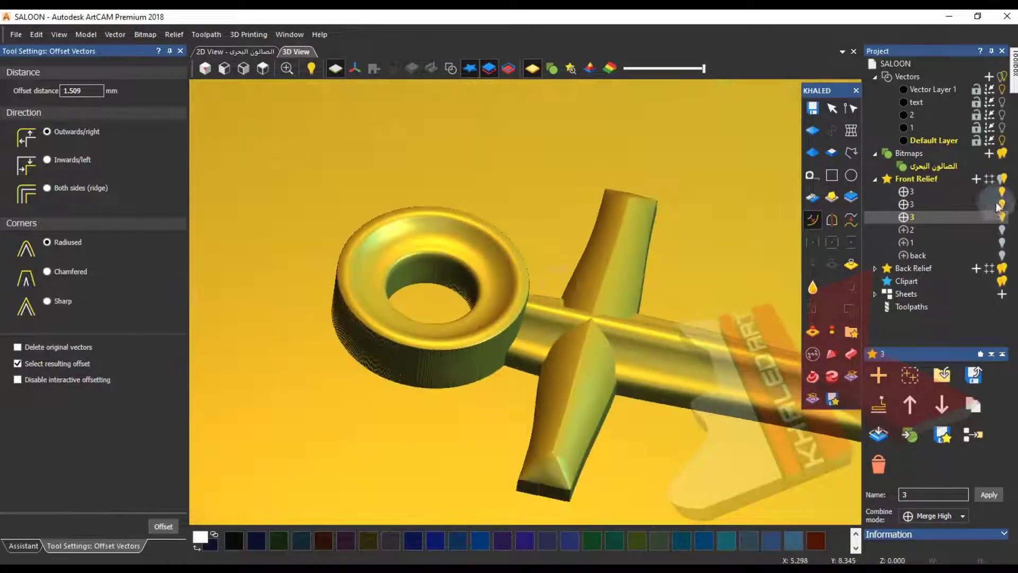
pyautogui.click(1002, 193)
pyautogui.moveTo(525, 311); pyautogui.dragTo(539, 275)
# - Smooth the whole ring layer at 77% strength
pyautogui.click(23, 545)
pyautogui.scroll(-2, 112, 429)
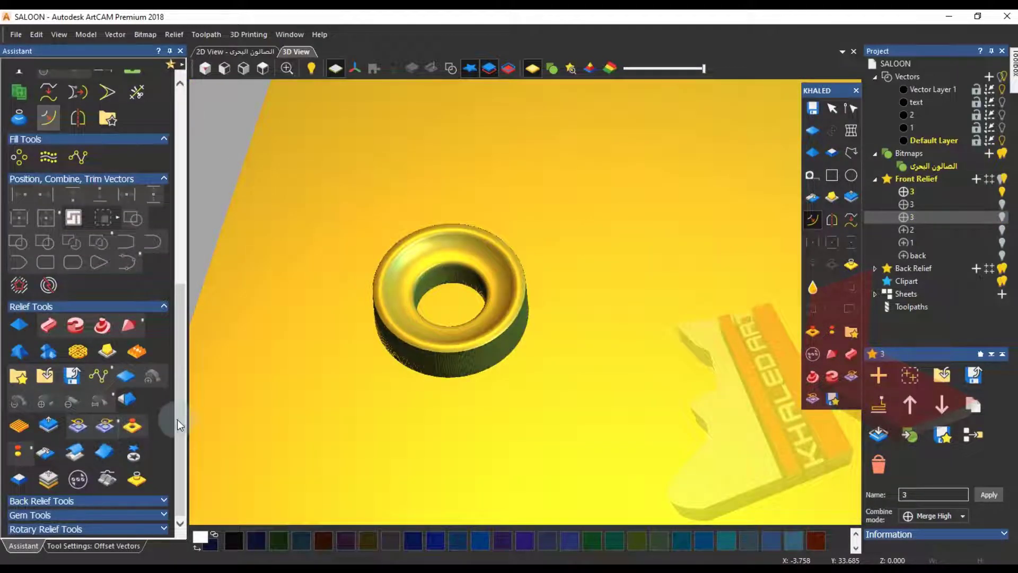
pyautogui.scroll(1, 178, 419)
pyautogui.moveTo(15, 185); pyautogui.dragTo(102, 187)
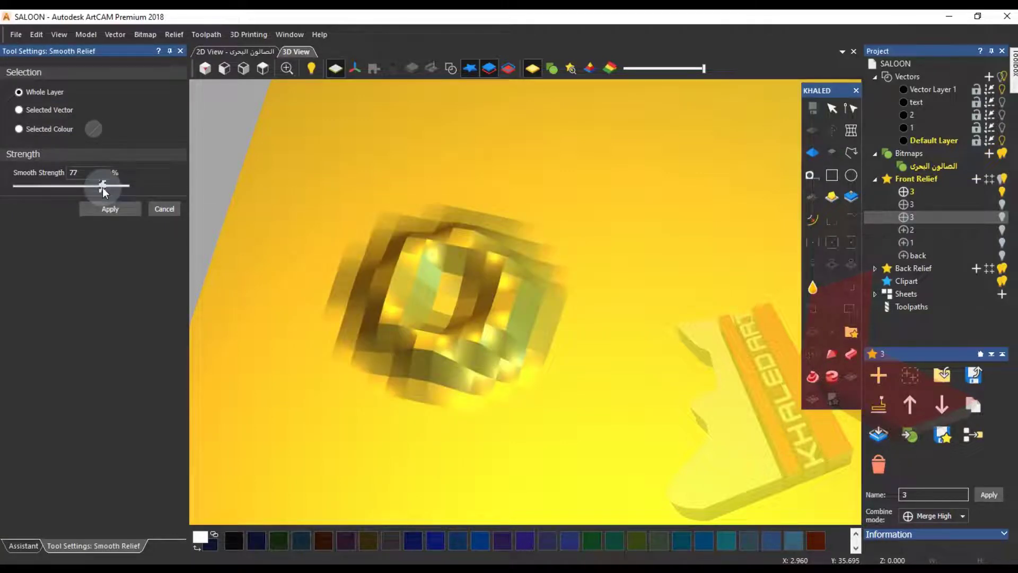
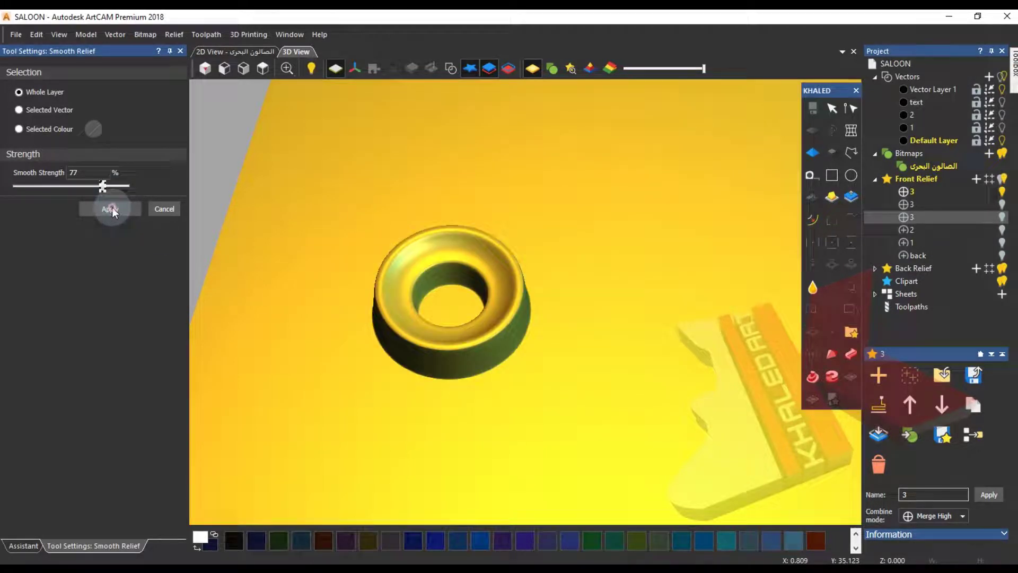
pyautogui.click(164, 209)
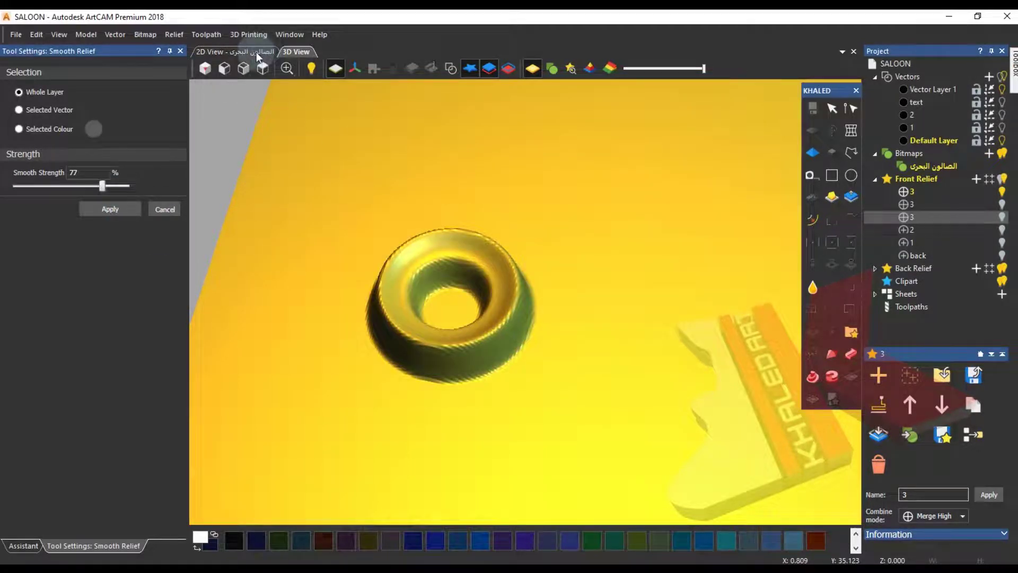
pyautogui.click(169, 213)
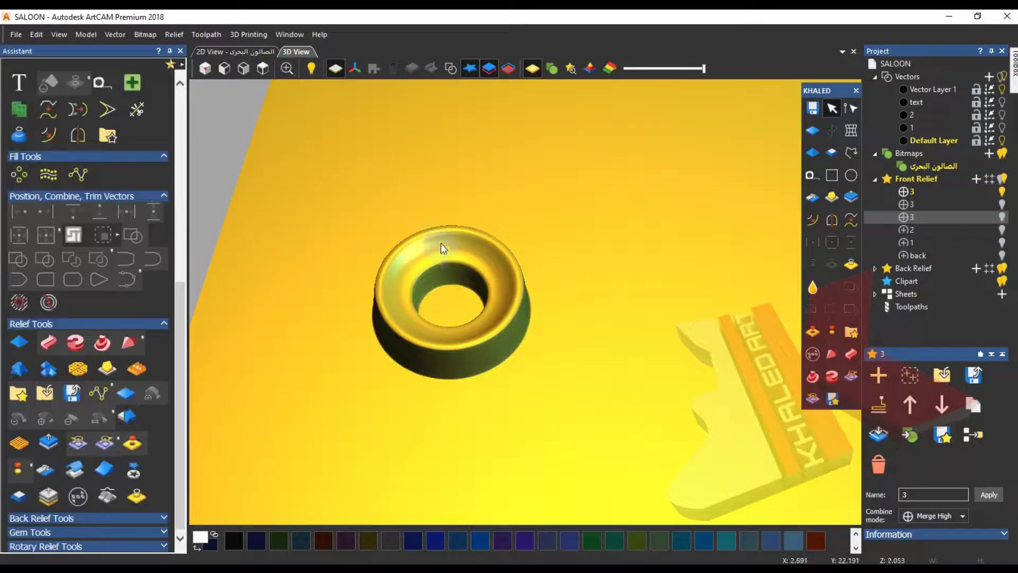
# - Show the vectors and delete the offset construction circle between the ring's inner and outer circles
pyautogui.click(449, 68)
pyautogui.click(391, 294)
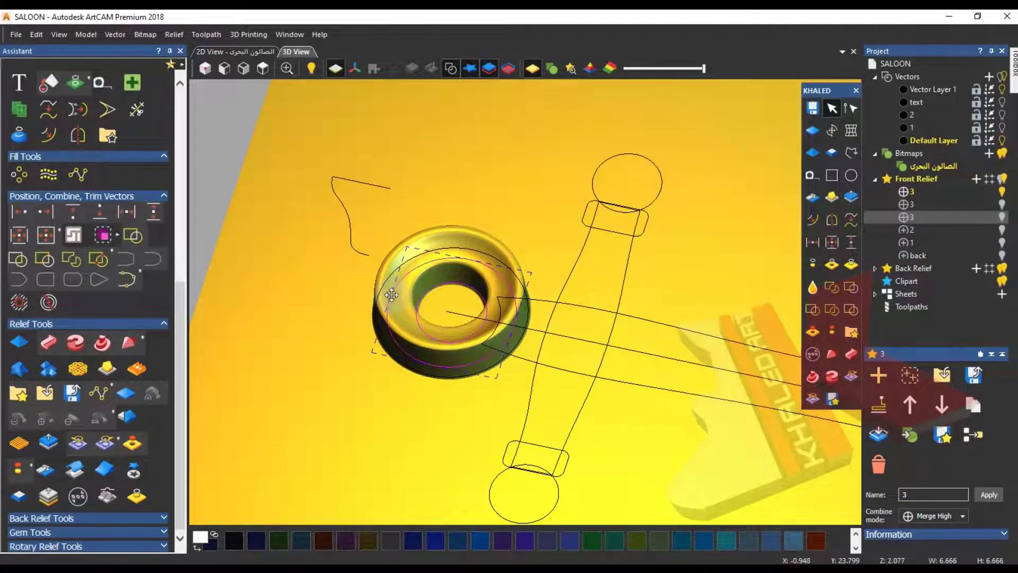
pyautogui.click(255, 53)
pyautogui.click(508, 261)
pyautogui.click(618, 286)
pyautogui.press('Delete')
pyautogui.press('F3')
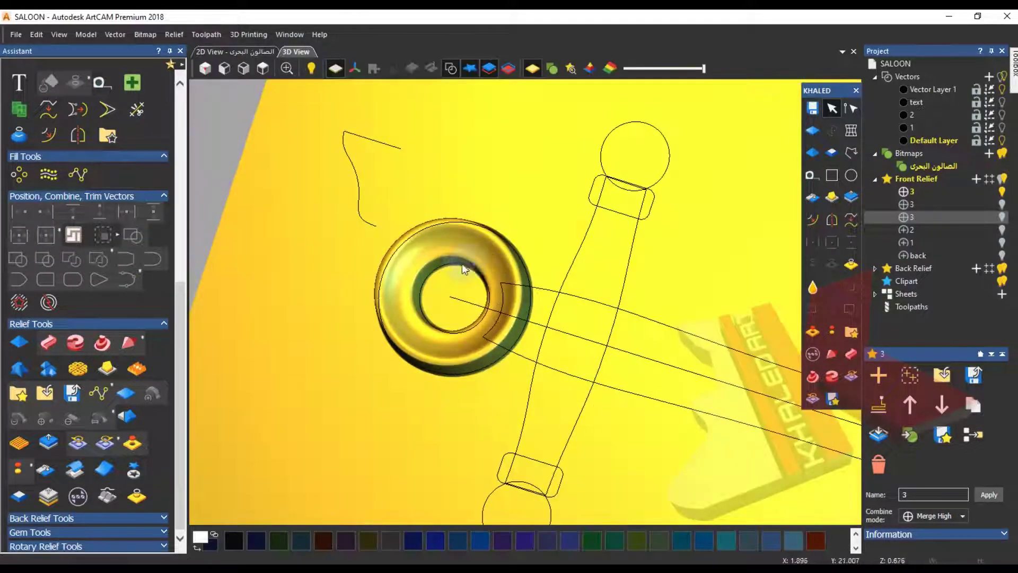
# - Clear the ring layer's relief outside the ring's inner and outer circles
pyautogui.keyDown('shift'); pyautogui.click(398, 249); pyautogui.keyUp('shift')
pyautogui.moveTo(480, 238); pyautogui.dragTo(473, 195, button='middle')
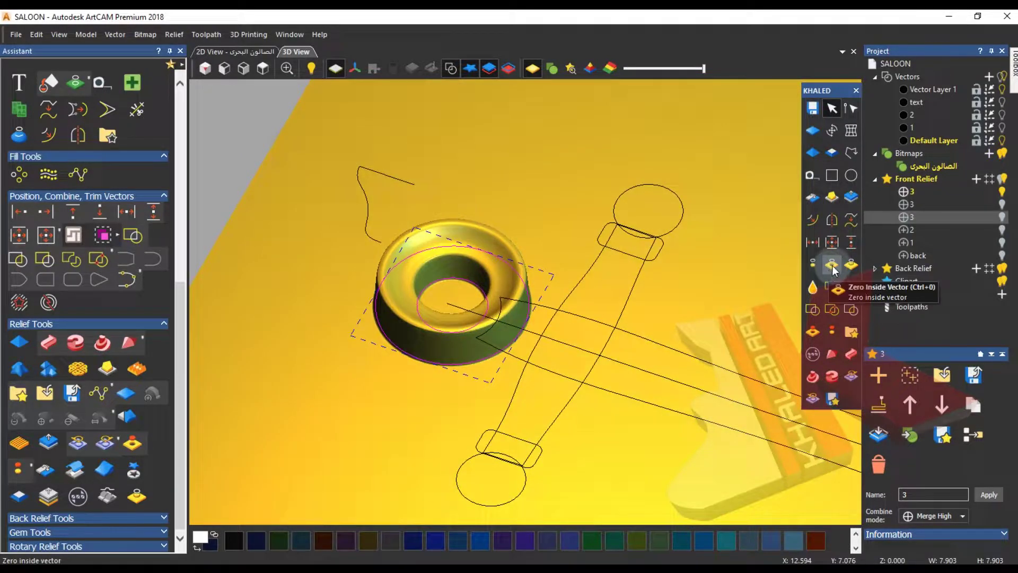
pyautogui.click(832, 265)
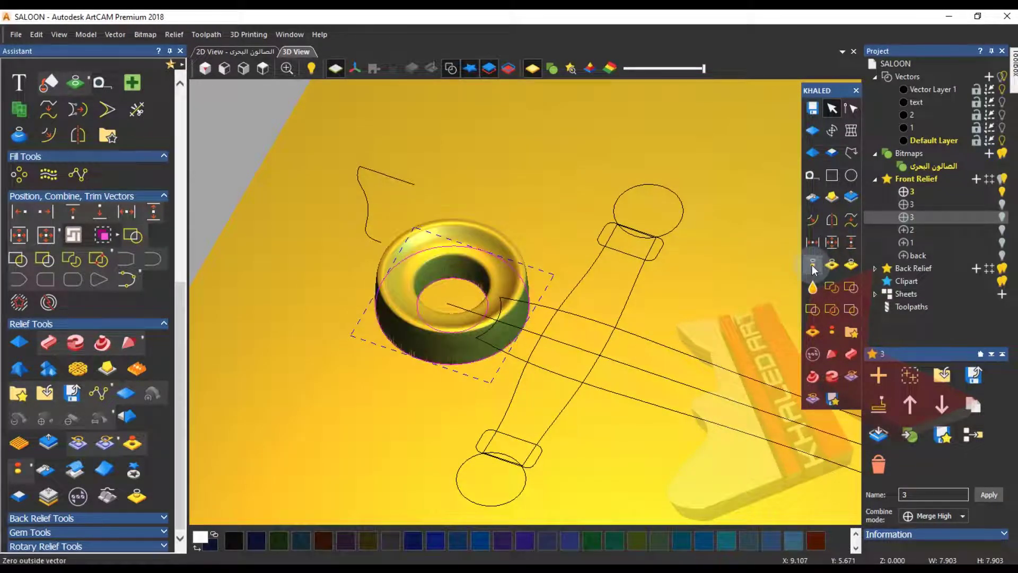
pyautogui.moveTo(529, 232); pyautogui.dragTo(294, 87)
# - Try a square shape profile with a negative angle on the ring between its inner and outer circles
pyautogui.press('F2')
pyautogui.click(637, 336)
pyautogui.keyDown('shift'); pyautogui.click(545, 203); pyautogui.keyUp('shift')
pyautogui.press('F3')
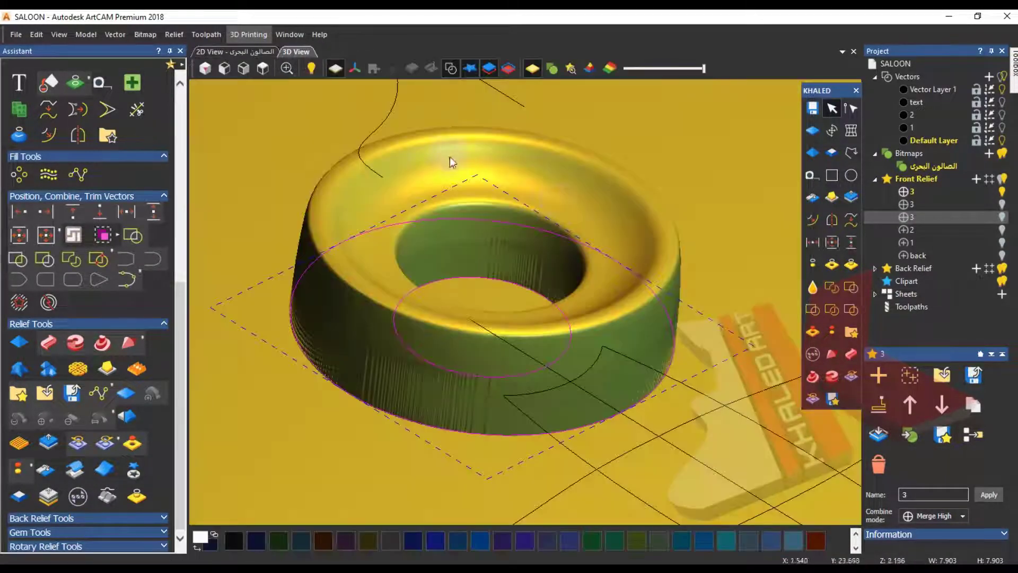
pyautogui.click(813, 153)
pyautogui.moveTo(136, 216); pyautogui.dragTo(136, 255)
pyautogui.scroll(-5, 326, 336)
pyautogui.click(35, 117)
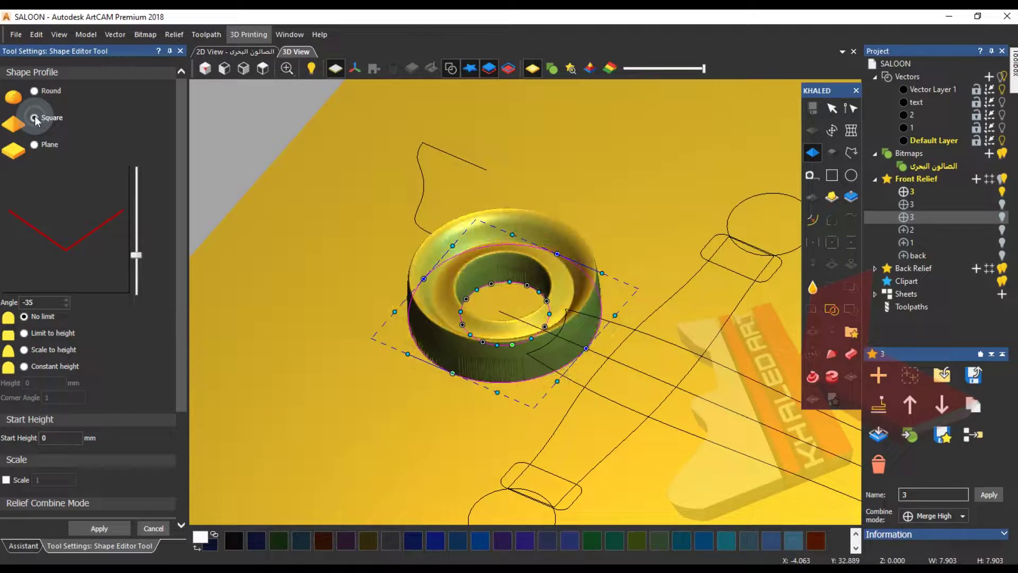
pyautogui.moveTo(136, 197); pyautogui.dragTo(137, 241)
pyautogui.moveTo(253, 300); pyautogui.dragTo(206, 502)
# - Show the crossbar and shaft relief layers again and inspect how they join the ring with the vectors hidden
pyautogui.click(450, 69)
pyautogui.moveTo(452, 346); pyautogui.dragTo(554, 329)
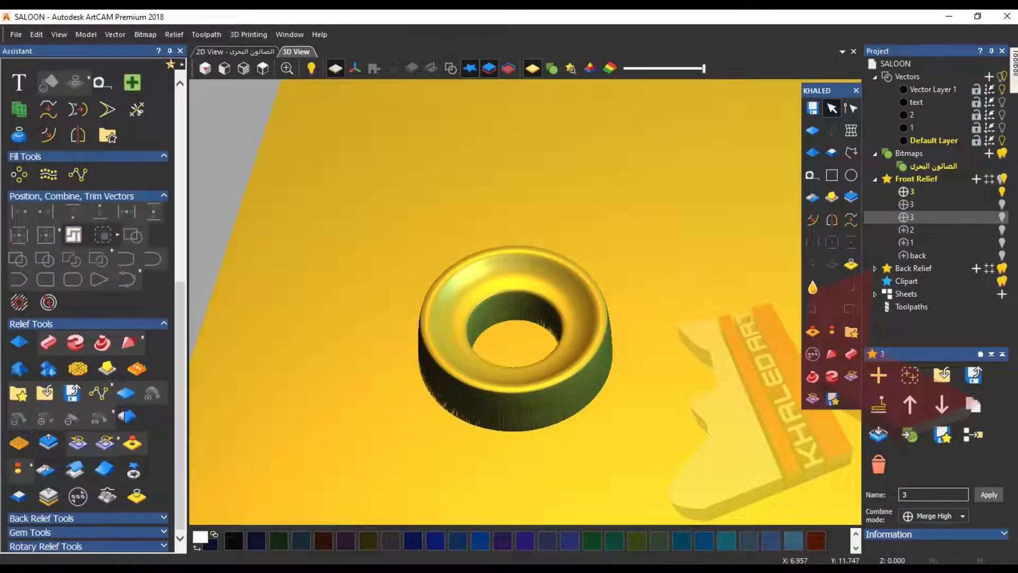
pyautogui.click(1002, 204)
pyautogui.click(1003, 218)
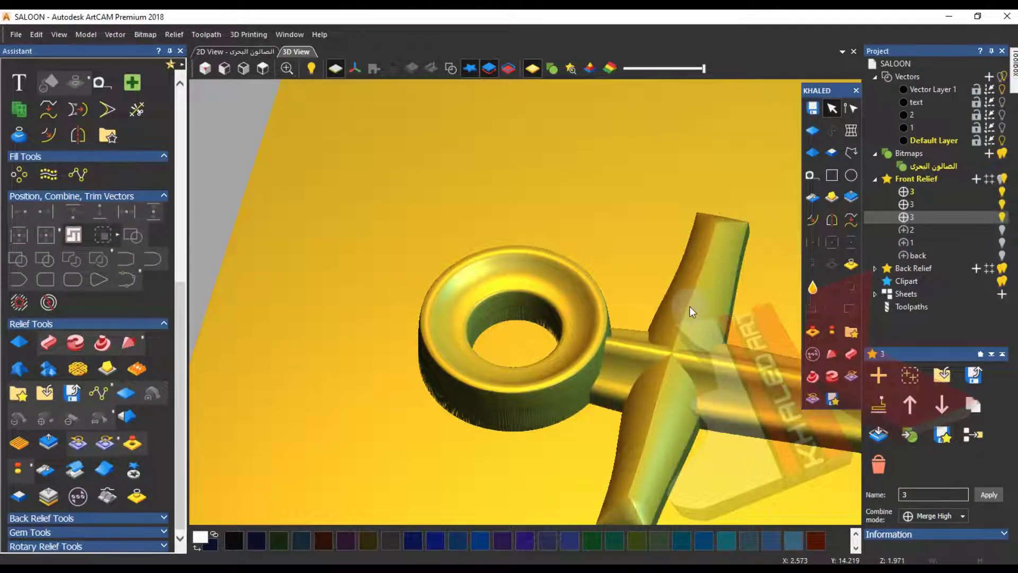
pyautogui.moveTo(690, 307); pyautogui.dragTo(572, 327)
pyautogui.scroll(-2, 572, 326)
pyautogui.scroll(6, 565, 371)
pyautogui.moveTo(565, 377); pyautogui.dragTo(590, 322)
pyautogui.scroll(-6, 590, 323)
pyautogui.moveTo(699, 371); pyautogui.dragTo(493, 340)
pyautogui.scroll(4, 511, 320)
# - Select the rounded rectangles at both crossbar ends and start shaping them on a new relief layer combined as Merge High
pyautogui.click(450, 68)
pyautogui.scroll(-3, 467, 447)
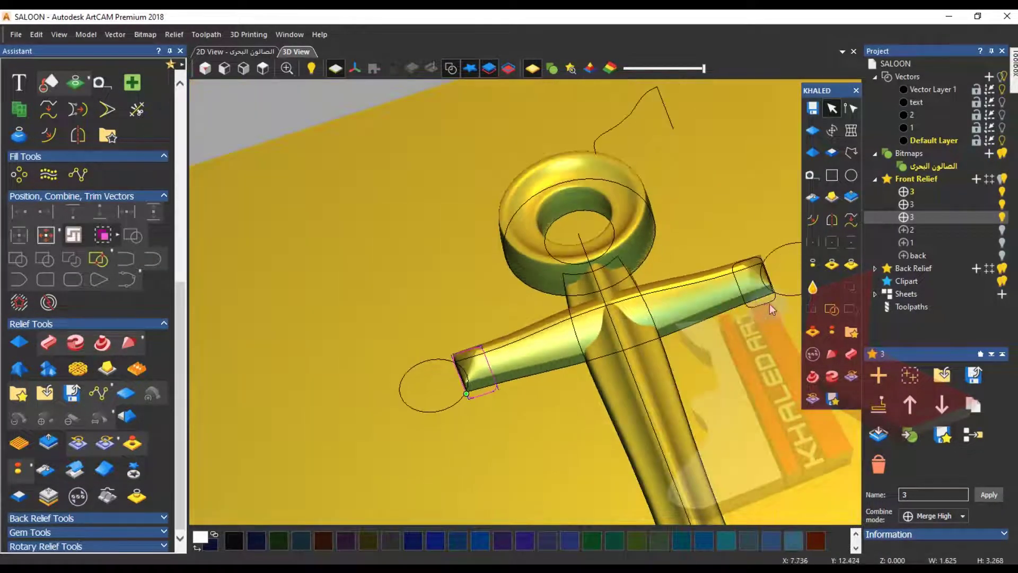
pyautogui.click(767, 307)
pyautogui.click(936, 192)
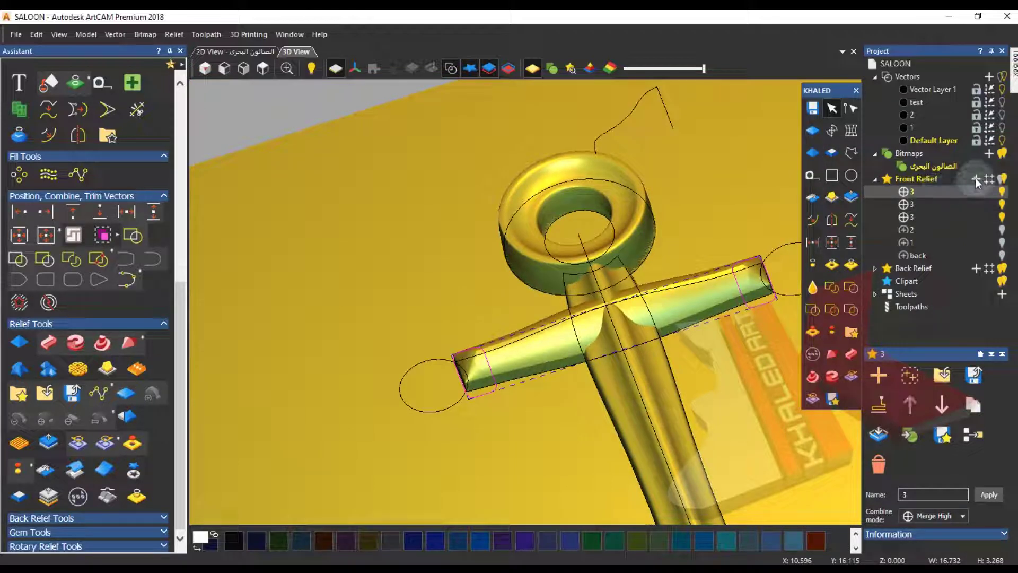
pyautogui.click(975, 179)
pyautogui.click(939, 193)
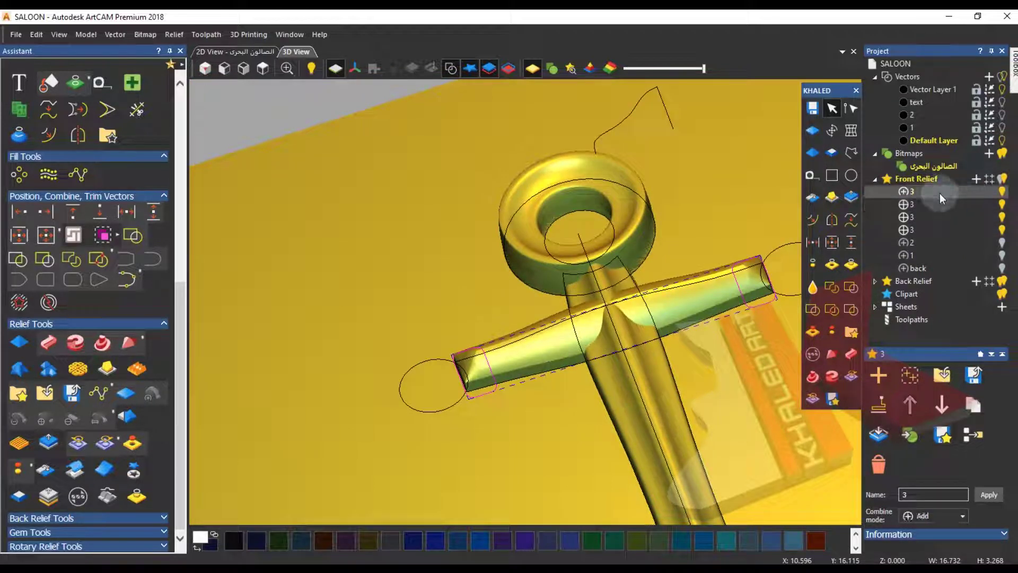
pyautogui.click(816, 151)
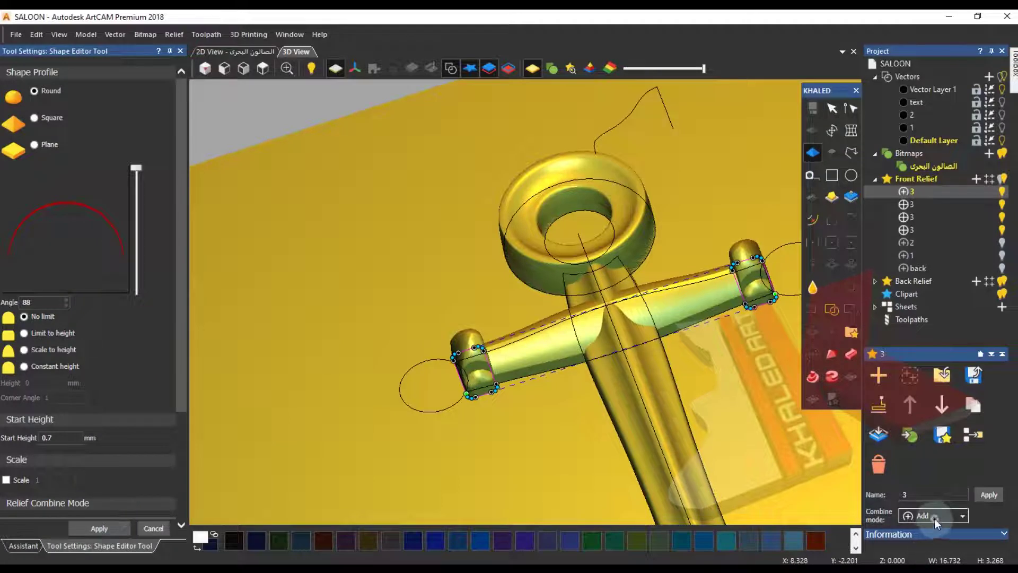
pyautogui.click(932, 449)
# - Raise both end collars with a 90° round profile limited to 0.5 mm height and a start height of 1.2 mm
pyautogui.scroll(5, 491, 375)
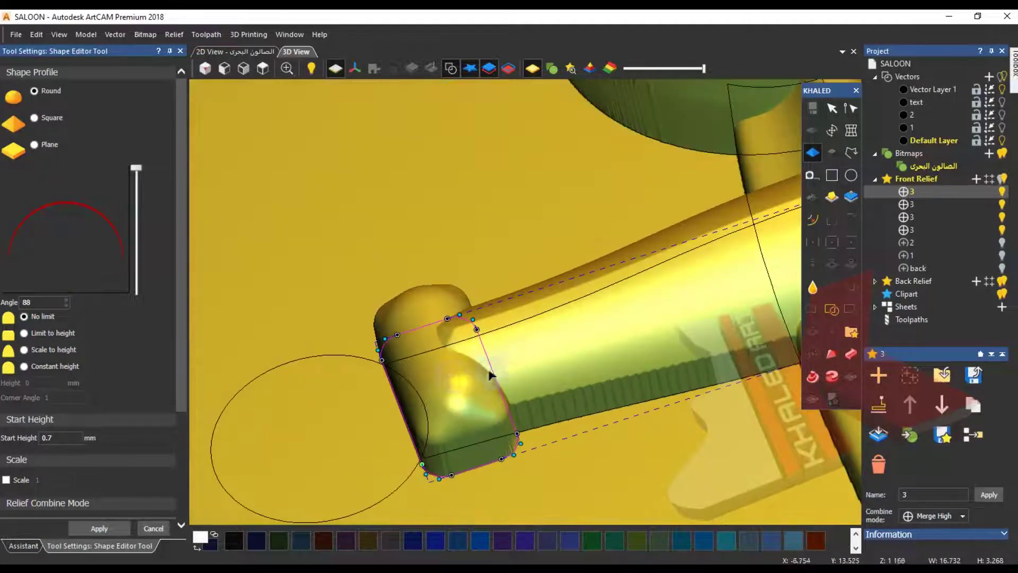
pyautogui.click(129, 189)
pyautogui.moveTo(135, 177); pyautogui.dragTo(136, 167)
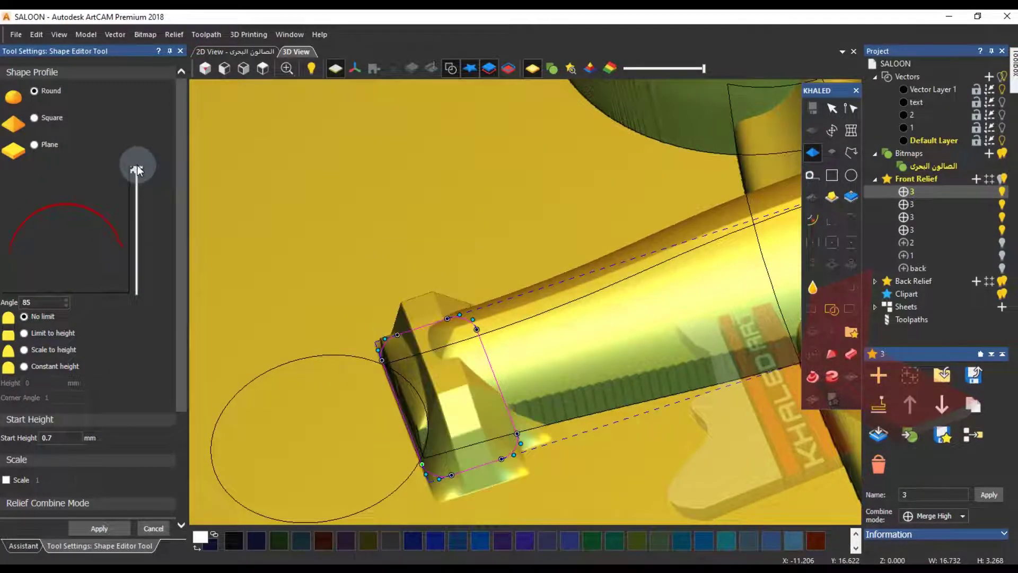
pyautogui.write('1')
pyautogui.moveTo(506, 426); pyautogui.dragTo(129, 268)
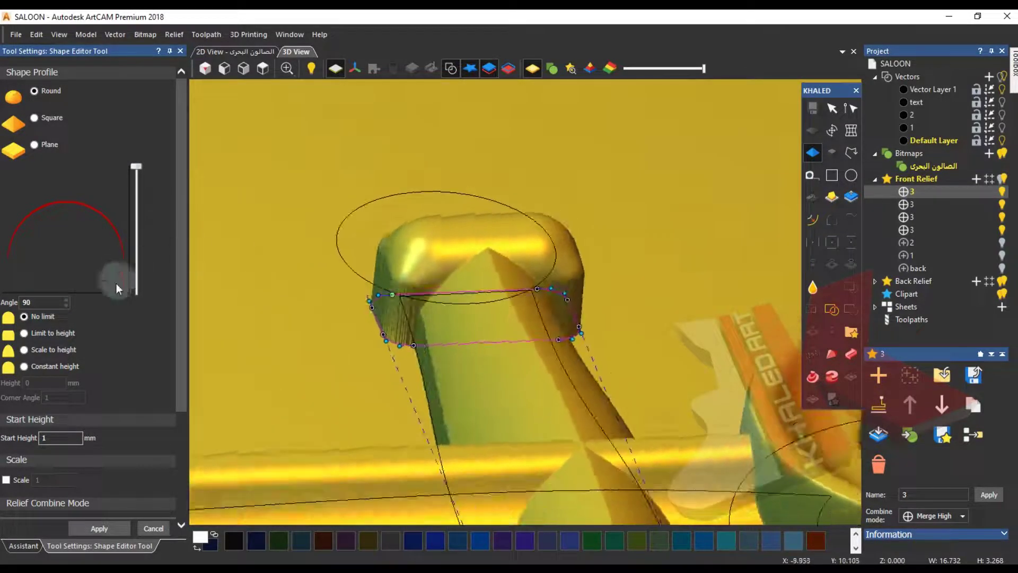
pyautogui.click(24, 333)
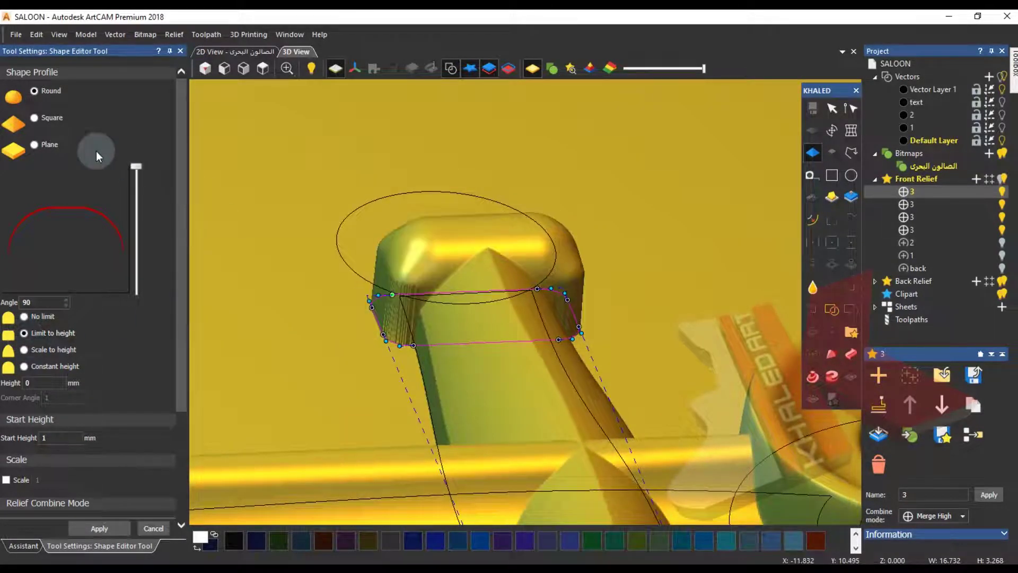
pyautogui.write('.5')
pyautogui.click(122, 399)
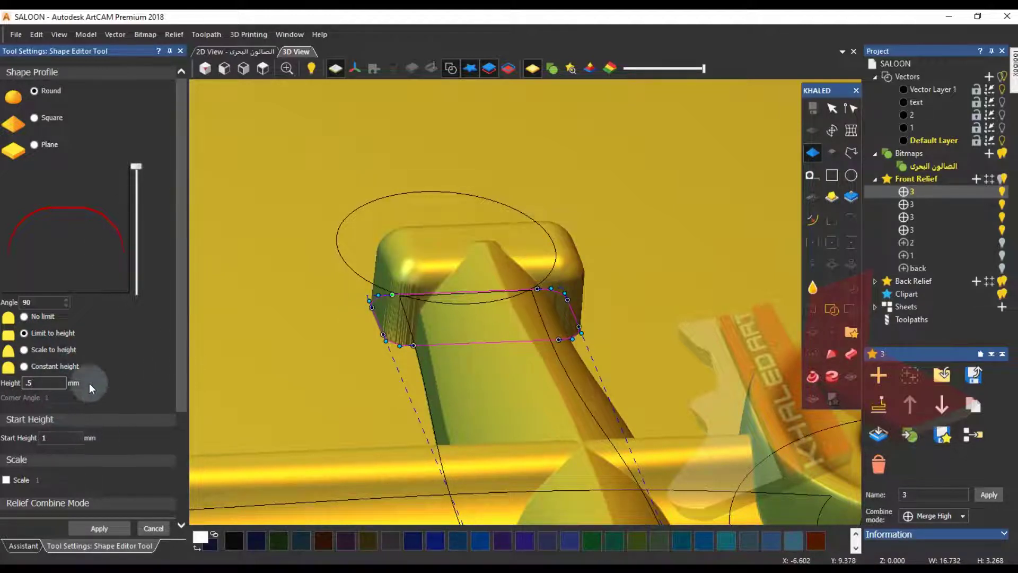
pyautogui.write('1.')
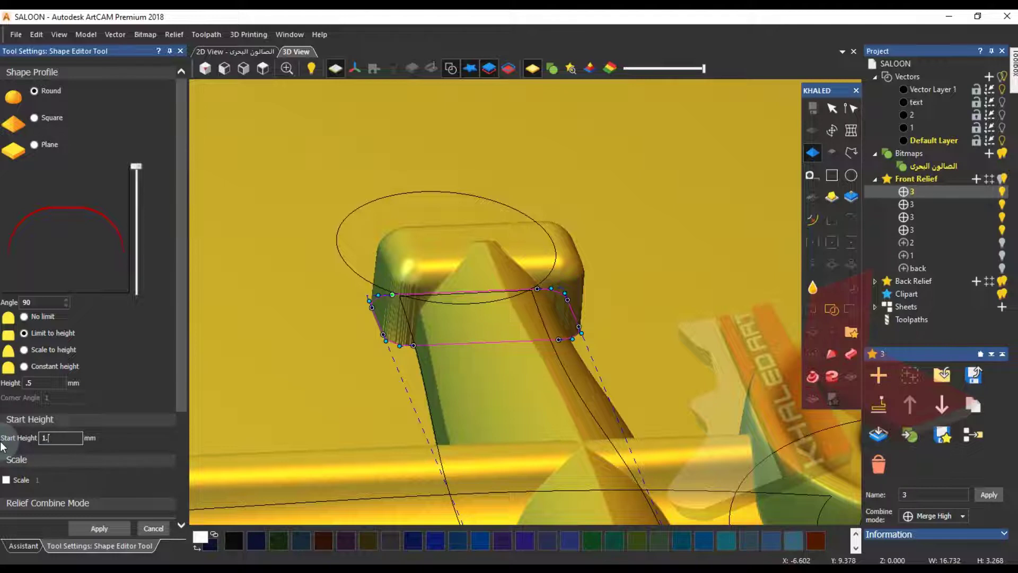
pyautogui.write('2')
pyautogui.click(97, 529)
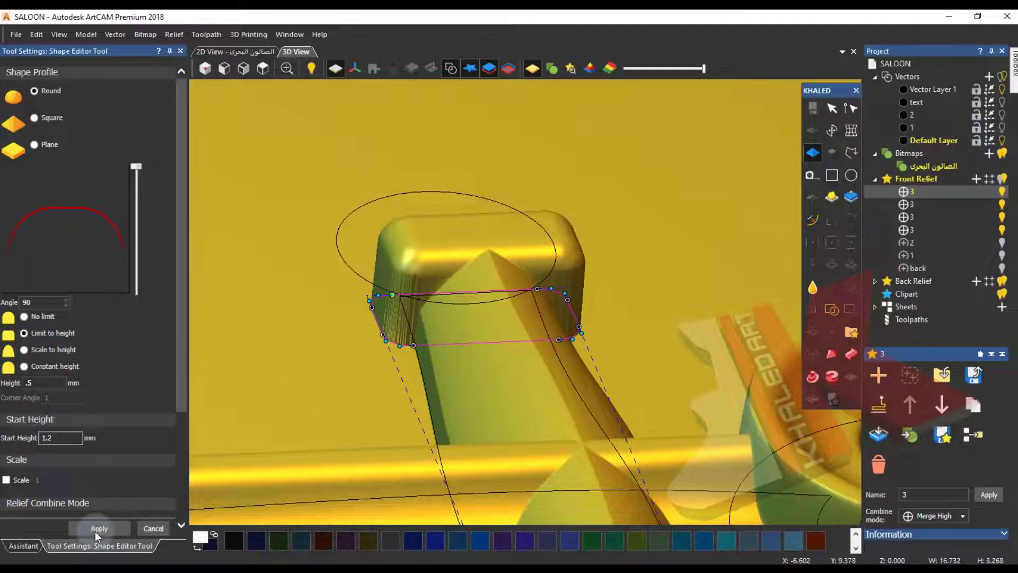
pyautogui.click(152, 528)
# - Add a shallow round profile without height limit and with start height 0 on top of both end collars
pyautogui.click(817, 150)
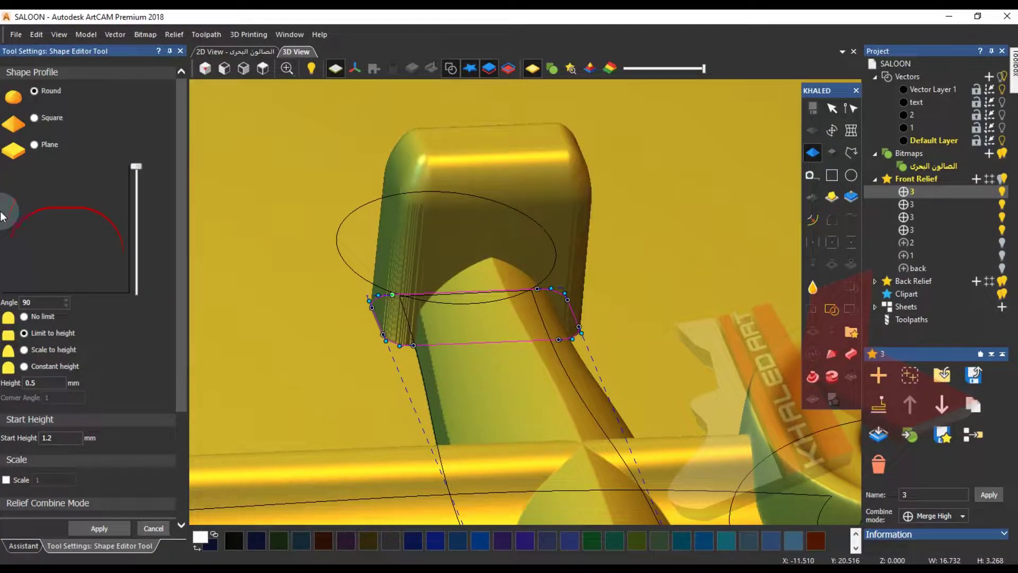
pyautogui.moveTo(136, 166); pyautogui.dragTo(139, 212)
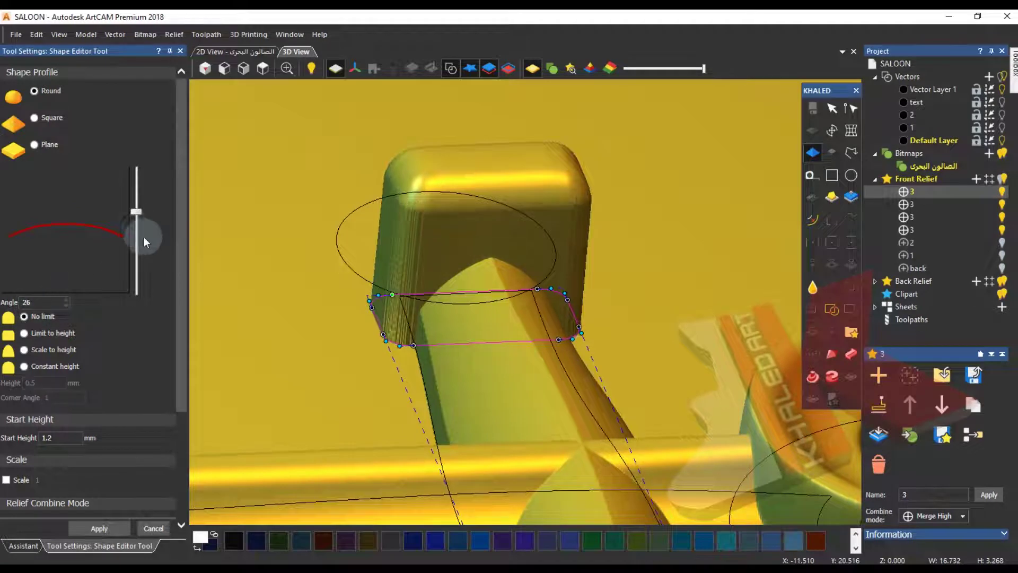
pyautogui.moveTo(57, 441); pyautogui.dragTo(2, 441)
pyautogui.write('0')
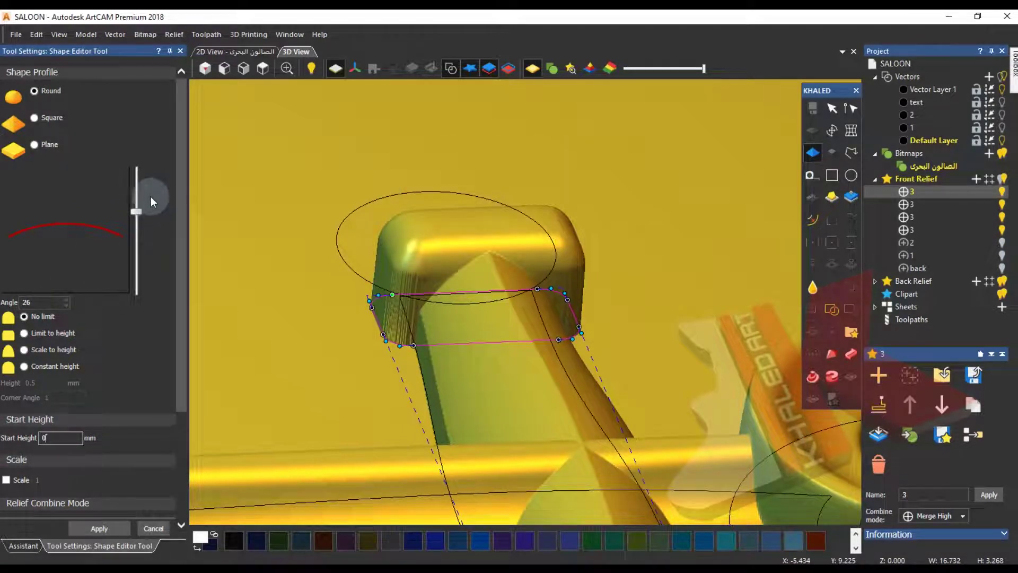
pyautogui.click(136, 191)
pyautogui.click(138, 207)
pyautogui.moveTo(138, 210); pyautogui.dragTo(136, 214)
pyautogui.click(99, 528)
# - Draw a circle about 5.2 mm wide centred on one end collar and place a centred copy on the other
pyautogui.click(249, 52)
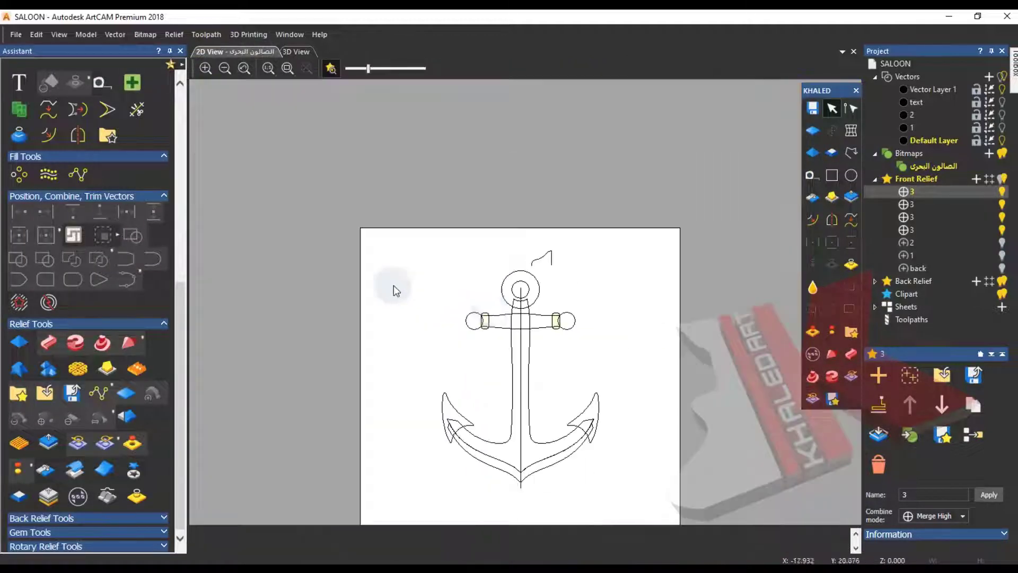
pyautogui.scroll(5, 567, 321)
pyautogui.scroll(-5, 470, 356)
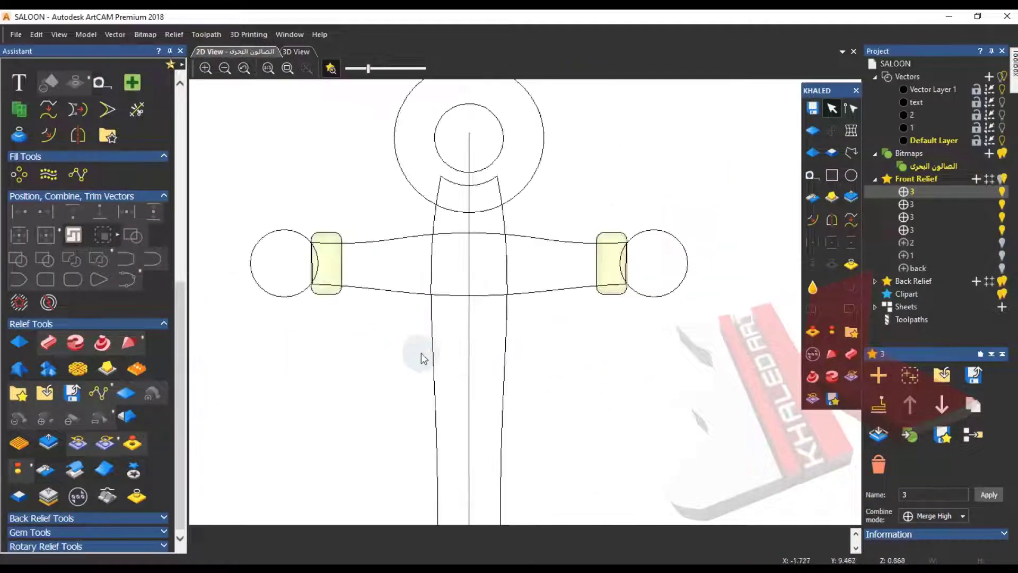
pyautogui.scroll(5, 68, 228)
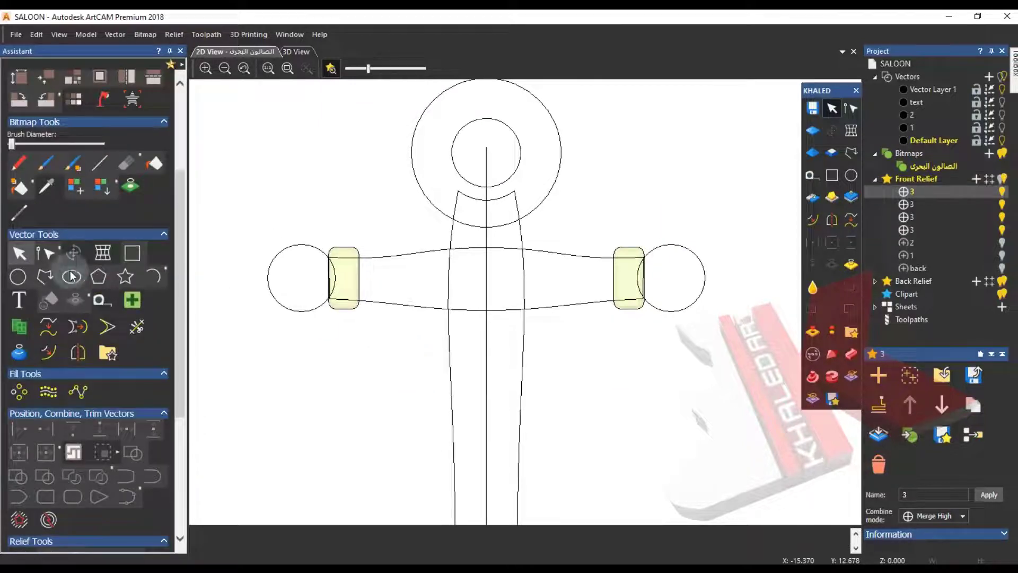
pyautogui.click(17, 276)
pyautogui.moveTo(346, 275); pyautogui.dragTo(373, 316)
pyautogui.press('Escape')
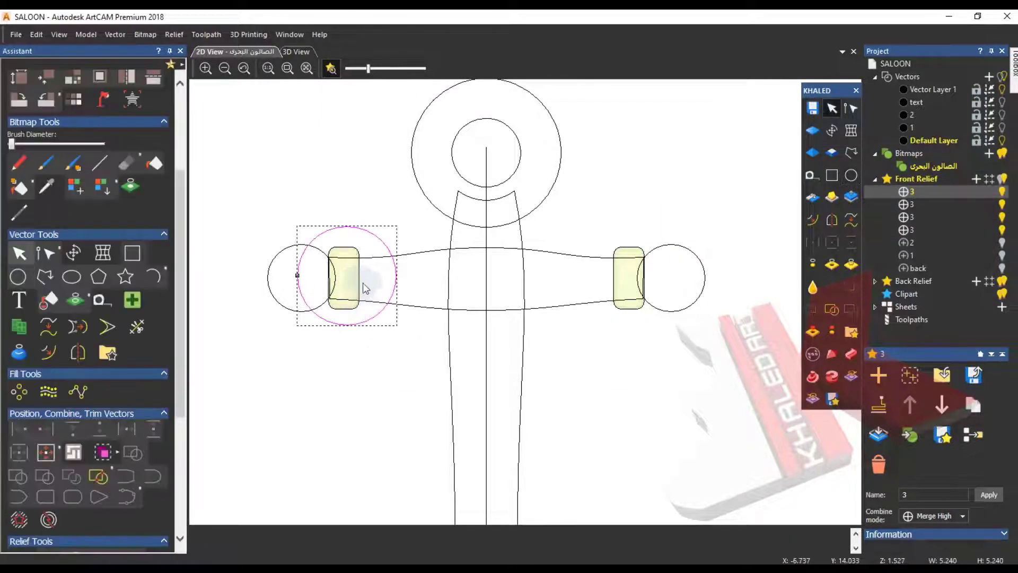
pyautogui.keyDown('shift'); pyautogui.click(360, 288); pyautogui.keyUp('shift')
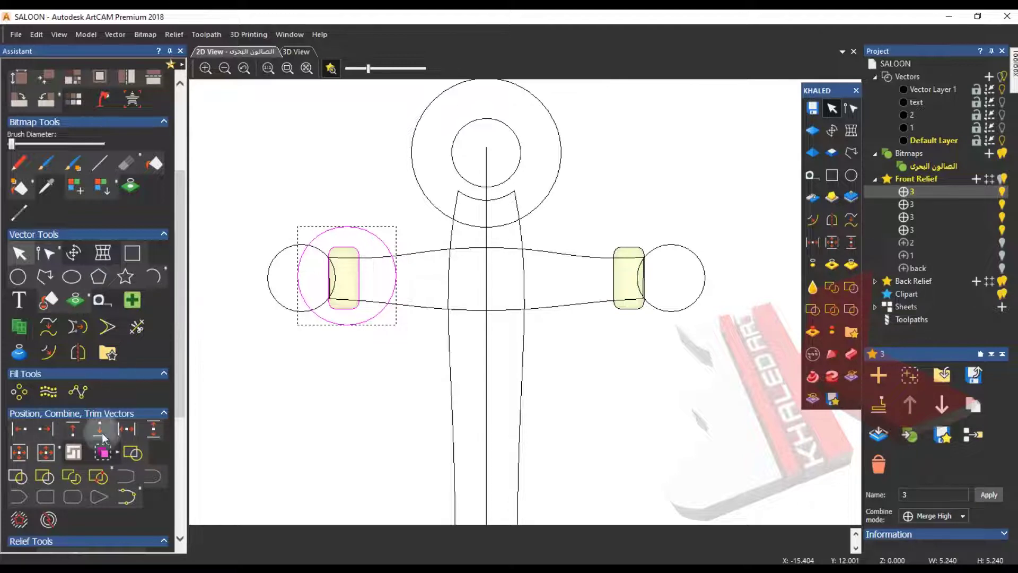
pyautogui.click(831, 243)
pyautogui.keyDown('ctrl'); pyautogui.moveTo(382, 249); pyautogui.dragTo(636, 248); pyautogui.keyUp('ctrl')
pyautogui.click(833, 242)
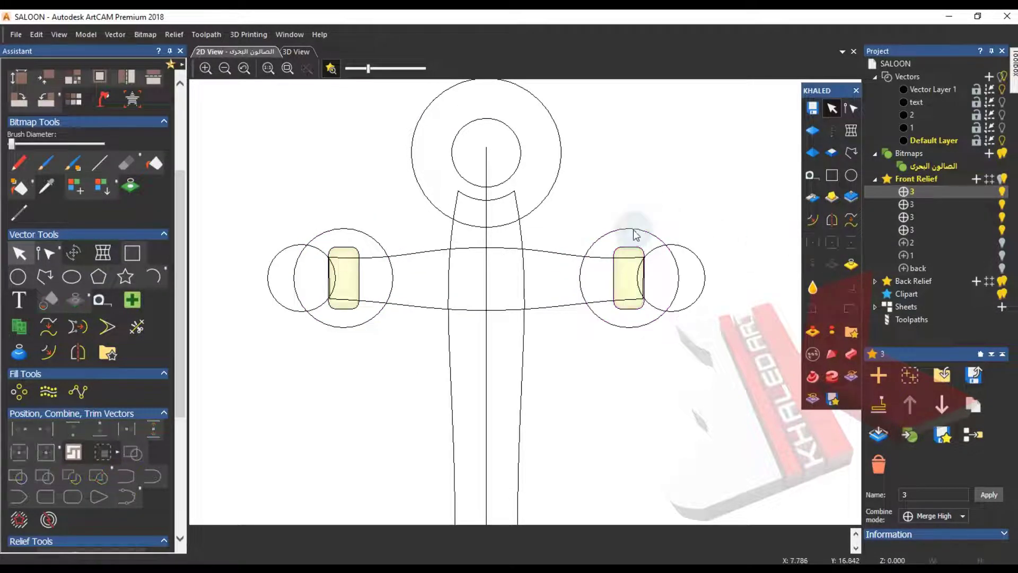
# - Add a 45° round dome with start height 0 and no height limit over both collar circles
pyautogui.keyDown('shift'); pyautogui.click(356, 229); pyautogui.keyUp('shift')
pyautogui.click(812, 152)
pyautogui.click(35, 118)
pyautogui.scroll(-3, 52, 405)
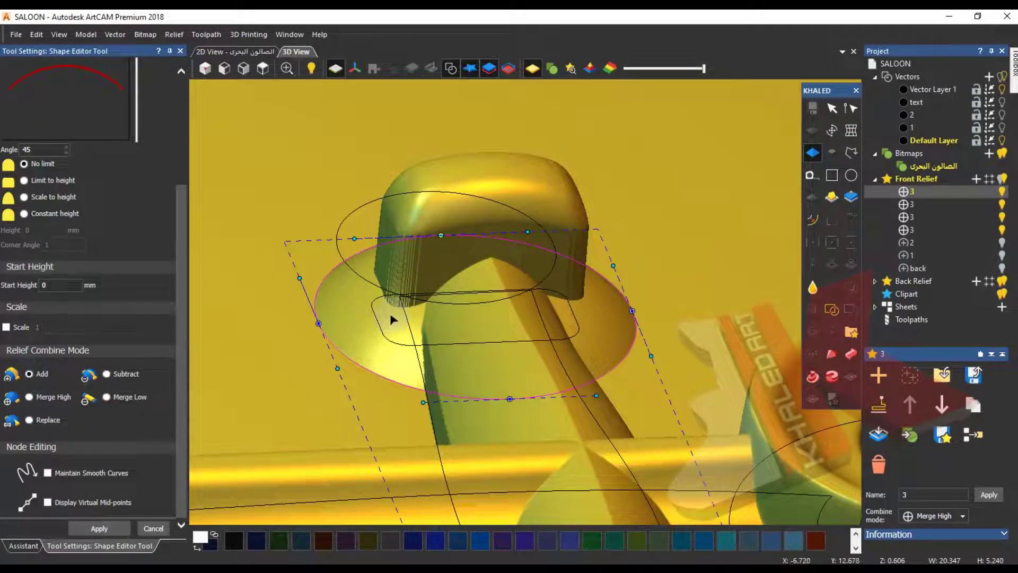
pyautogui.scroll(-3, 500, 303)
pyautogui.moveTo(459, 418); pyautogui.dragTo(600, 463)
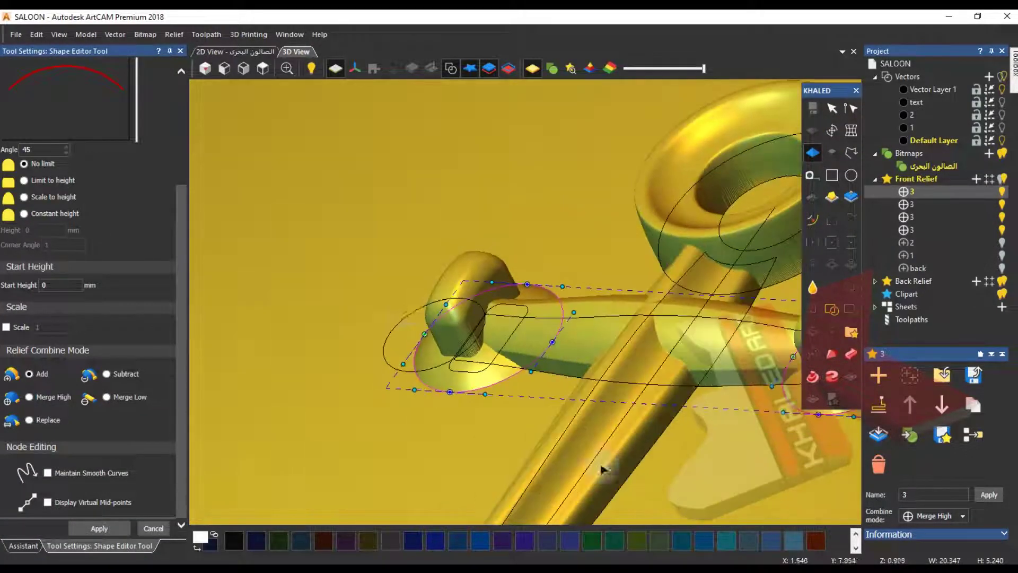
pyautogui.scroll(-1, 567, 327)
pyautogui.scroll(3, 749, 313)
pyautogui.moveTo(518, 465); pyautogui.dragTo(376, 357)
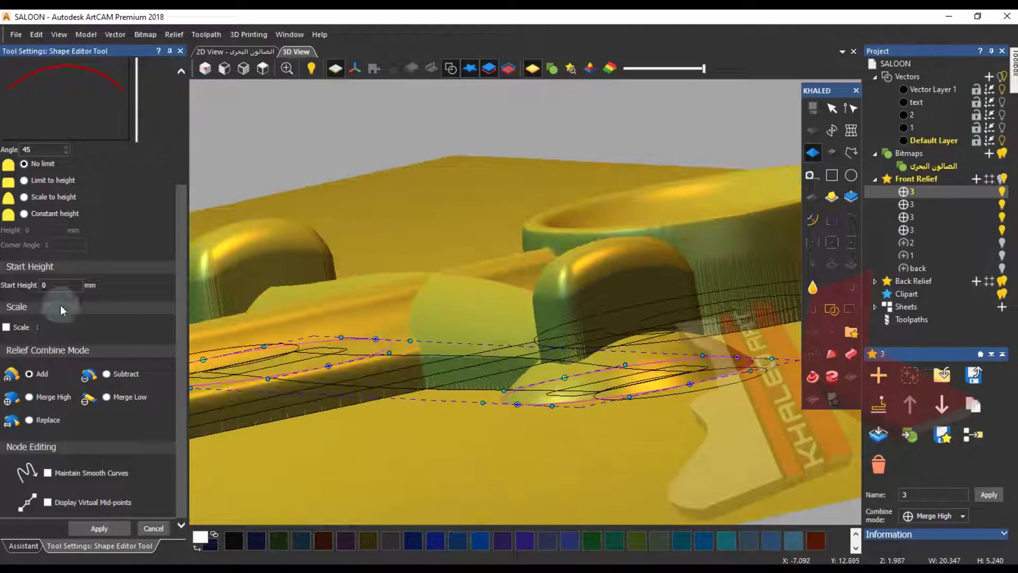
pyautogui.click(100, 528)
# - Clear the relief outside the two collar rectangles so the dome remains only on the collars, and check it in 3D
pyautogui.click(235, 51)
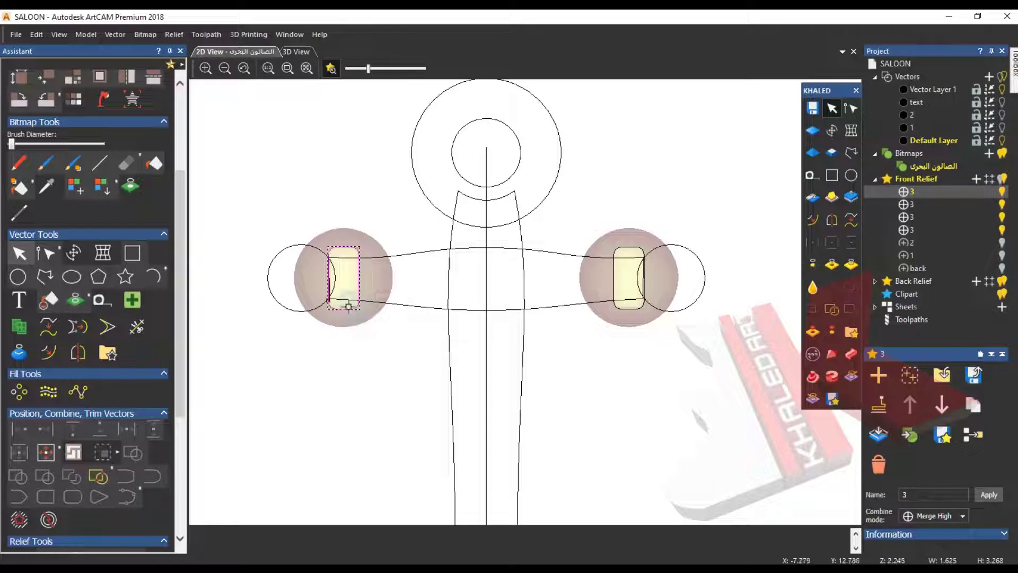
pyautogui.keyDown('shift'); pyautogui.click(616, 309); pyautogui.keyUp('shift')
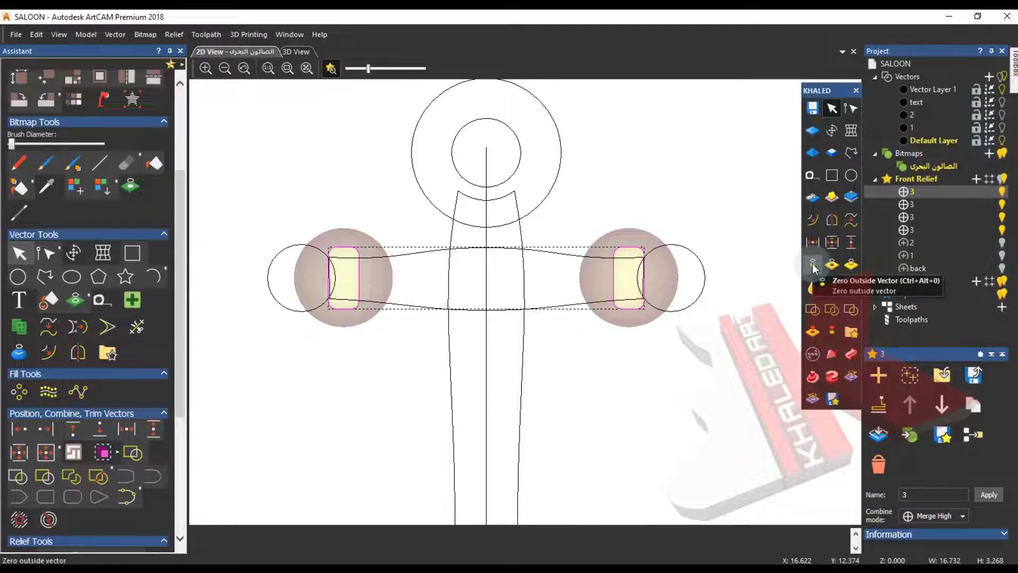
pyautogui.click(812, 263)
pyautogui.click(296, 52)
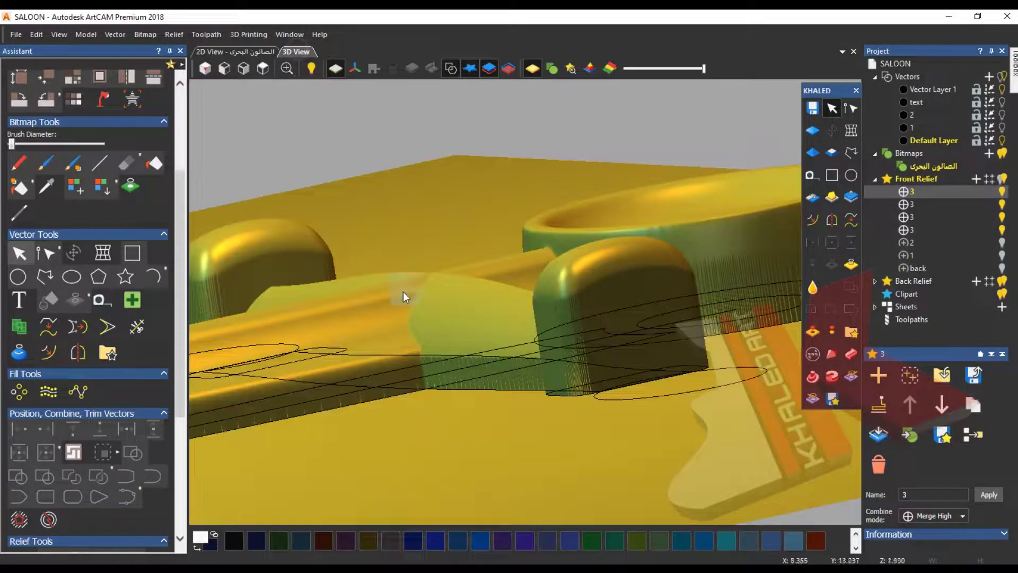
pyautogui.click(235, 51)
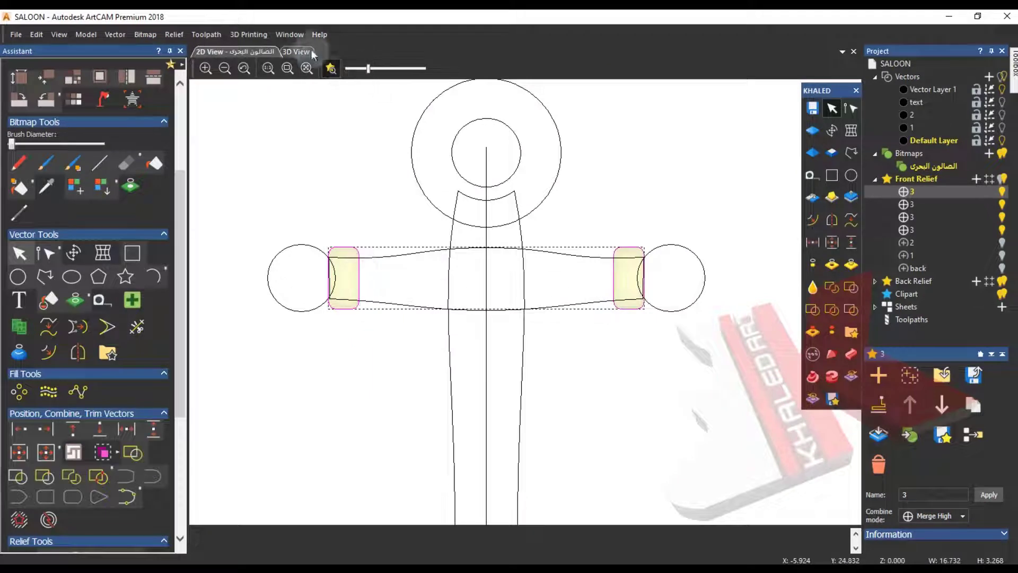
# - Lower both end collars by subtracting a flat plane with a start height of 0.8 mm, and check them in 3D
pyautogui.click(295, 52)
pyautogui.moveTo(473, 300); pyautogui.dragTo(399, 314)
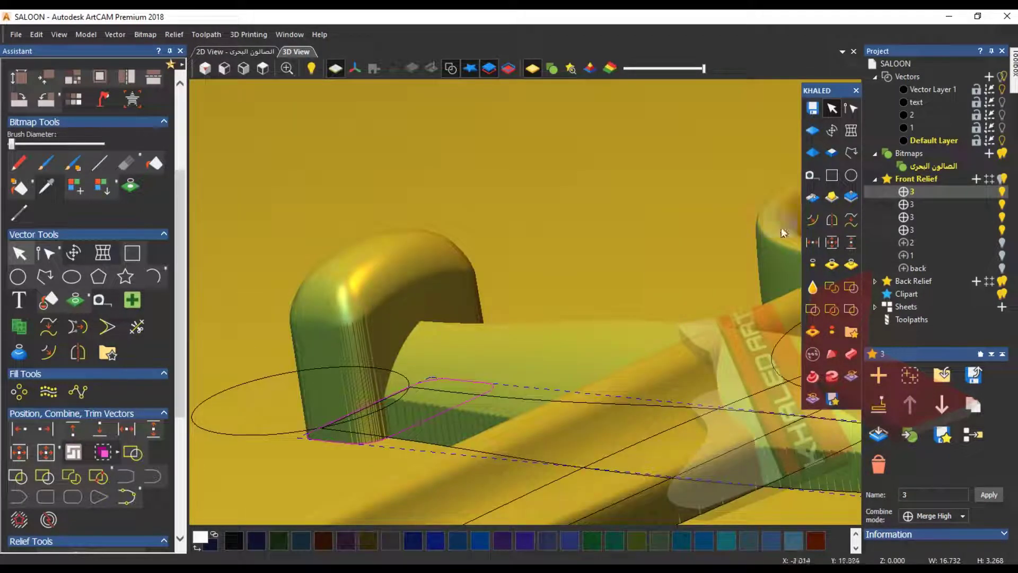
pyautogui.click(812, 152)
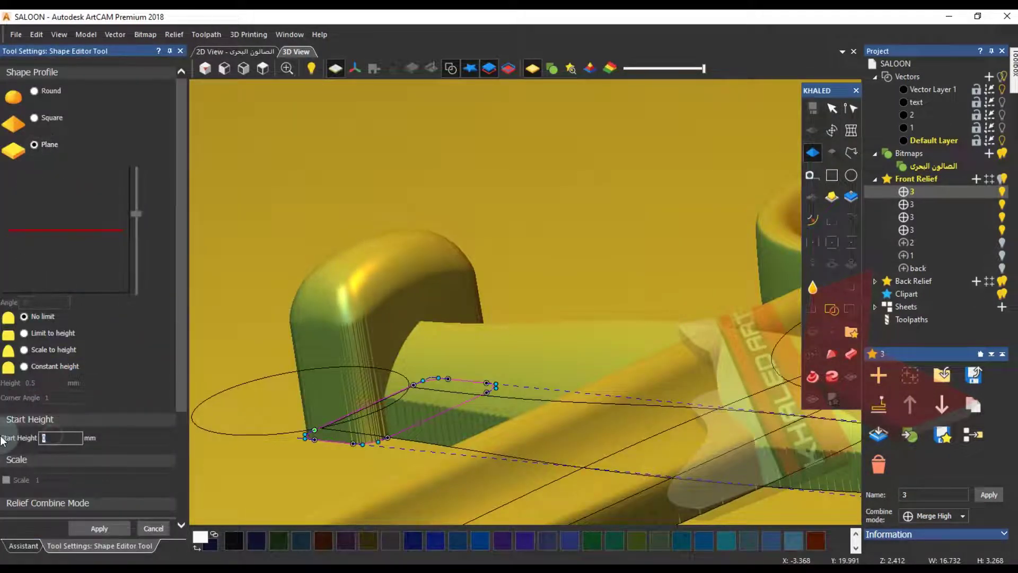
pyautogui.scroll(-3, 45, 448)
pyautogui.click(110, 375)
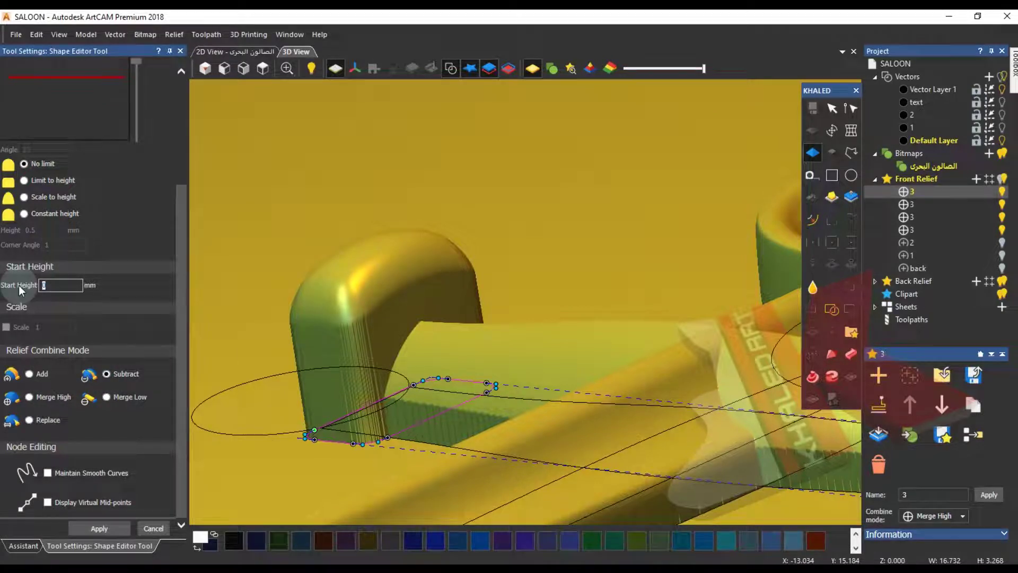
pyautogui.write('1')
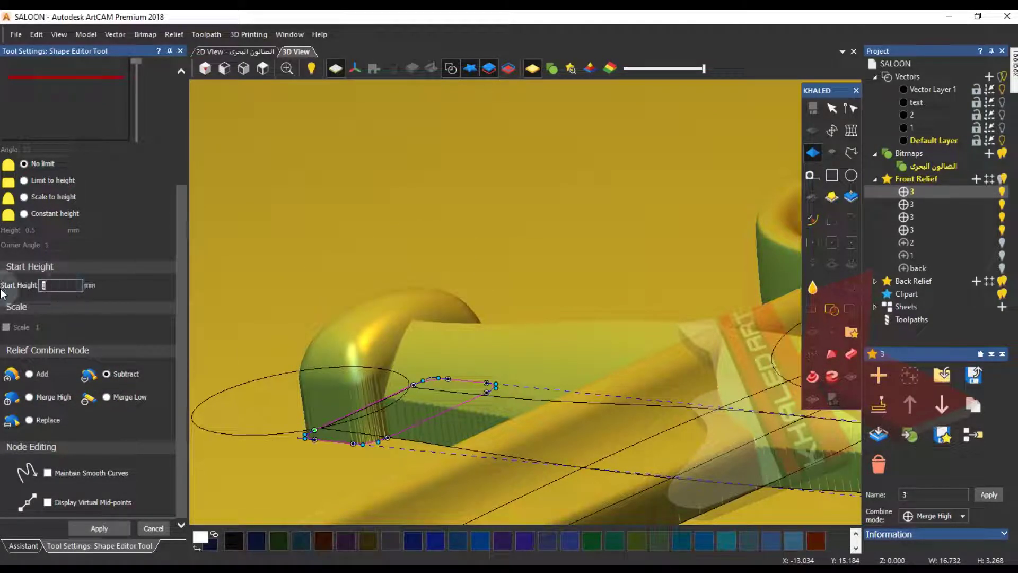
pyautogui.press('BackSpace')
pyautogui.write('.8')
pyautogui.scroll(-4, 490, 296)
pyautogui.moveTo(492, 297); pyautogui.dragTo(540, 331, button='middle')
pyautogui.click(97, 528)
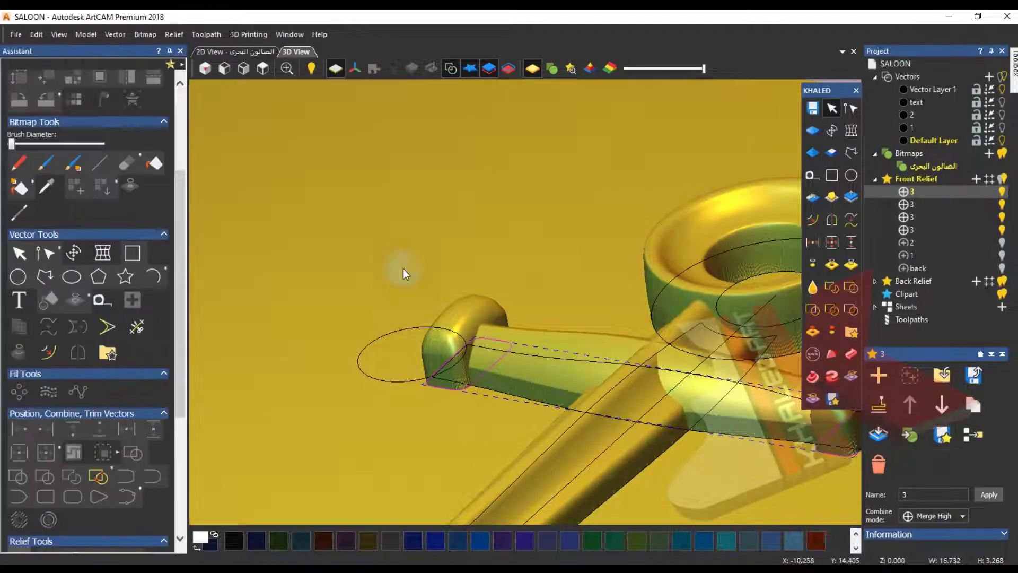
pyautogui.moveTo(346, 152); pyautogui.dragTo(438, 270)
pyautogui.moveTo(567, 266); pyautogui.dragTo(322, 230, button='middle')
pyautogui.click(233, 51)
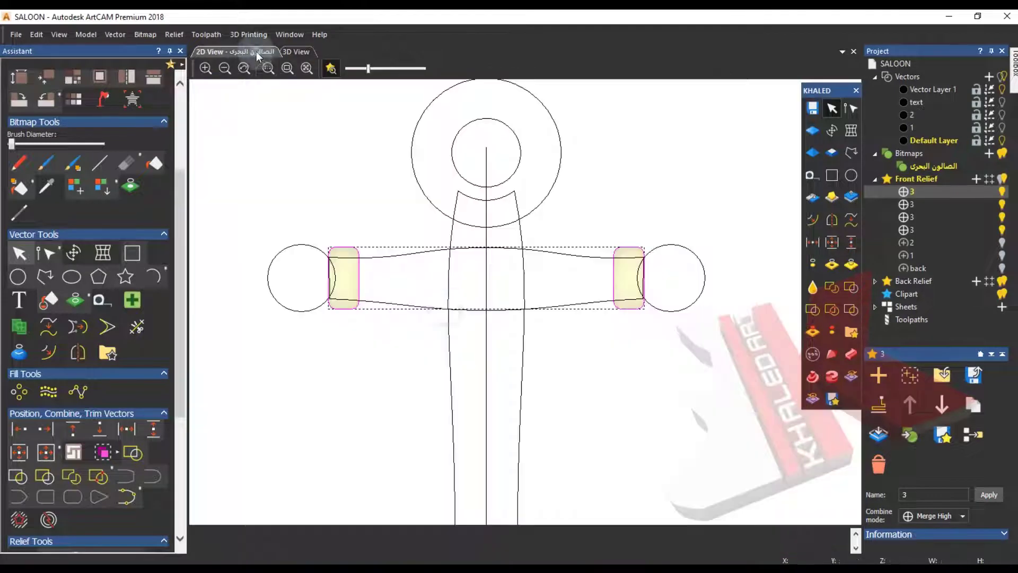
pyautogui.click(294, 51)
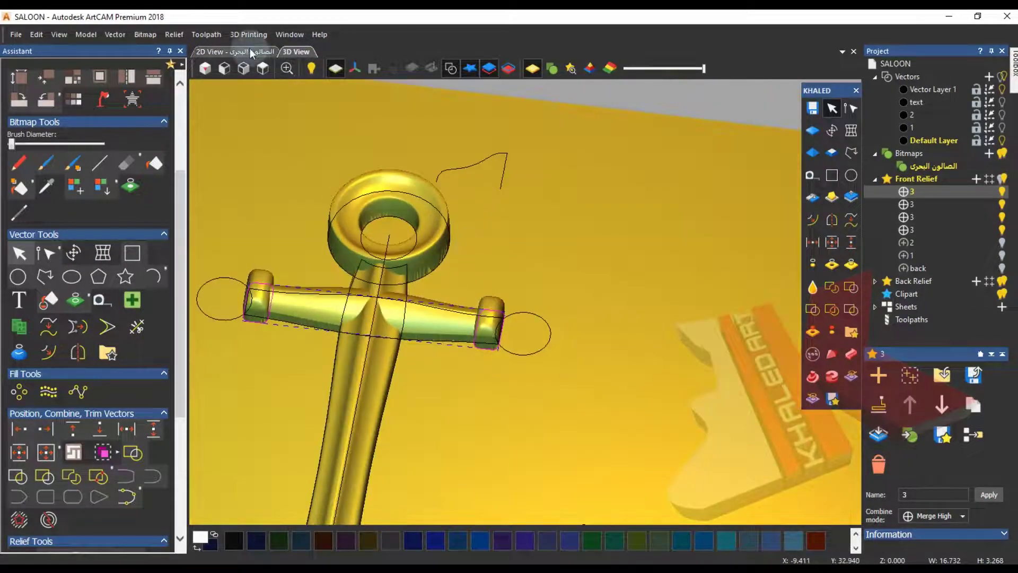
pyautogui.click(251, 51)
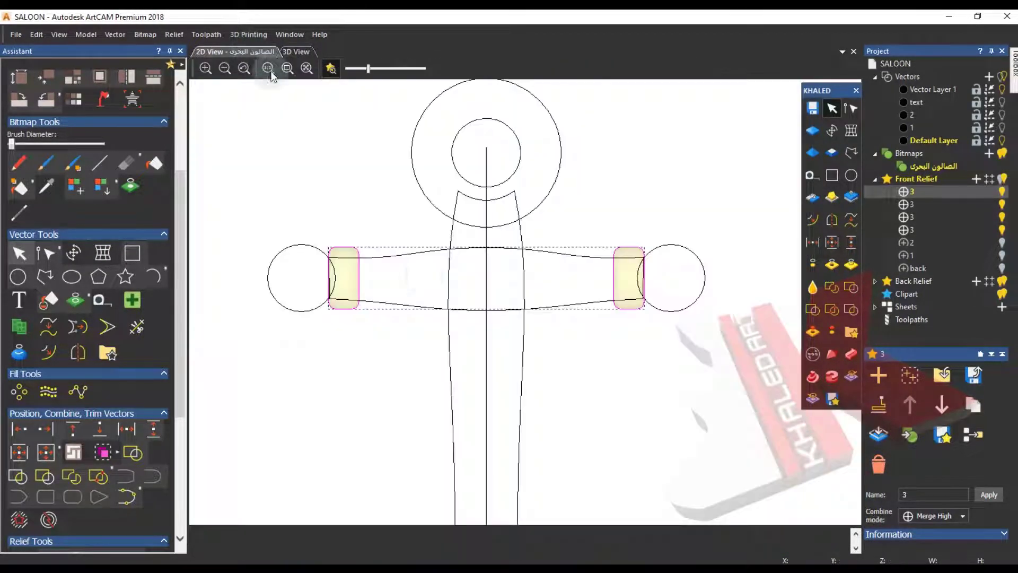
pyautogui.moveTo(564, 210); pyautogui.dragTo(557, 292, button='middle')
pyautogui.click(605, 135)
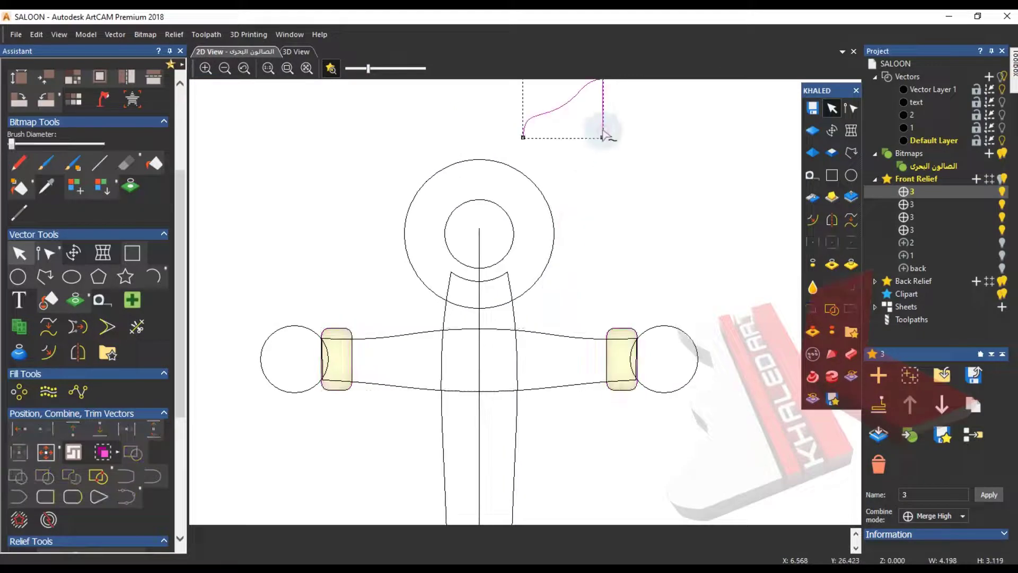
pyautogui.scroll(4, 735, 392)
pyautogui.scroll(-3, 540, 354)
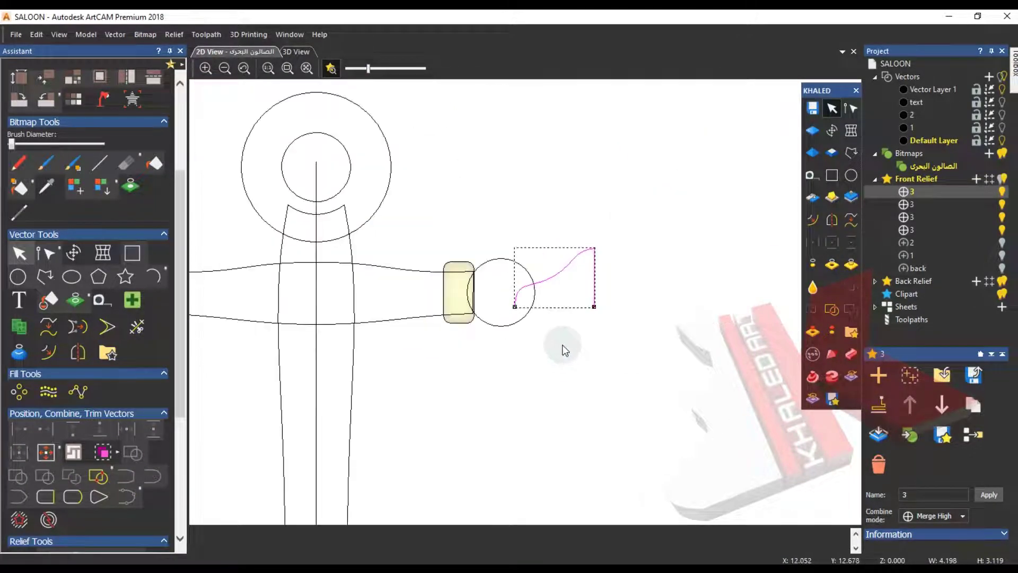
pyautogui.scroll(2, 558, 345)
pyautogui.press('Delete')
# - Select the circles at both crossbar ends and add a new relief layer named 3
pyautogui.moveTo(487, 393); pyautogui.dragTo(679, 368, button='middle')
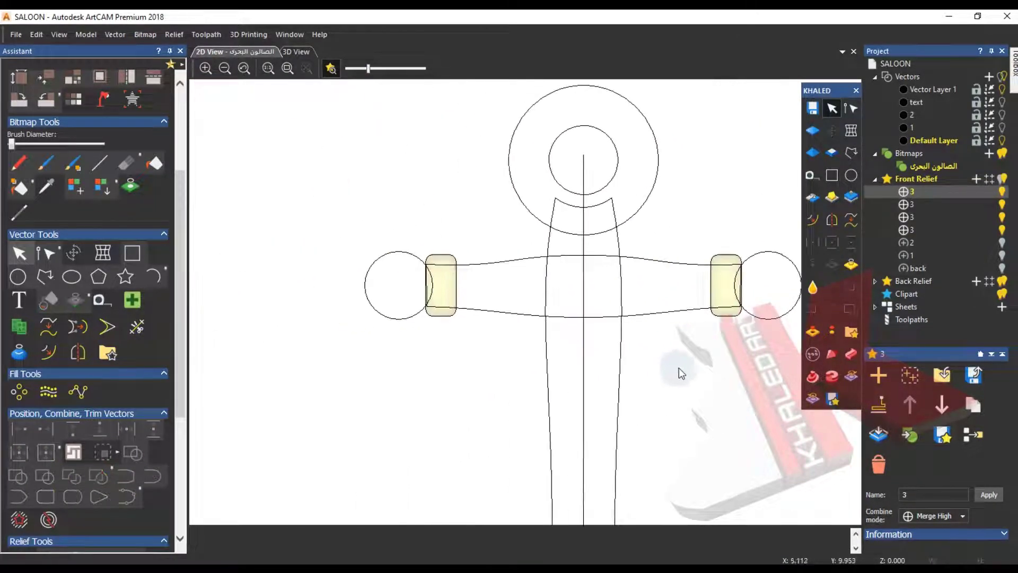
pyautogui.click(423, 310)
pyautogui.keyDown('shift'); pyautogui.click(757, 318); pyautogui.keyUp('shift')
pyautogui.click(975, 179)
pyautogui.write('3')
pyautogui.press('Return')
pyautogui.click(962, 193)
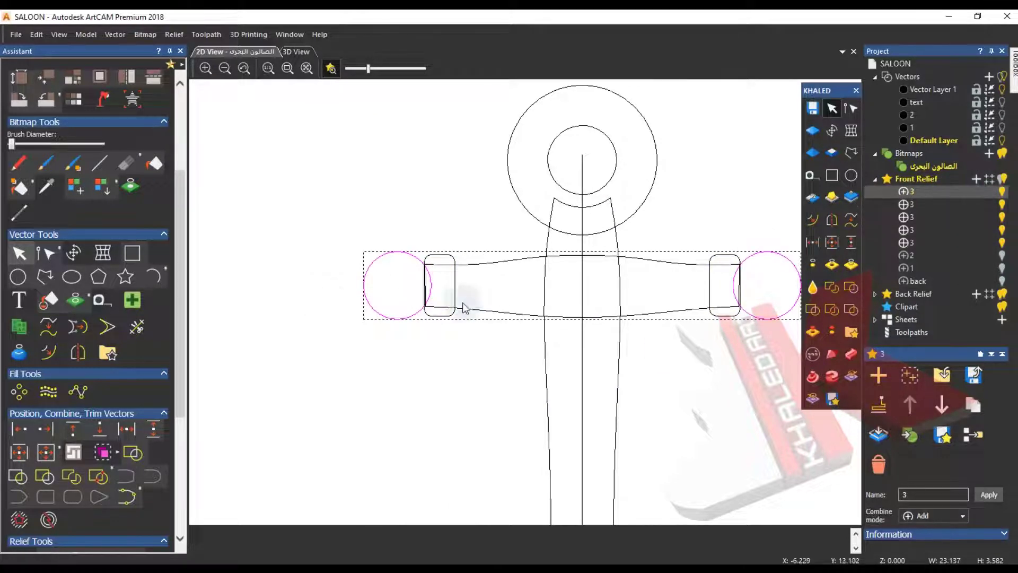
# - Shape both end circles with a round profile in Add mode, without height limit and with a start height of 1 mm
pyautogui.click(812, 153)
pyautogui.click(299, 51)
pyautogui.scroll(5, 545, 336)
pyautogui.scroll(-3, 57, 454)
pyautogui.click(30, 383)
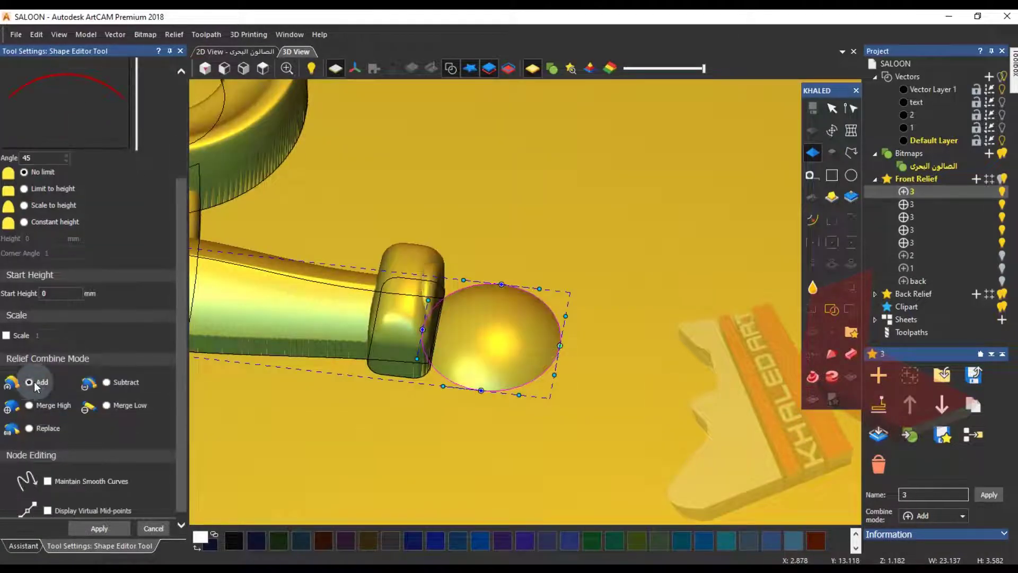
pyautogui.scroll(-1, 105, 463)
pyautogui.press('Return')
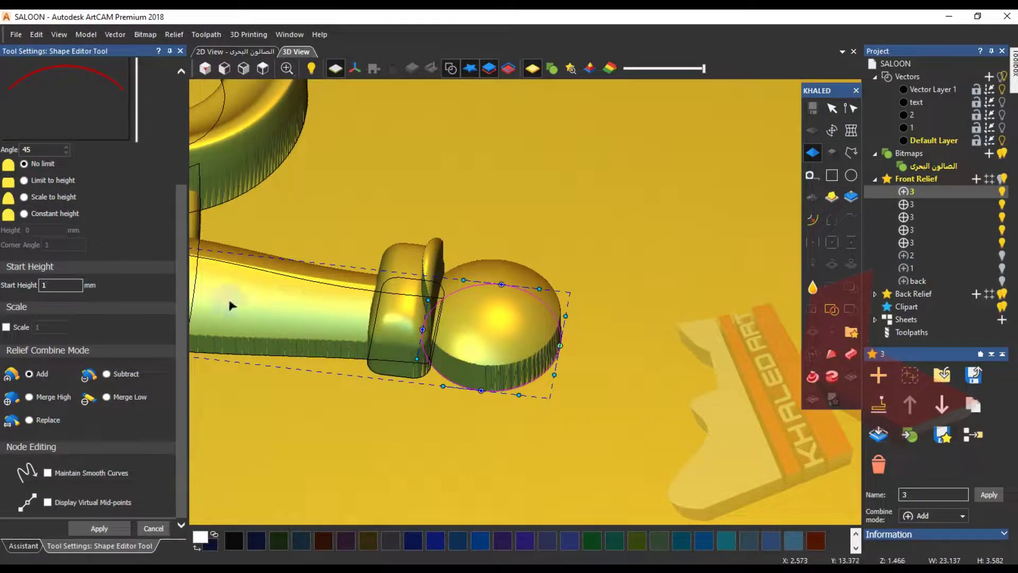
# - Set the layer's combine mode to Merge High and raise the end balls' dome angle to 66°
pyautogui.click(949, 520)
pyautogui.click(928, 447)
pyautogui.moveTo(692, 426); pyautogui.dragTo(112, 313)
pyautogui.scroll(5, 113, 313)
pyautogui.moveTo(136, 199); pyautogui.dragTo(136, 173)
pyautogui.moveTo(599, 397); pyautogui.dragTo(509, 365)
pyautogui.moveTo(137, 174); pyautogui.dragTo(137, 179)
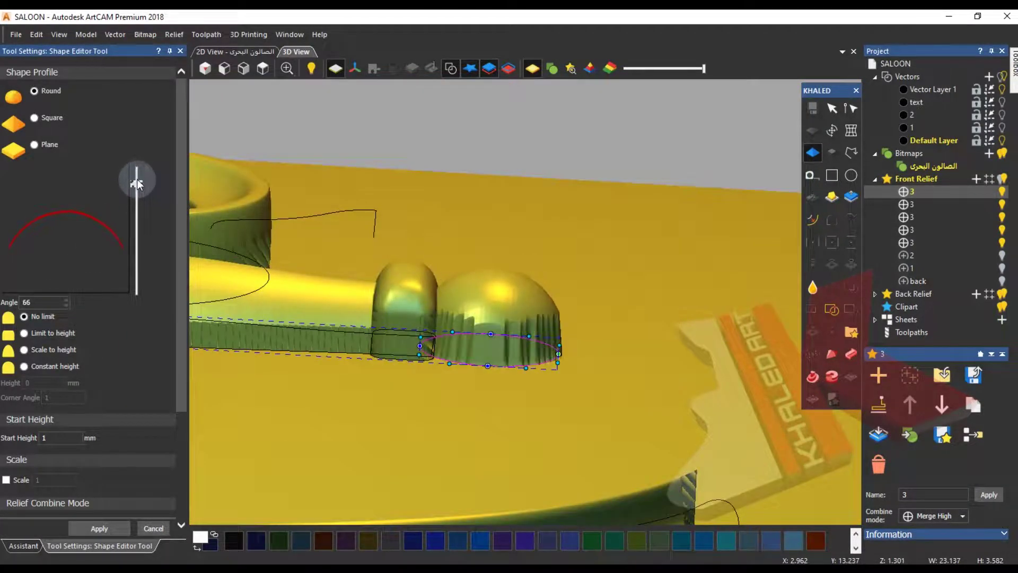
pyautogui.click(153, 528)
# - Examine the anchor relief with its new end balls in 3D from oblique and side views
pyautogui.moveTo(455, 362); pyautogui.dragTo(424, 396)
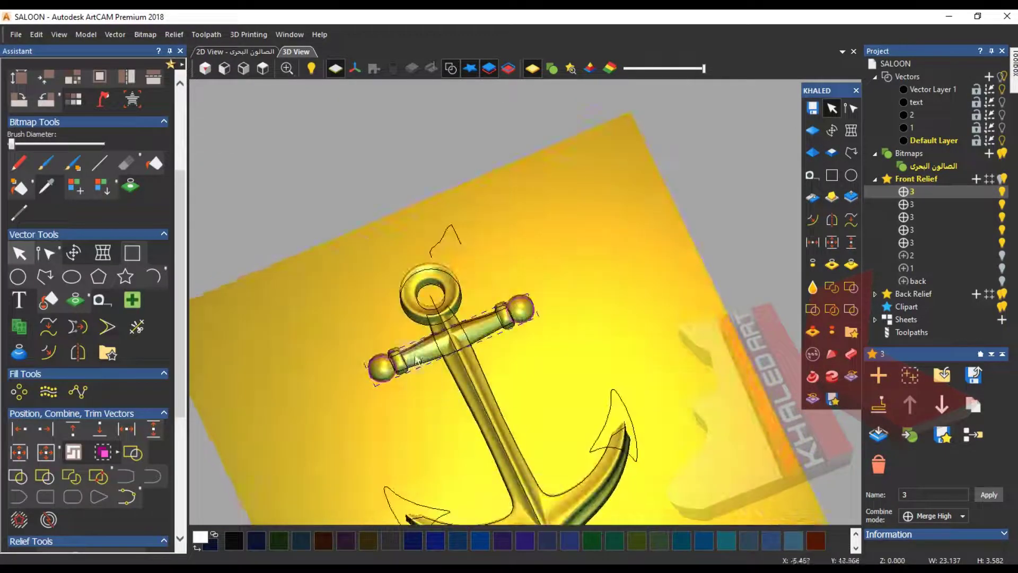
pyautogui.moveTo(443, 195)
pyautogui.mouseDown()
pyautogui.moveTo(441, 416)
pyautogui.moveTo(397, 436)
pyautogui.moveTo(417, 383)
pyautogui.moveTo(635, 377)
pyautogui.moveTo(533, 384)
pyautogui.moveTo(439, 355)
pyautogui.moveTo(416, 460)
pyautogui.moveTo(637, 181)
pyautogui.mouseUp()
pyautogui.click(245, 69)
pyautogui.scroll(3, 536, 314)
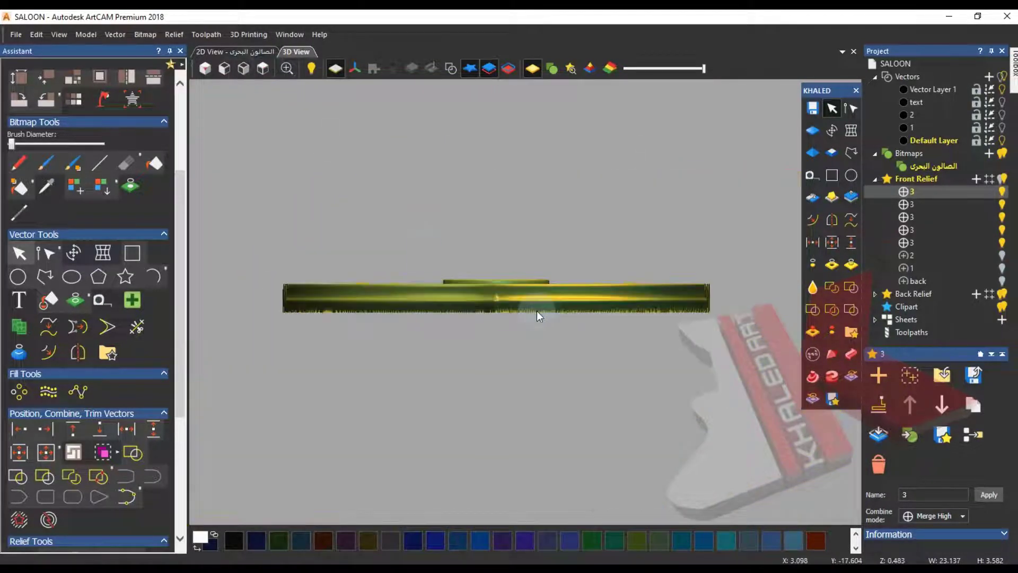
pyautogui.click(226, 69)
pyautogui.moveTo(413, 265); pyautogui.dragTo(334, 360)
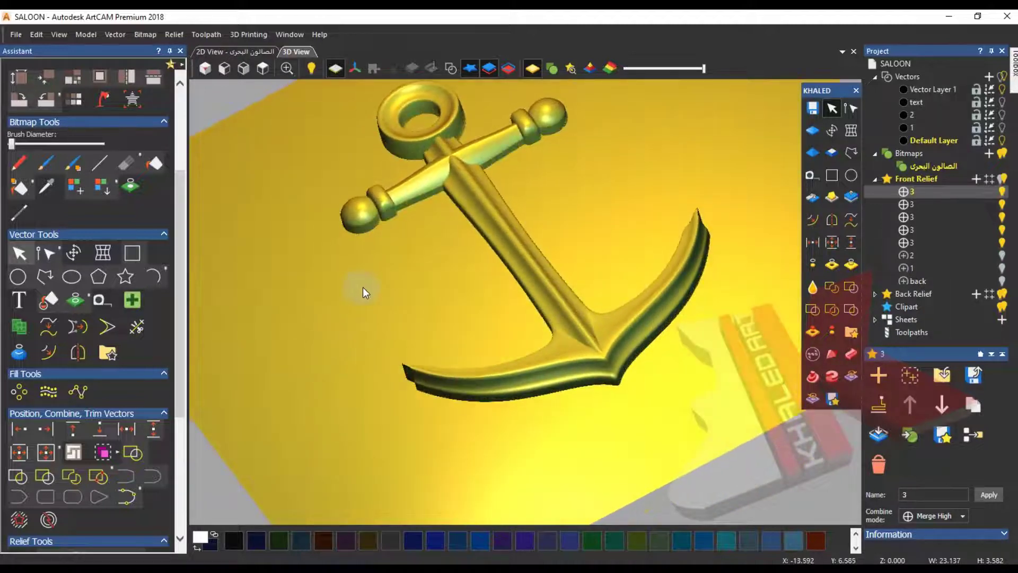
pyautogui.moveTo(548, 253); pyautogui.dragTo(602, 336)
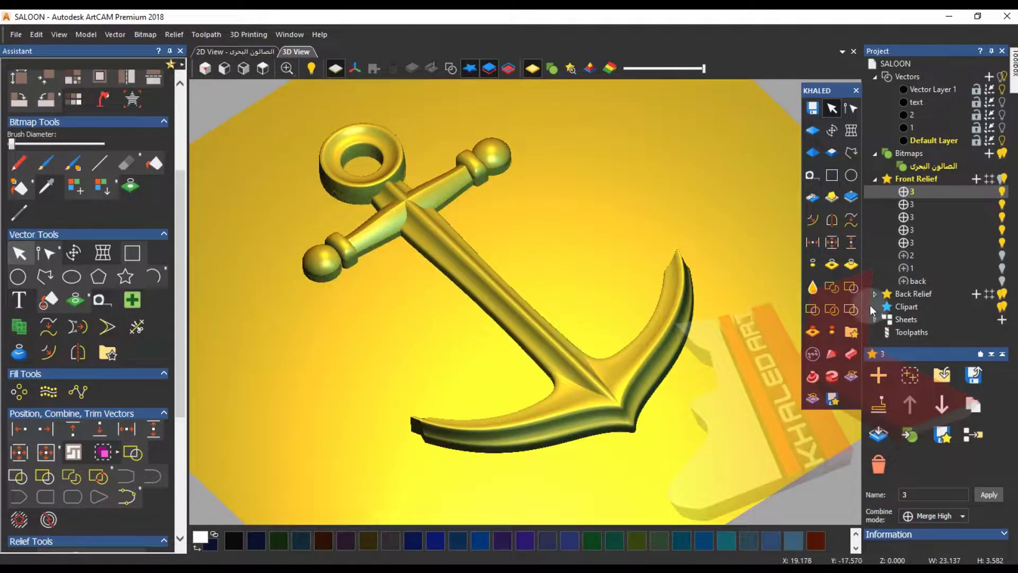
# - Select the arrowhead outline at the left fluke tip and add a new relief layer named 3
pyautogui.click(229, 51)
pyautogui.moveTo(500, 370); pyautogui.dragTo(433, 160, button='middle')
pyautogui.moveTo(390, 387); pyautogui.dragTo(452, 300, button='middle')
pyautogui.scroll(-3, 451, 301)
pyautogui.click(427, 325)
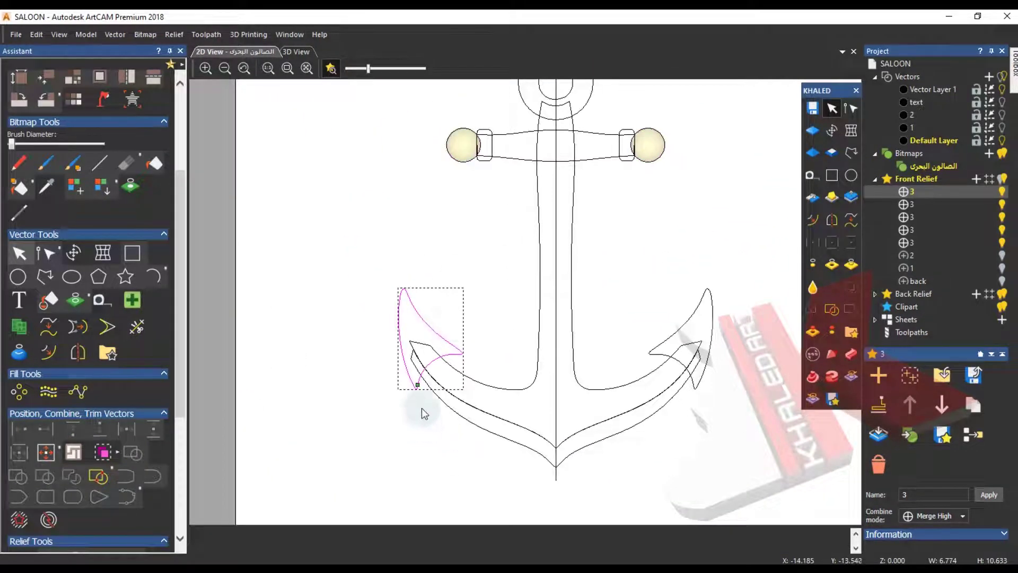
pyautogui.press('F3')
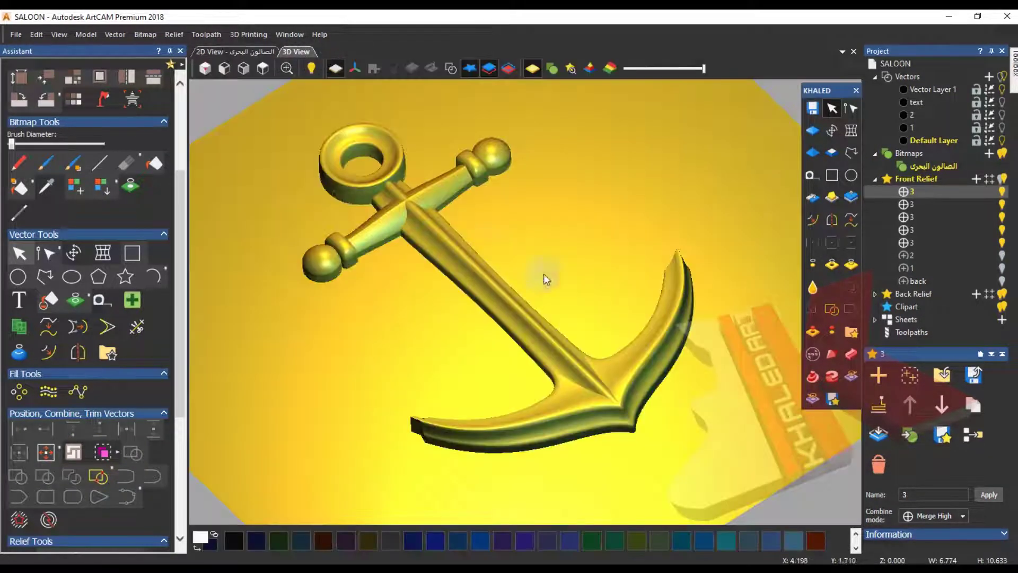
pyautogui.click(985, 181)
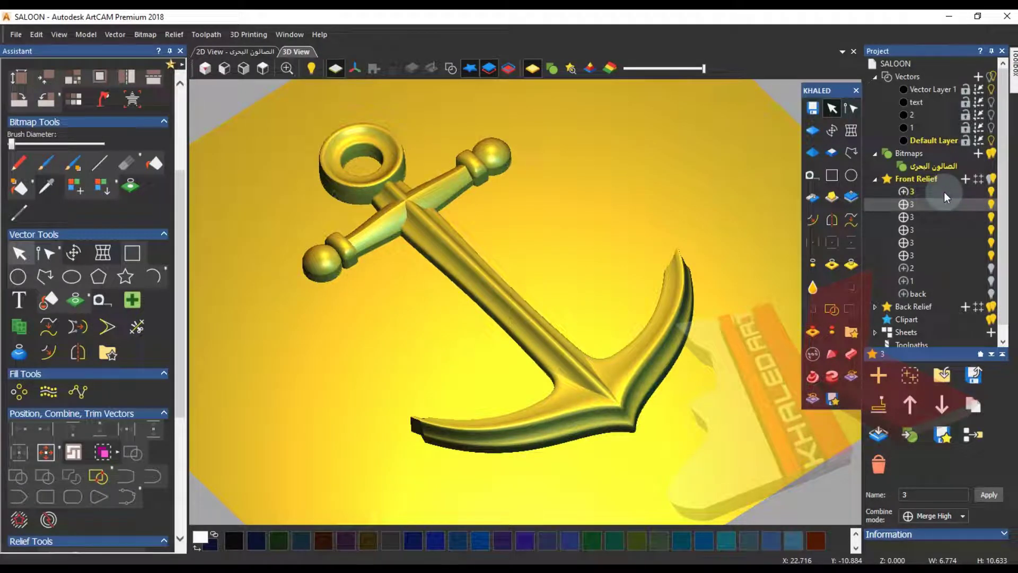
pyautogui.click(943, 191)
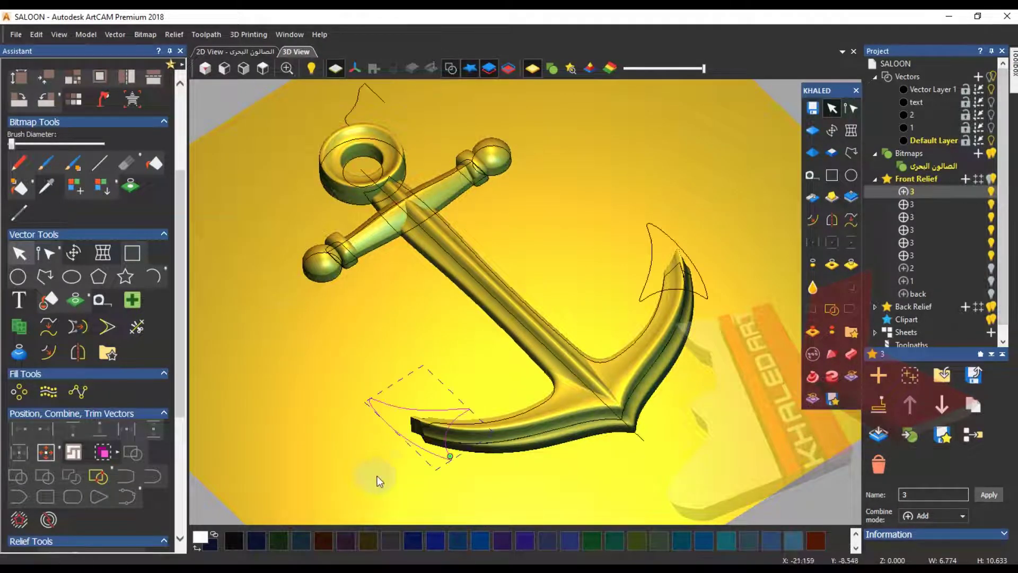
# - Set the layer to Merge High and shape the arrowhead with a 36° round profile and start height 1 mm
pyautogui.click(812, 153)
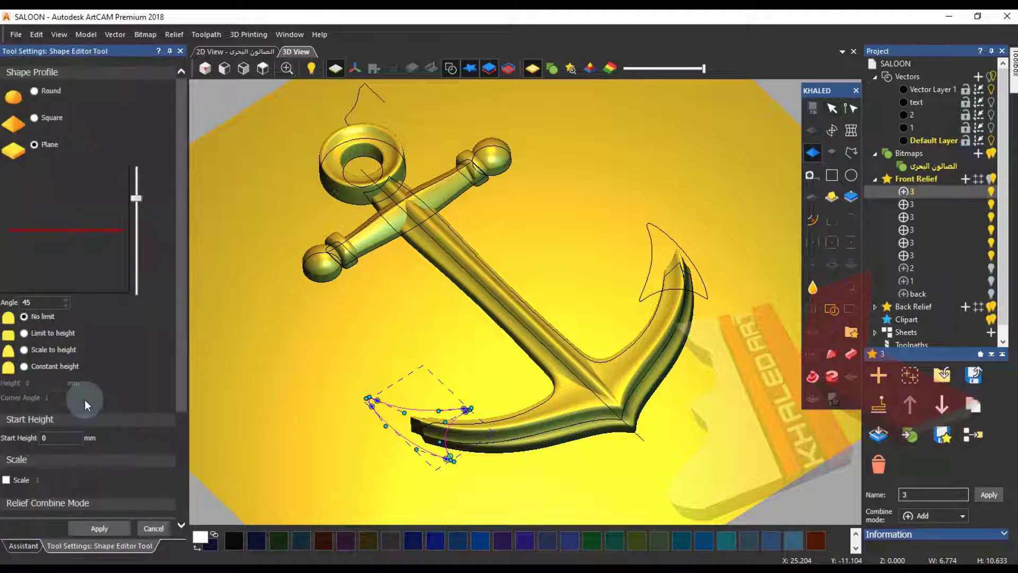
pyautogui.click(927, 517)
pyautogui.click(927, 454)
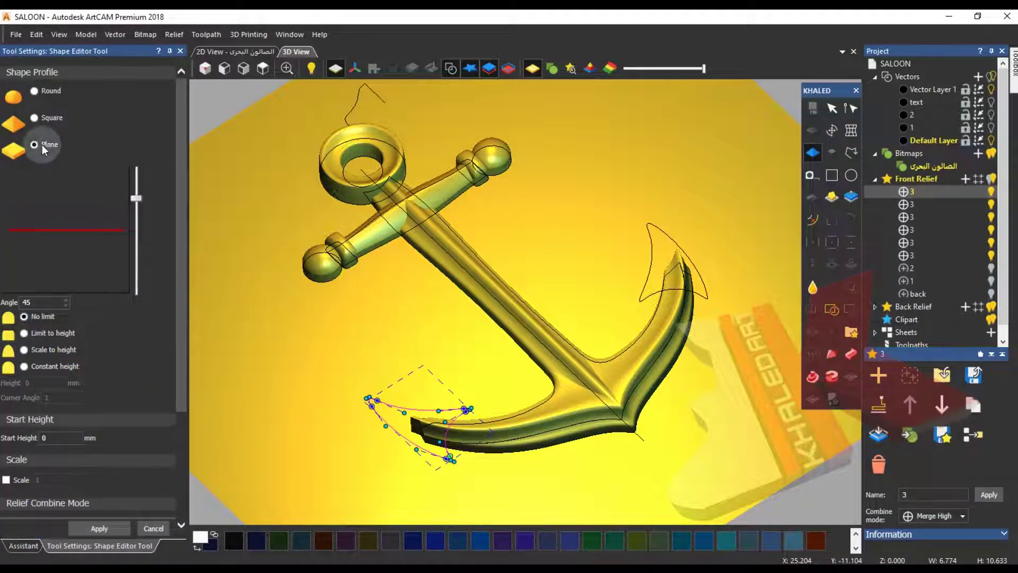
pyautogui.click(34, 90)
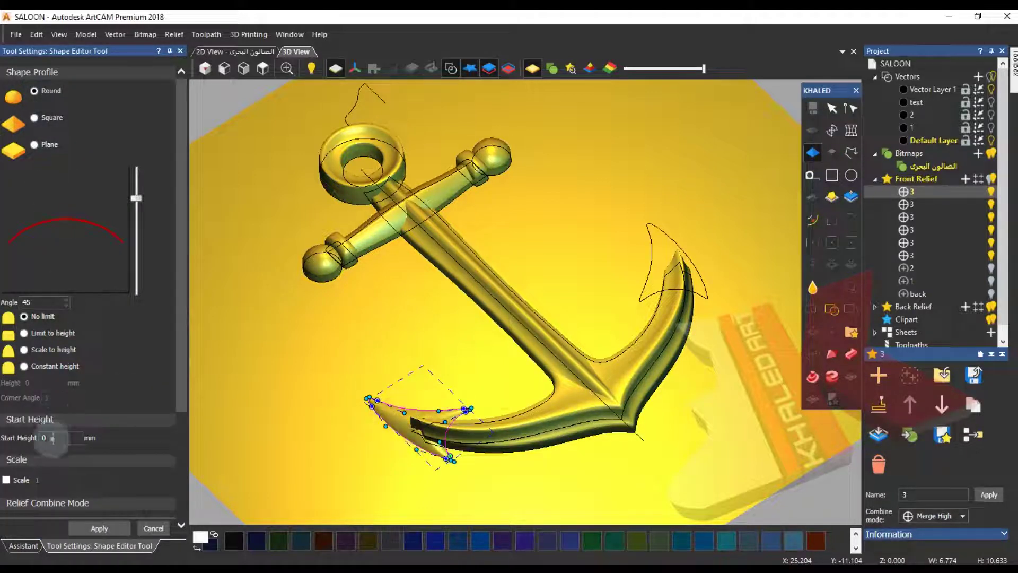
pyautogui.scroll(5, 391, 429)
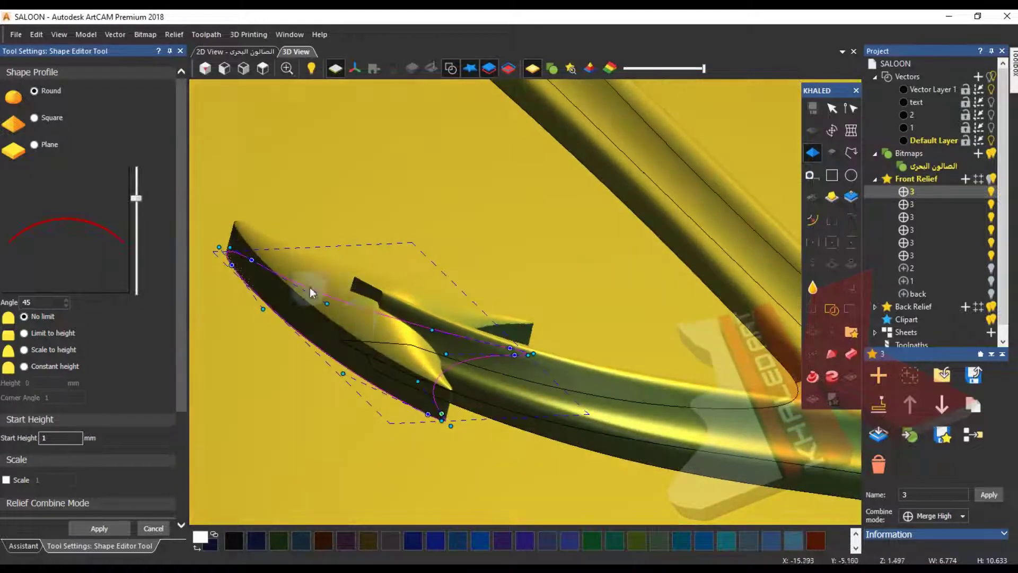
pyautogui.moveTo(137, 198); pyautogui.dragTo(136, 234)
pyautogui.click(137, 205)
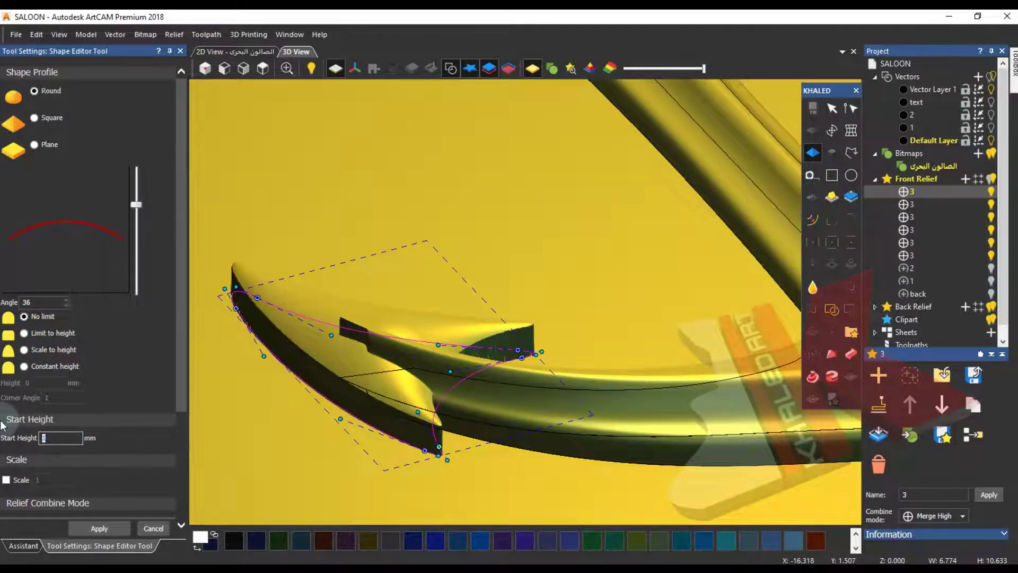
# - Raise the arrowhead's start height to 1.8 mm, flatten its round profile to 25°, and apply it
pyautogui.moveTo(222, 448); pyautogui.dragTo(192, 379, button='middle')
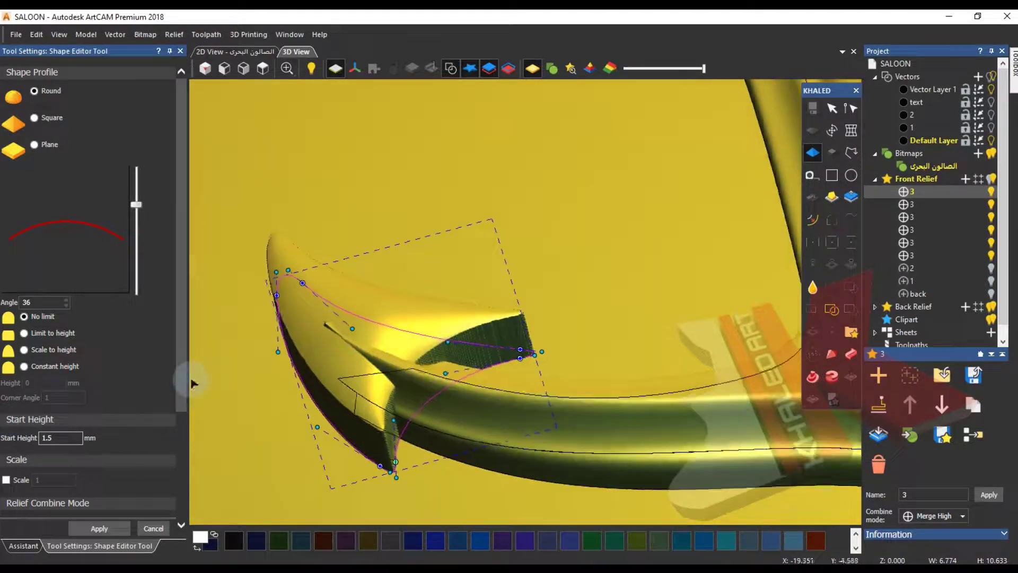
pyautogui.write('1.8')
pyautogui.press('Return')
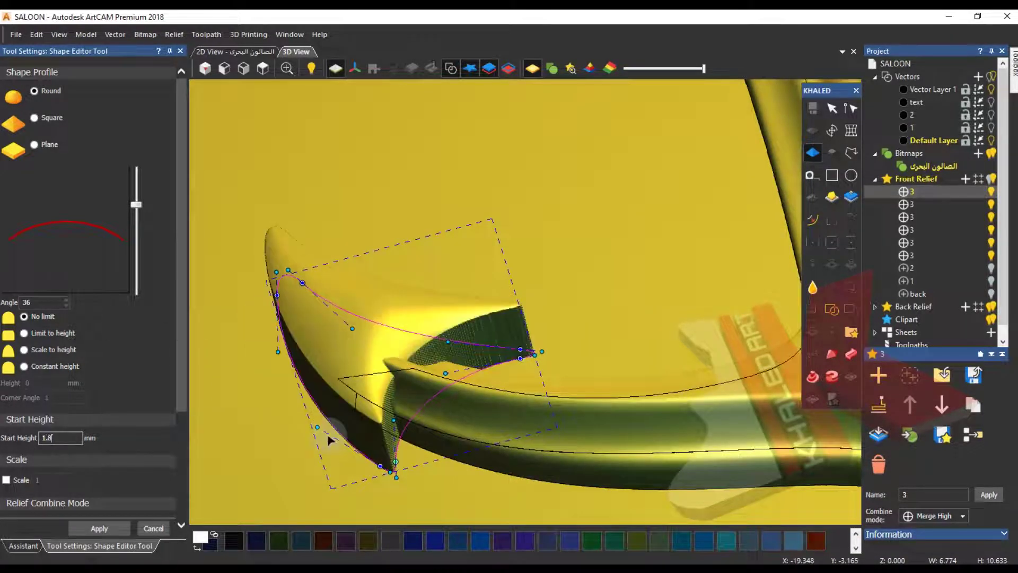
pyautogui.moveTo(250, 403); pyautogui.dragTo(320, 340)
pyautogui.moveTo(137, 205); pyautogui.dragTo(132, 222)
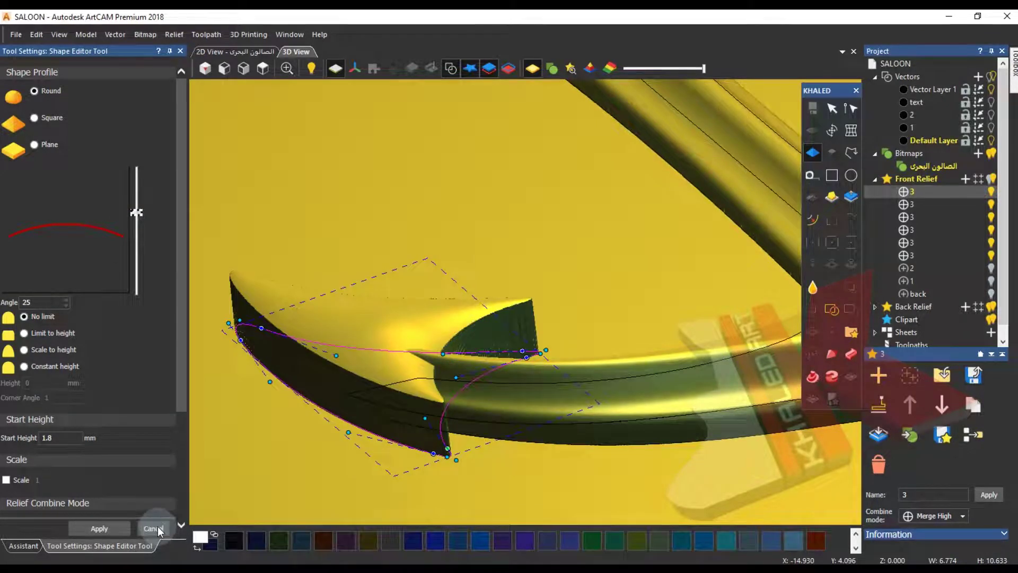
pyautogui.moveTo(677, 365); pyautogui.dragTo(371, 381)
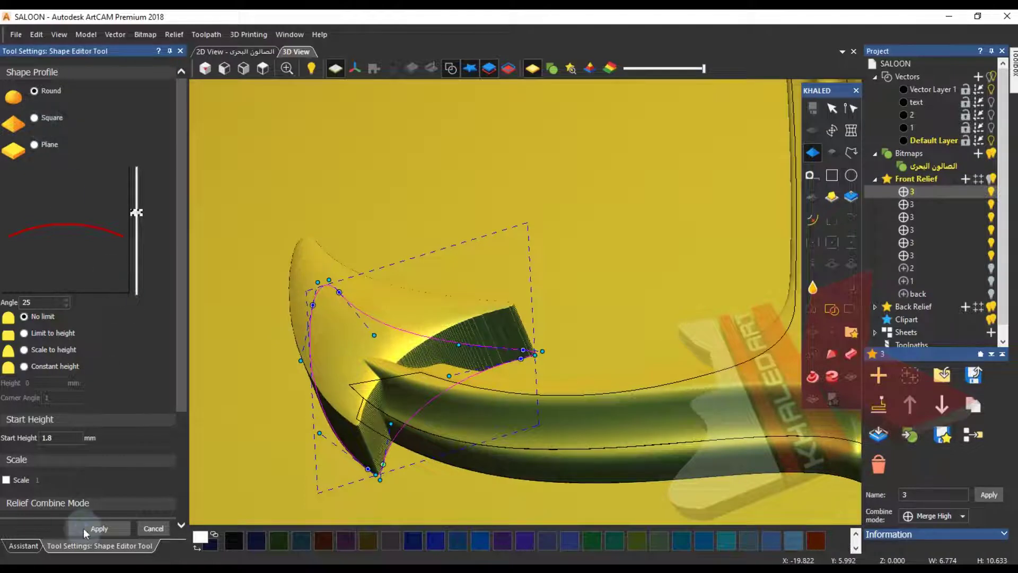
# - Add a 17° square profile with start height 0 over the arrowhead to give it a ridge
pyautogui.write('0')
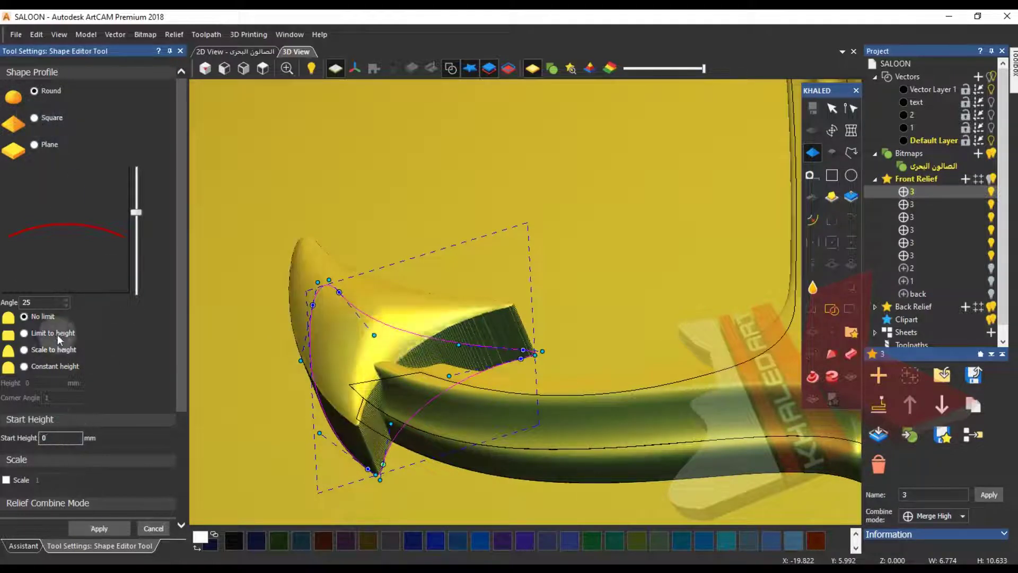
pyautogui.click(35, 117)
pyautogui.moveTo(309, 334); pyautogui.dragTo(512, 321)
pyautogui.moveTo(136, 212)
pyautogui.mouseDown()
pyautogui.moveTo(137, 228)
pyautogui.moveTo(138, 218)
pyautogui.mouseUp()
pyautogui.moveTo(334, 406); pyautogui.dragTo(210, 124)
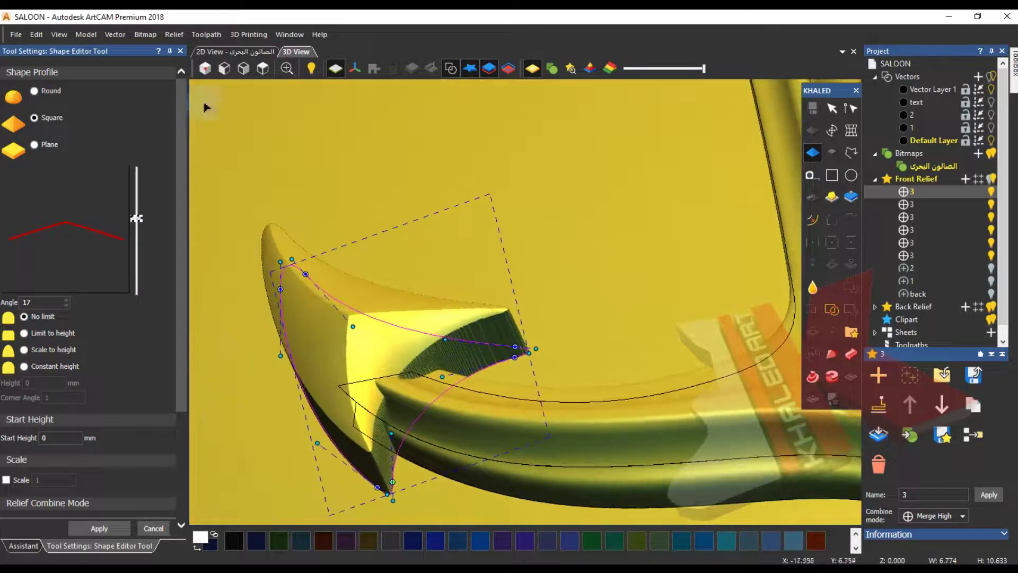
# - Hide the vectors to check the arrowhead in 3D, and close the shape editor
pyautogui.scroll(-5, 344, 248)
pyautogui.moveTo(346, 248); pyautogui.dragTo(403, 339)
pyautogui.click(450, 68)
pyautogui.moveTo(425, 304); pyautogui.dragTo(493, 366)
pyautogui.scroll(4, 496, 348)
pyautogui.click(159, 525)
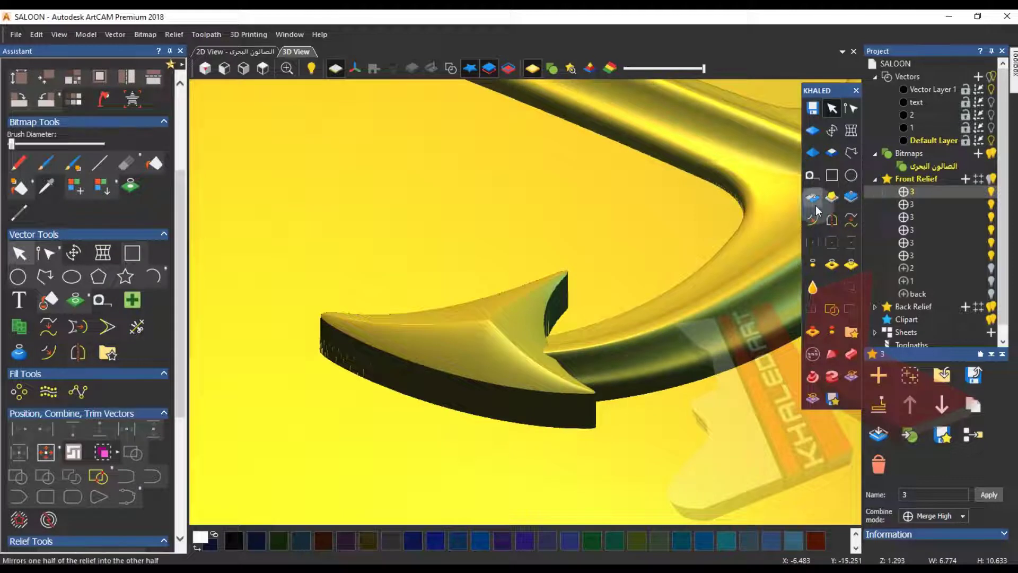
# - Tilt the arrowhead relief by adding an angled plane that rises towards its pointed tip
pyautogui.click(451, 68)
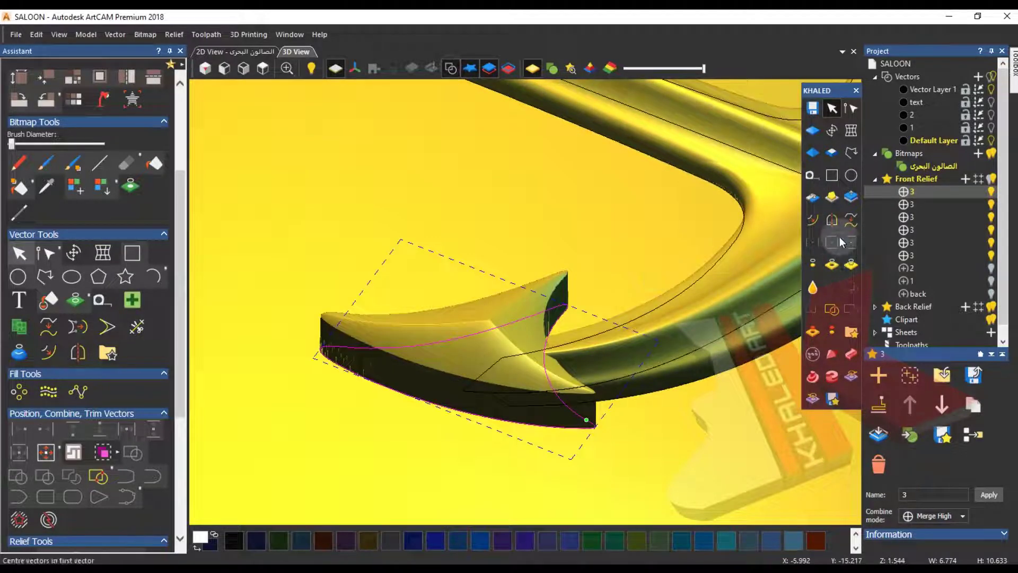
pyautogui.click(831, 198)
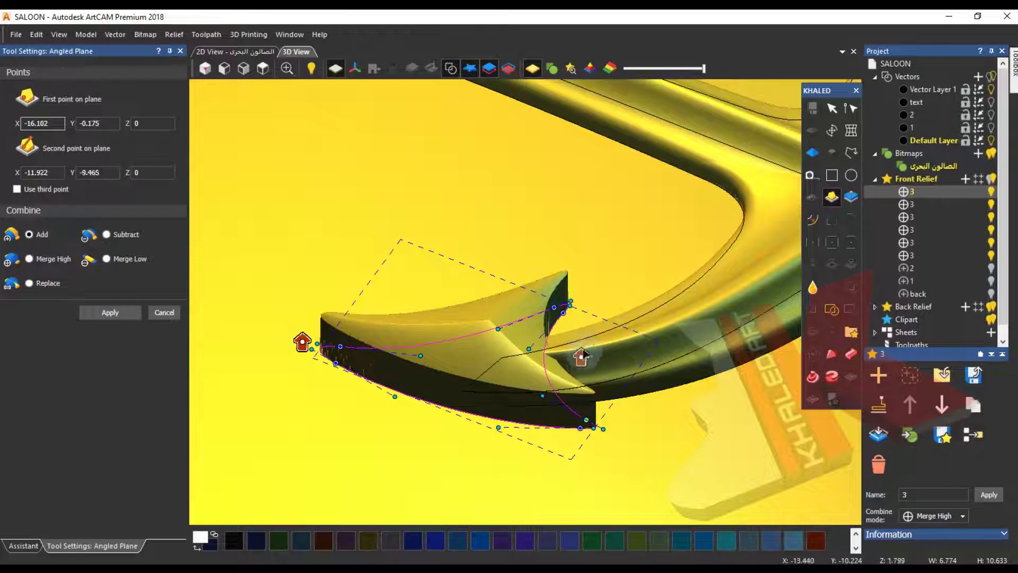
pyautogui.moveTo(326, 343); pyautogui.dragTo(325, 304)
pyautogui.moveTo(504, 271); pyautogui.dragTo(480, 232)
pyautogui.moveTo(303, 315); pyautogui.dragTo(616, 203)
pyautogui.click(106, 313)
pyautogui.click(174, 312)
pyautogui.moveTo(596, 300)
pyautogui.mouseDown()
pyautogui.moveTo(558, 375)
pyautogui.moveTo(393, 336)
pyautogui.moveTo(591, 366)
pyautogui.moveTo(608, 295)
pyautogui.mouseUp()
pyautogui.moveTo(428, 311); pyautogui.dragTo(490, 212)
pyautogui.click(450, 69)
# - Scale down the arrowhead layer's relief height by a factor of 0.639
pyautogui.click(850, 196)
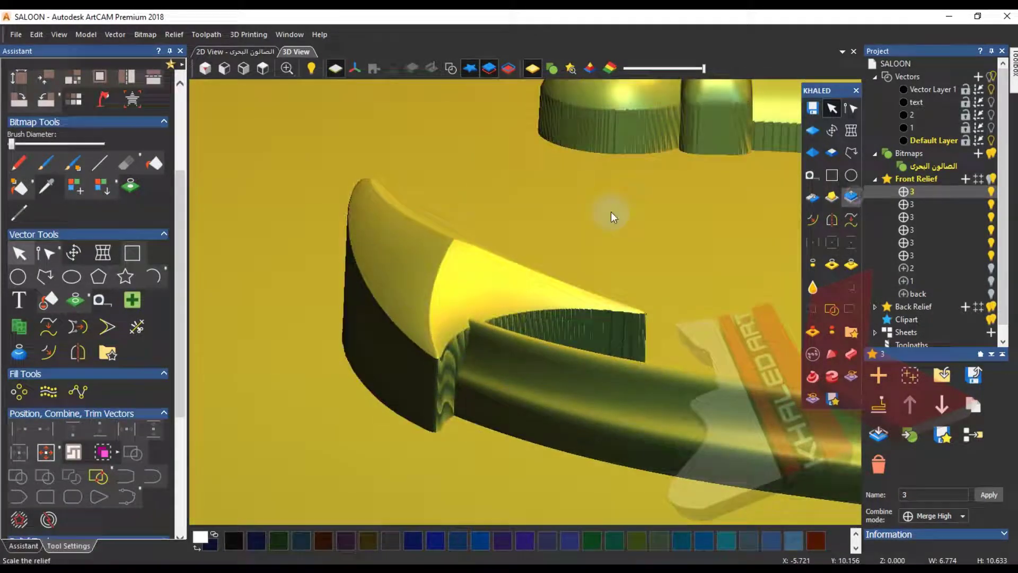
pyautogui.scroll(-4, 574, 320)
pyautogui.moveTo(720, 297); pyautogui.dragTo(615, 289)
pyautogui.moveTo(762, 237); pyautogui.dragTo(763, 242)
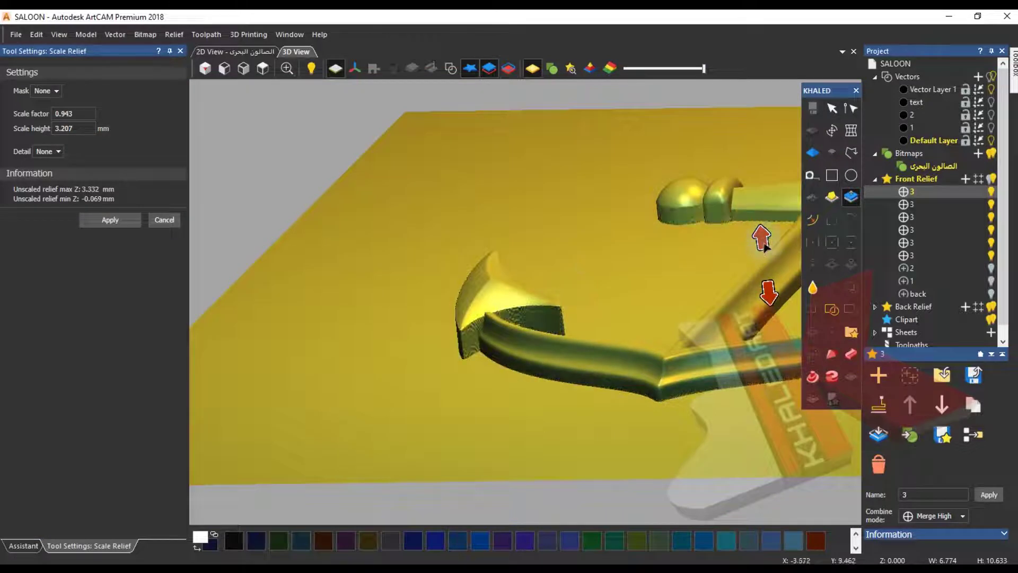
pyautogui.click(90, 220)
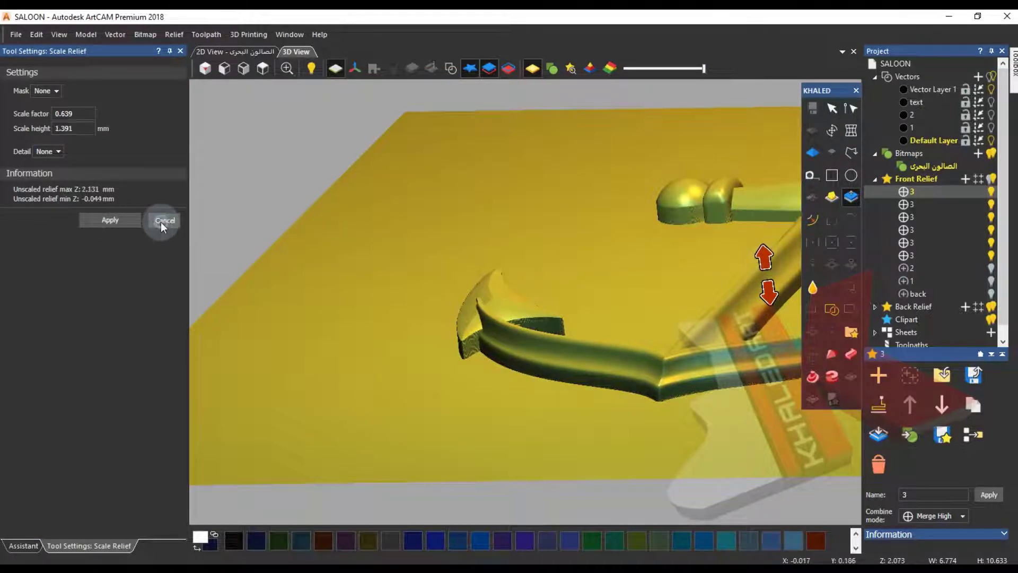
pyautogui.click(161, 220)
# - Hide all relief layers except the one with the anchor's shank and curved arms, and make it the active layer
pyautogui.moveTo(599, 265); pyautogui.dragTo(744, 424)
pyautogui.scroll(2, 745, 424)
pyautogui.scroll(-2, 639, 316)
pyautogui.scroll(2, 573, 270)
pyautogui.moveTo(573, 268); pyautogui.dragTo(666, 351)
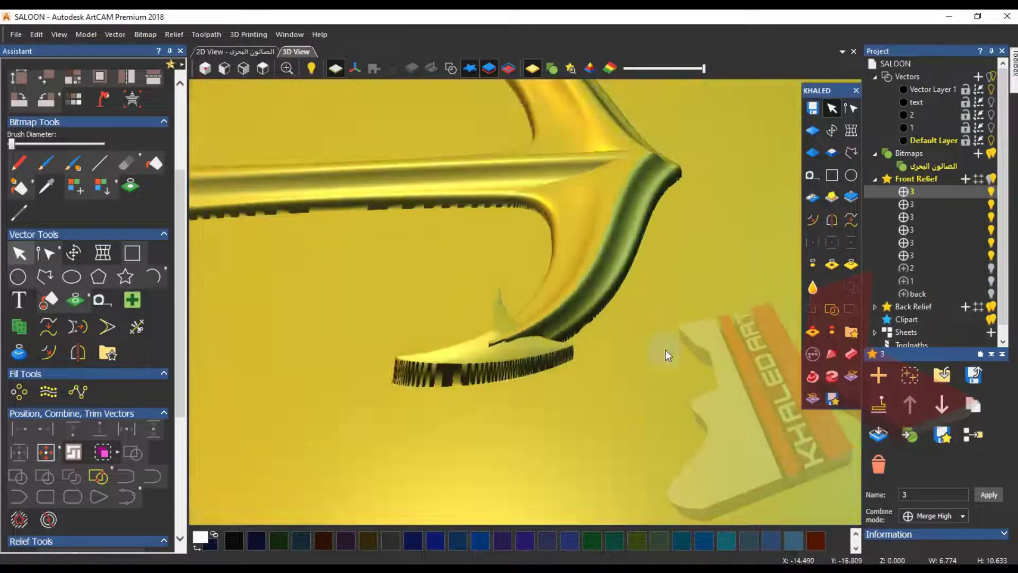
pyautogui.click(991, 256)
pyautogui.scroll(-3, 570, 308)
pyautogui.scroll(2, 567, 314)
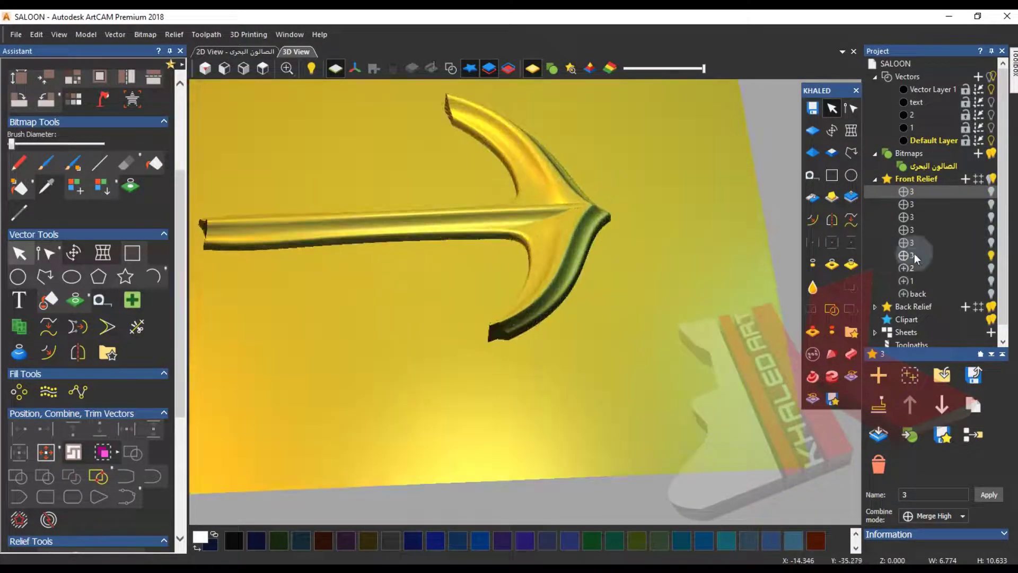
pyautogui.click(875, 153)
pyautogui.click(873, 77)
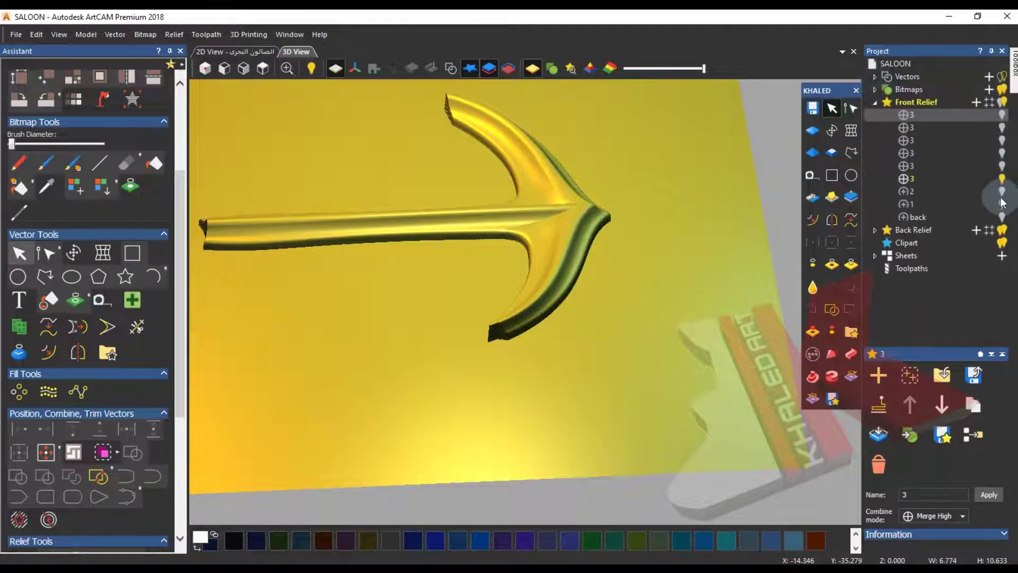
pyautogui.click(965, 179)
# - Start a sculpting session on the end of the left arm with the arrowhead layer shown
pyautogui.scroll(4, 497, 335)
pyautogui.moveTo(495, 336)
pyautogui.mouseDown()
pyautogui.moveTo(479, 377)
pyautogui.moveTo(431, 302)
pyautogui.mouseUp()
pyautogui.click(813, 288)
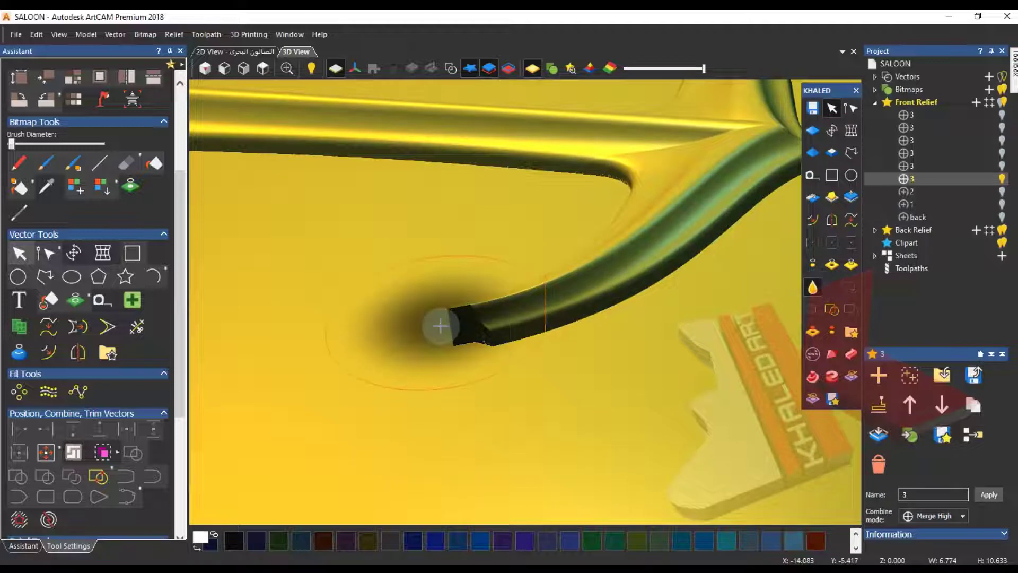
pyautogui.moveTo(509, 388); pyautogui.dragTo(529, 391, button='middle')
pyautogui.click(1002, 115)
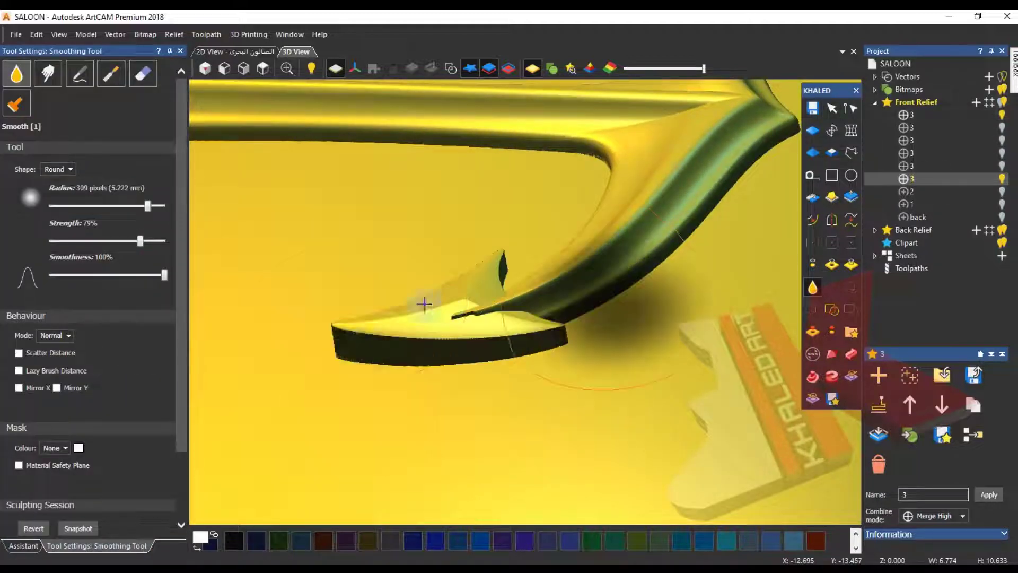
# - Carve down the left arm's end beneath the arrowhead with a round 400-pixel brush at 3% strength and 100% smoothness
pyautogui.click(82, 75)
pyautogui.click(111, 74)
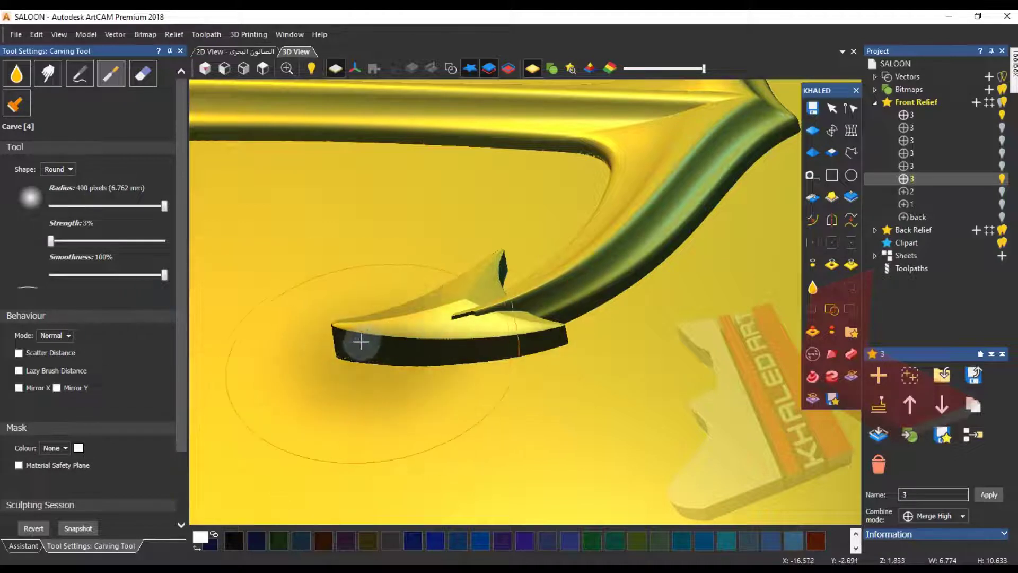
pyautogui.moveTo(441, 332); pyautogui.dragTo(512, 296)
pyautogui.moveTo(481, 362); pyautogui.dragTo(561, 351, button='middle')
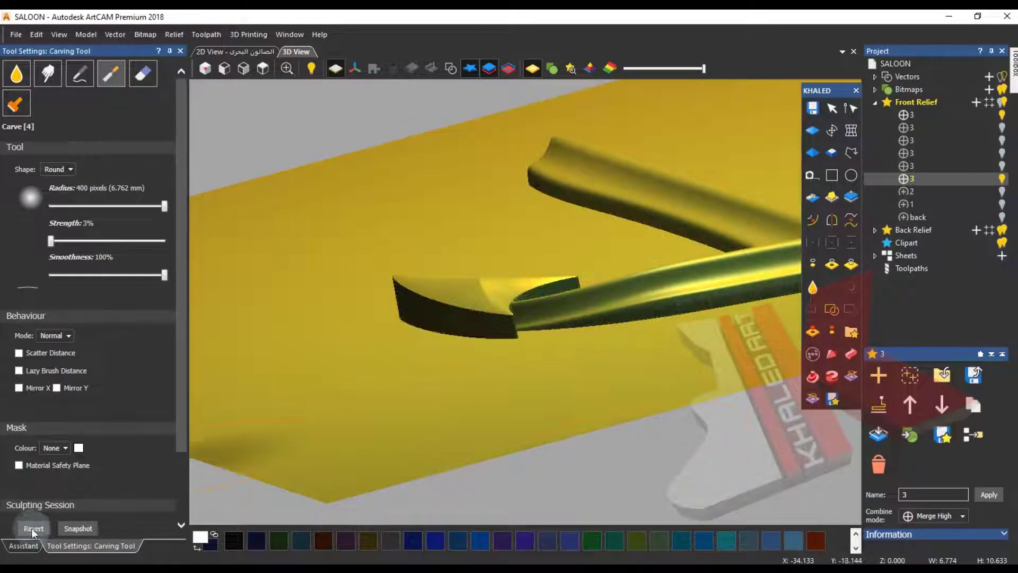
pyautogui.scroll(5, 590, 393)
pyautogui.moveTo(459, 249)
pyautogui.mouseDown()
pyautogui.moveTo(582, 289)
pyautogui.moveTo(389, 279)
pyautogui.moveTo(384, 314)
pyautogui.mouseUp()
pyautogui.moveTo(385, 314)
pyautogui.mouseDown(button='middle')
pyautogui.moveTo(291, 236)
pyautogui.moveTo(291, 221)
pyautogui.moveTo(294, 309)
pyautogui.mouseUp(button='middle')
pyautogui.click(23, 545)
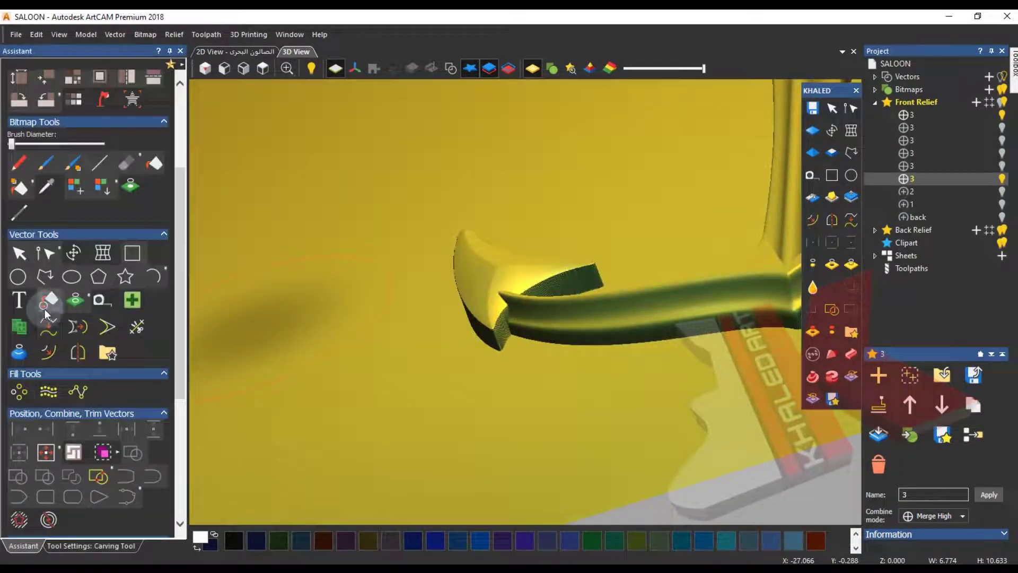
pyautogui.press('Escape')
# - Isolate the shank layer and check its carved left arm against the anchor's outline vectors in the 2D view
pyautogui.click(1000, 178)
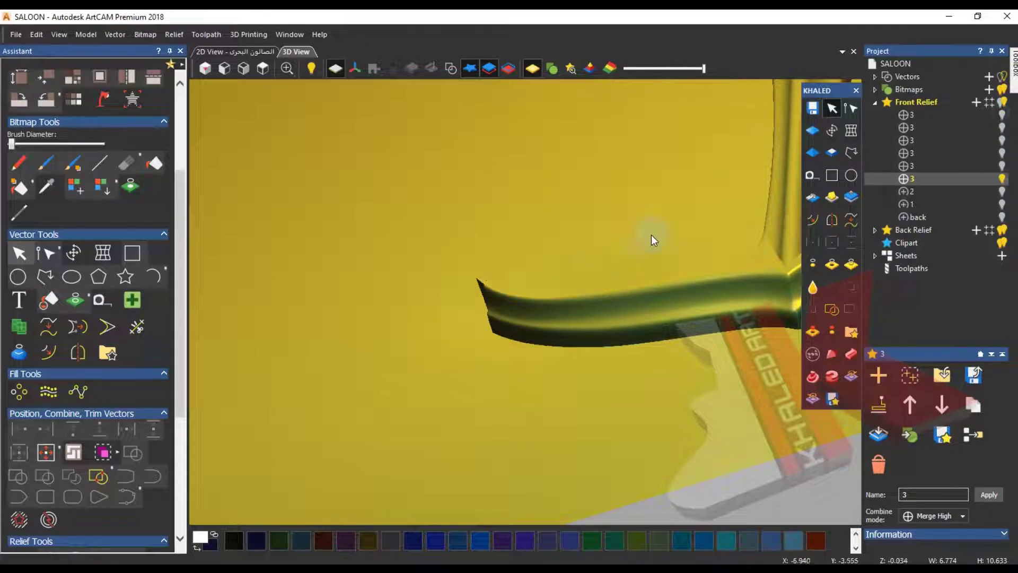
pyautogui.press('F2')
pyautogui.click(528, 331)
pyautogui.scroll(-2, 546, 371)
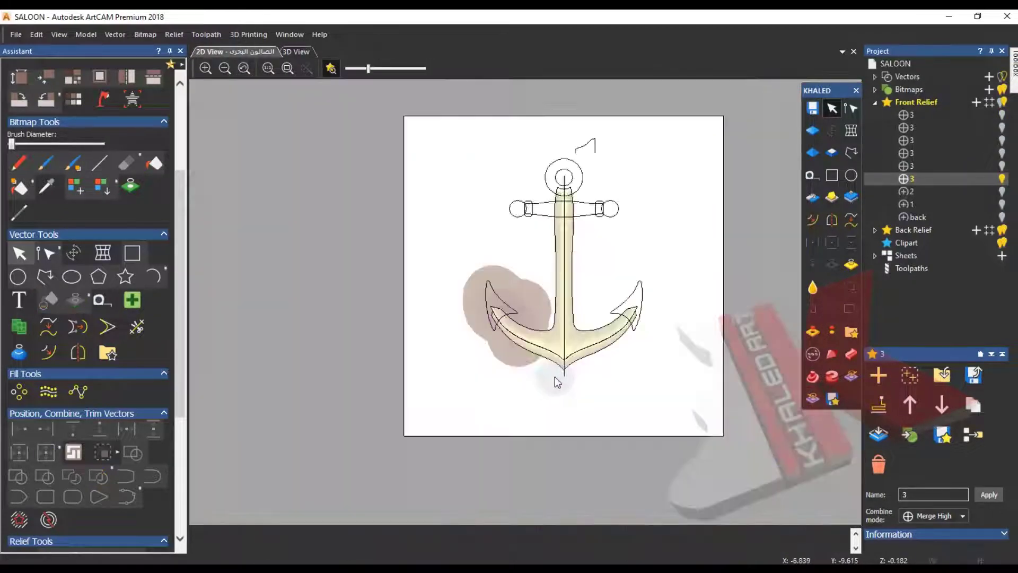
pyautogui.scroll(1, 583, 343)
pyautogui.scroll(-1, 581, 332)
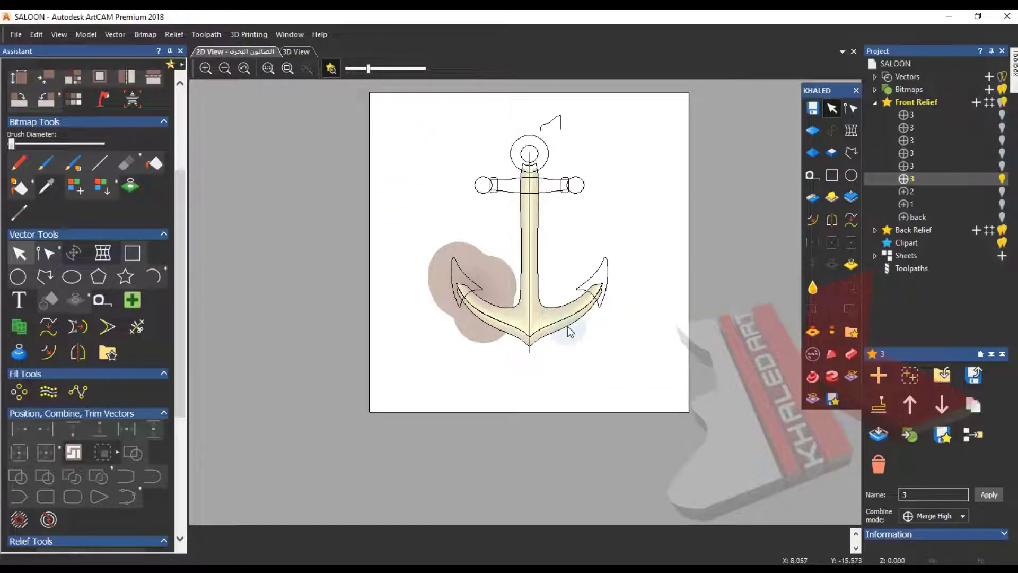
pyautogui.click(563, 338)
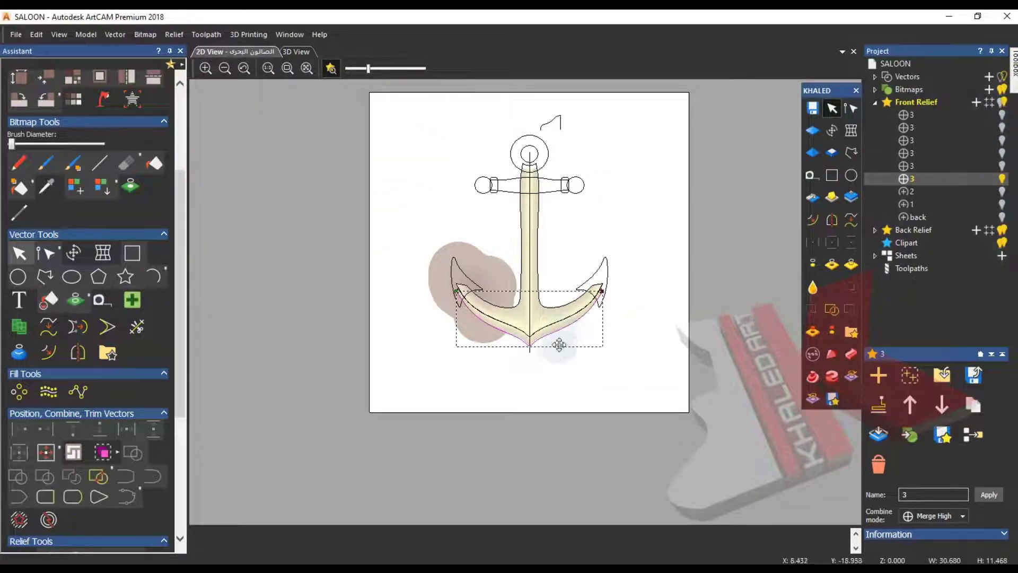
pyautogui.click(874, 77)
pyautogui.click(1001, 129)
pyautogui.click(538, 210)
pyautogui.scroll(1, 470, 294)
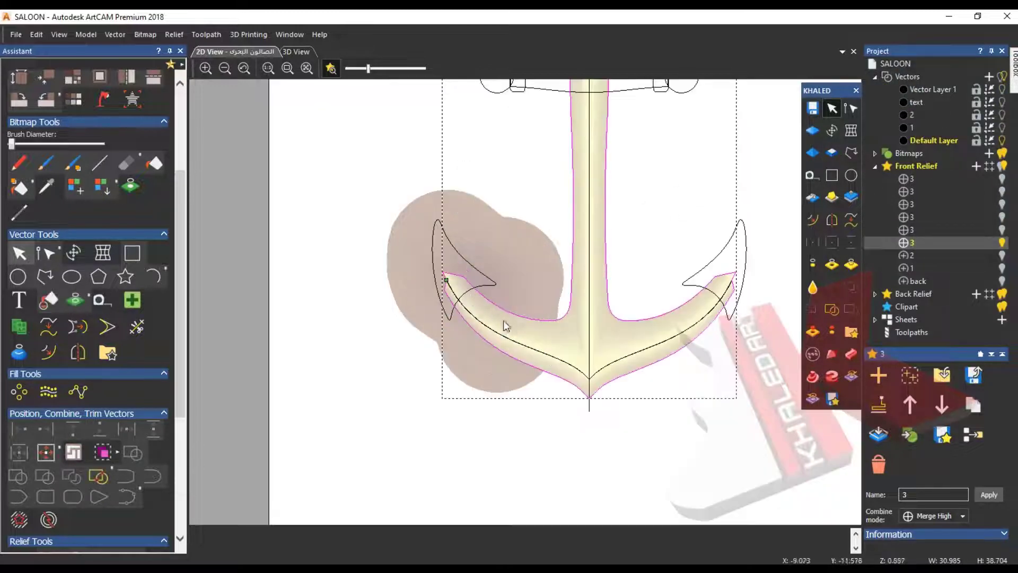
pyautogui.click(295, 52)
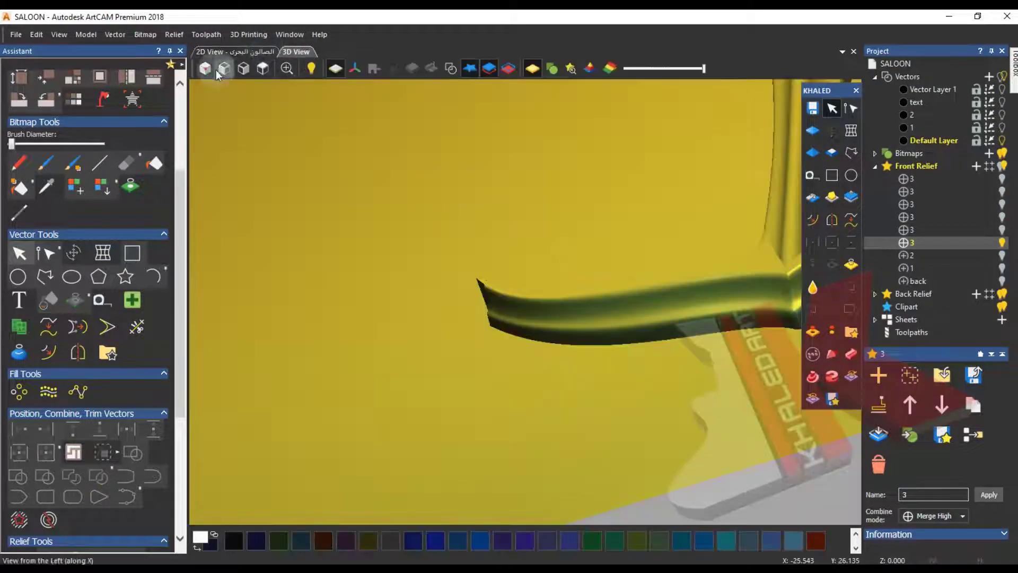
# - Mirror-merge the shank layer's relief left over right to give both arms the same carved slope
pyautogui.moveTo(529, 325); pyautogui.dragTo(527, 322)
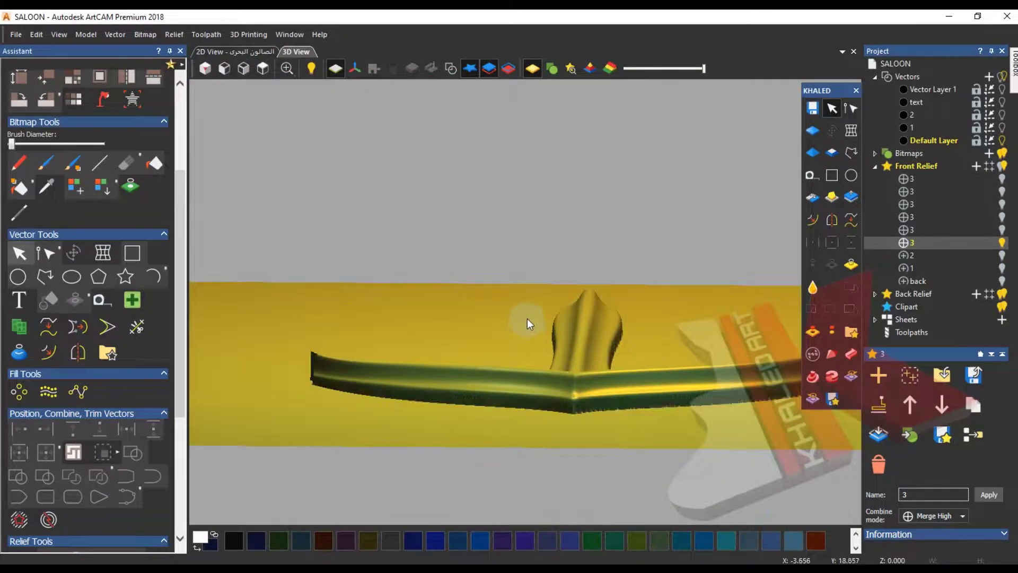
pyautogui.scroll(-3, 527, 322)
pyautogui.click(244, 68)
pyautogui.scroll(3, 535, 292)
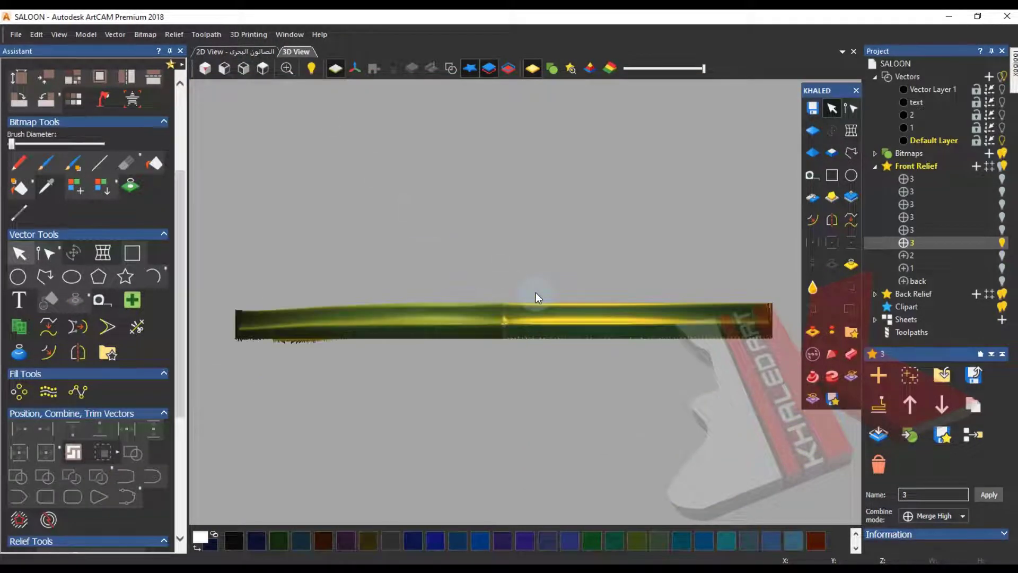
pyautogui.moveTo(537, 291); pyautogui.dragTo(539, 311)
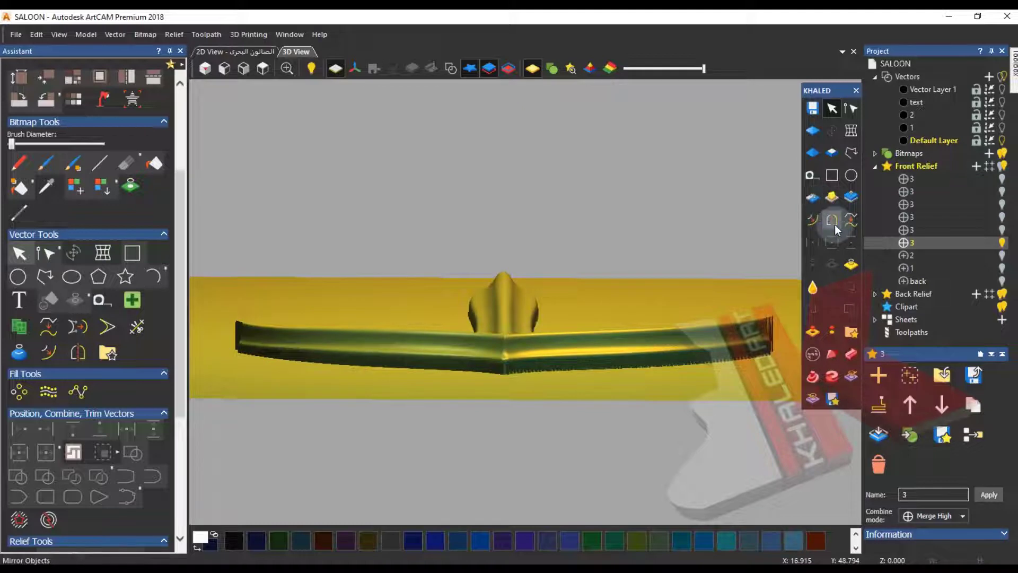
pyautogui.scroll(-5, 83, 438)
pyautogui.click(47, 465)
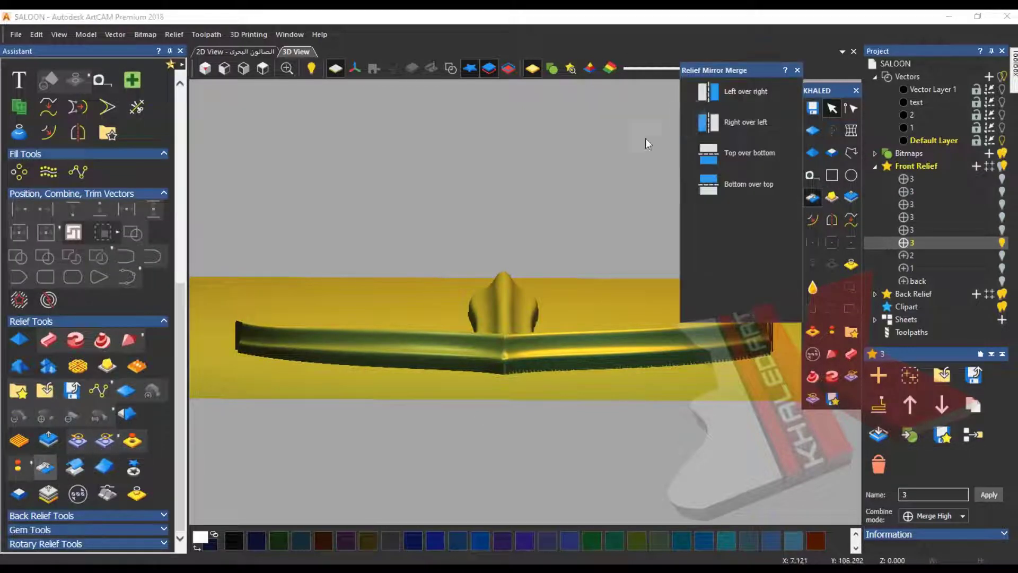
pyautogui.moveTo(425, 284); pyautogui.dragTo(419, 340, button='middle')
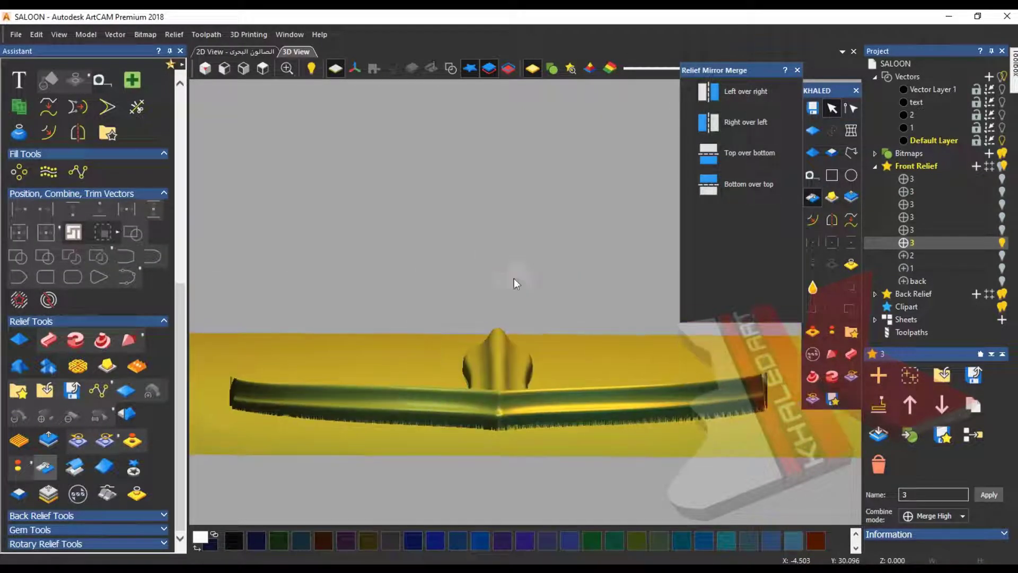
pyautogui.click(726, 91)
pyautogui.click(797, 70)
# - Show the arrowhead layer and the vectors over the relief, and select the left arrowhead's outline
pyautogui.moveTo(468, 212); pyautogui.dragTo(477, 339)
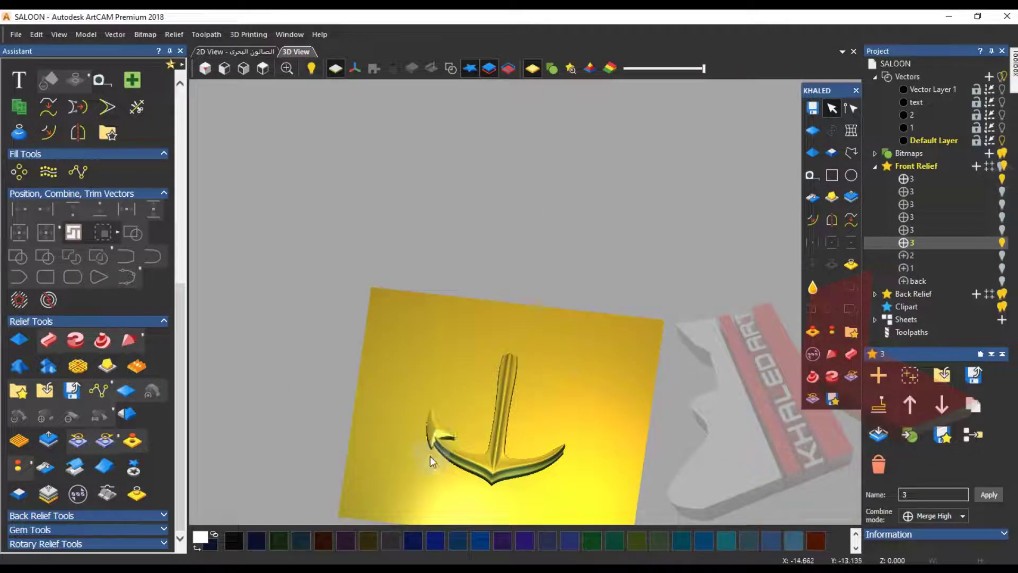
pyautogui.scroll(5, 431, 457)
pyautogui.moveTo(453, 435); pyautogui.dragTo(621, 392)
pyautogui.scroll(3, 562, 329)
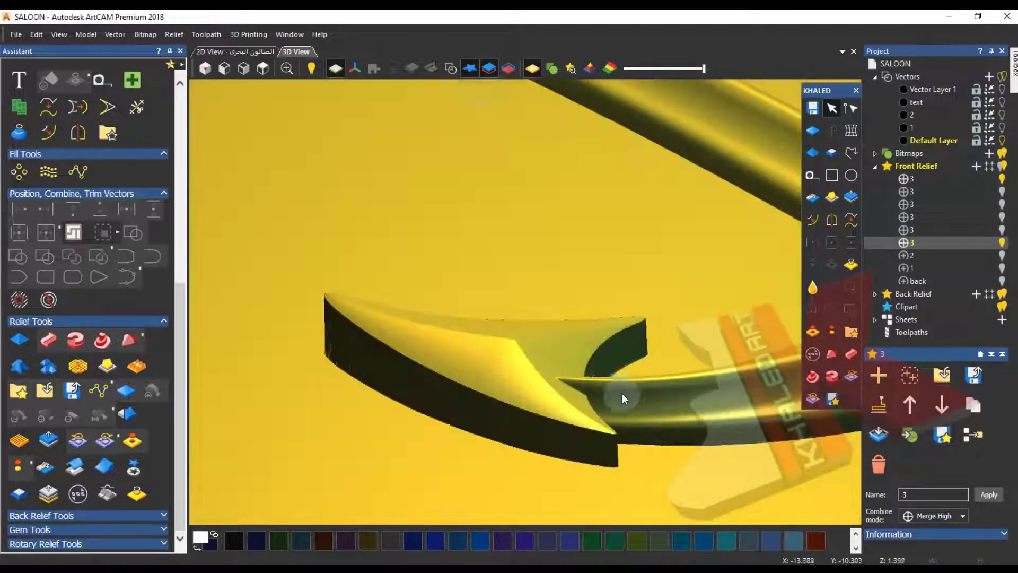
pyautogui.click(451, 67)
pyautogui.click(521, 366)
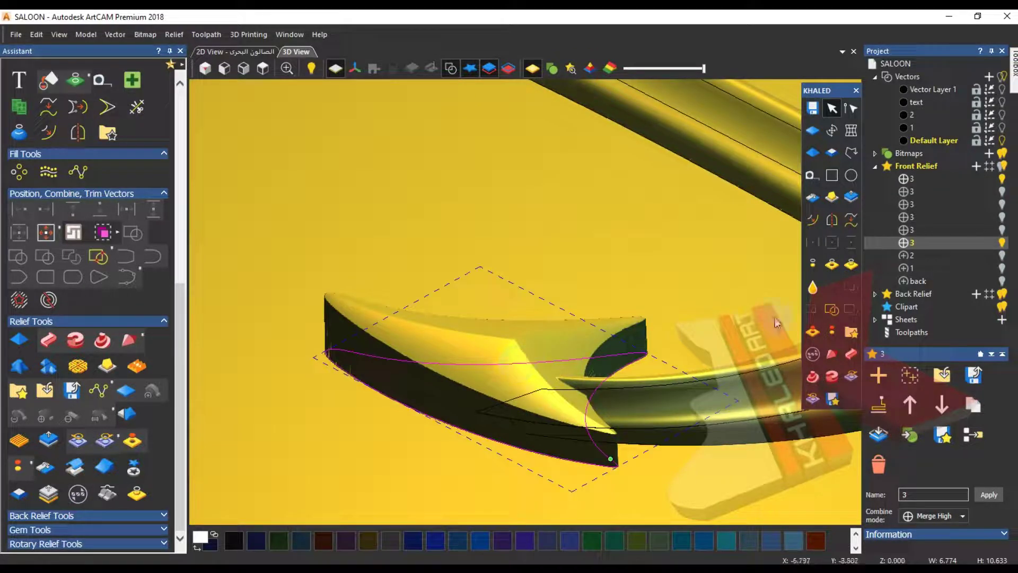
# - Add an angled plane within the selected outline on the arrowhead's own layer to tilt it further
pyautogui.click(851, 197)
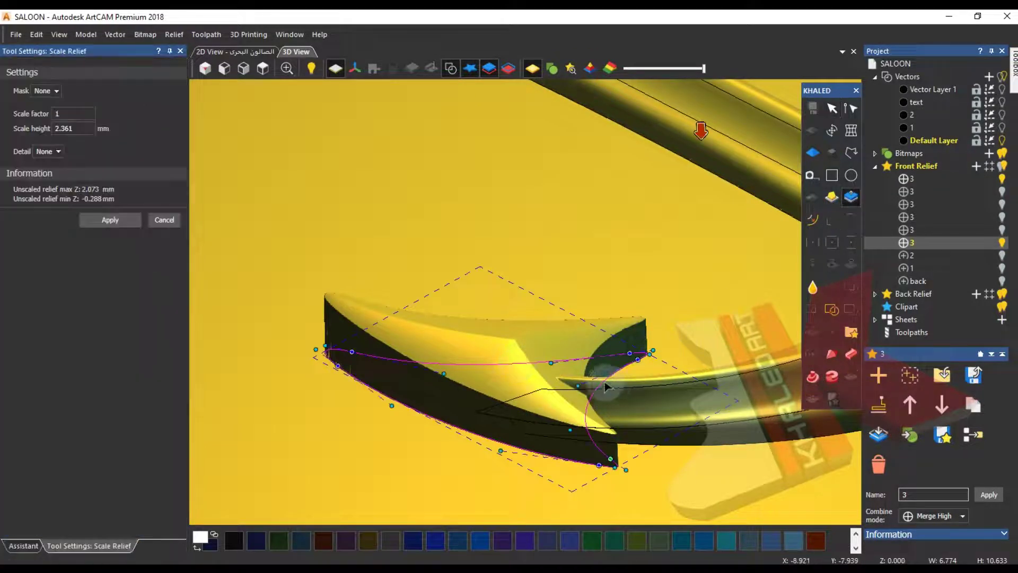
pyautogui.click(165, 220)
pyautogui.click(831, 197)
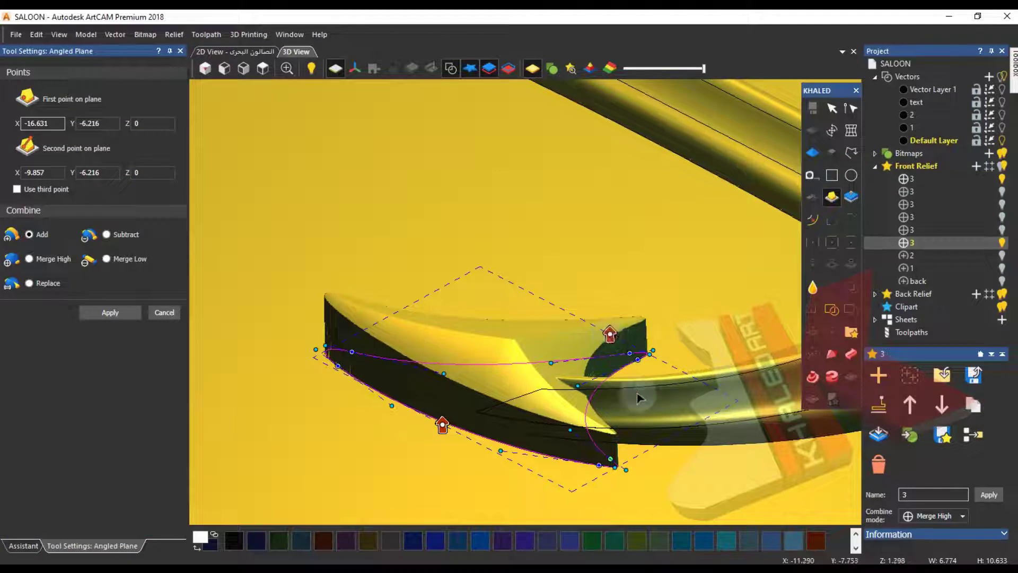
pyautogui.moveTo(654, 393); pyautogui.dragTo(650, 376)
pyautogui.click(965, 180)
pyautogui.click(110, 313)
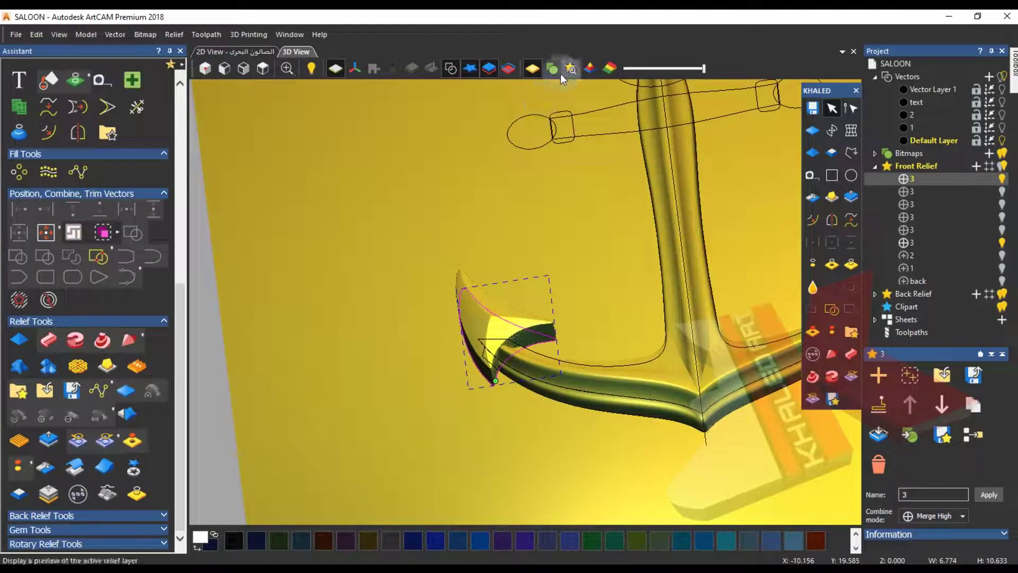
pyautogui.click(450, 70)
pyautogui.moveTo(442, 310); pyautogui.dragTo(495, 323)
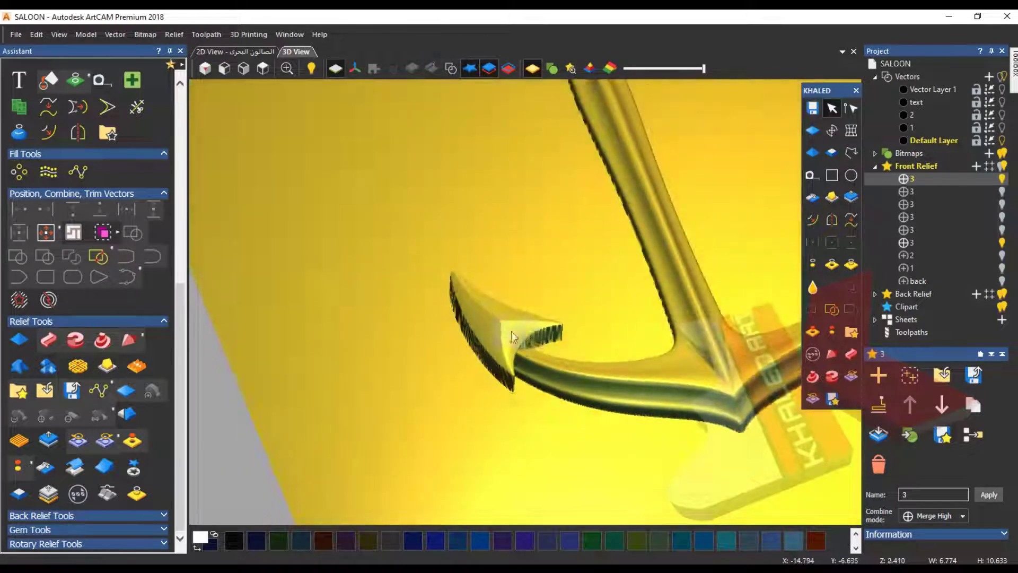
# - Apply a square shape profile with a -1 angle within the left arrowhead's outline on its layer
pyautogui.scroll(5, 483, 320)
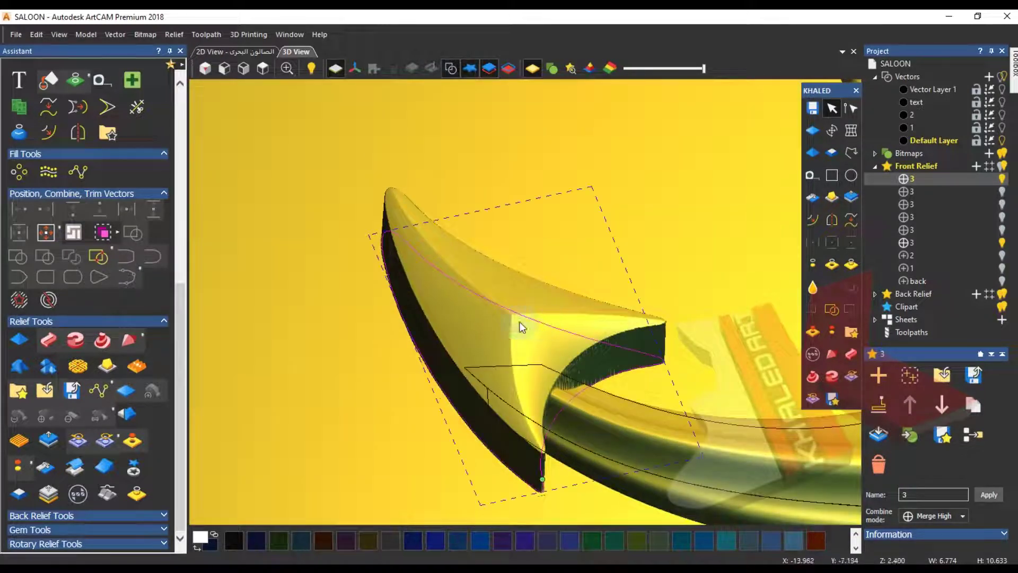
pyautogui.scroll(3, 78, 299)
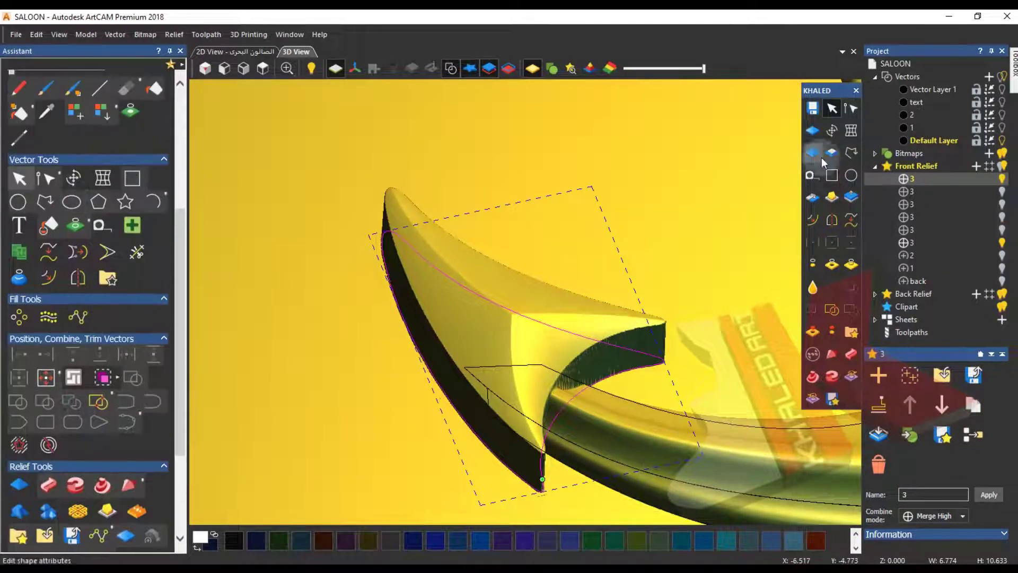
pyautogui.click(817, 154)
pyautogui.click(33, 119)
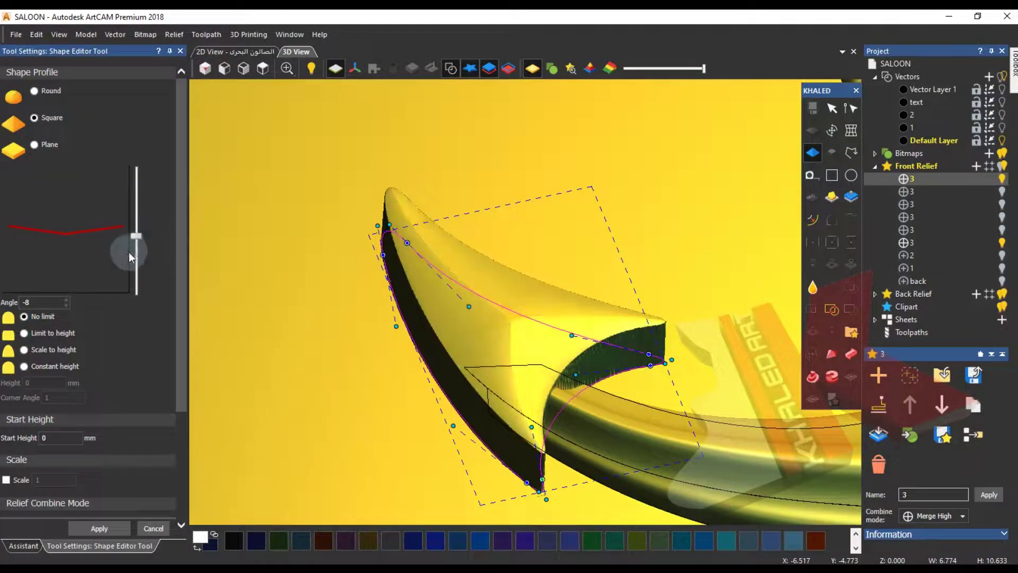
pyautogui.moveTo(138, 237); pyautogui.dragTo(136, 230)
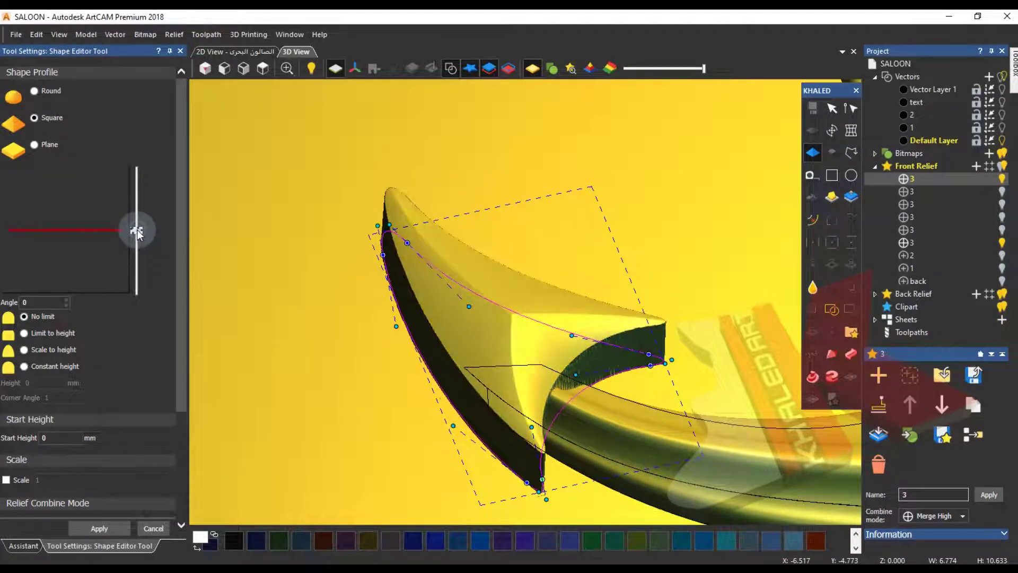
pyautogui.moveTo(513, 364); pyautogui.dragTo(312, 249)
pyautogui.moveTo(136, 231); pyautogui.dragTo(136, 234)
pyautogui.moveTo(195, 277); pyautogui.dragTo(652, 399)
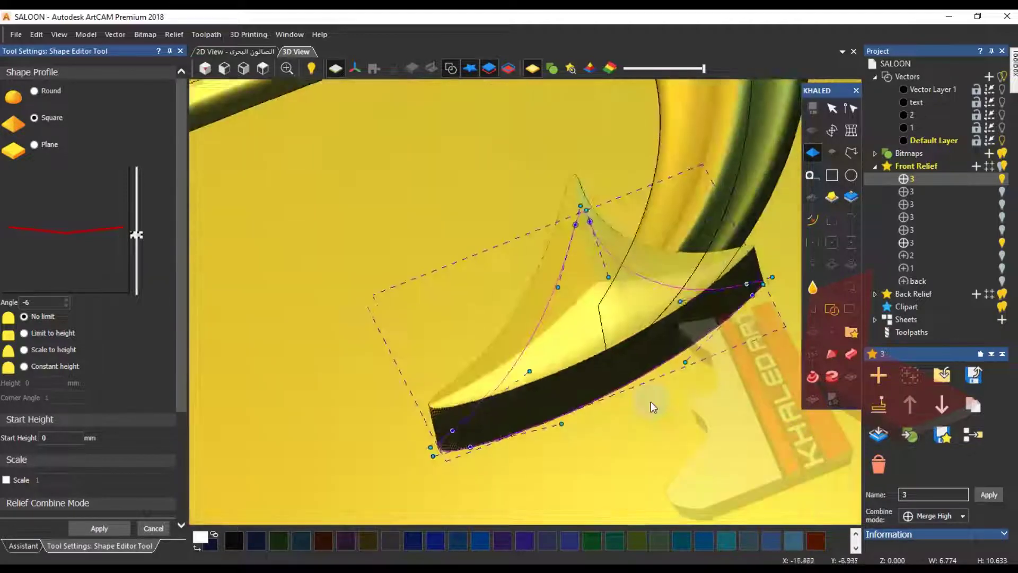
pyautogui.moveTo(133, 232); pyautogui.dragTo(135, 226)
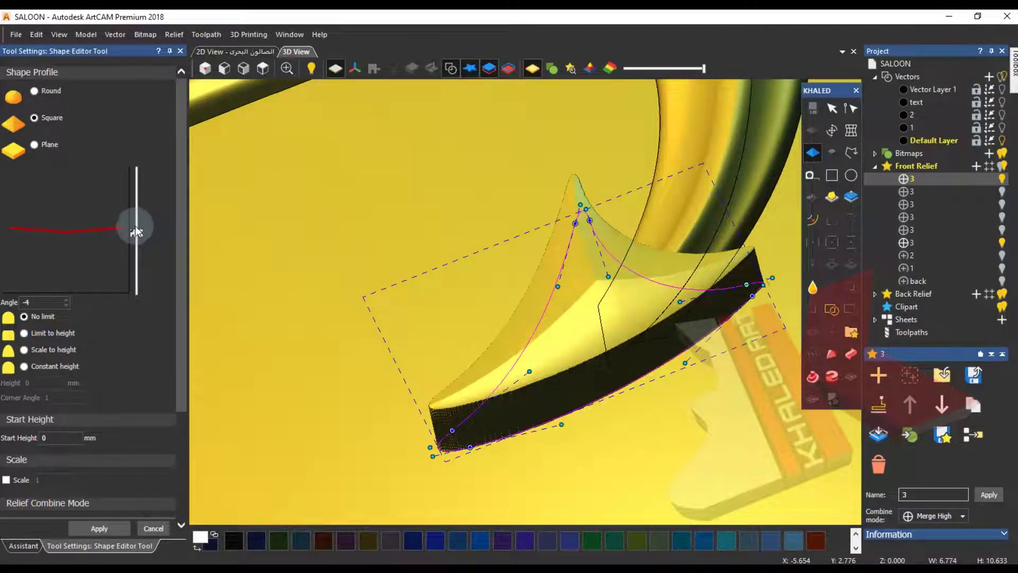
pyautogui.moveTo(517, 392); pyautogui.dragTo(774, 307)
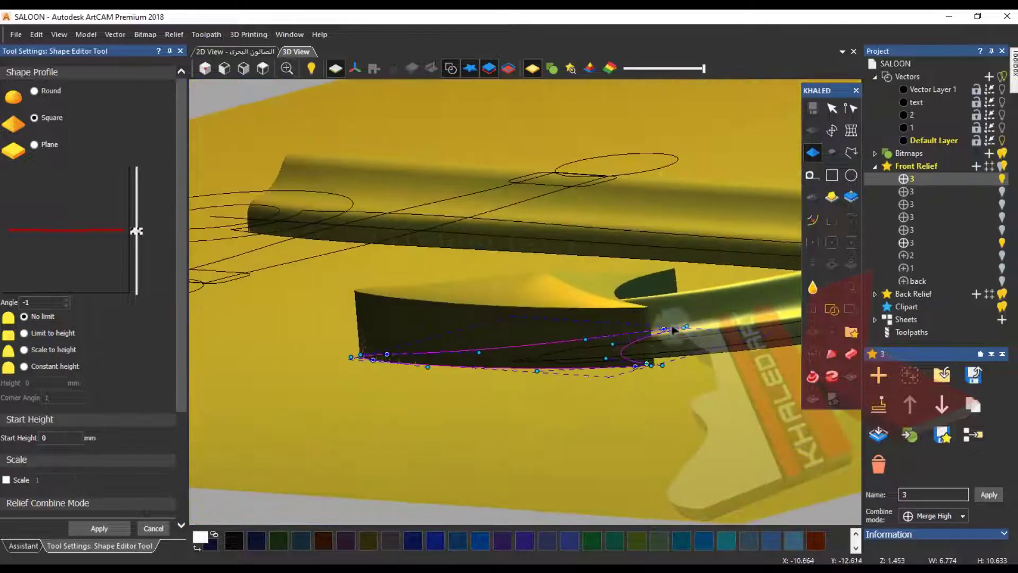
pyautogui.click(98, 531)
# - Smooth the ridge and outer edges of the left arrowhead with the sculpting Smooth tool
pyautogui.moveTo(549, 372)
pyautogui.mouseDown()
pyautogui.moveTo(340, 474)
pyautogui.moveTo(295, 293)
pyautogui.moveTo(529, 354)
pyautogui.moveTo(416, 431)
pyautogui.moveTo(302, 418)
pyautogui.mouseUp()
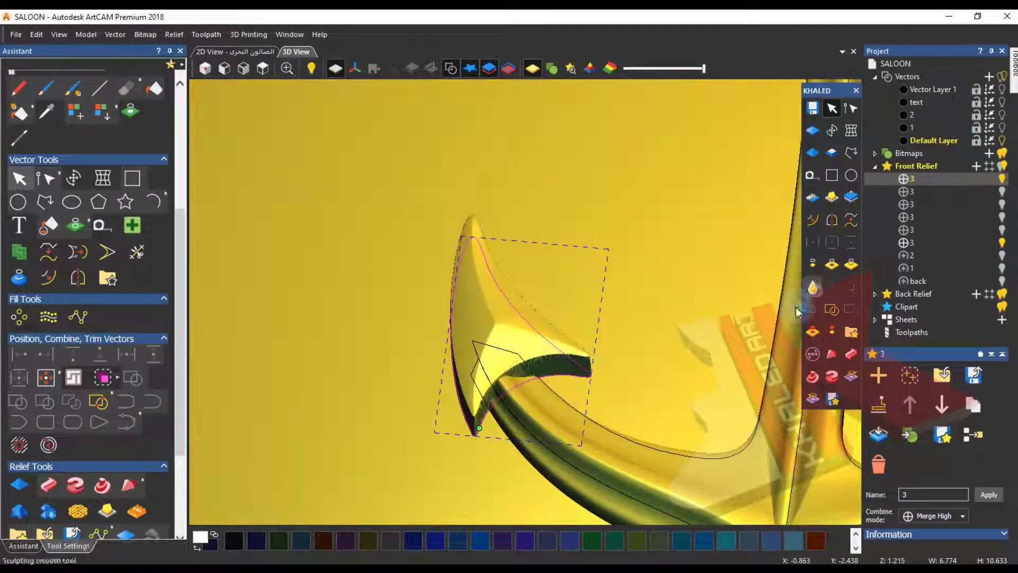
pyautogui.click(812, 286)
pyautogui.moveTo(588, 373)
pyautogui.mouseDown()
pyautogui.moveTo(473, 419)
pyautogui.moveTo(501, 289)
pyautogui.mouseUp()
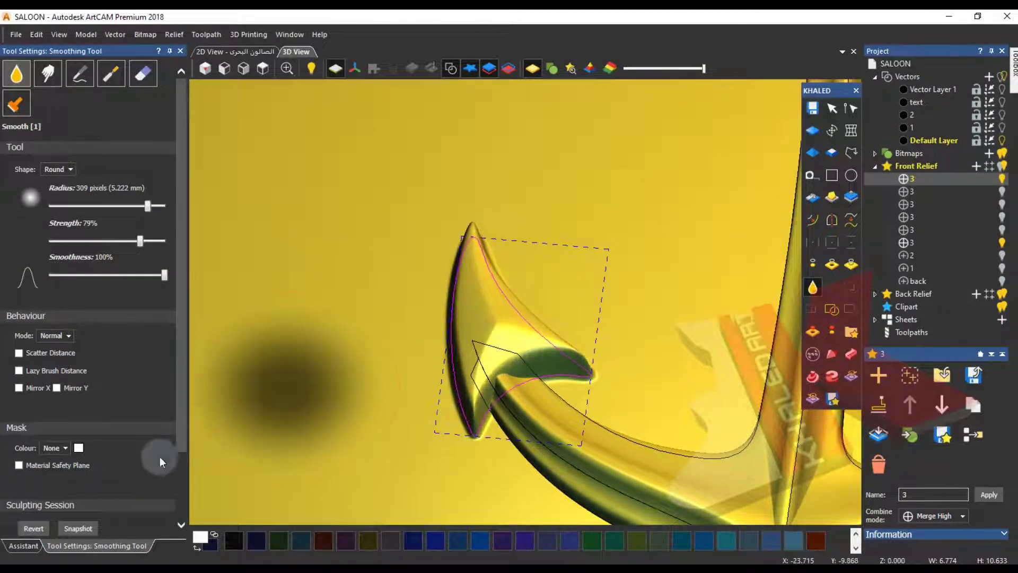
pyautogui.click(24, 545)
pyautogui.click(19, 179)
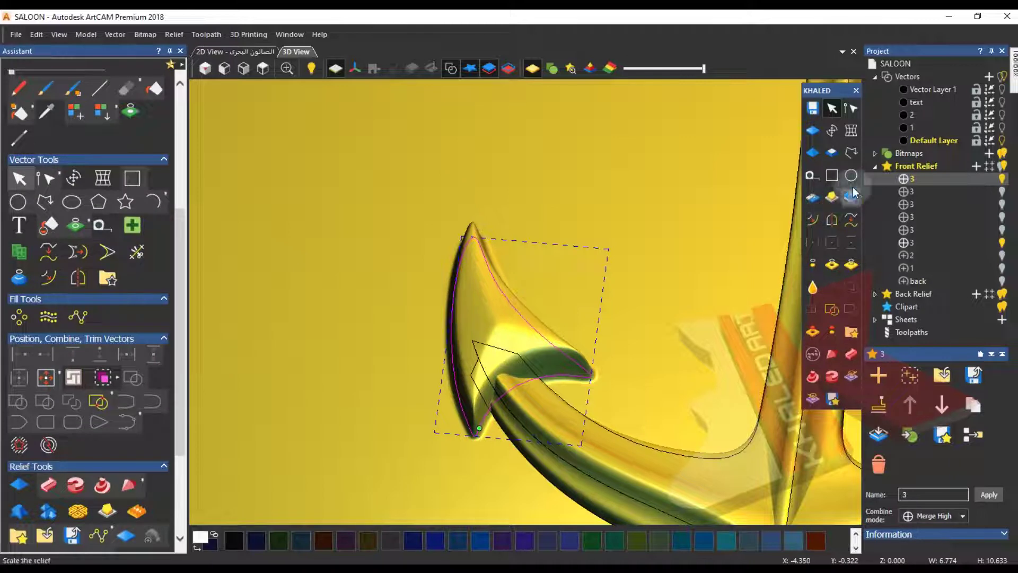
# - Reset the arrowhead layer's relief outside the selected outline to remove the smoothed spill
pyautogui.click(813, 265)
pyautogui.moveTo(548, 289); pyautogui.dragTo(571, 308)
pyautogui.scroll(3, 571, 307)
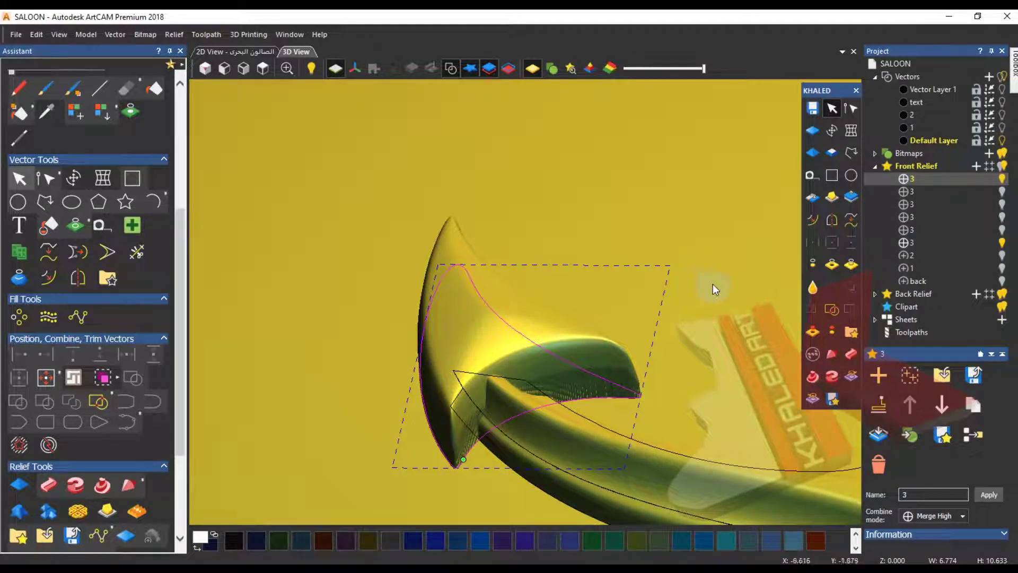
# - Scale the arrowhead layer's relief to a height of 2.412 mm
pyautogui.click(850, 196)
pyautogui.moveTo(654, 387)
pyautogui.mouseDown()
pyautogui.moveTo(516, 351)
pyautogui.moveTo(419, 364)
pyautogui.moveTo(725, 341)
pyautogui.moveTo(723, 233)
pyautogui.moveTo(522, 337)
pyautogui.moveTo(664, 226)
pyautogui.moveTo(666, 234)
pyautogui.mouseUp()
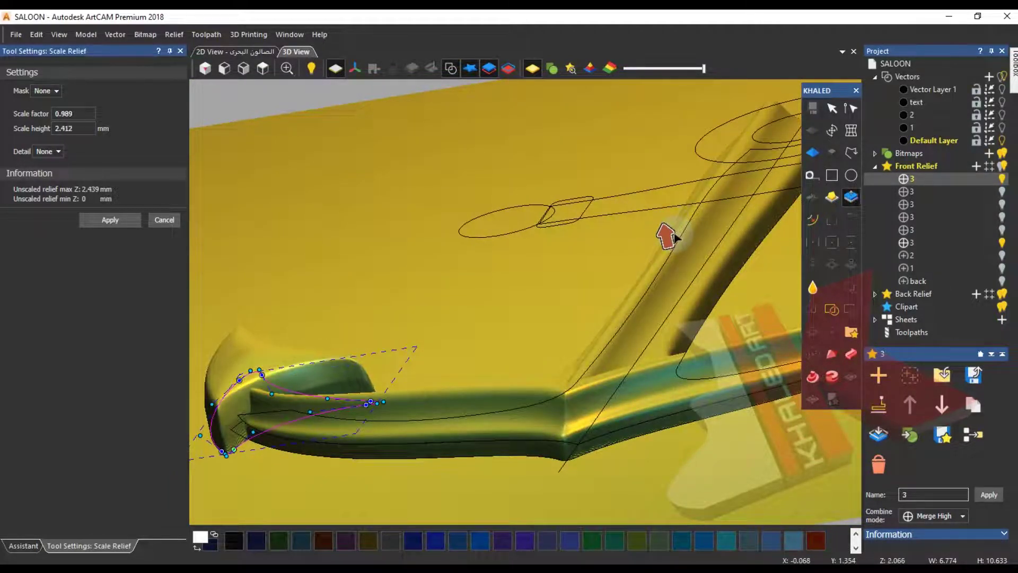
pyautogui.press('Return')
pyautogui.moveTo(319, 342); pyautogui.dragTo(460, 399)
# - Draw a circle about 12 mm in diameter around the left arrowhead in the 2D view
pyautogui.press('F2')
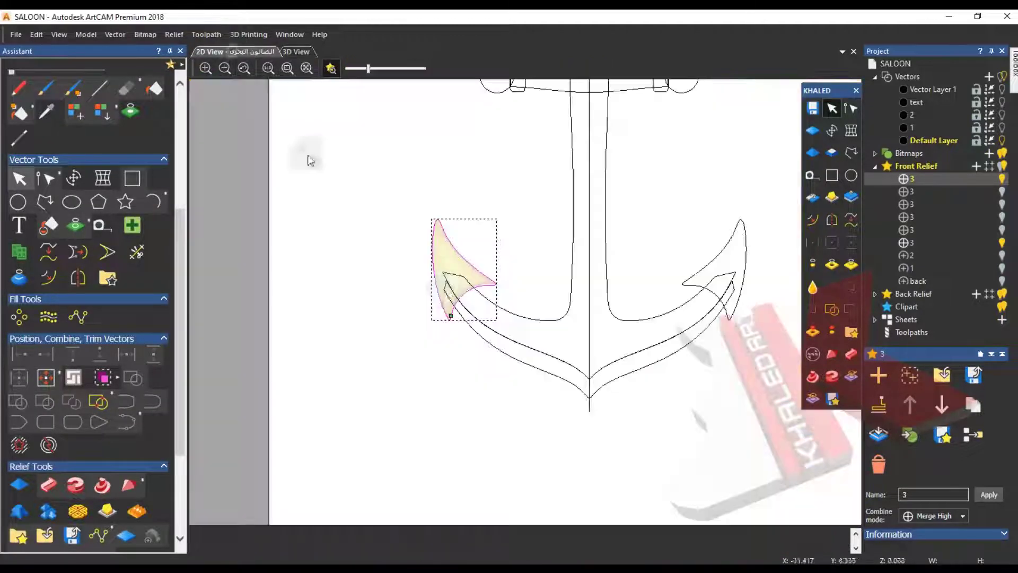
pyautogui.scroll(3, 74, 380)
pyautogui.click(20, 345)
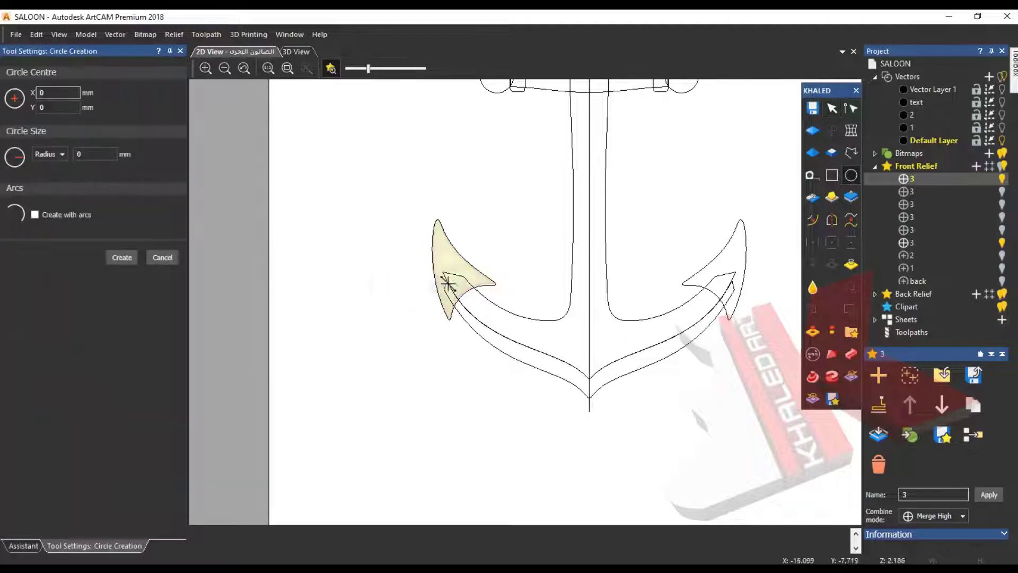
pyautogui.click(813, 151)
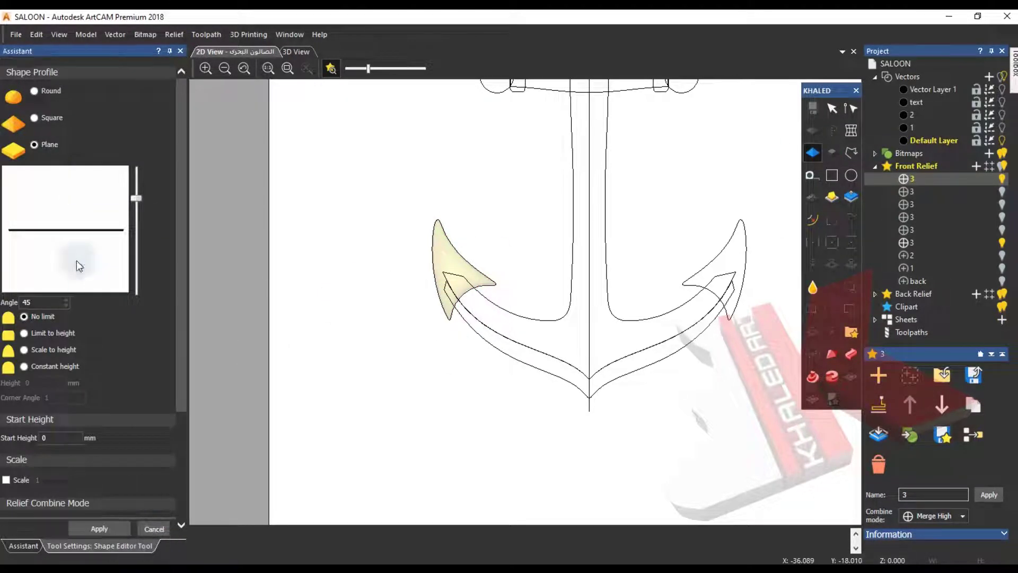
pyautogui.press('Escape')
pyautogui.click(20, 345)
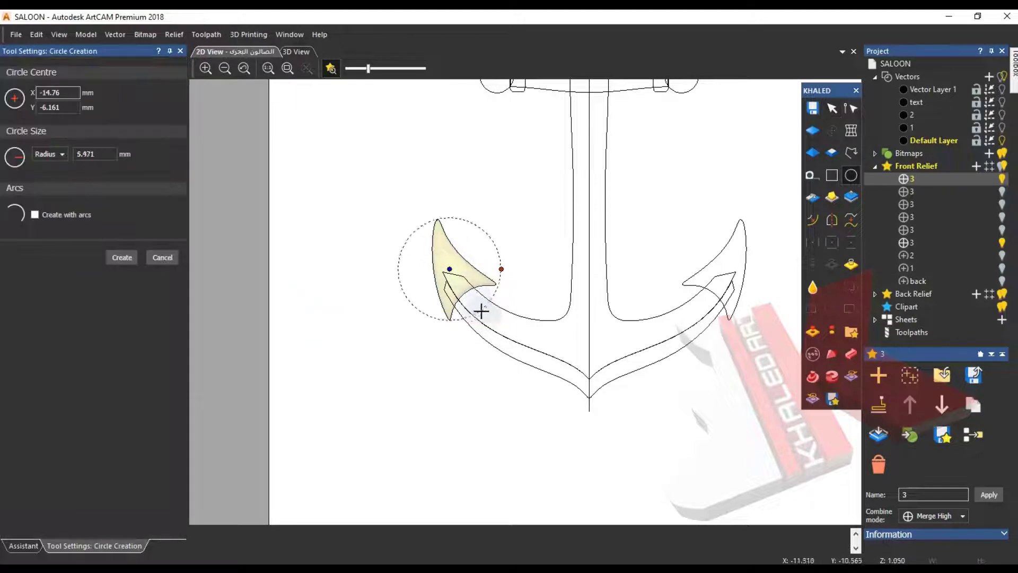
pyautogui.click(483, 315)
# - Try to add a round profile with a 16-degree angle within the circle, and remove the circle
pyautogui.press('F12')
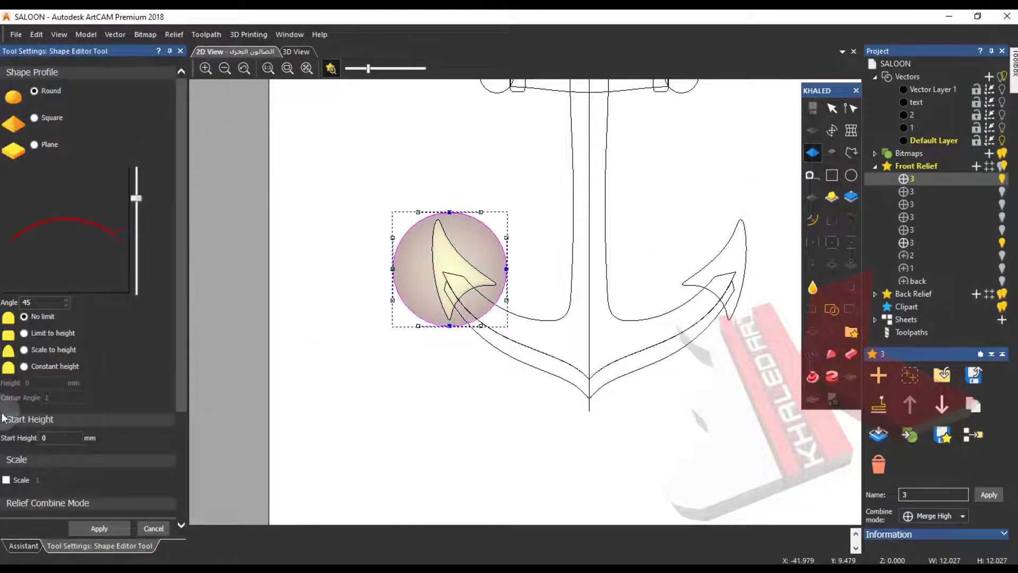
pyautogui.scroll(-3, 4, 417)
pyautogui.click(296, 51)
pyautogui.moveTo(413, 263); pyautogui.dragTo(188, 218)
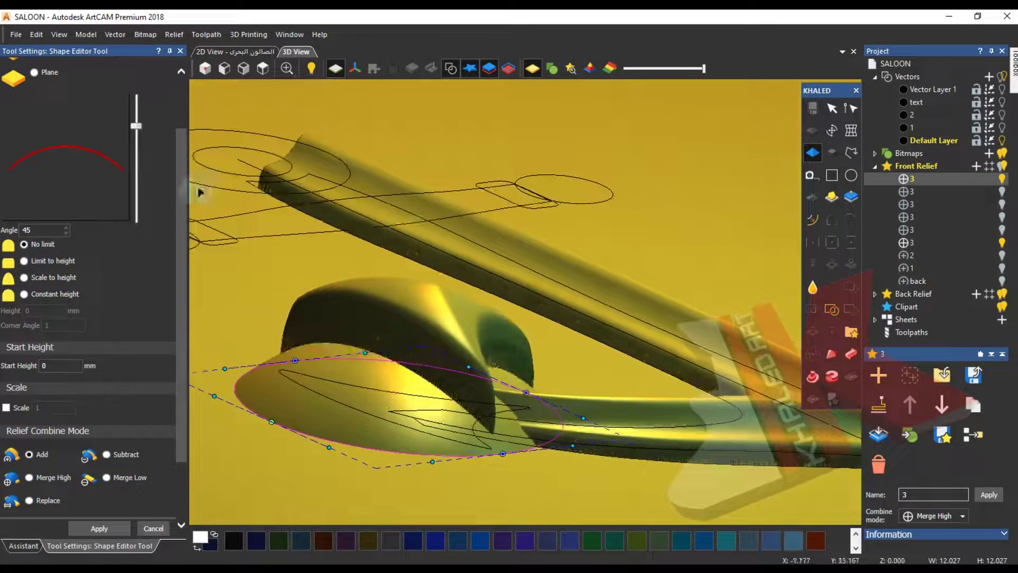
pyautogui.moveTo(136, 131); pyautogui.dragTo(135, 144)
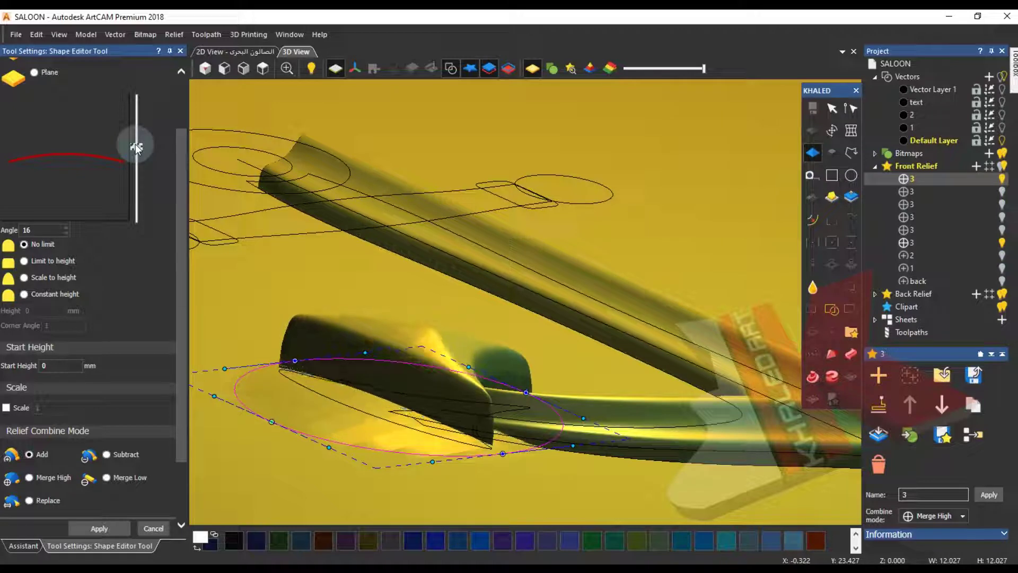
pyautogui.click(147, 528)
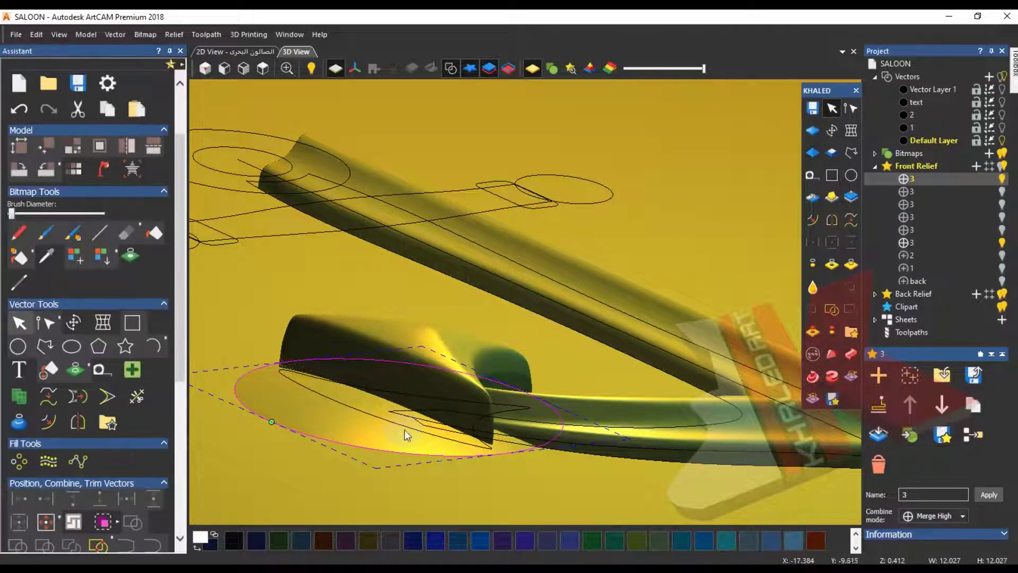
pyautogui.click(255, 52)
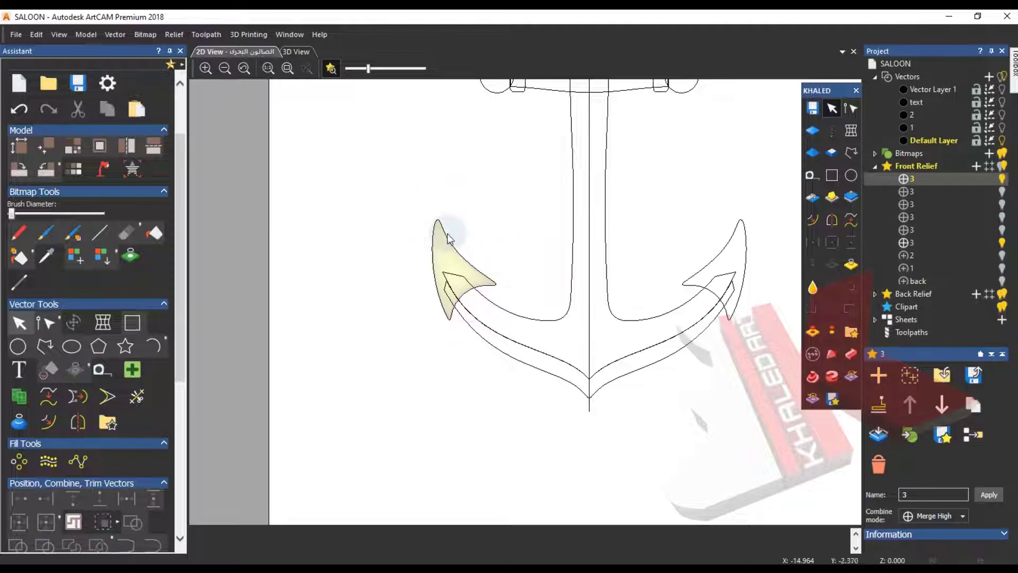
# - Subtract a square profile with a -1 angle and 0.7 mm start height within the left arrowhead's outline
pyautogui.click(296, 51)
pyautogui.moveTo(528, 342); pyautogui.dragTo(342, 327)
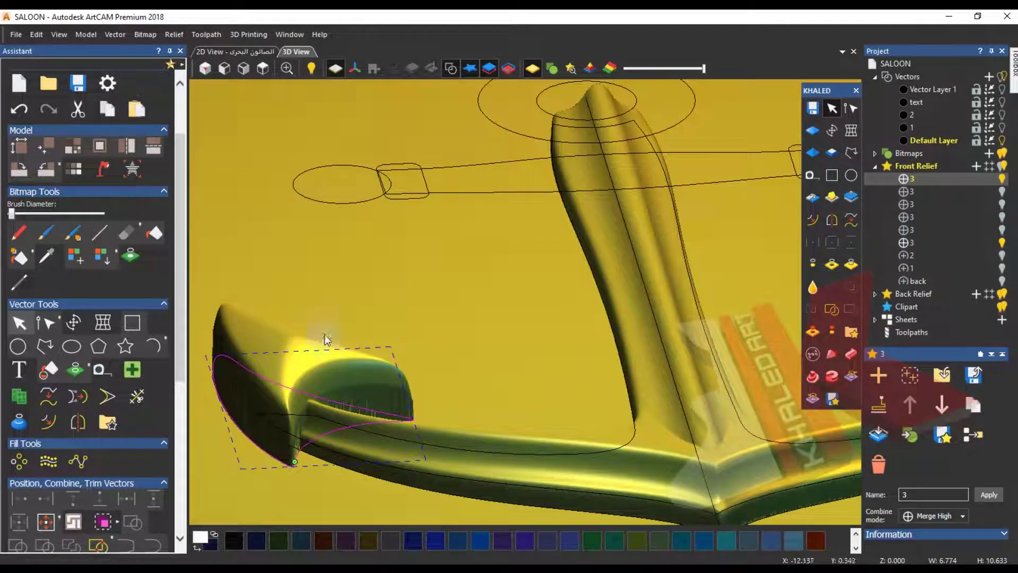
pyautogui.click(854, 197)
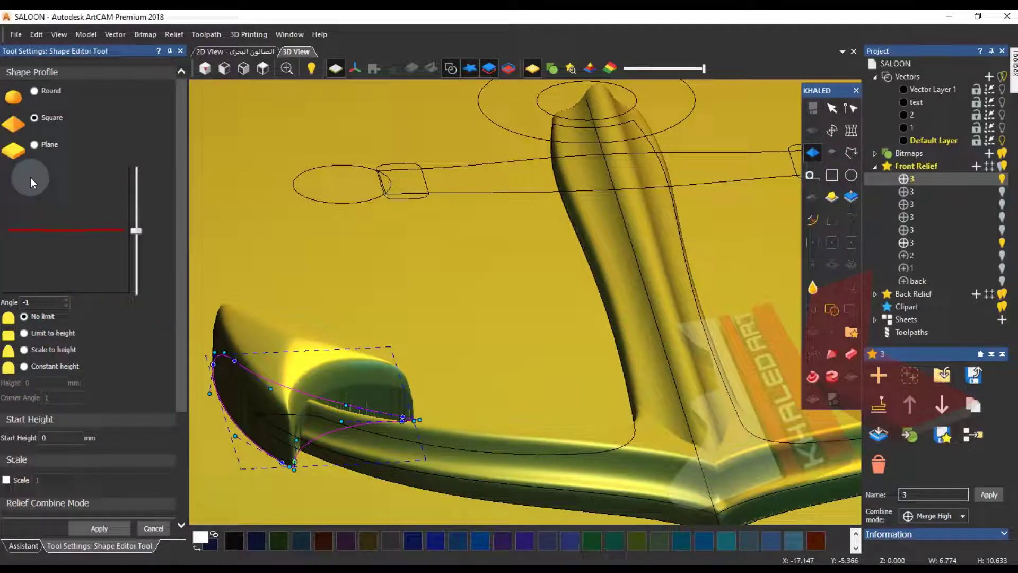
pyautogui.scroll(-3, 49, 387)
pyautogui.write('.5')
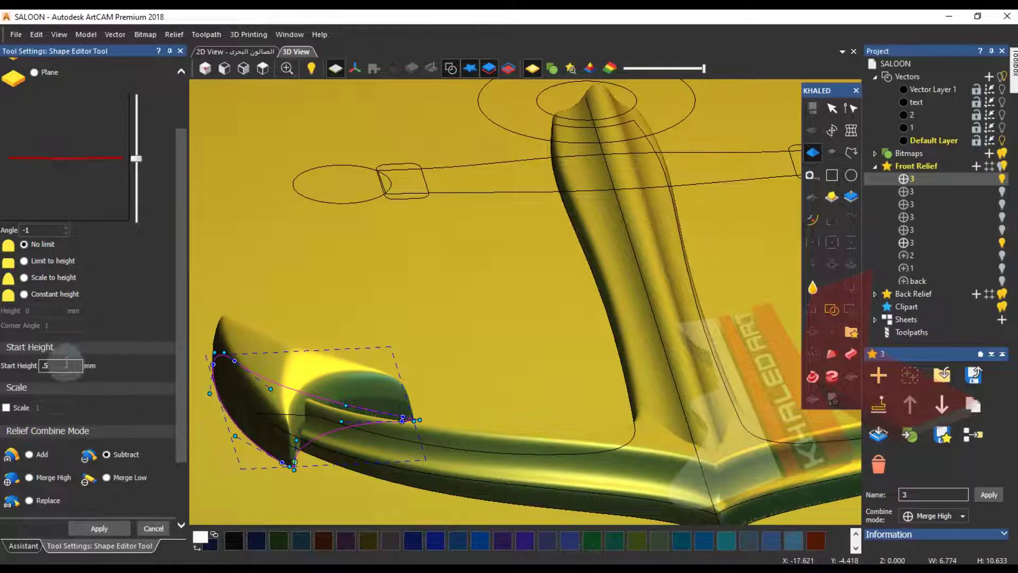
pyautogui.write('7')
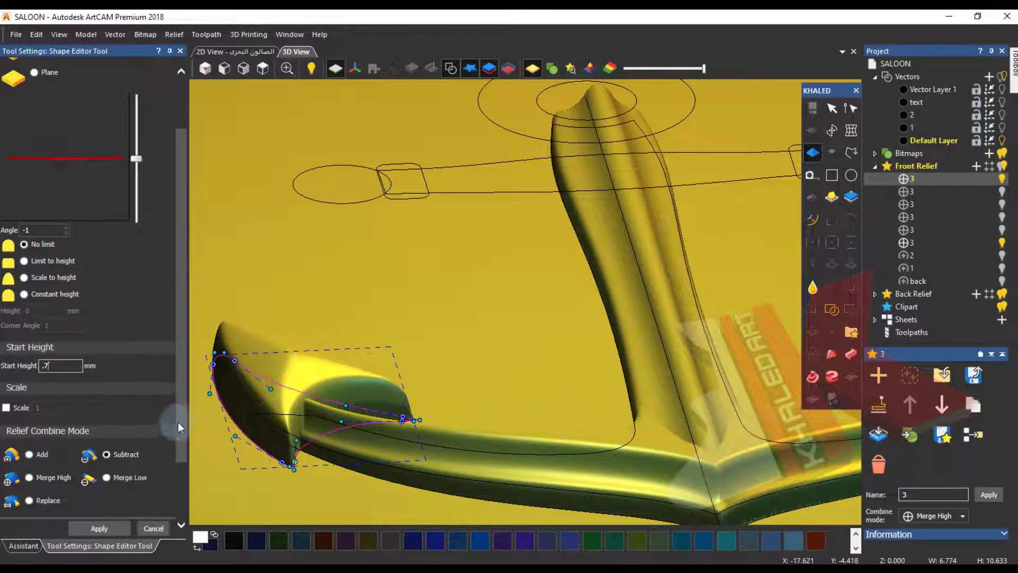
pyautogui.click(106, 529)
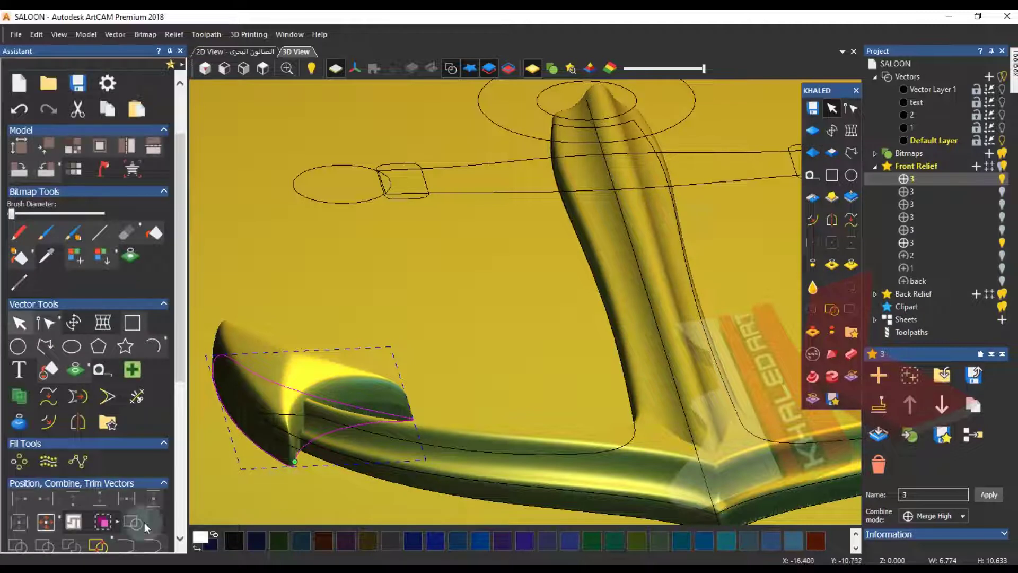
# - Hide the vectors in the 3D view and add an angled plane to the left arrowhead to tilt it
pyautogui.moveTo(440, 426); pyautogui.dragTo(405, 408)
pyautogui.click(453, 68)
pyautogui.moveTo(459, 329); pyautogui.dragTo(542, 390)
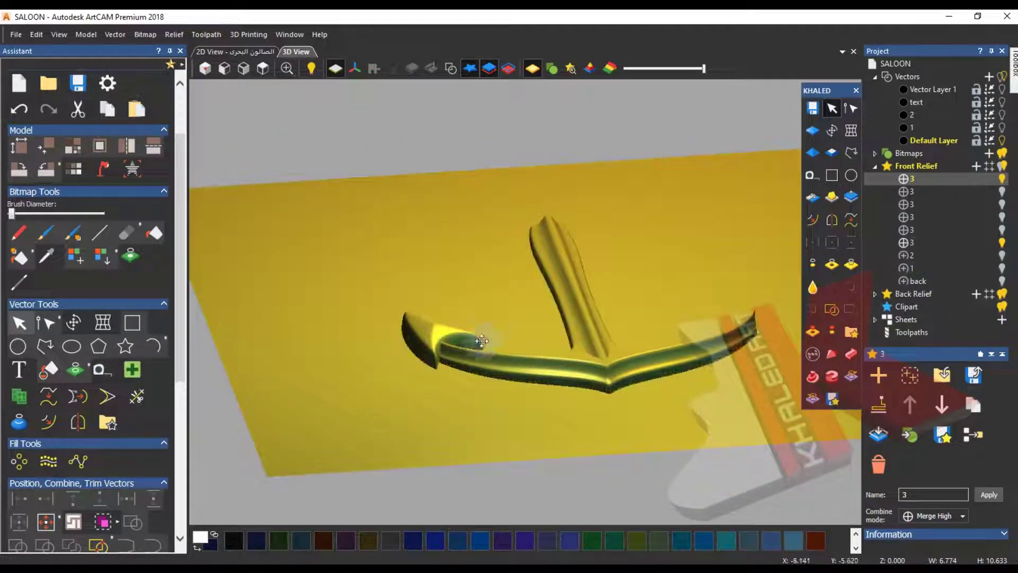
pyautogui.scroll(5, 462, 356)
pyautogui.moveTo(462, 356); pyautogui.dragTo(936, 219)
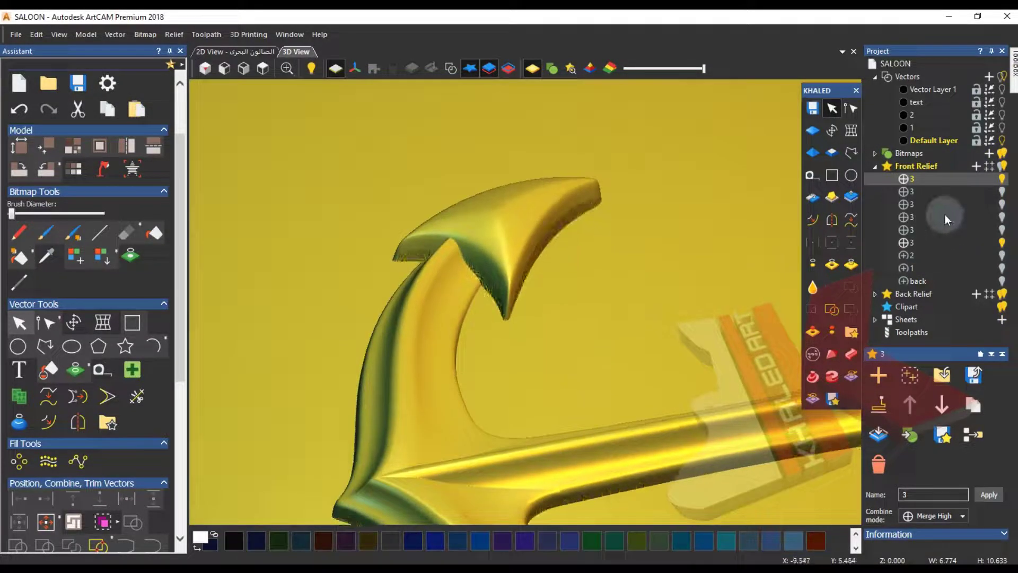
pyautogui.click(832, 198)
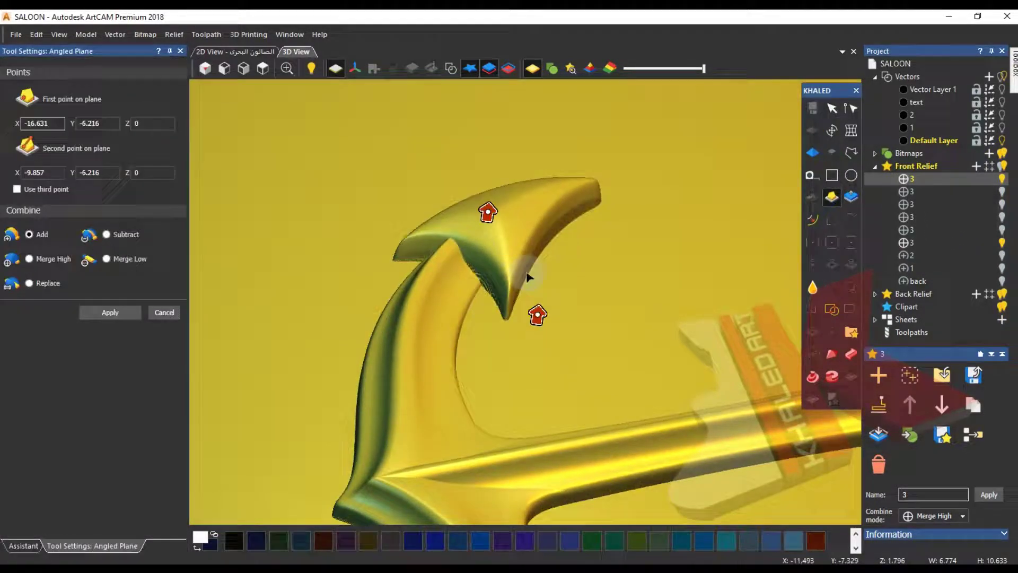
pyautogui.moveTo(527, 336); pyautogui.dragTo(490, 292)
pyautogui.click(96, 312)
pyautogui.click(160, 312)
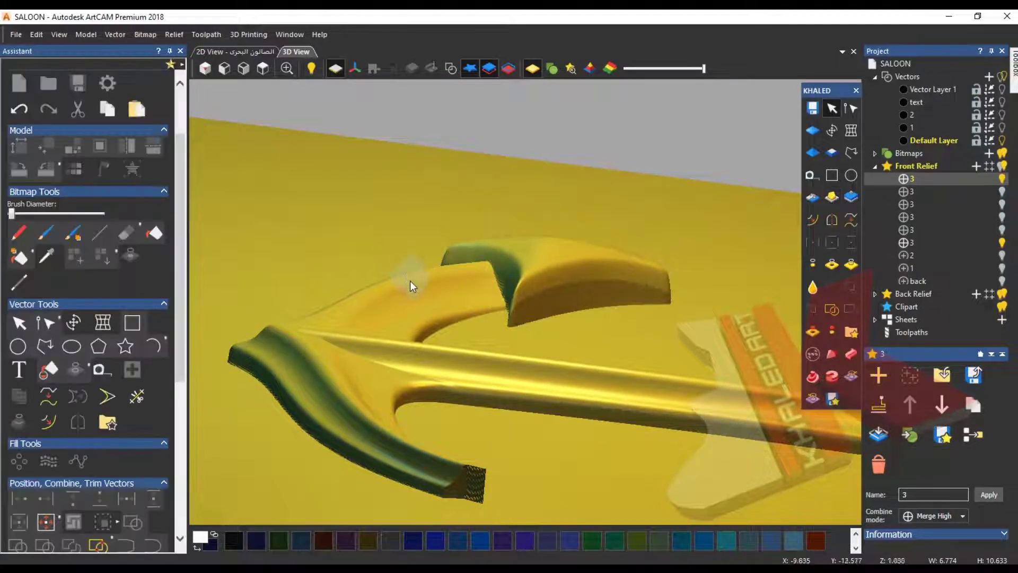
# - Mirror-merge the arrowhead layer's relief left over right to create the matching right arrowhead
pyautogui.moveTo(410, 281); pyautogui.dragTo(669, 275)
pyautogui.scroll(-5, 129, 428)
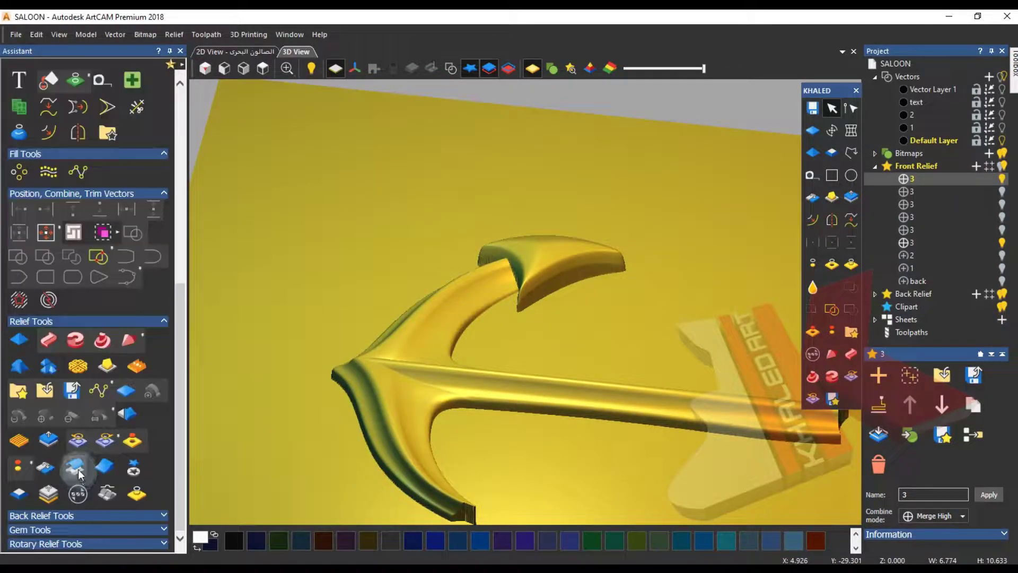
pyautogui.click(45, 466)
pyautogui.click(736, 91)
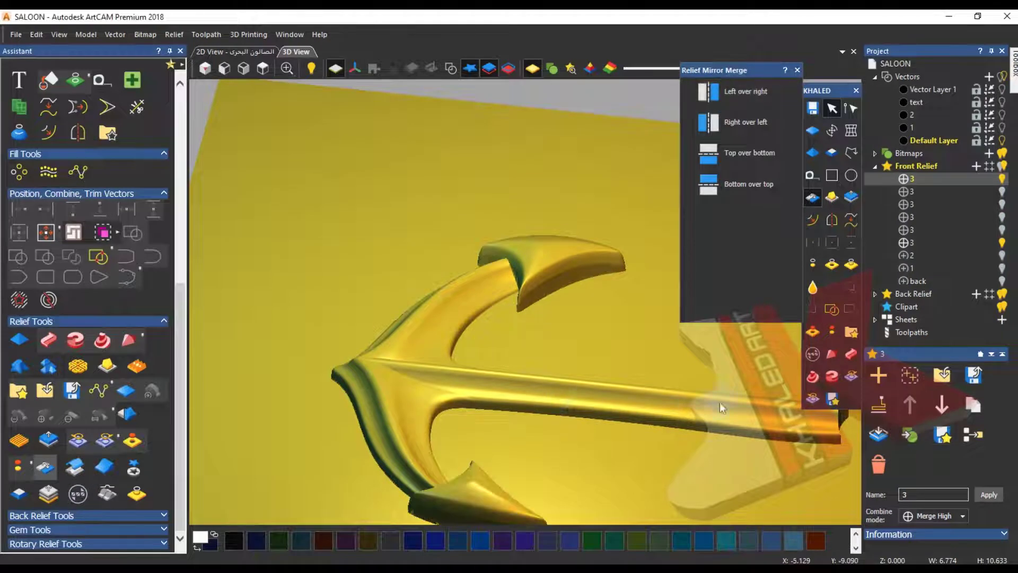
pyautogui.click(797, 70)
# - Show the remaining anchor layers named 3 and check the assembled anchor's arms and arrowheads from the side
pyautogui.click(205, 69)
pyautogui.scroll(5, 587, 320)
pyautogui.moveTo(586, 321); pyautogui.dragTo(859, 194)
pyautogui.click(1002, 191)
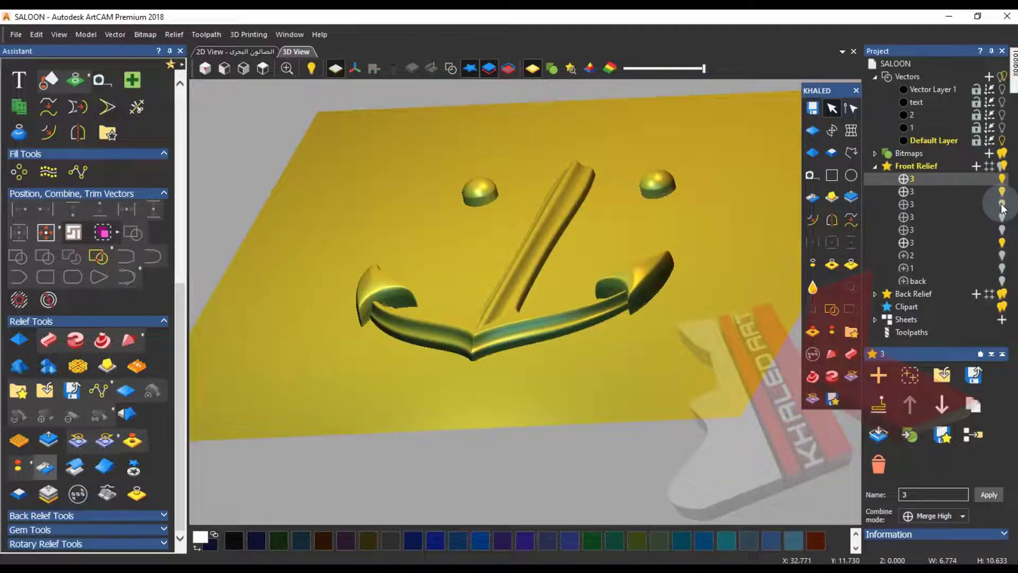
pyautogui.click(1001, 217)
pyautogui.moveTo(747, 296); pyautogui.dragTo(433, 374)
pyautogui.scroll(3, 529, 290)
pyautogui.moveTo(529, 289); pyautogui.dragTo(405, 220)
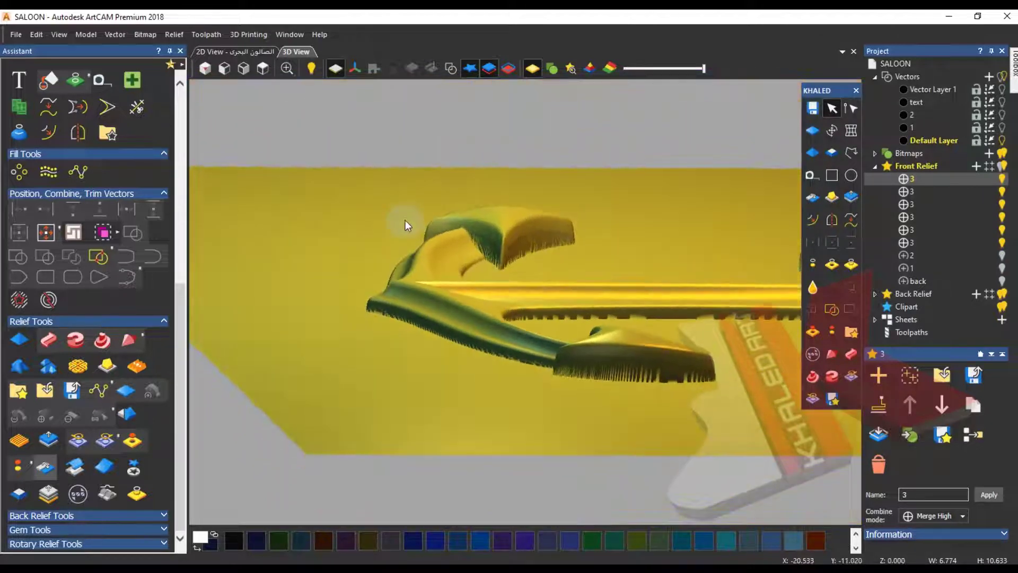
# - Make the shank layer active, toggle its visibility to identify it, and inspect the left arm's joint with the arrowhead
pyautogui.click(934, 243)
pyautogui.click(1002, 242)
pyautogui.click(1001, 242)
pyautogui.moveTo(673, 317); pyautogui.dragTo(412, 334)
pyautogui.moveTo(607, 315); pyautogui.dragTo(454, 104)
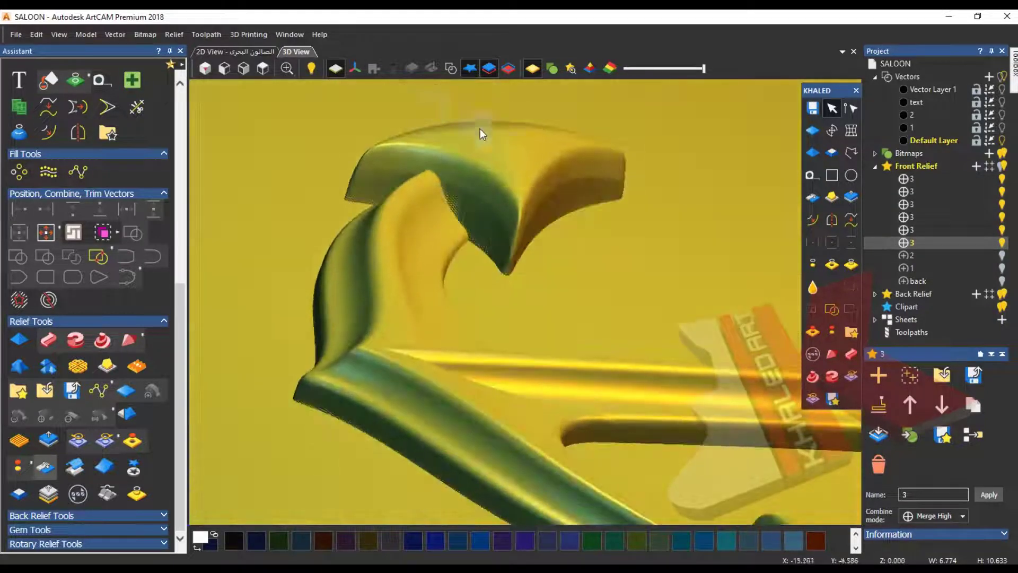
# - Lower the shank and arms layer by scaling its relief height with a factor of 0.597
pyautogui.moveTo(763, 197); pyautogui.dragTo(530, 291)
pyautogui.click(850, 197)
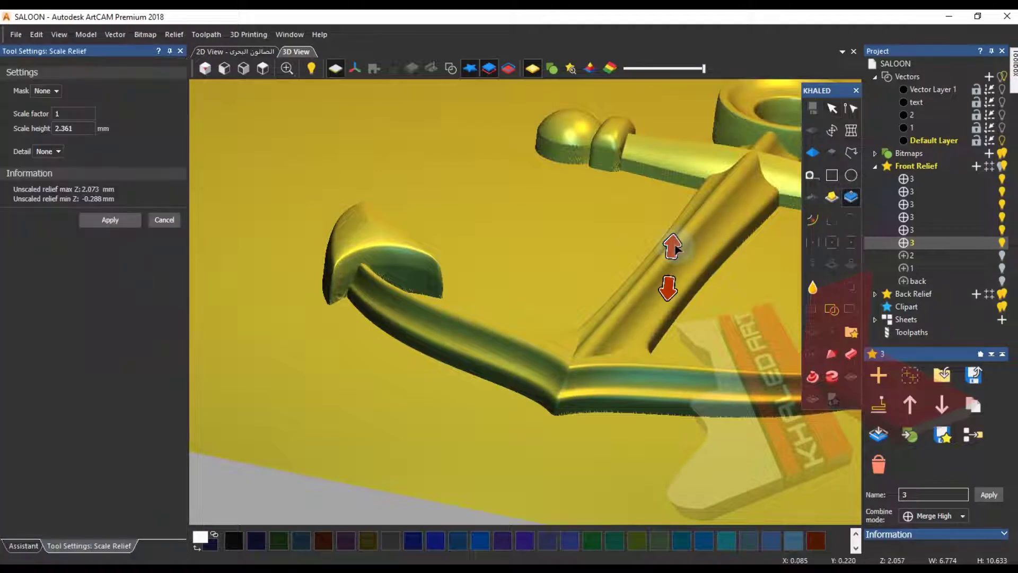
pyautogui.moveTo(674, 255); pyautogui.dragTo(679, 265)
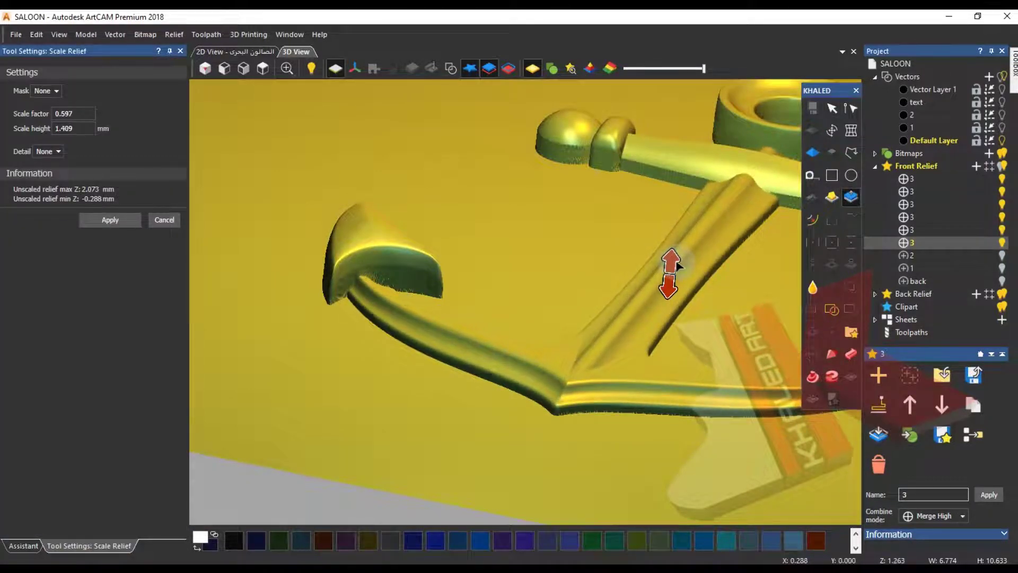
pyautogui.click(109, 219)
pyautogui.click(164, 220)
# - Select the shank and arms outline and add a flat plane with a 0.8 mm start height to that layer's relief
pyautogui.click(263, 53)
pyautogui.click(572, 269)
pyautogui.click(295, 51)
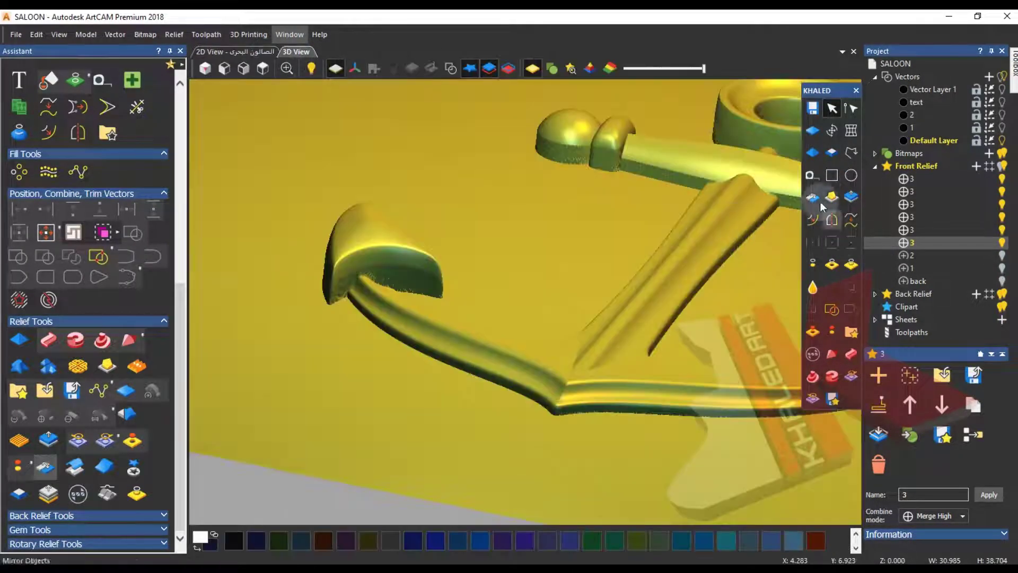
pyautogui.click(812, 153)
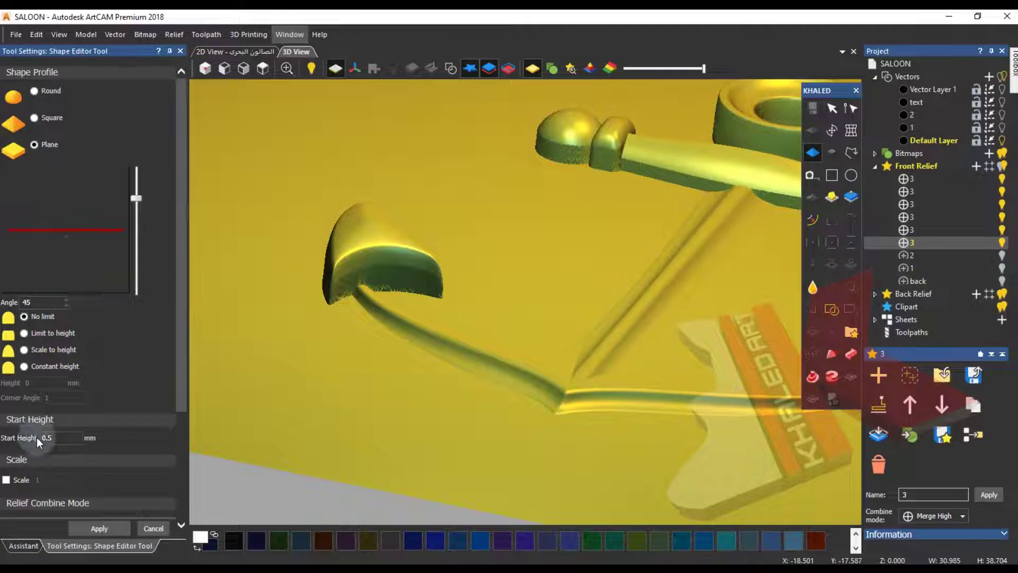
pyautogui.scroll(-3, 37, 437)
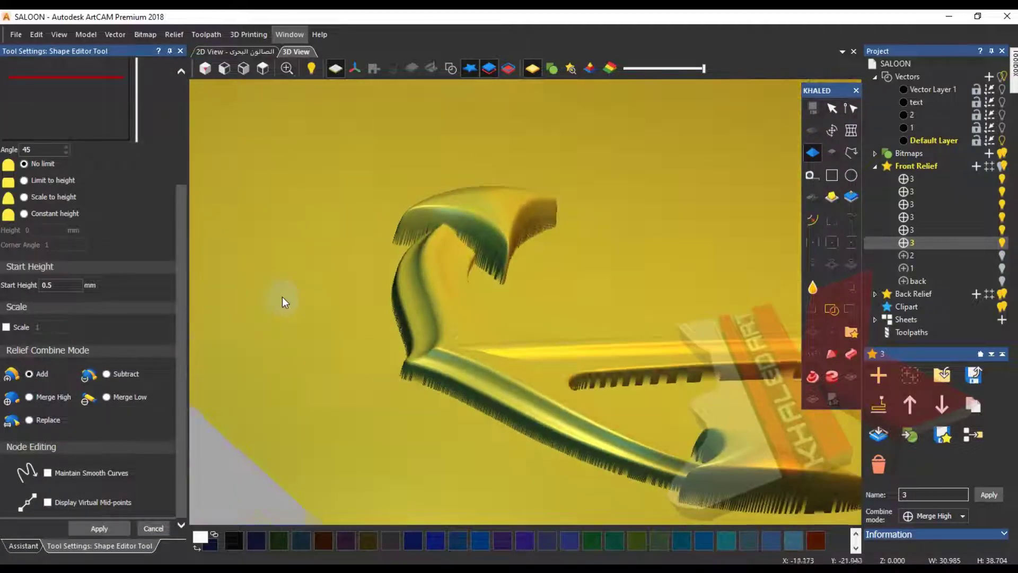
pyautogui.moveTo(495, 292); pyautogui.dragTo(461, 263, button='middle')
pyautogui.write('.')
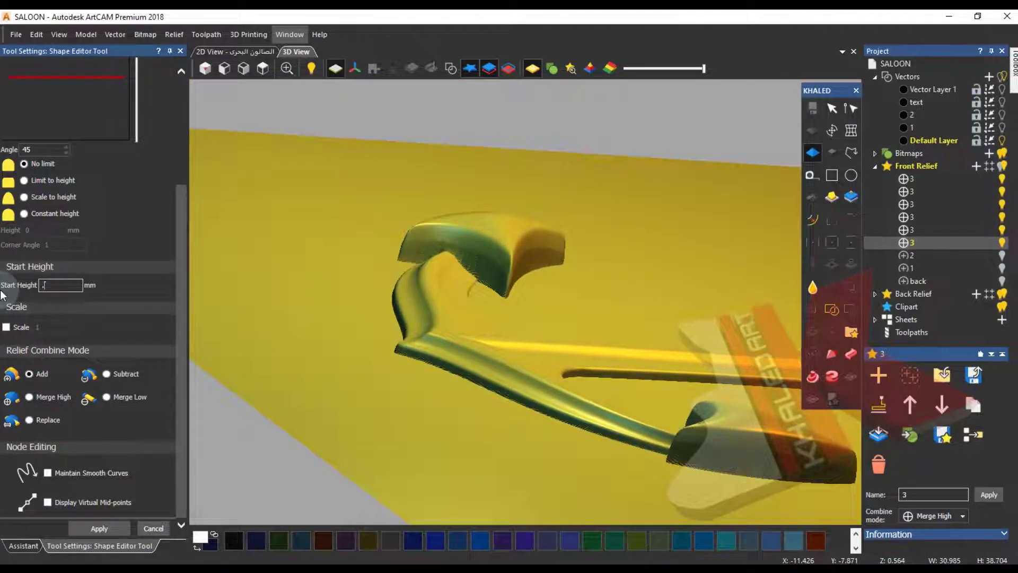
pyautogui.write('8')
pyautogui.scroll(3, 325, 312)
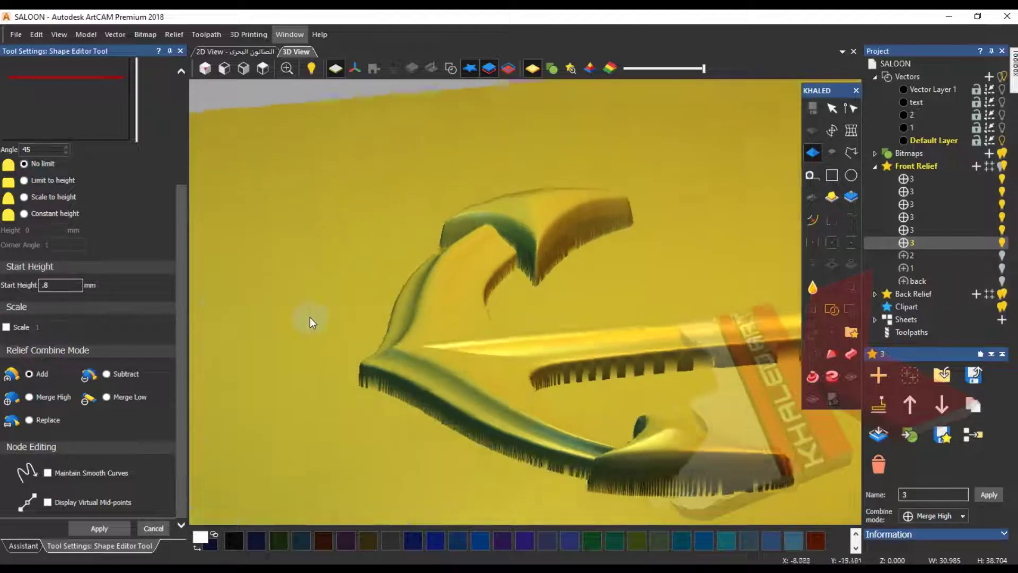
pyautogui.moveTo(581, 324); pyautogui.dragTo(70, 362)
pyautogui.click(88, 527)
pyautogui.click(151, 527)
# - Raise the shank and arms layer by scaling its relief with a factor of 1.12
pyautogui.moveTo(466, 300); pyautogui.dragTo(673, 272)
pyautogui.scroll(-5, 672, 273)
pyautogui.scroll(4, 672, 272)
pyautogui.click(851, 196)
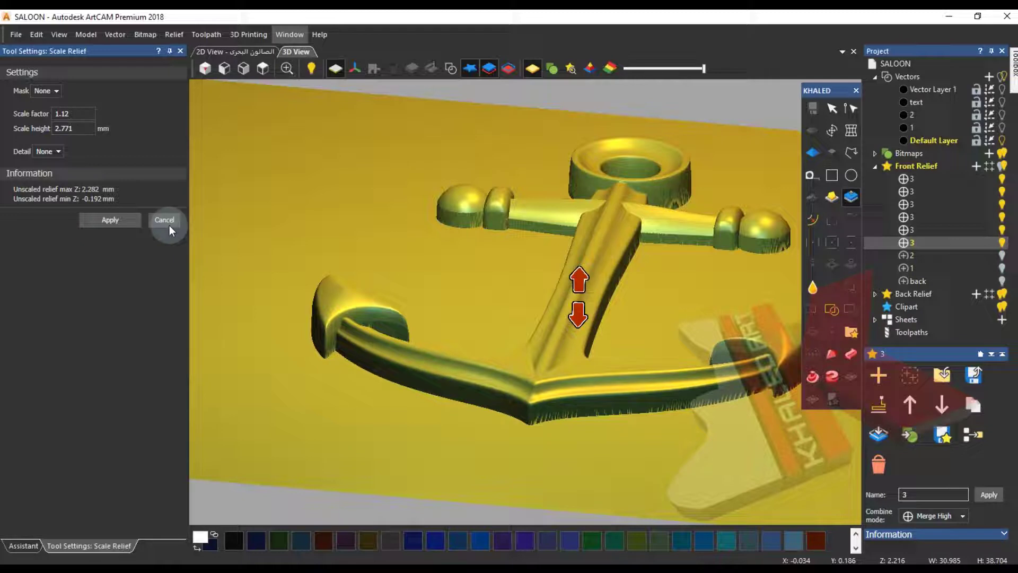
pyautogui.click(171, 226)
# - Inspect the shank's junction with the crossbar, show only the shank and crossbar layers, and make the crossbar layer active
pyautogui.scroll(5, 643, 216)
pyautogui.moveTo(643, 216); pyautogui.dragTo(678, 158)
pyautogui.moveTo(570, 221); pyautogui.dragTo(456, 402)
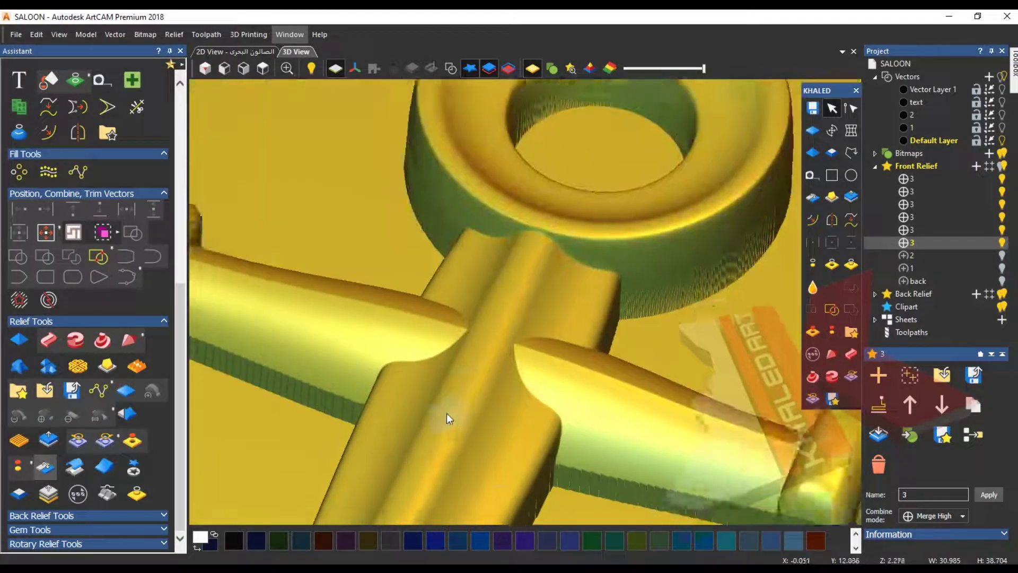
pyautogui.click(1001, 204)
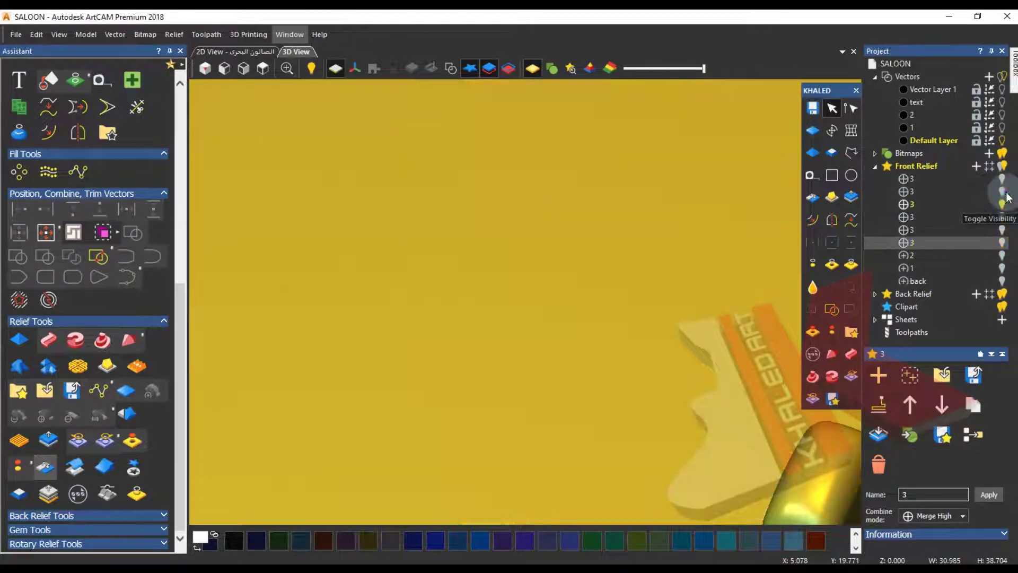
pyautogui.click(1002, 204)
pyautogui.click(1002, 217)
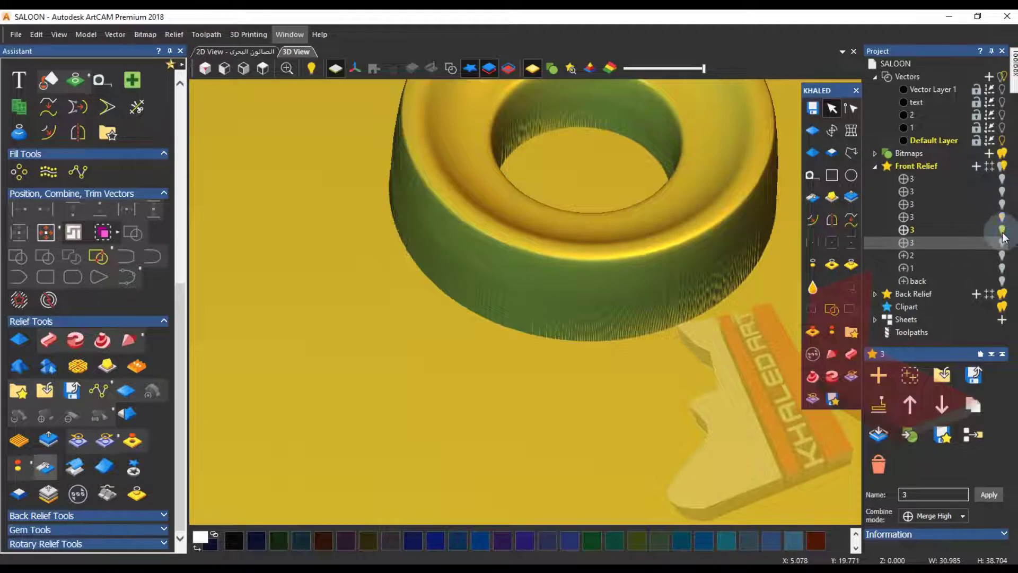
pyautogui.click(1002, 232)
pyautogui.click(1001, 243)
pyautogui.click(946, 233)
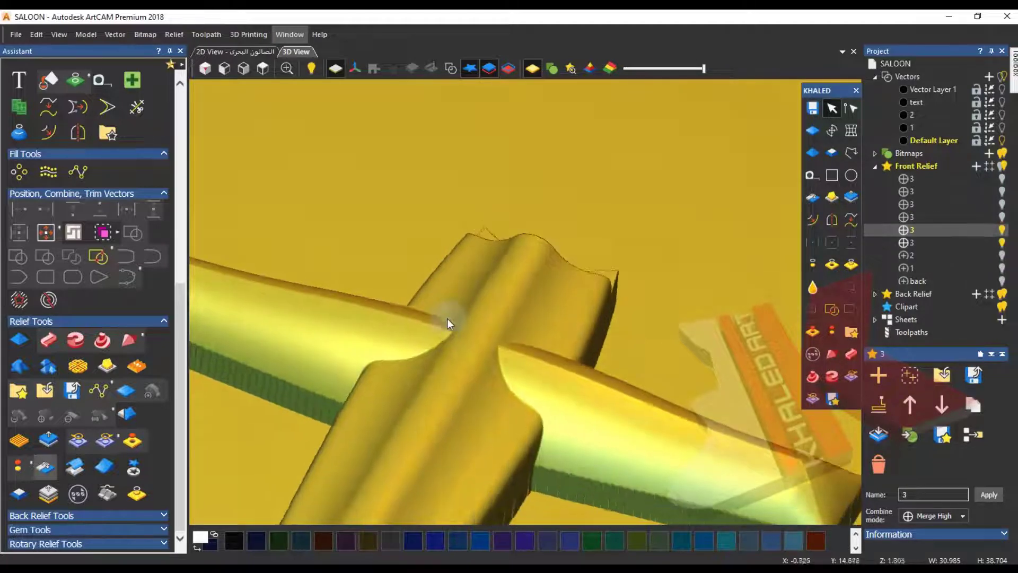
# - Scale the crossbar layer's relief with a factor of 1.105 so it rises over the shank
pyautogui.click(850, 197)
pyautogui.moveTo(629, 326); pyautogui.dragTo(488, 421)
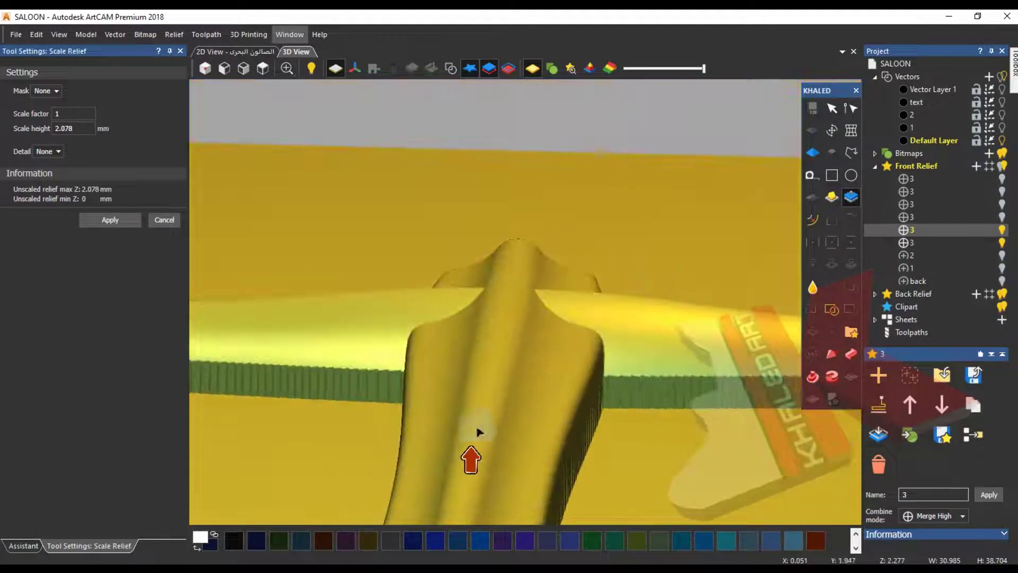
pyautogui.moveTo(471, 459); pyautogui.dragTo(471, 455)
pyautogui.moveTo(471, 443); pyautogui.dragTo(473, 450)
pyautogui.click(122, 220)
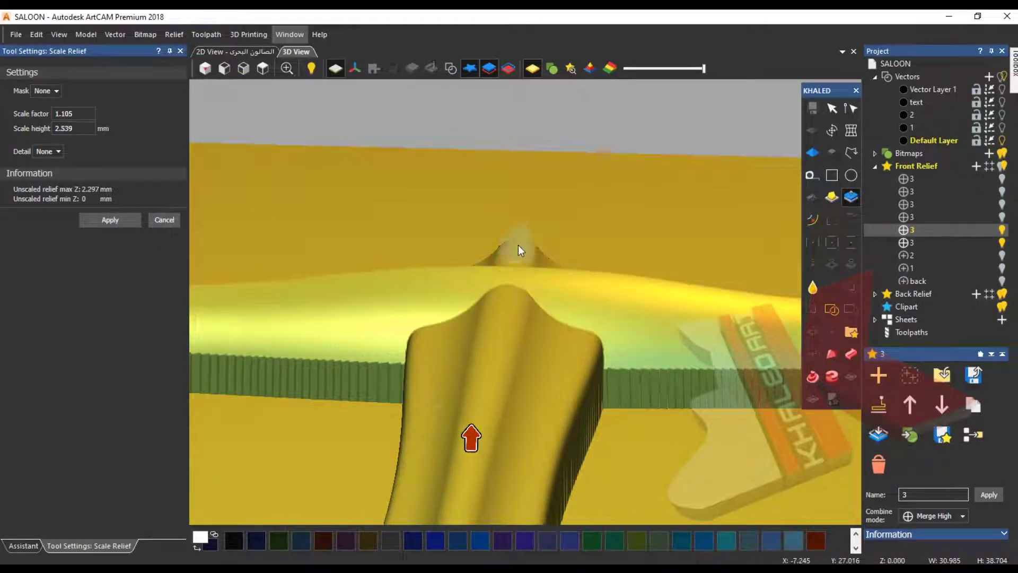
pyautogui.press('Escape')
# - Return to an isometric view and show the four hidden anchor layers named 3 again
pyautogui.click(205, 68)
pyautogui.scroll(5, 583, 335)
pyautogui.moveTo(561, 316); pyautogui.dragTo(547, 379)
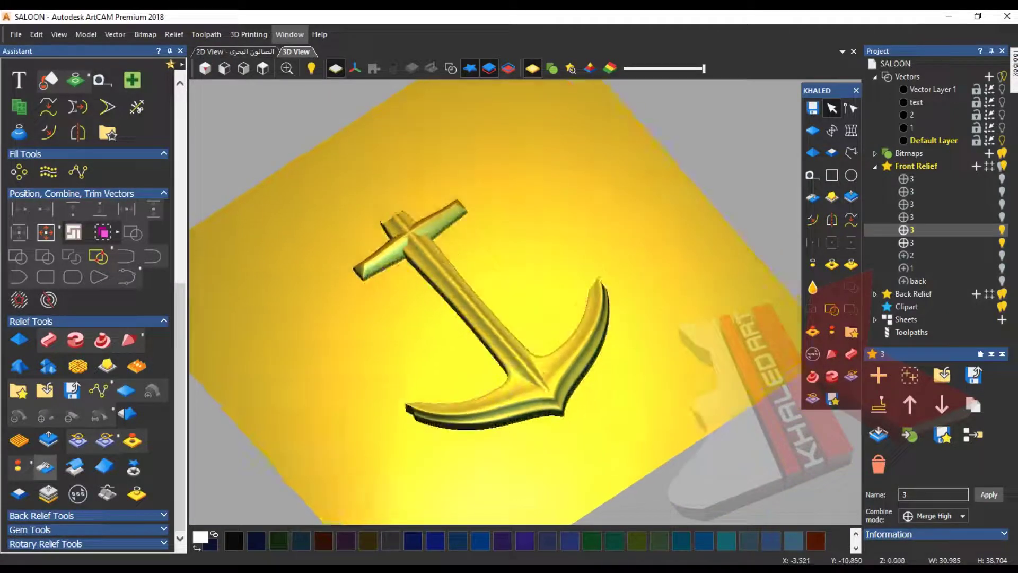
pyautogui.click(1001, 179)
pyautogui.click(1001, 191)
pyautogui.click(1002, 204)
pyautogui.click(1001, 217)
# - Make the shank layer active and examine the assembled anchor's relative heights from oblique and side views
pyautogui.moveTo(513, 444); pyautogui.dragTo(349, 368)
pyautogui.scroll(2, 593, 292)
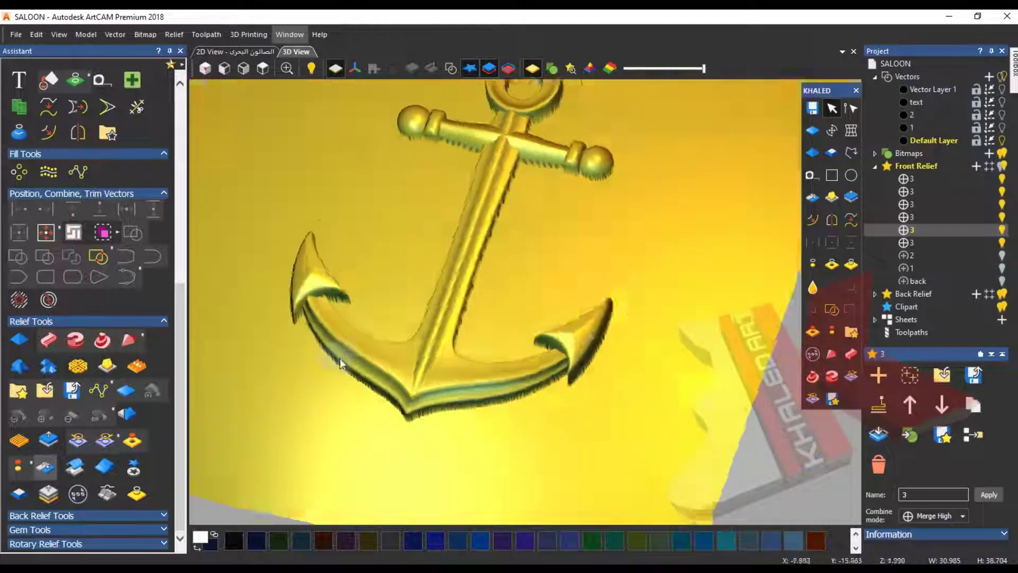
pyautogui.scroll(-3, 354, 344)
pyautogui.moveTo(359, 326); pyautogui.dragTo(475, 254)
pyautogui.scroll(3, 471, 320)
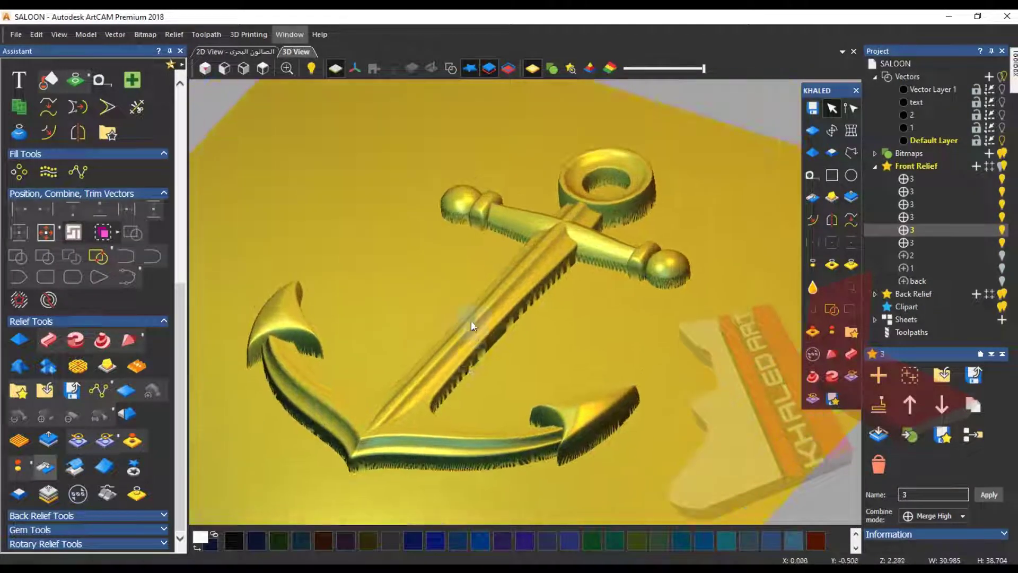
pyautogui.moveTo(471, 320); pyautogui.dragTo(489, 352)
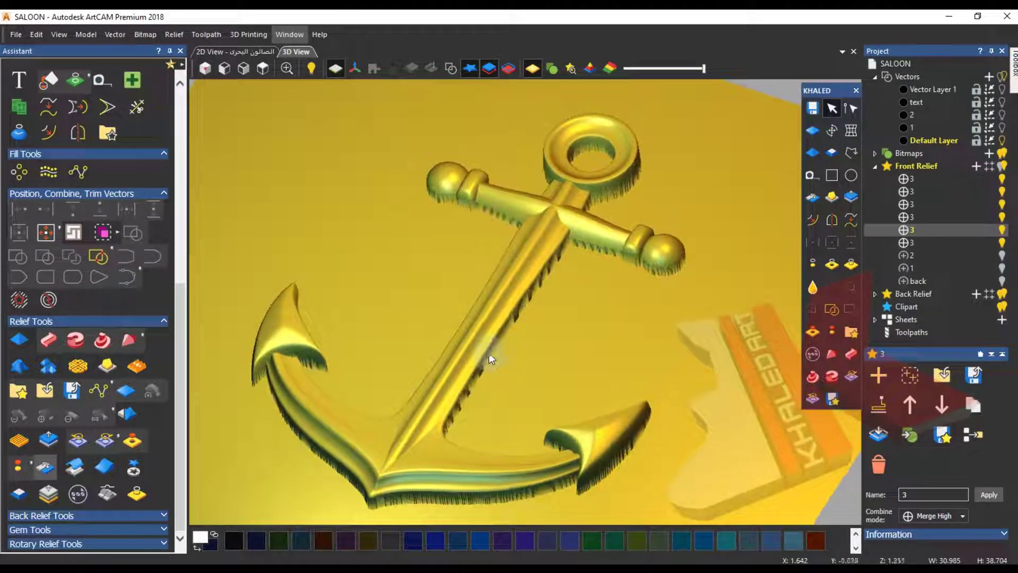
pyautogui.click(953, 243)
pyautogui.click(243, 68)
pyautogui.scroll(4, 522, 299)
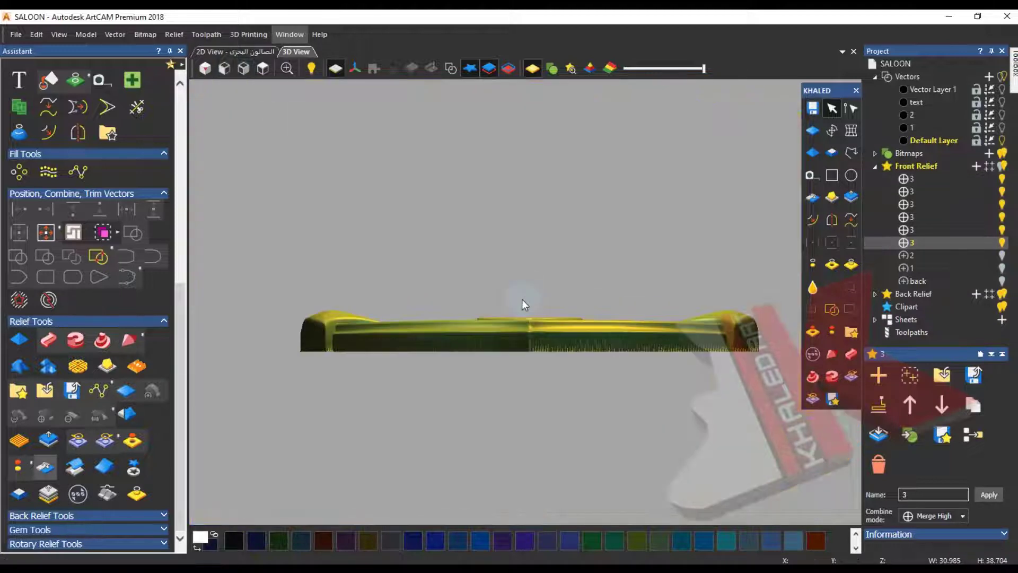
pyautogui.click(224, 69)
pyautogui.scroll(4, 490, 277)
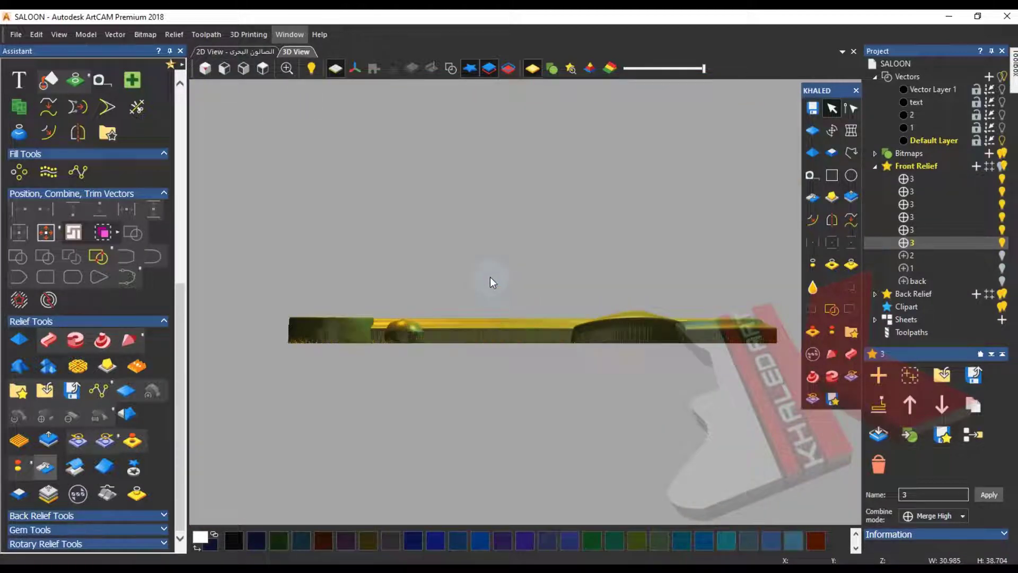
pyautogui.moveTo(397, 177); pyautogui.dragTo(520, 277)
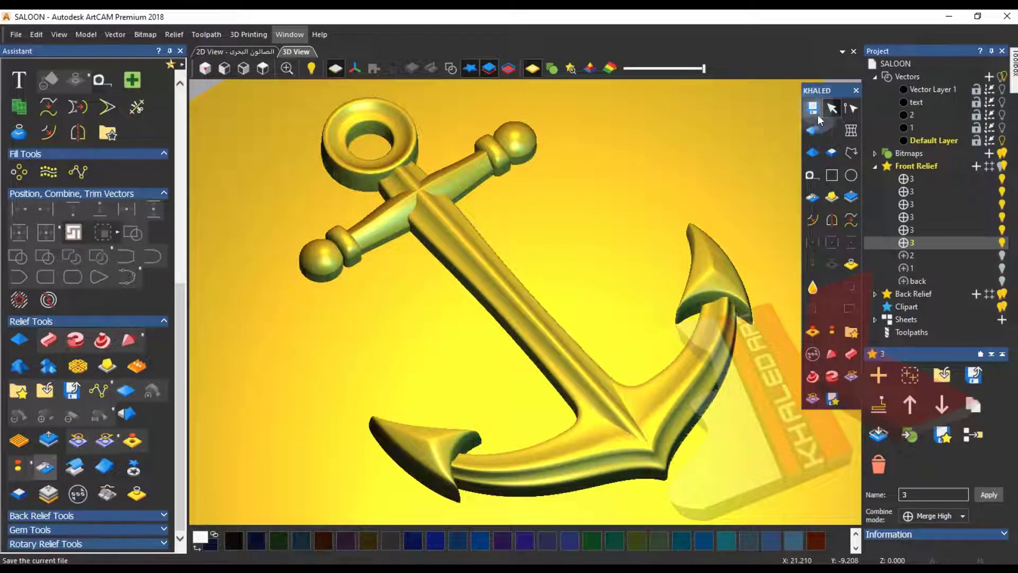